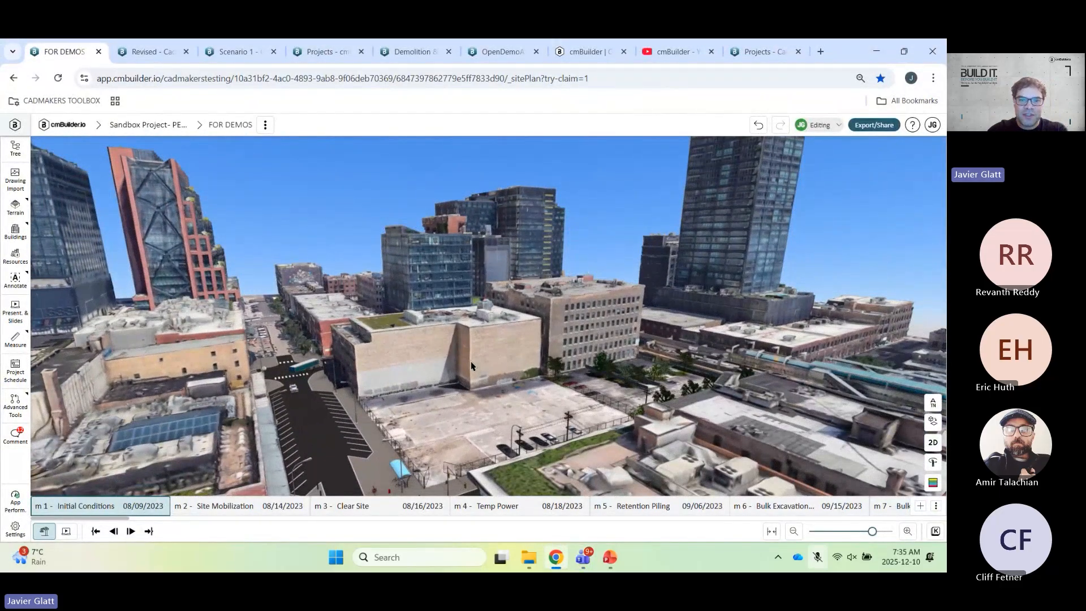
- Step through the construction sequence from Initial Conditions to milestone 8, the 10/05/2023 bulk excavation
key(Right)
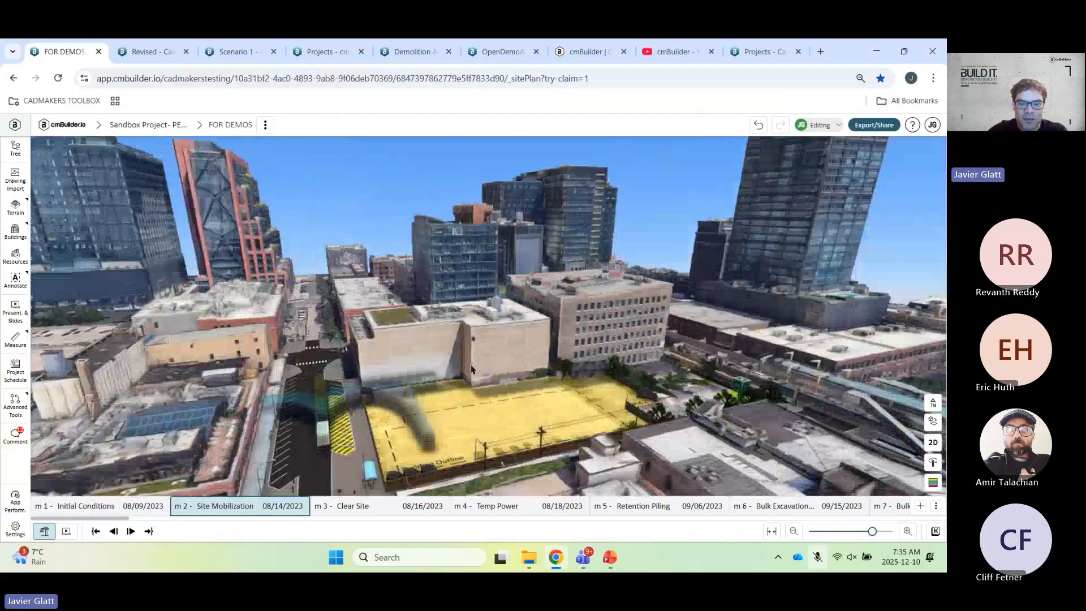
key(Right)
key(Right)
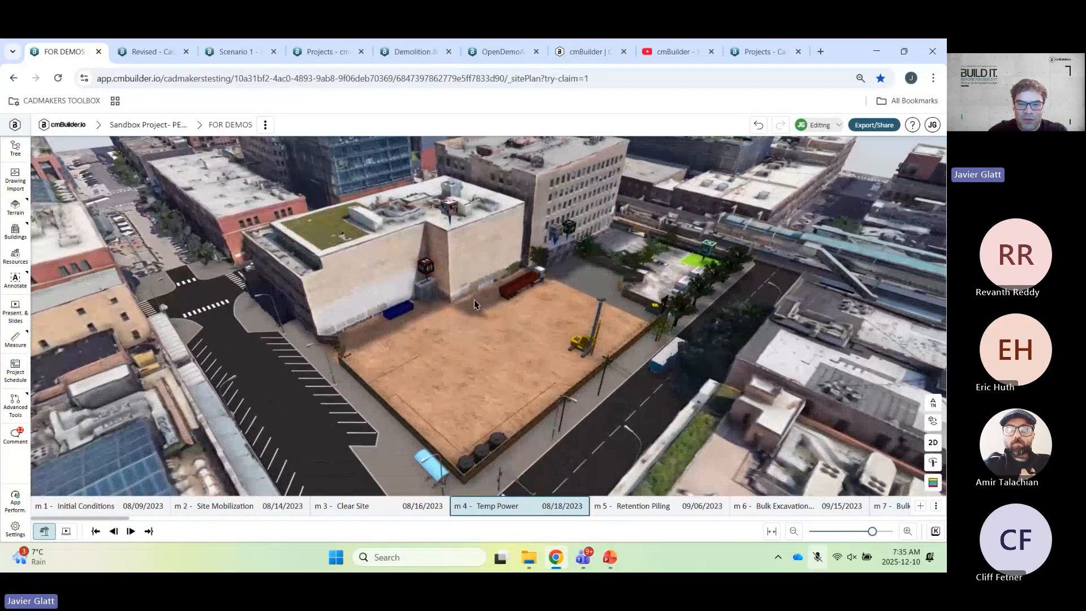
key(Right)
key(Right)
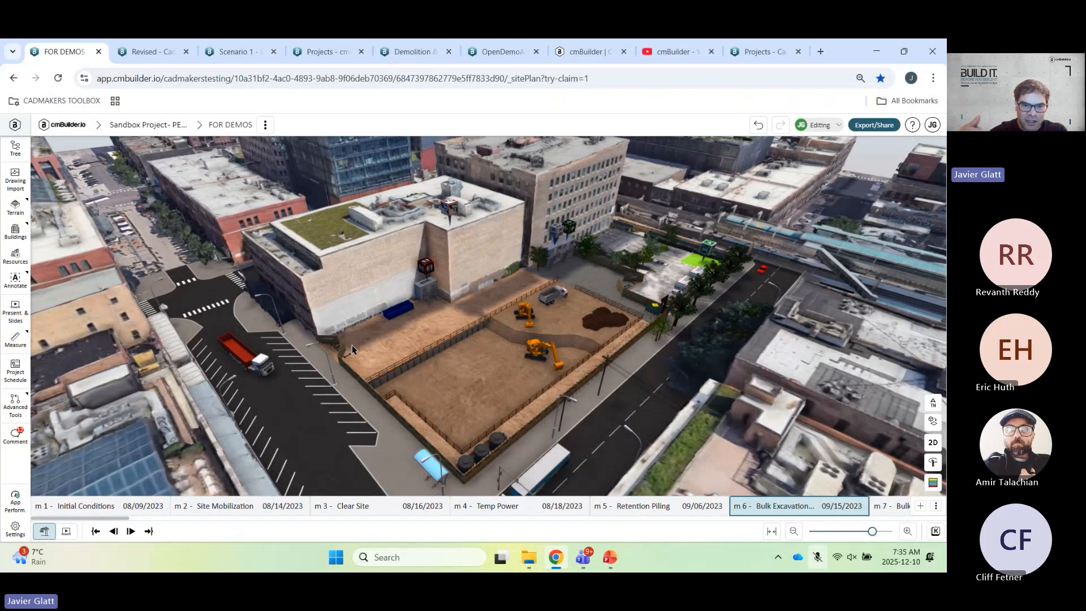
key(Right)
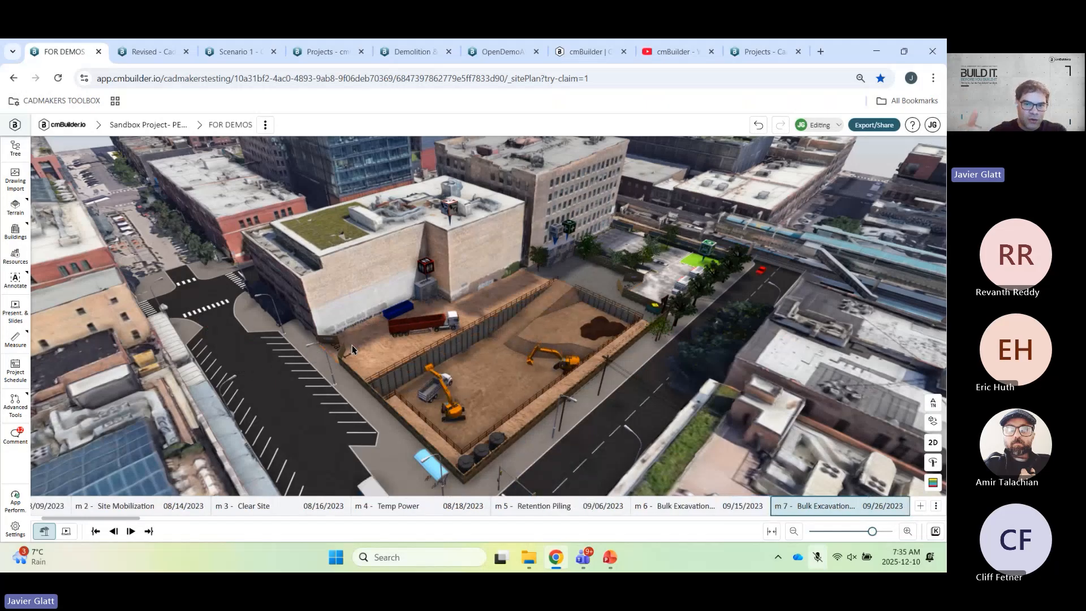
key(Right)
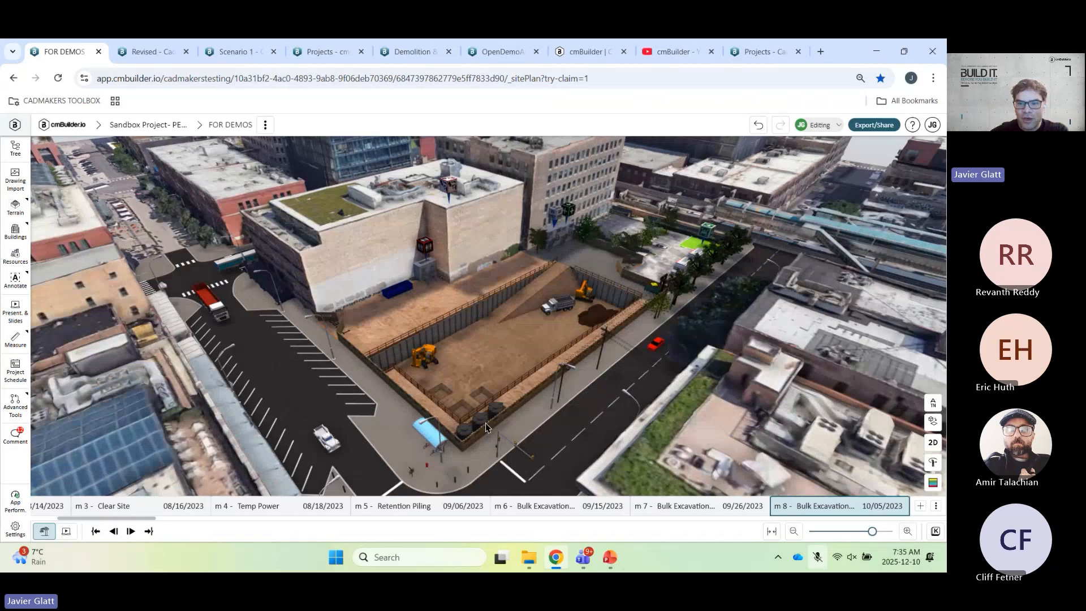
- Advance the sequence from the detailed excavation at milestone 9 through the foundation and slab pours to milestone 15
key(Right)
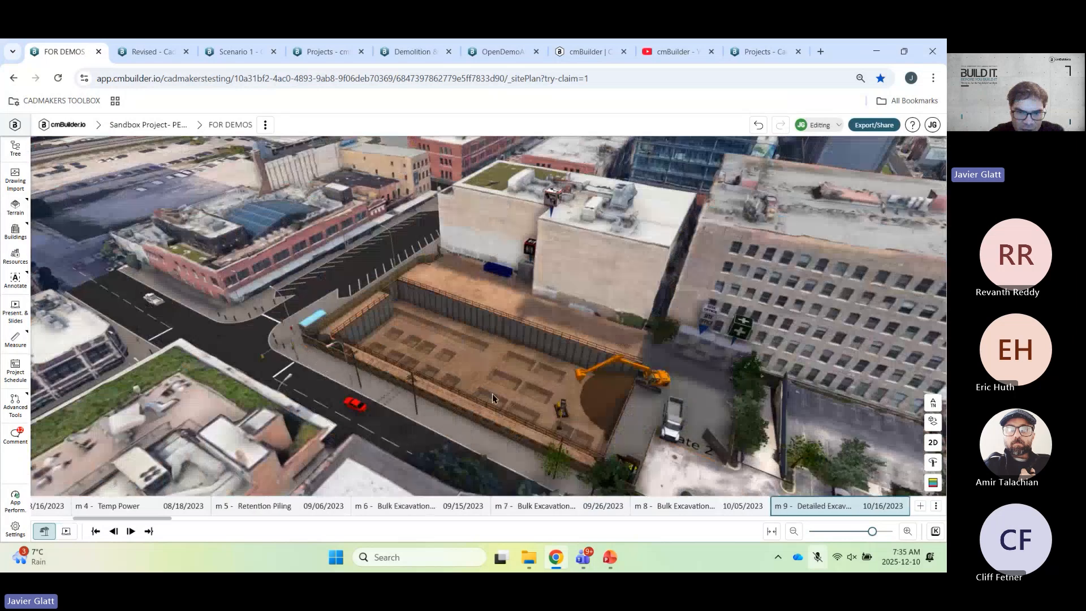
key(Right)
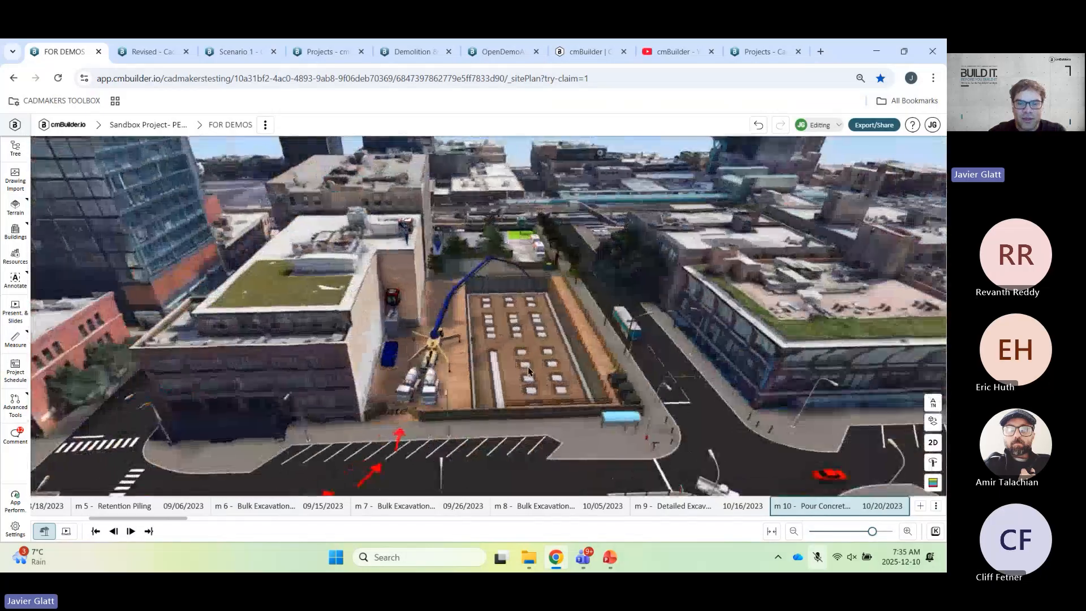
key(Right)
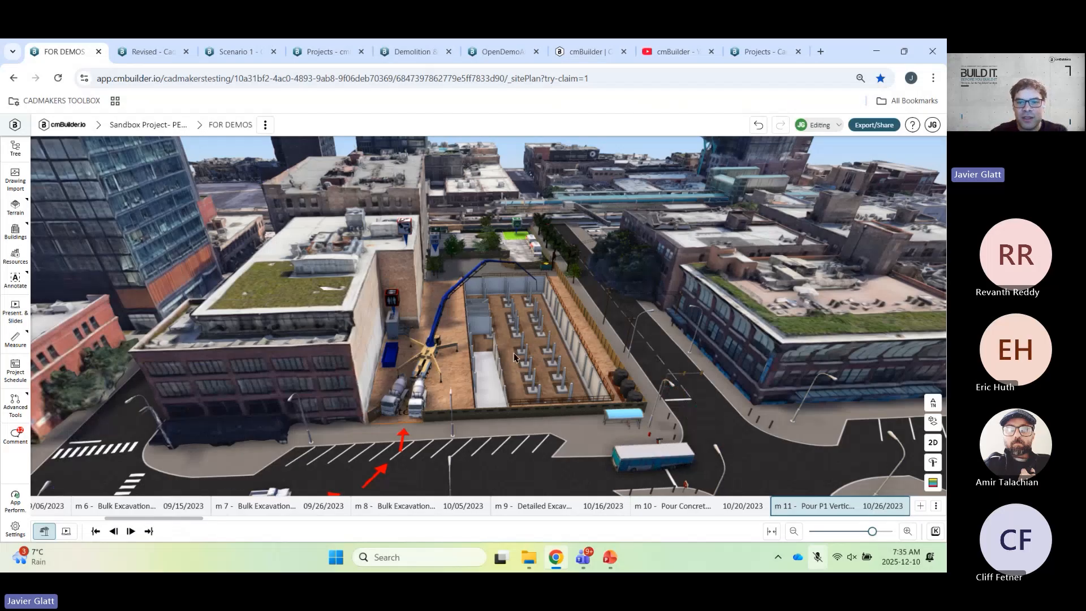
key(Right)
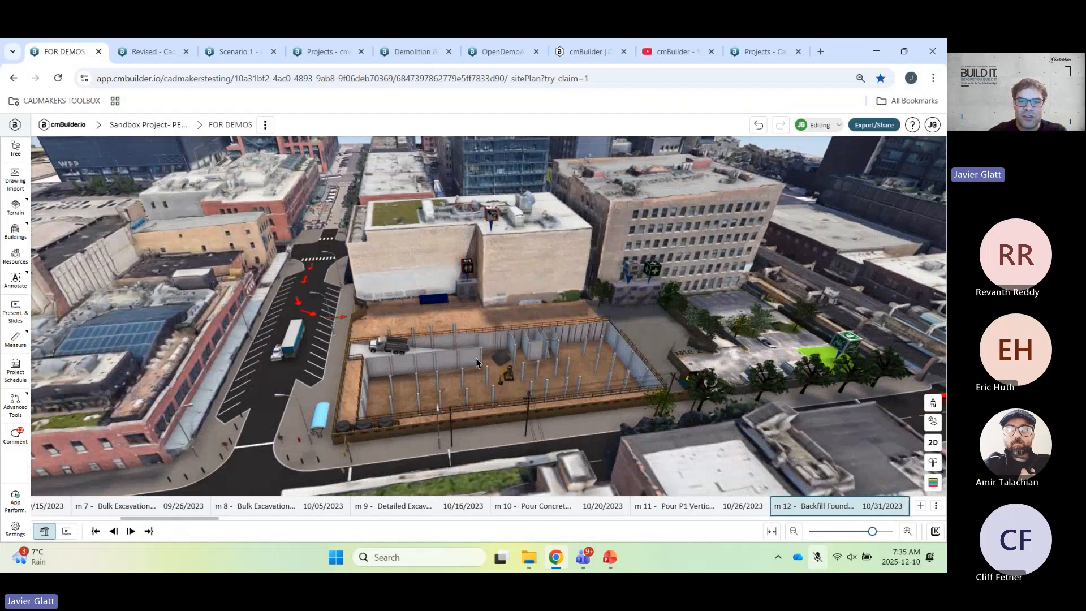
key(Right)
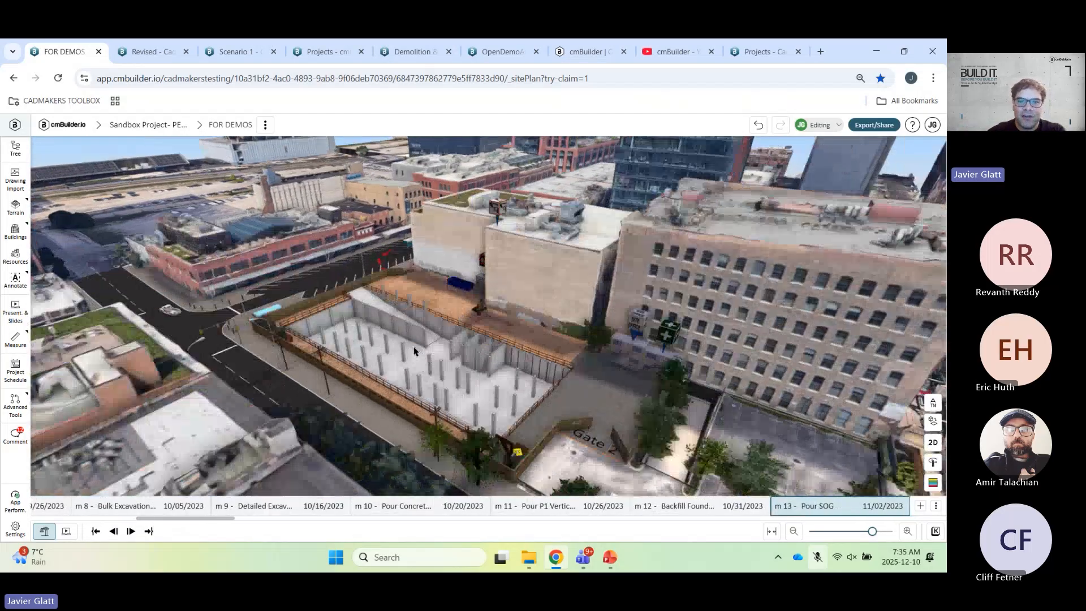
key(Right)
key(Right)
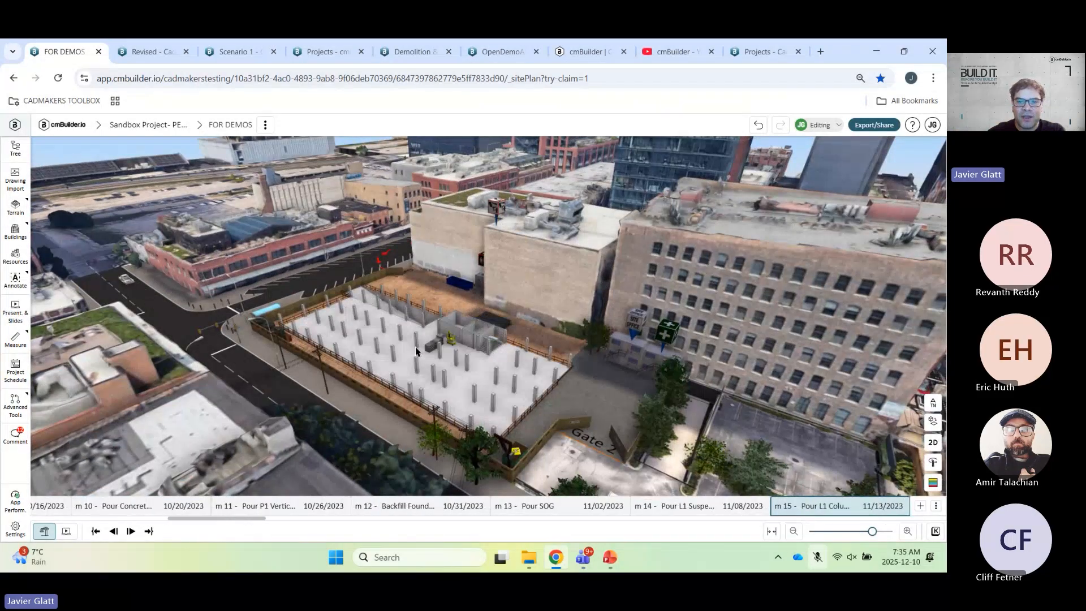
- Advance through the L2 and L3 pours and the Tower Crane milestone to milestone 21, viewing the building from above
key(Right)
key(Right)
drag(391, 320, 451, 339)
key(Right)
key(Right)
key(Right)
key(Right)
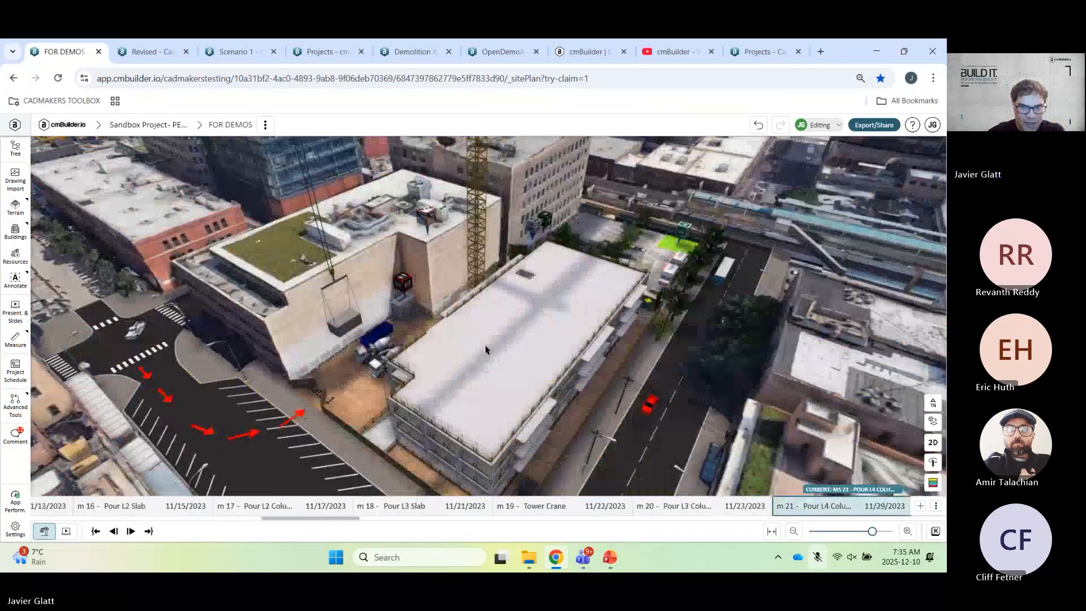
- Continue from the Hoist milestone through the upper-floor pours to the final Occupancy milestone 56
key(Right)
key(Right)
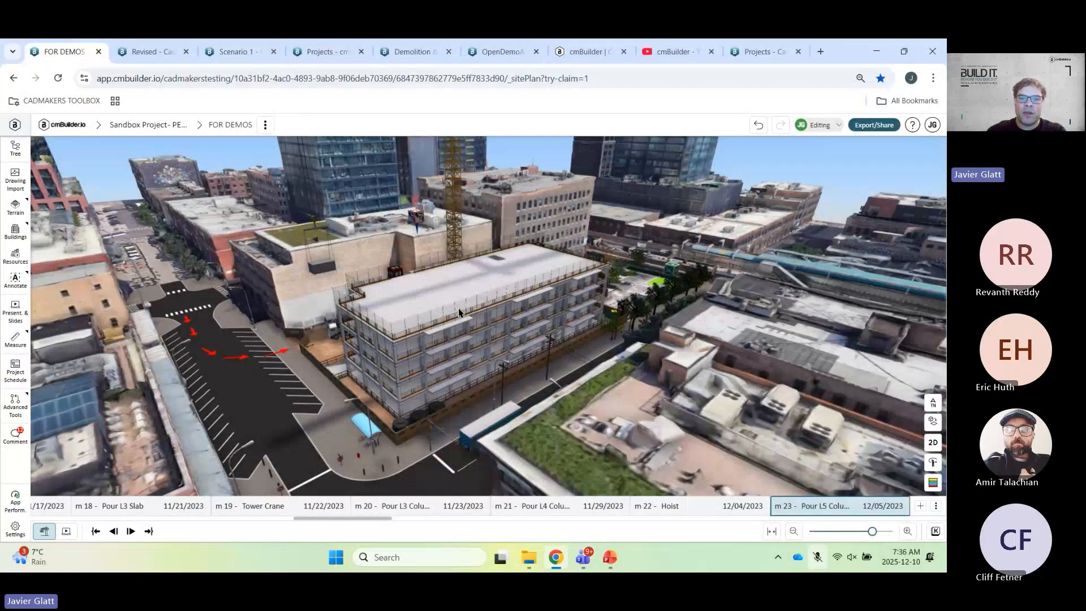
key(Right)
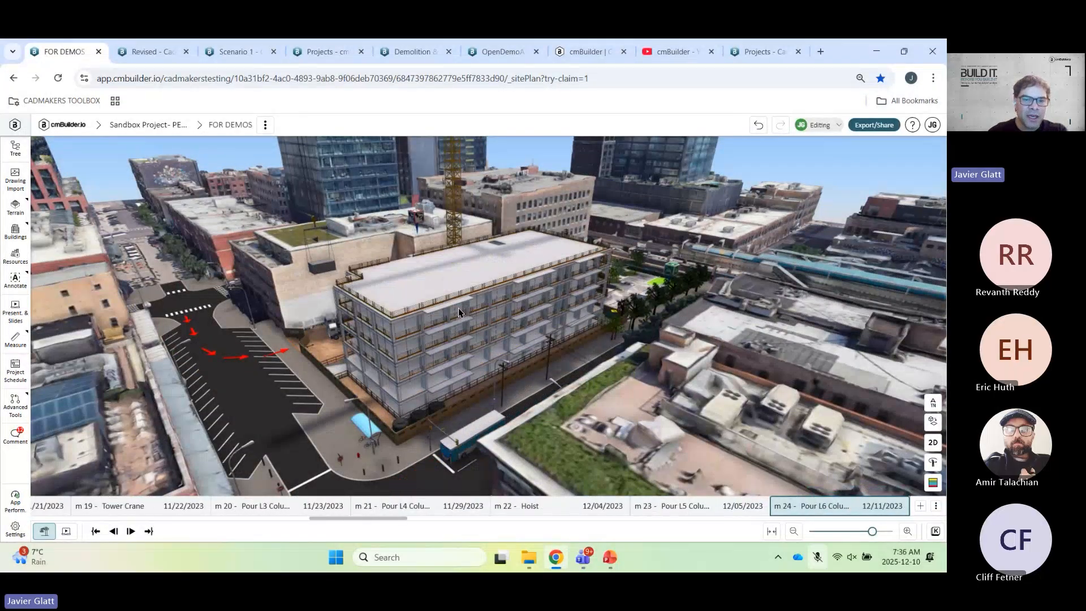
key(Right)
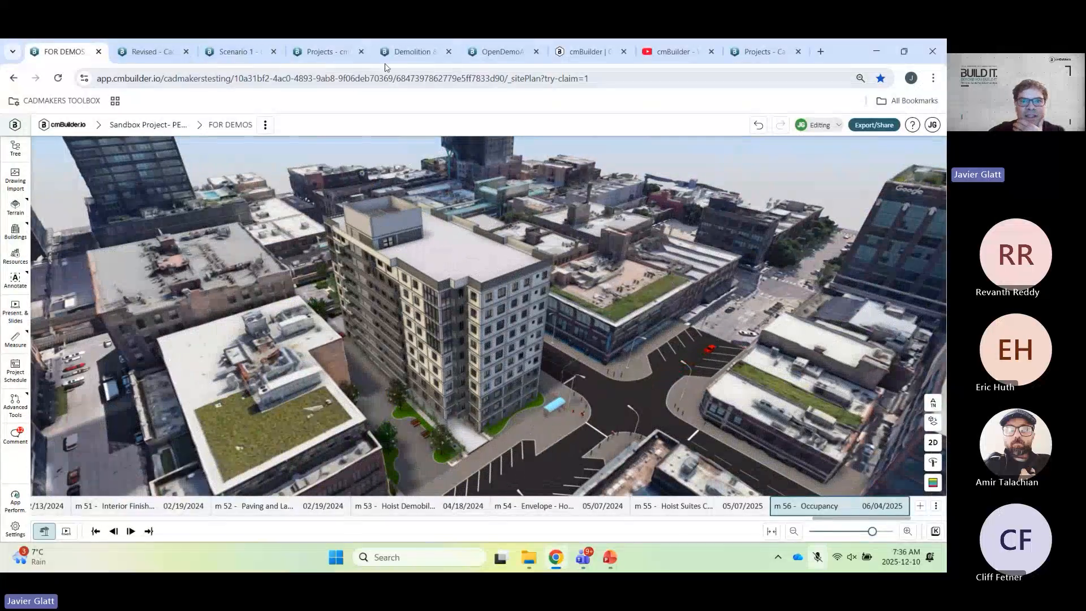
- Switch to the Revised QA/QC example project and advance its sequence to milestone 11, viewing the building from the street side
click(163, 54)
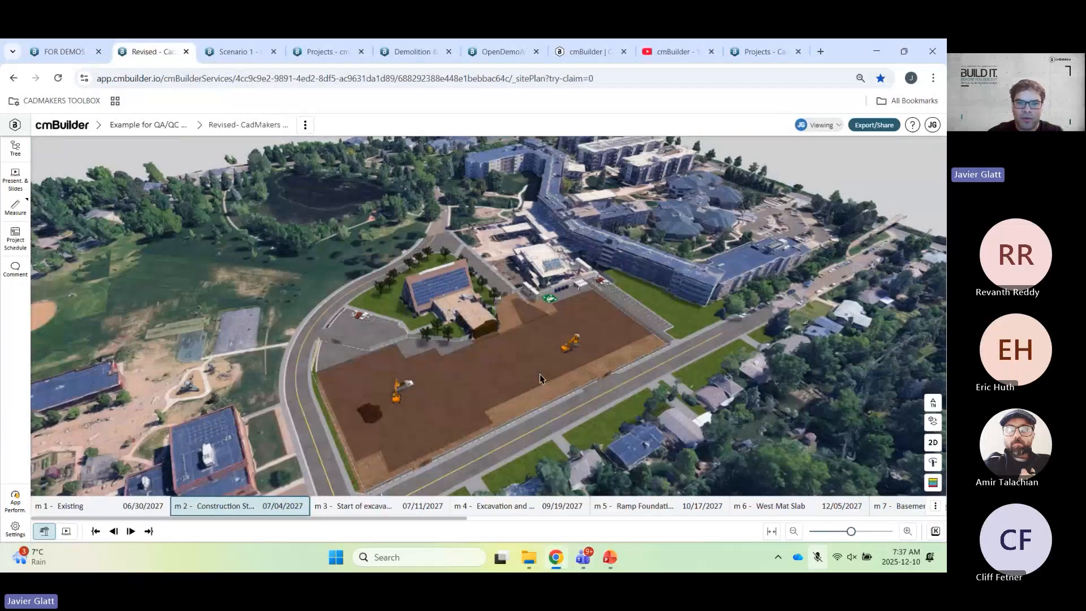
key(Right)
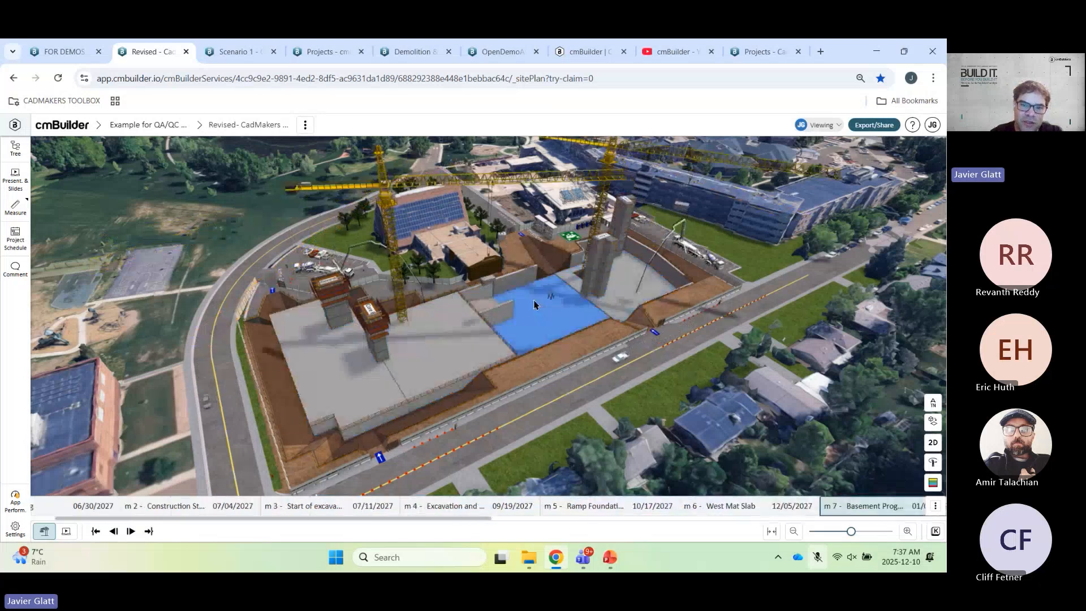
scroll(537, 321, down, 2)
drag(537, 321, 514, 331)
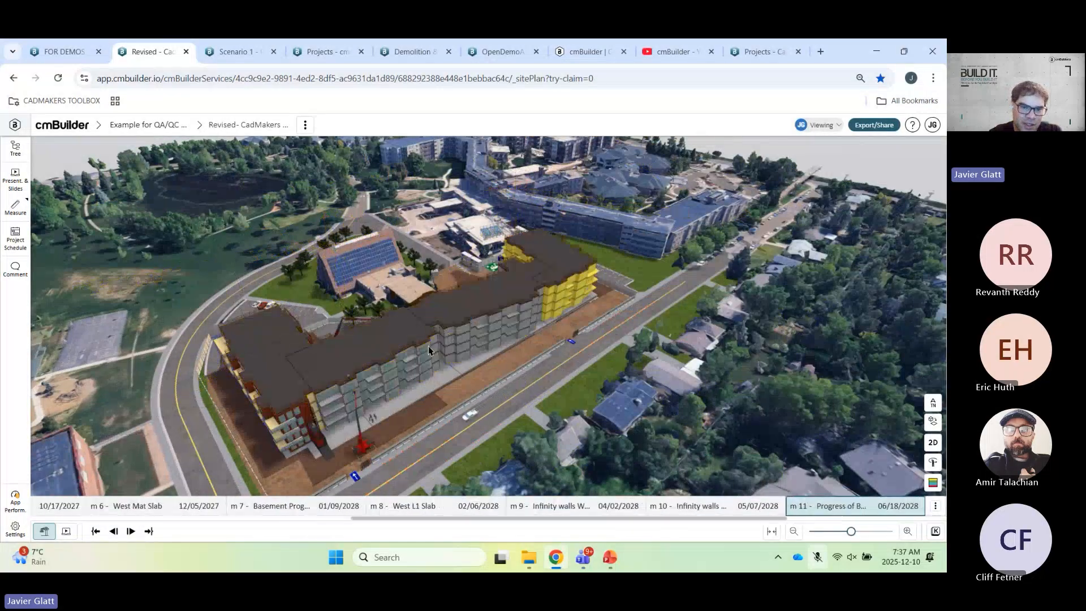
drag(361, 405, 394, 354)
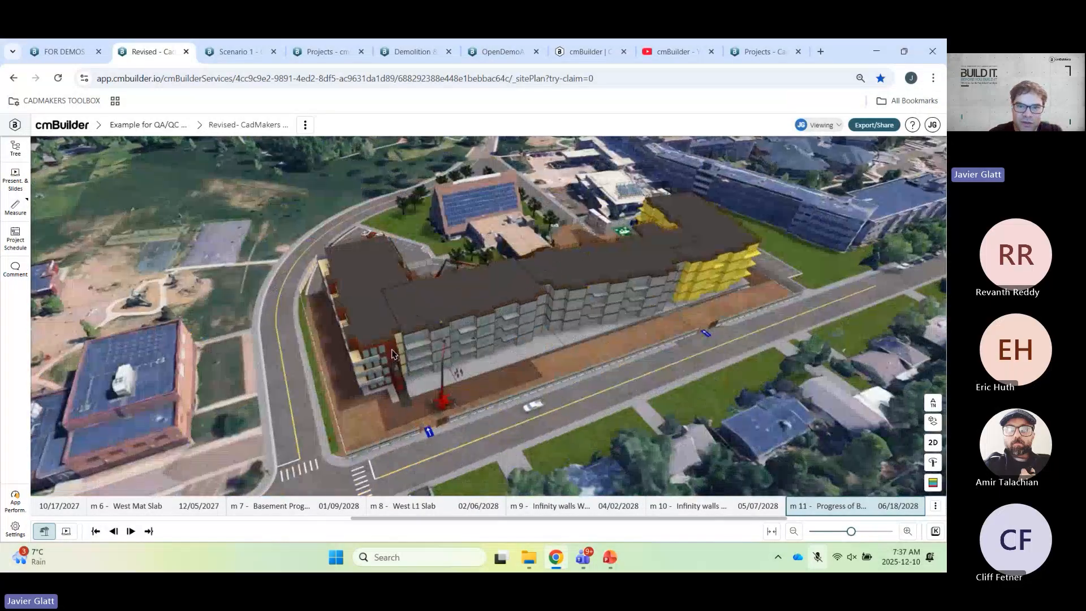
- View the finished building at milestone 12 up close and select the middle balcony's railing to inspect its detail
scroll(508, 328, up, 6)
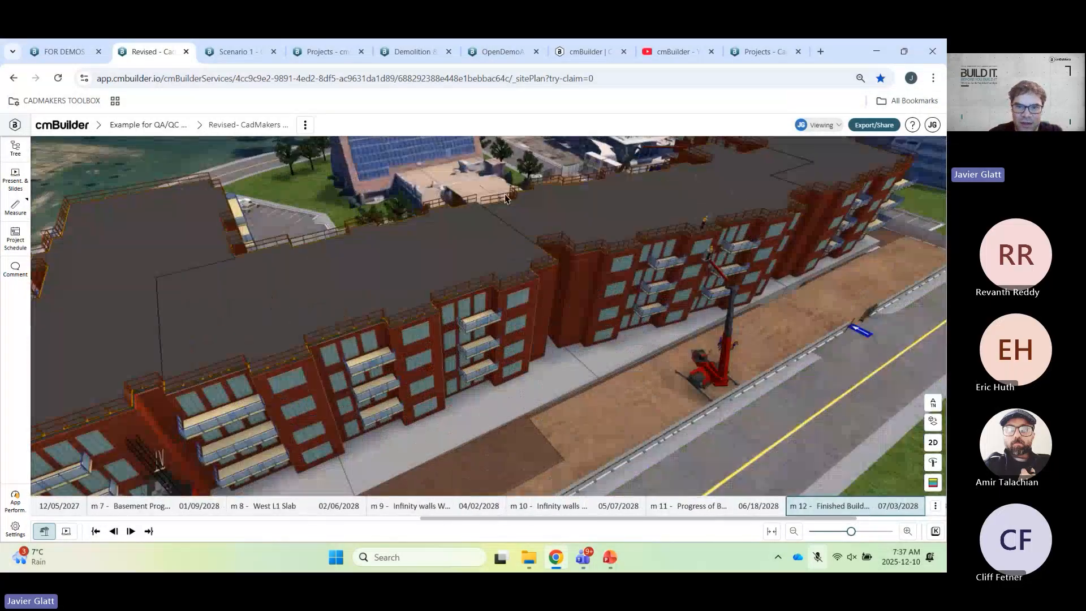
click(498, 289)
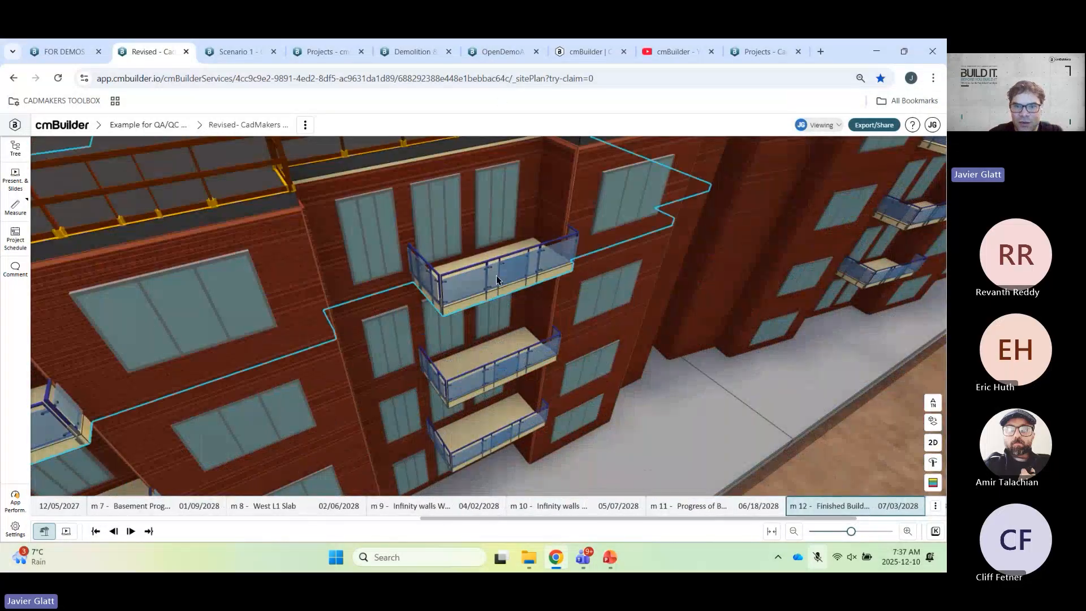
click(496, 380)
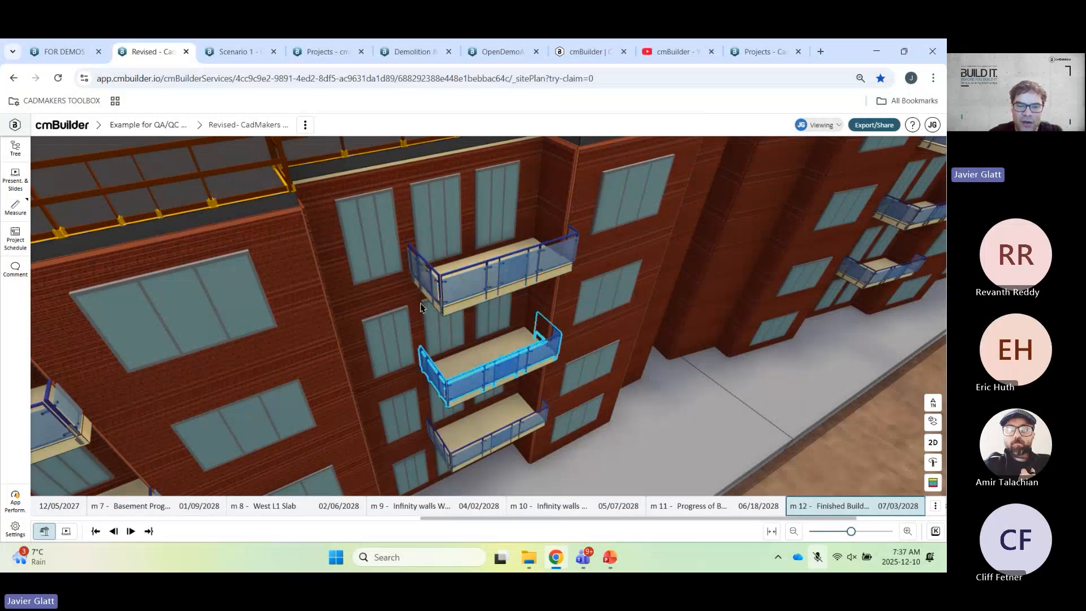
scroll(420, 307, down, 8)
drag(493, 362, 545, 403)
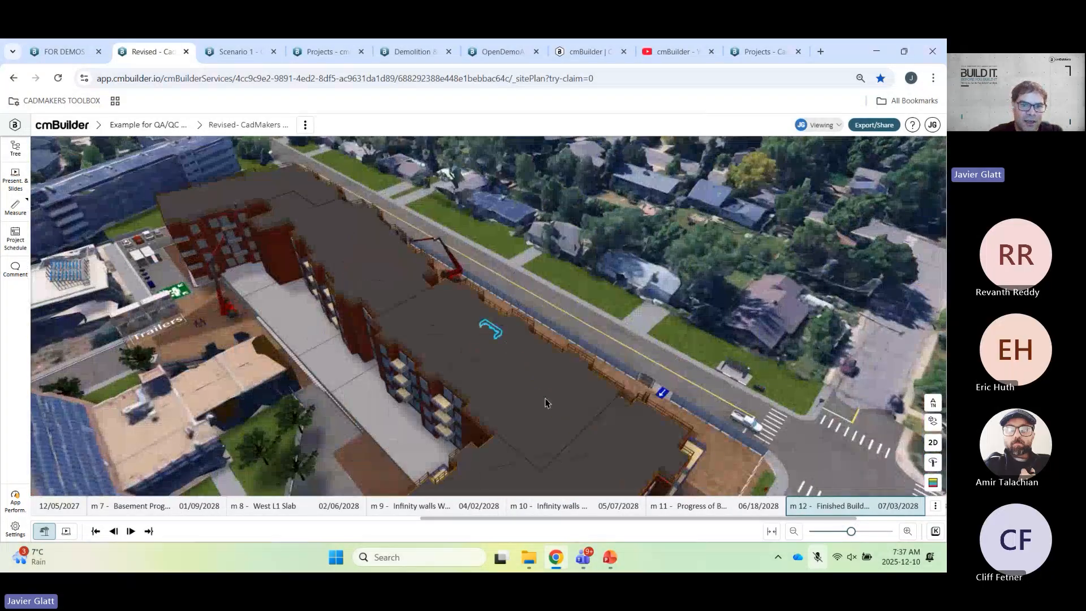
- Select a lawn parcel across the street, advance to milestone 13 for project completion, and clear the selection
click(613, 298)
key(Right)
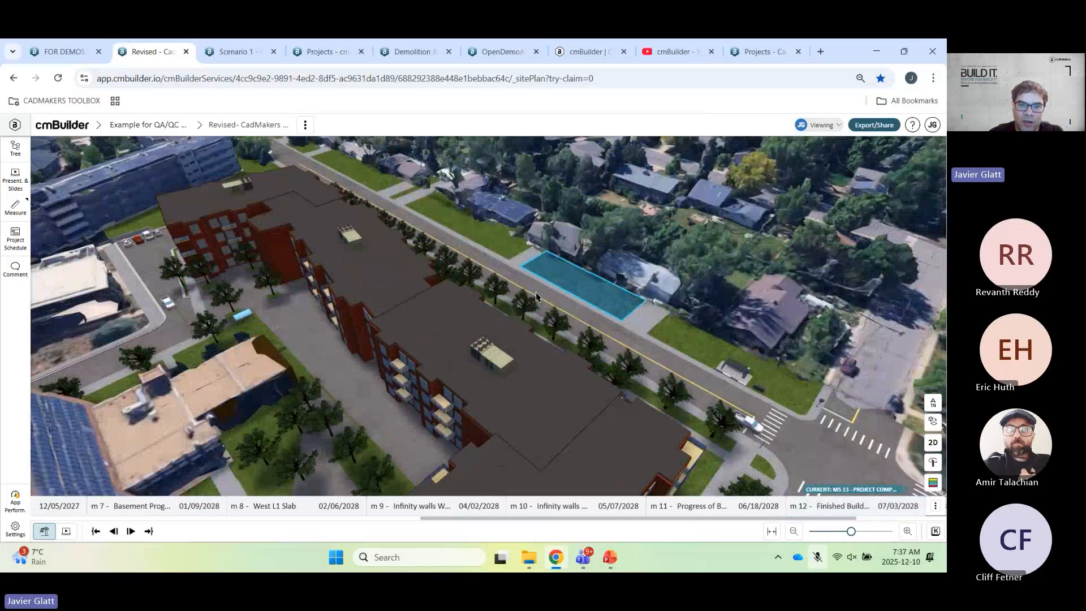
drag(535, 291, 491, 314)
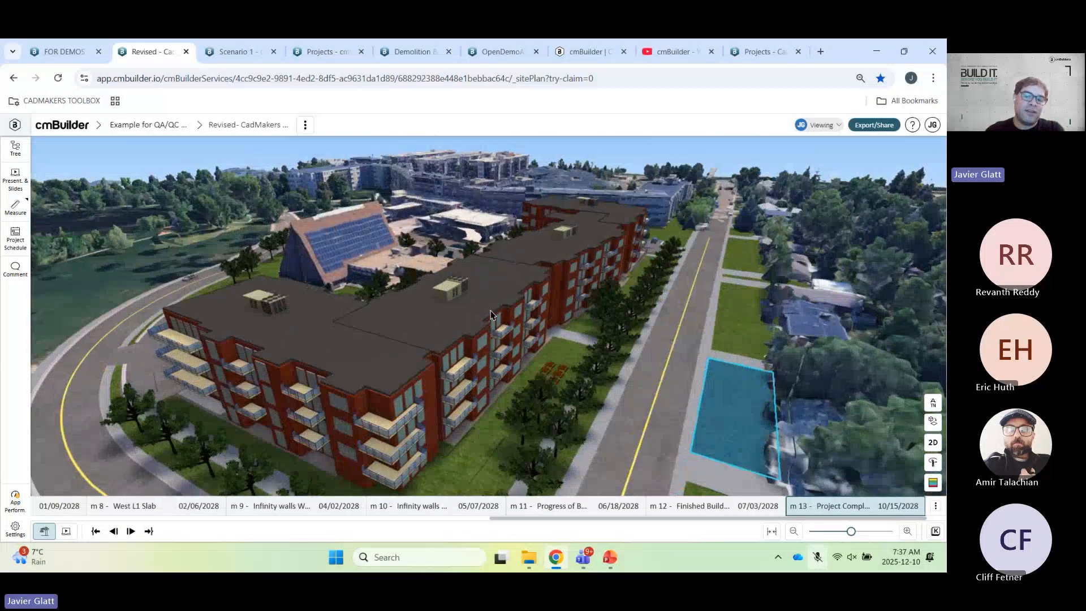
click(707, 155)
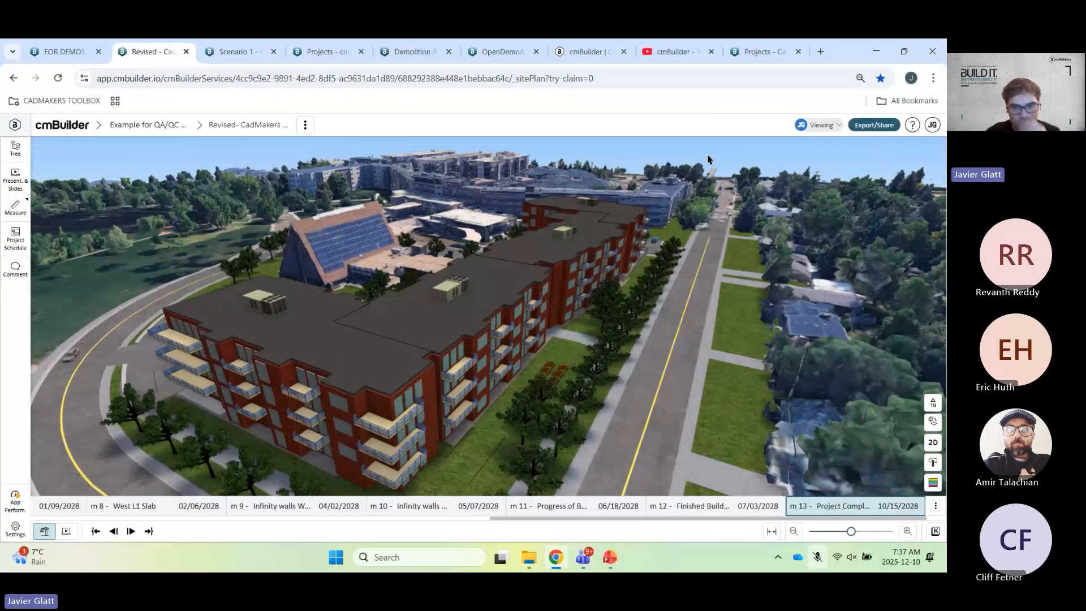
- Examine the completed building from all sides, including its roof units, courtyard, balconies and street frontage
drag(452, 299, 562, 313)
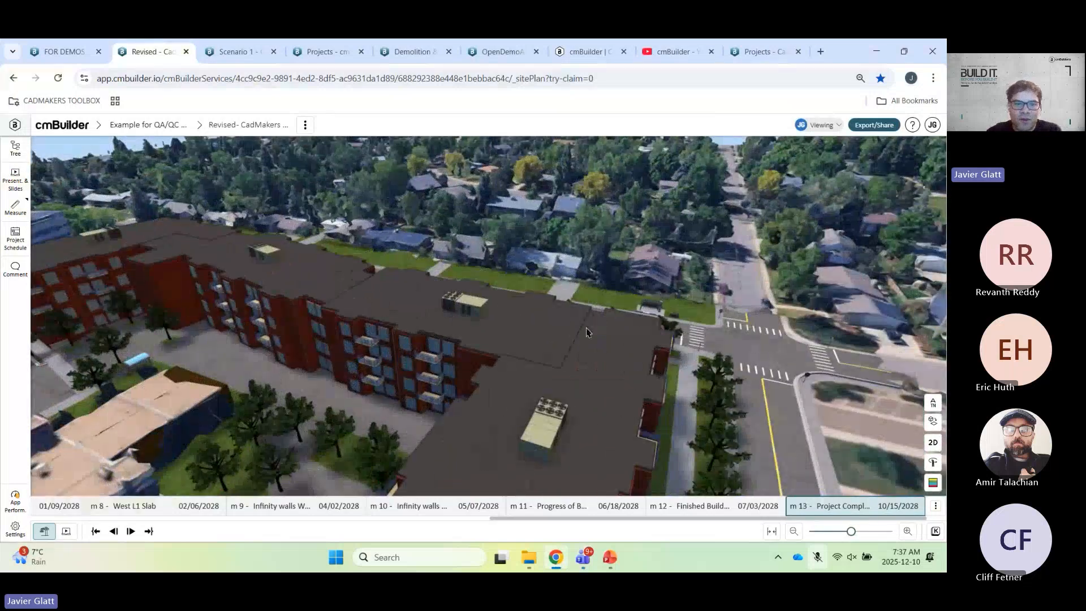
drag(596, 360, 727, 298)
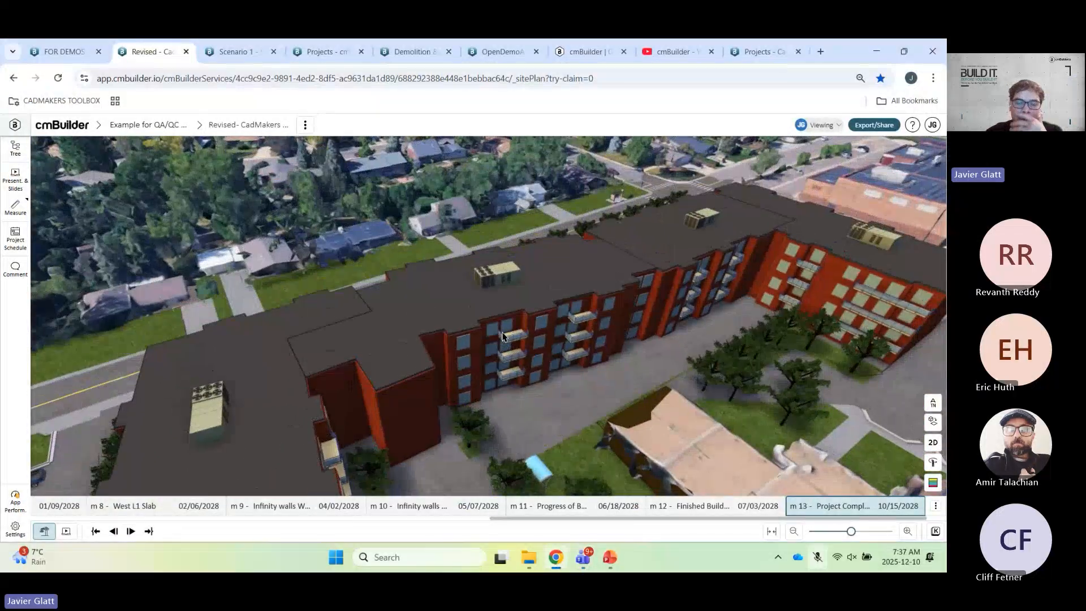
scroll(502, 337, down, 3)
drag(502, 337, 537, 286)
scroll(538, 287, down, 3)
drag(497, 352, 436, 333)
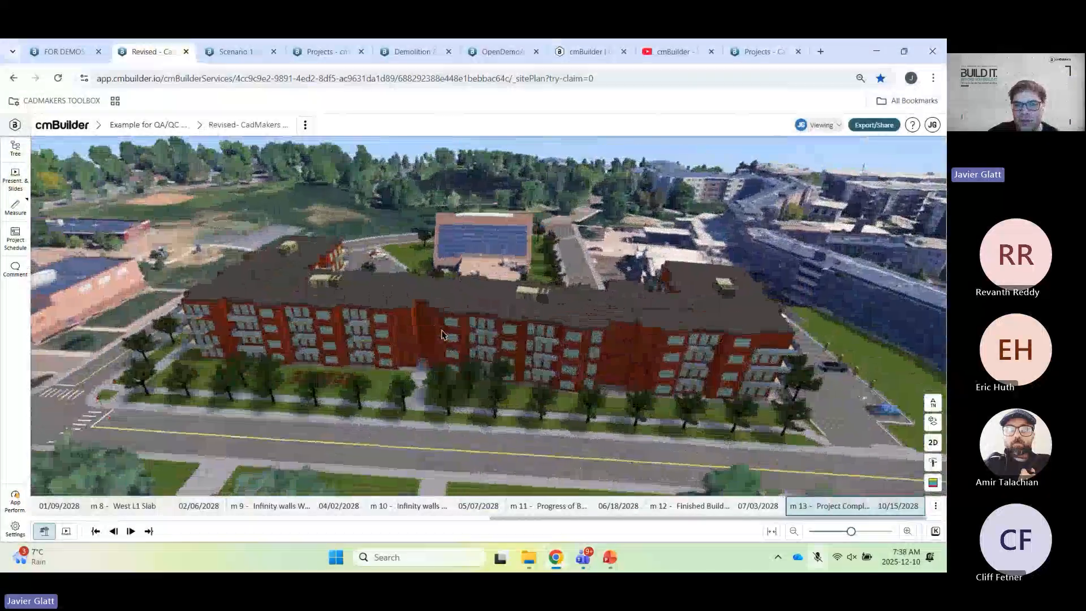
drag(507, 325, 560, 317)
scroll(526, 317, down, 1)
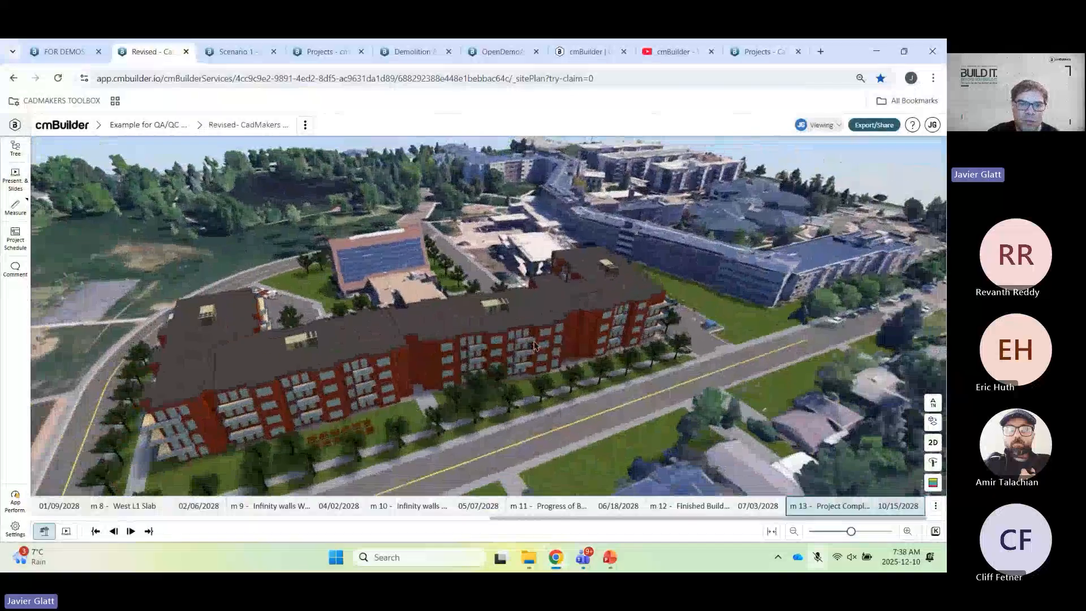
drag(481, 314, 502, 311)
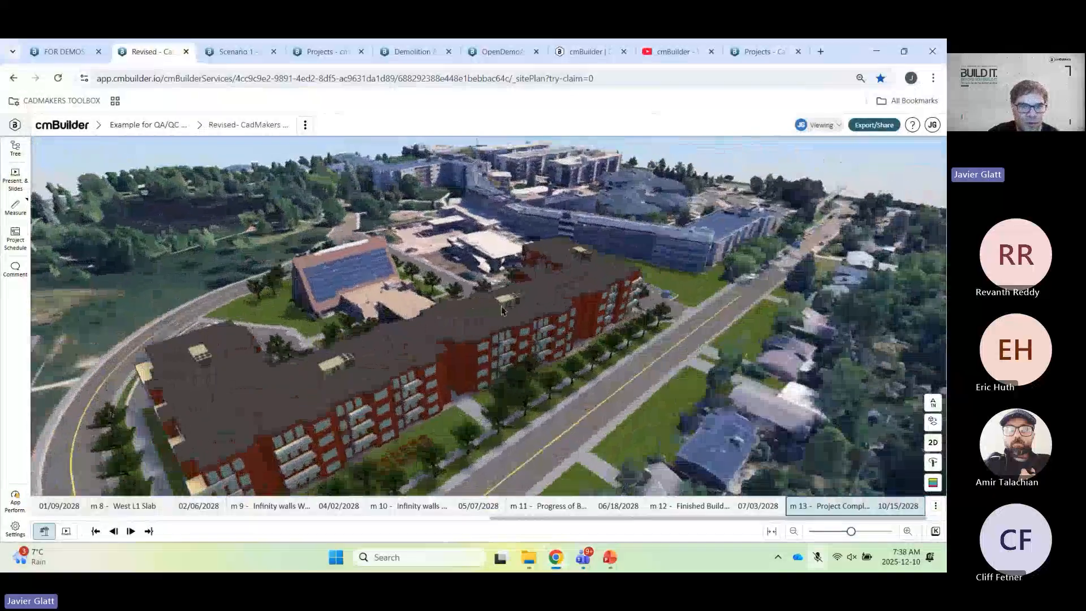
- Switch to Scenario 1 of the Glover Road project and advance to the Traffic Diversion milestone, viewing the overpass up close
click(235, 52)
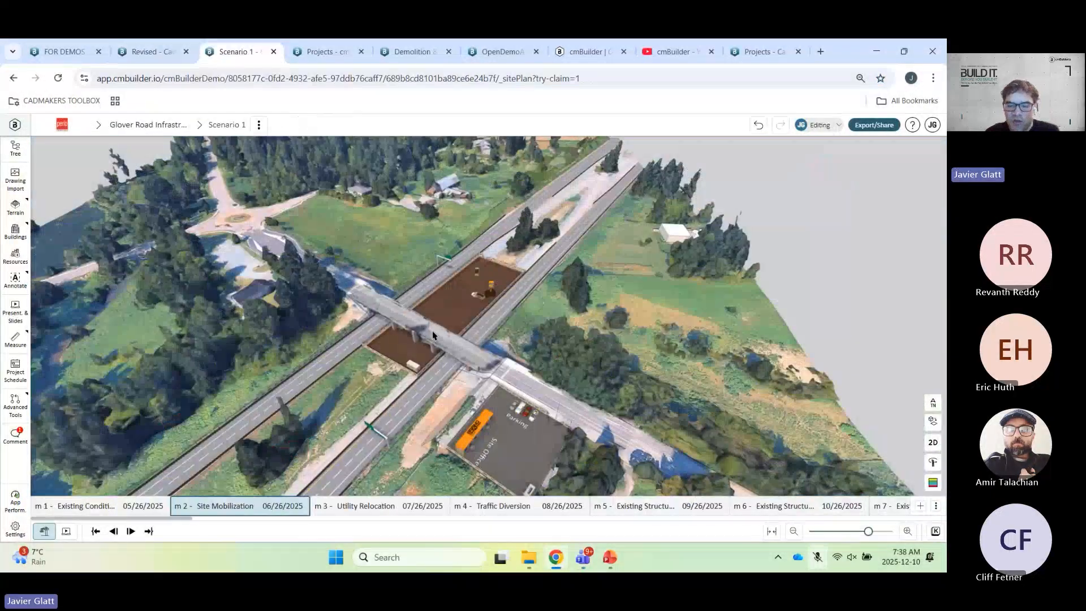
key(Right)
key(Right)
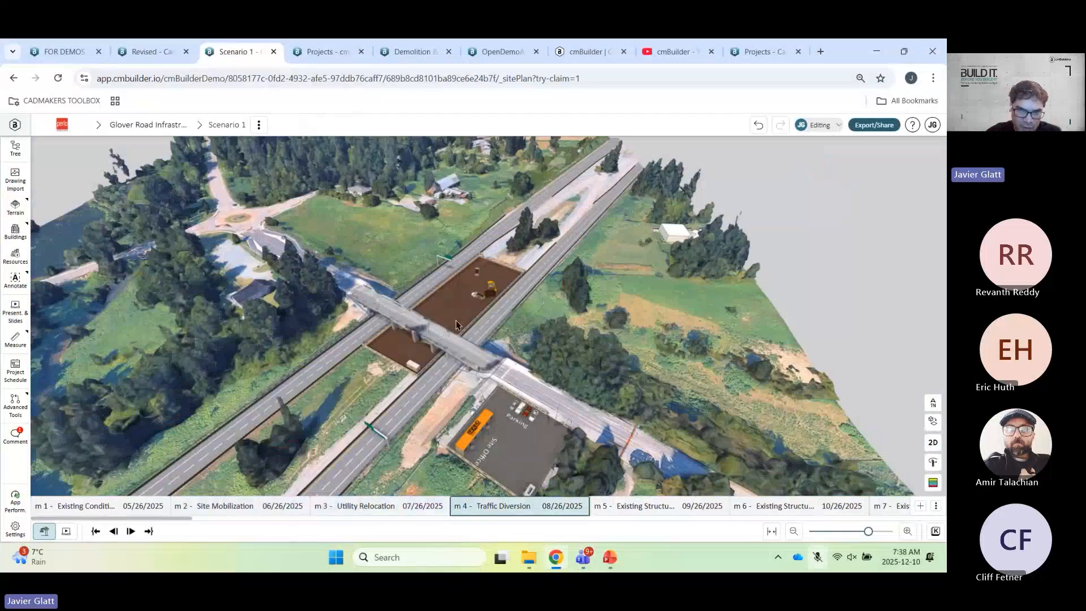
scroll(462, 314, up, 4)
drag(462, 315, 457, 278)
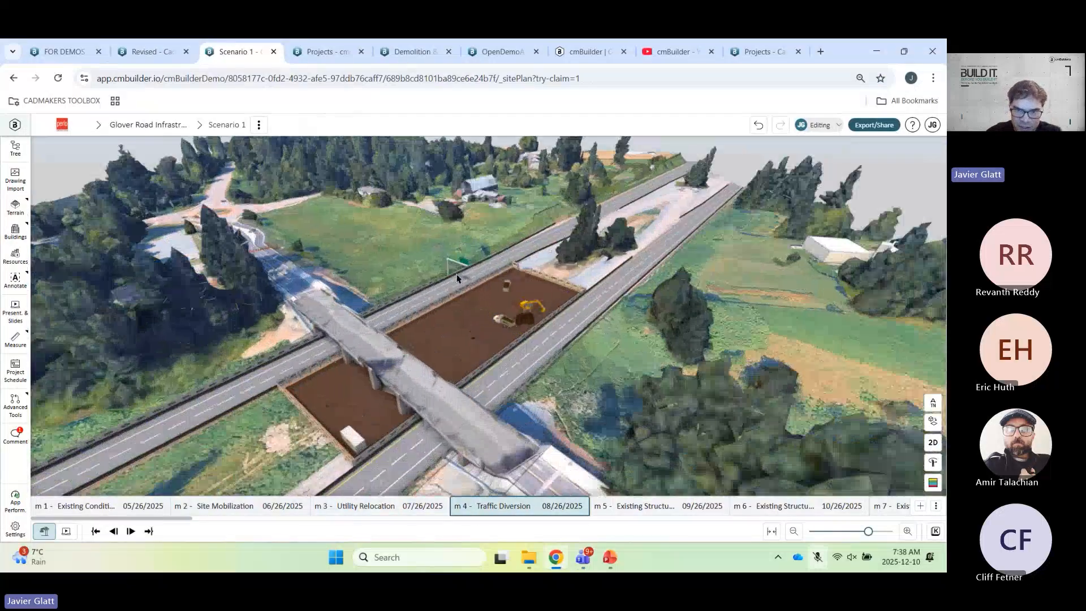
- Advance the Glover Road sequence through the existing structure milestones to milestone 7, dated 11/26/2025
key(Right)
key(Right)
key(Right)
key(Right)
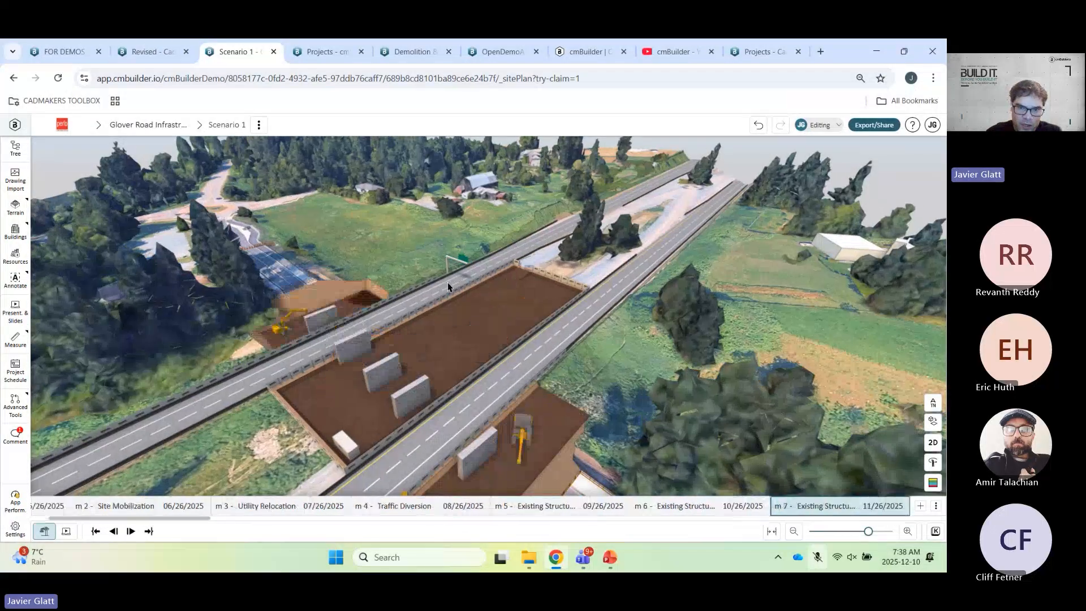
- Advance the Glover Road sequence through the demolition milestones to foundation milestone 12
key(Right)
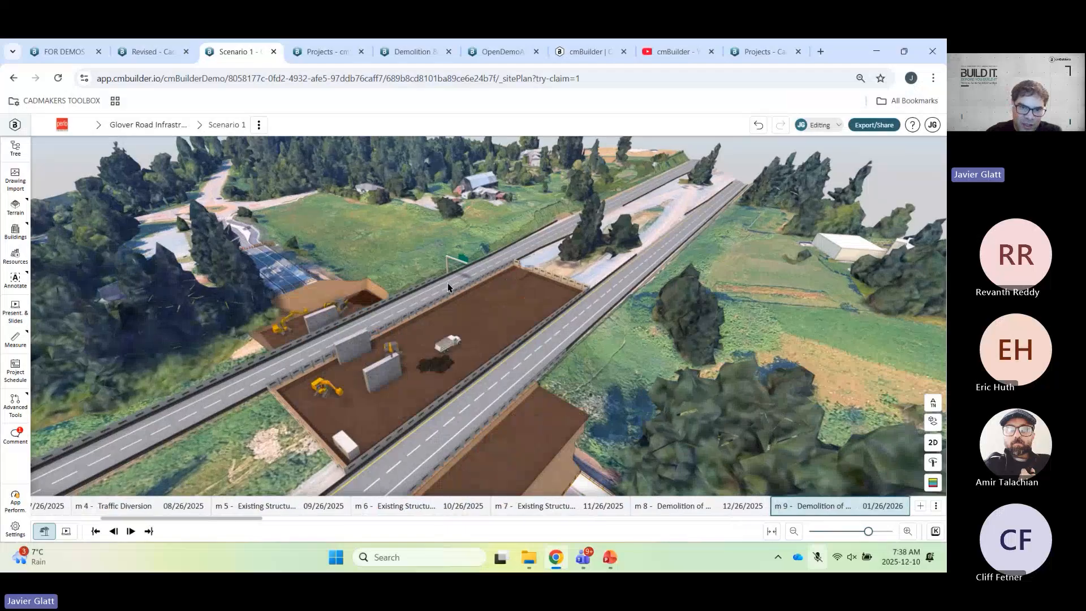
key(Right)
key(Right)
key(Right)
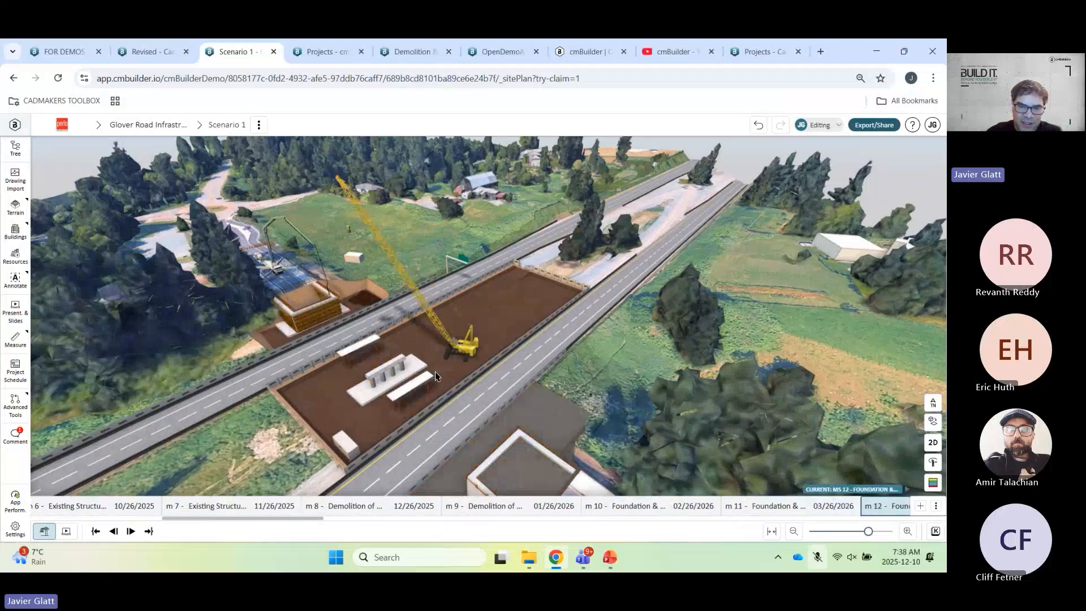
- Advance through the installation milestones to milestone 17, Deck Placement, and view the deck reinforcement and crew up close
key(Right)
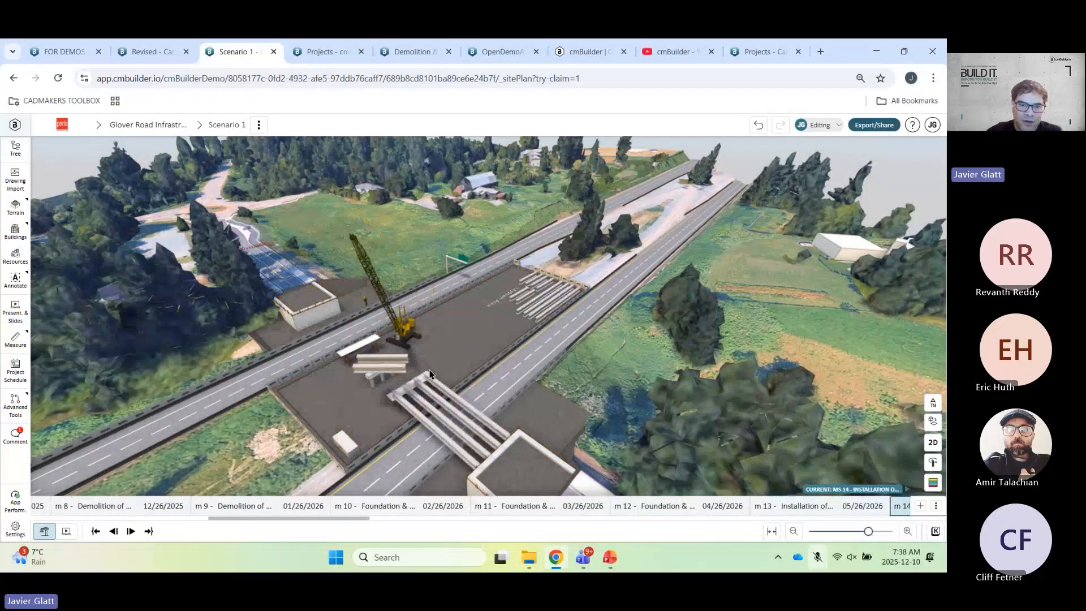
key(Right)
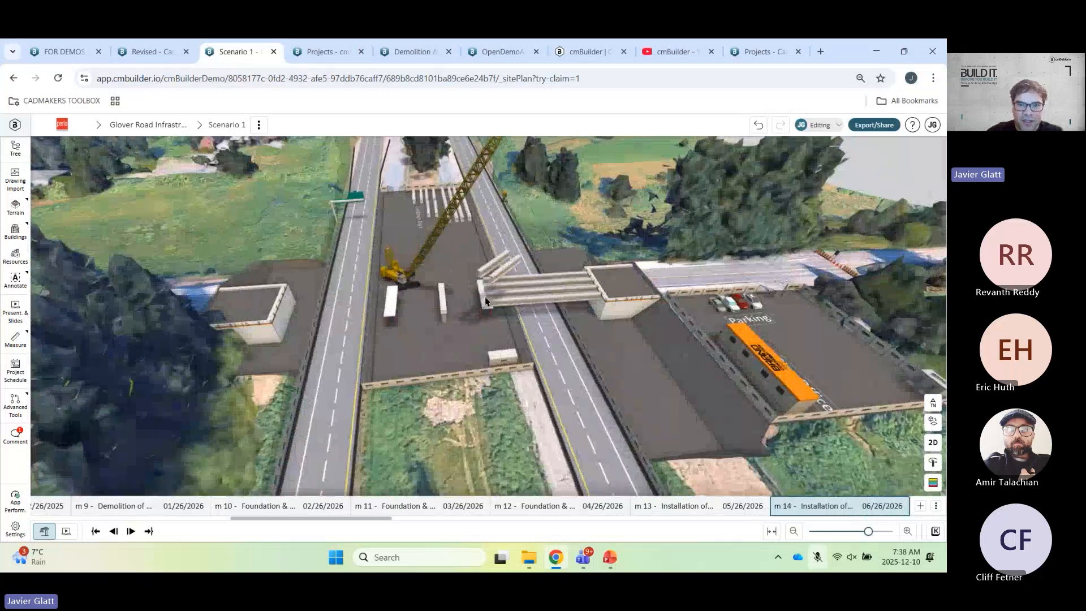
key(Right)
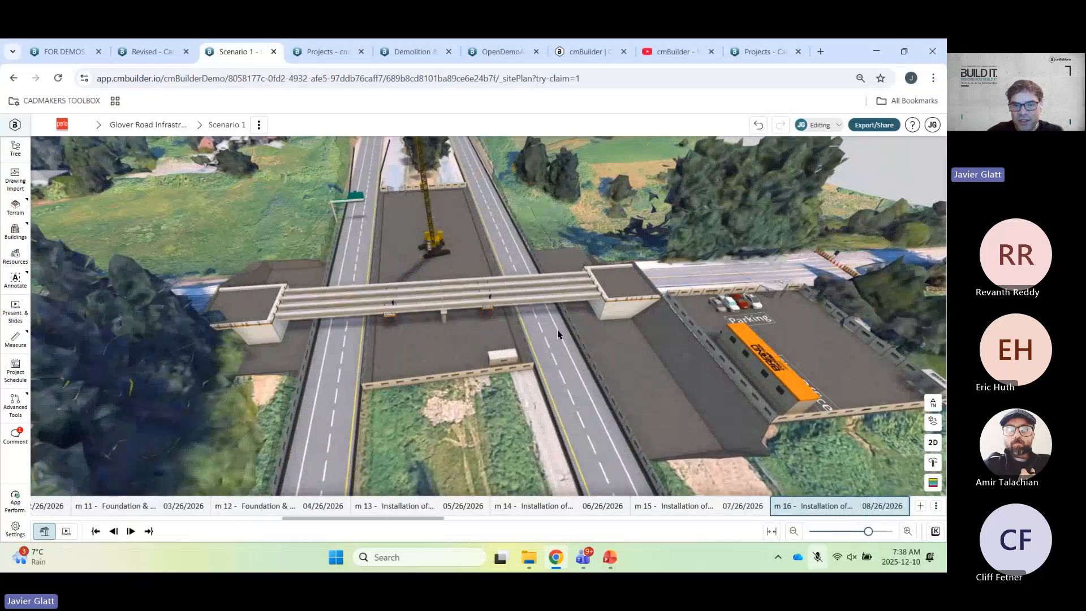
key(Right)
drag(519, 275, 486, 270)
scroll(486, 272, up, 8)
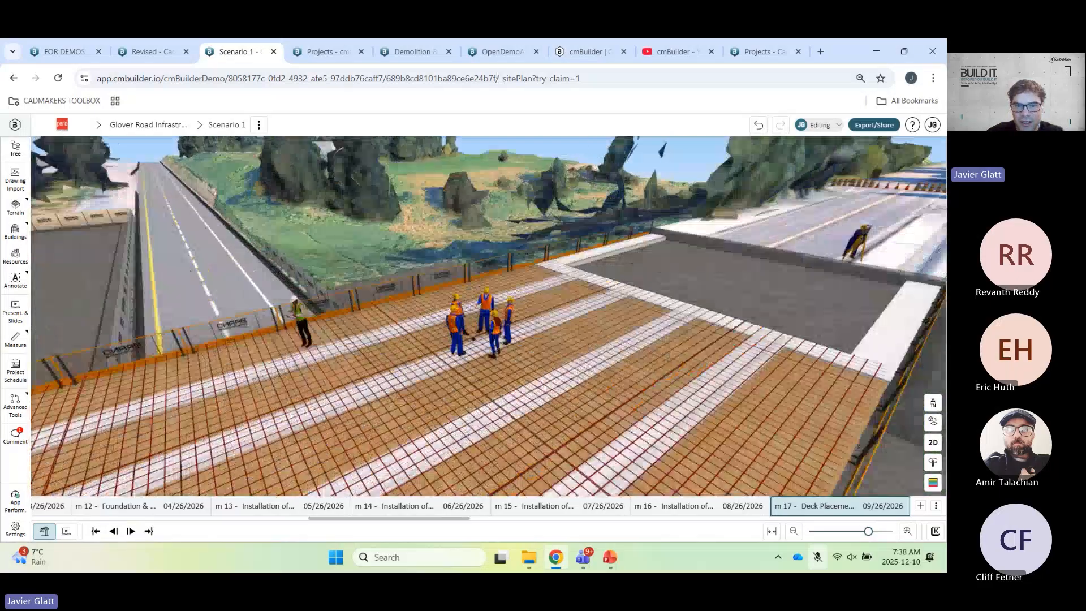
- Advance through the concrete pouring milestones to milestone 20, dated 12/26/2026, viewing the whole bridge deck
scroll(485, 271, down, 8)
key(Right)
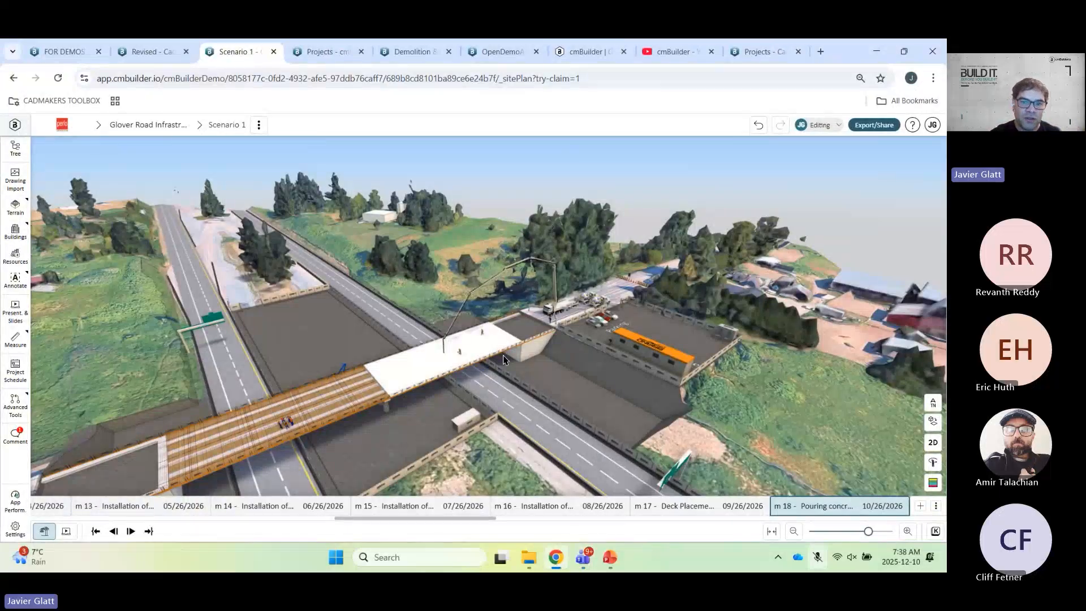
drag(503, 358, 467, 385)
key(Right)
key(Right)
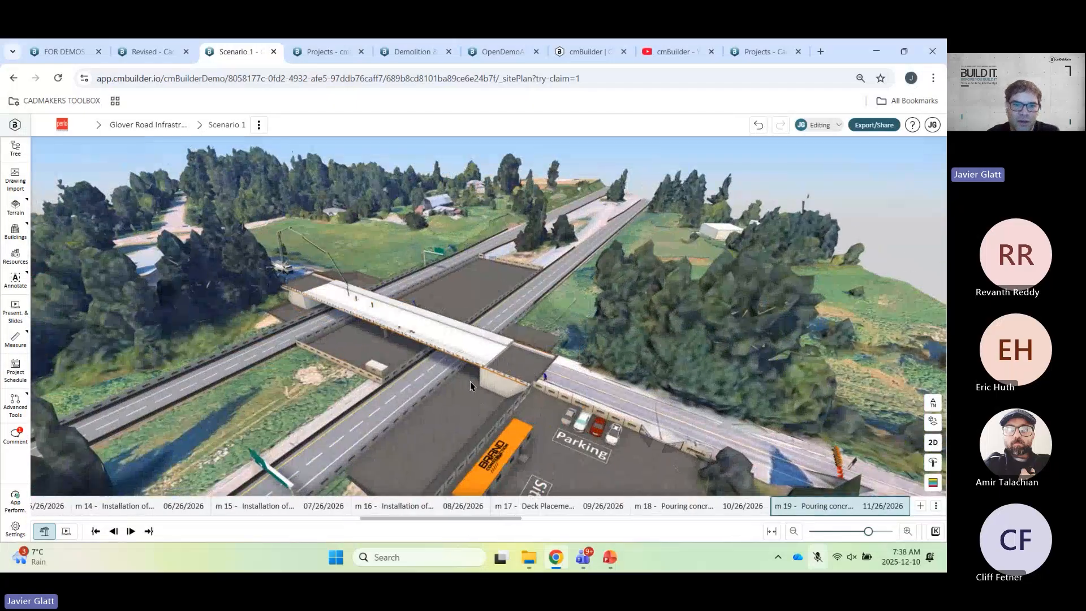
scroll(390, 333, up, 4)
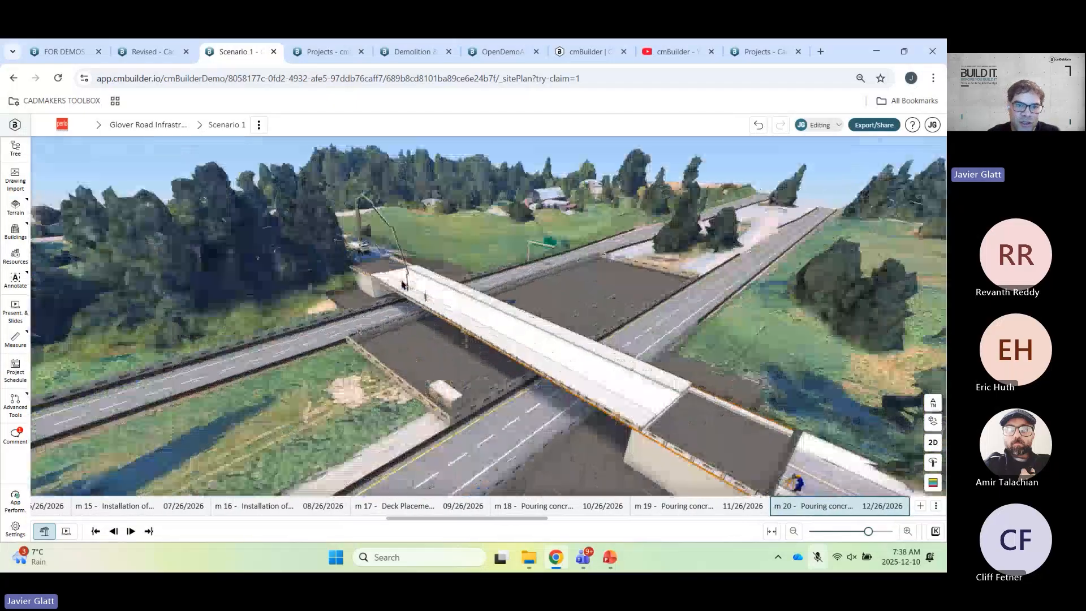
- Advance the sequence past approach slabs, parapets, lighting and surfacing to milestone 28, the bridge opening dated 09/26/2027
key(Right)
key(Right)
key(Right)
key(Right)
key(Right)
key(Right)
key(Right)
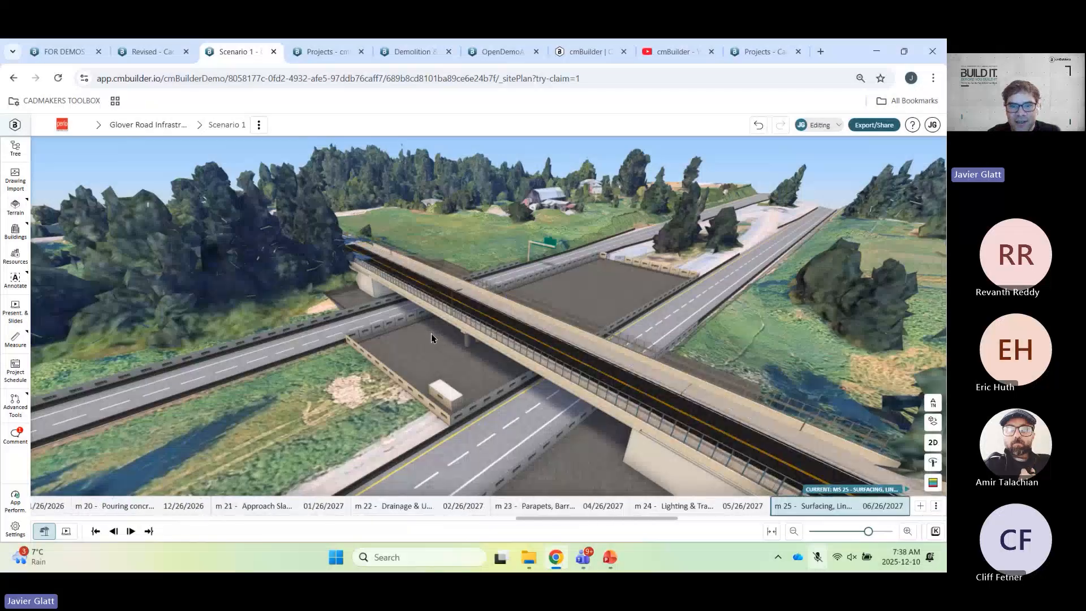
key(Right)
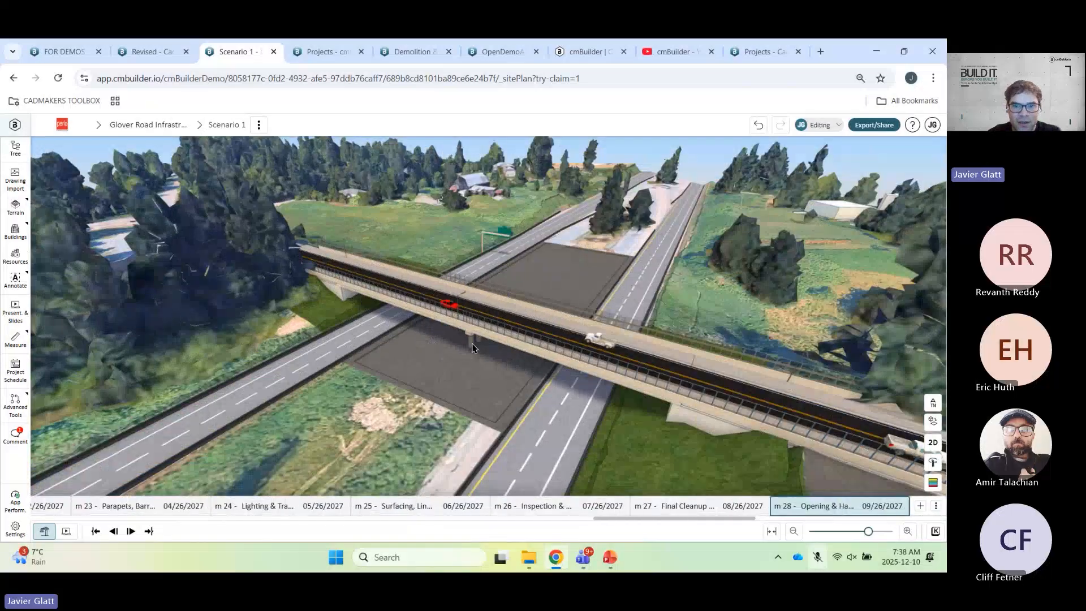
- Advance through the highway widening milestones to milestone 34, the final opening dated 03/26/2028
key(Right)
key(Right)
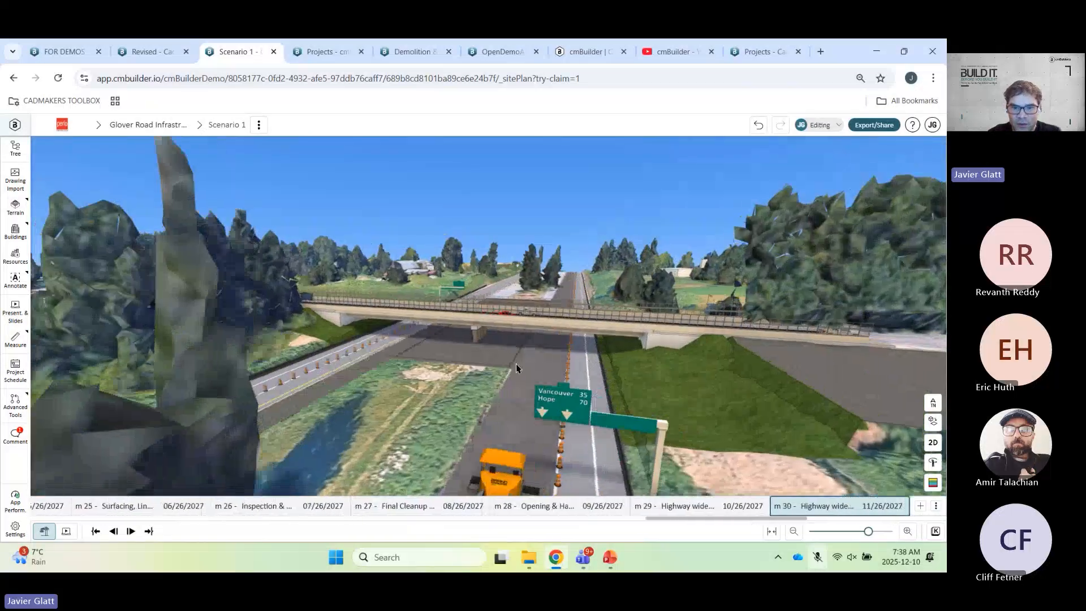
key(Right)
key(Right)
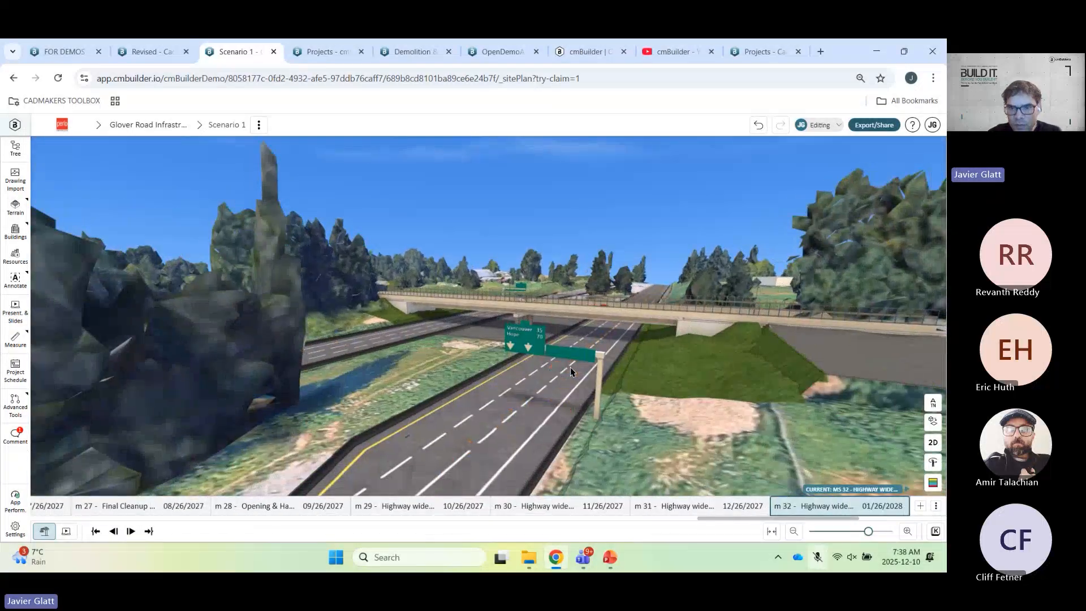
key(Right)
key(Right)
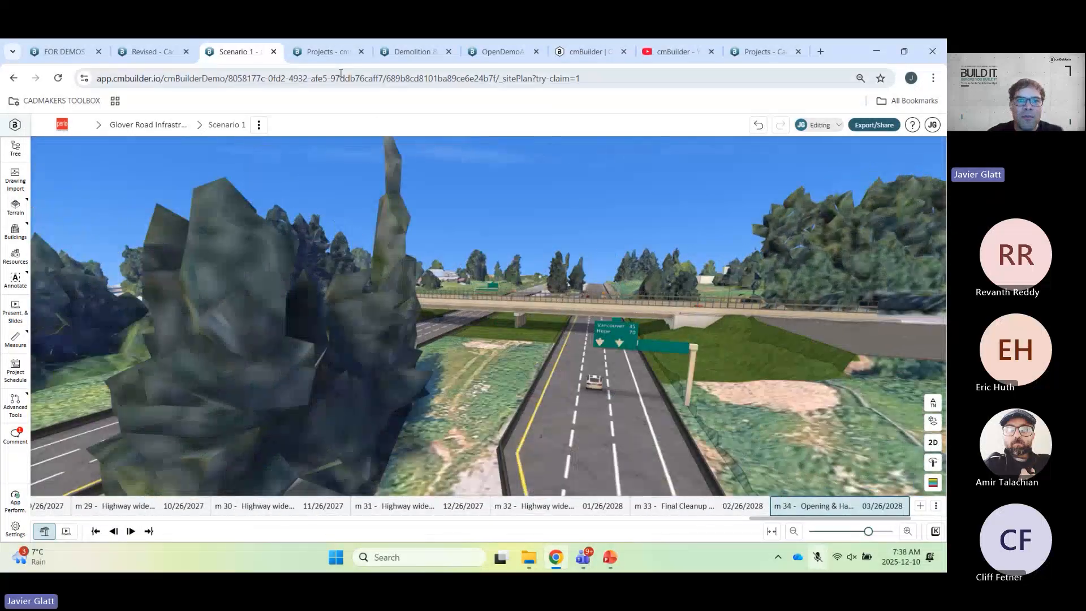
- Go to the cmBuilderDemo company projects page, reveal the Procore creation option, and start a new blank project
click(335, 55)
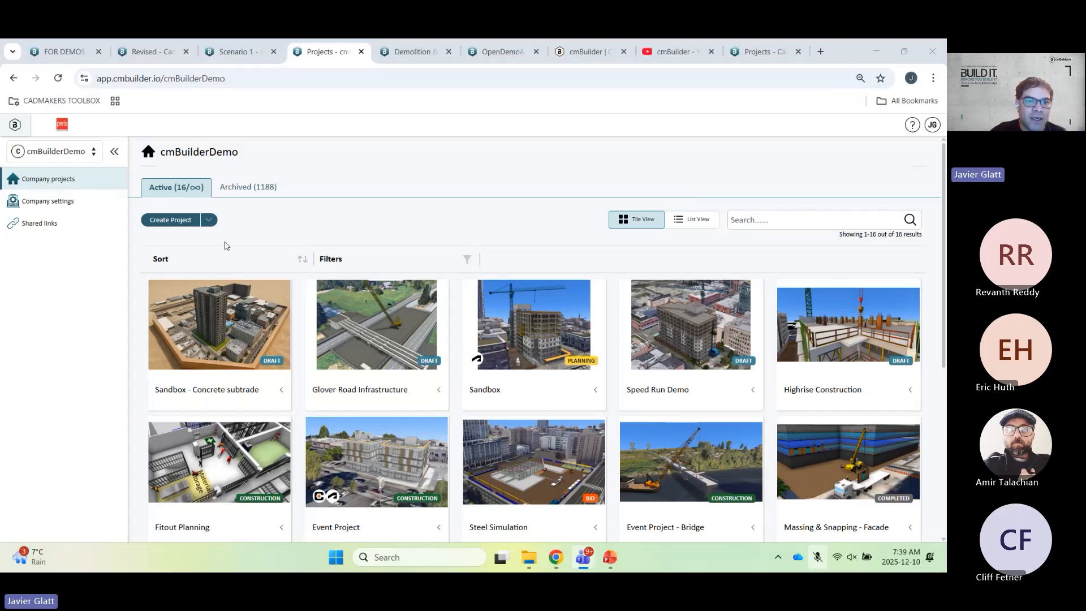
click(214, 223)
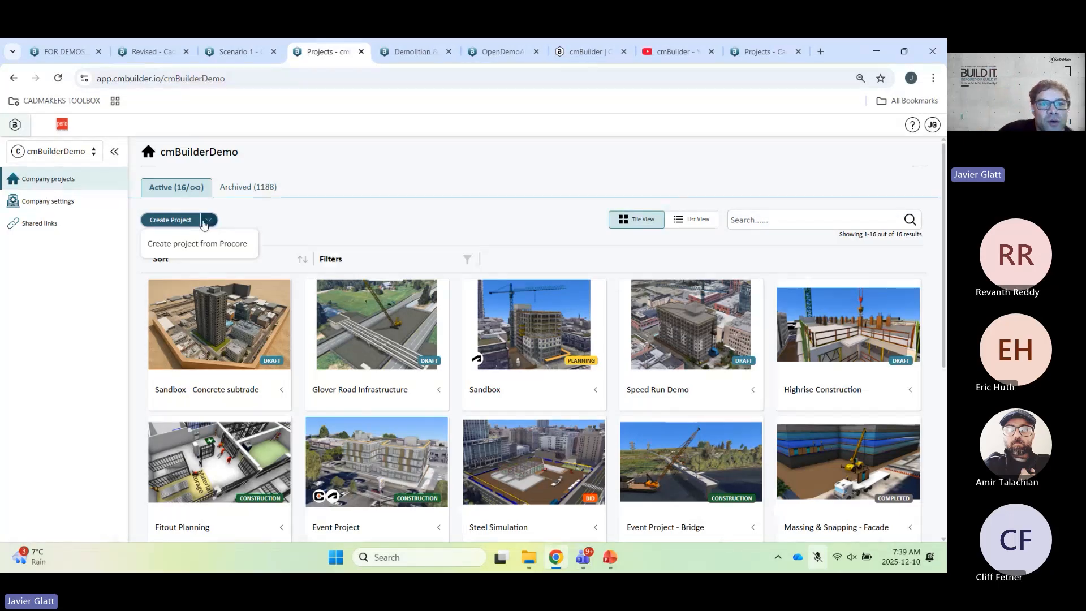
click(180, 223)
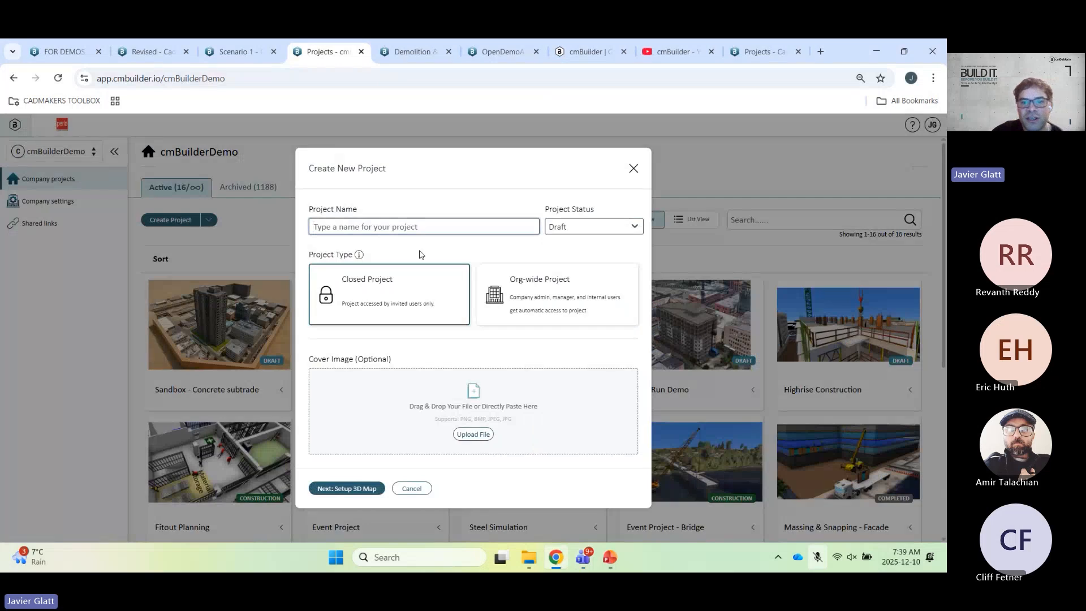
- Make the new project org-wide, set its status to Bid, and name it "Open Demo 1"
click(542, 288)
click(591, 226)
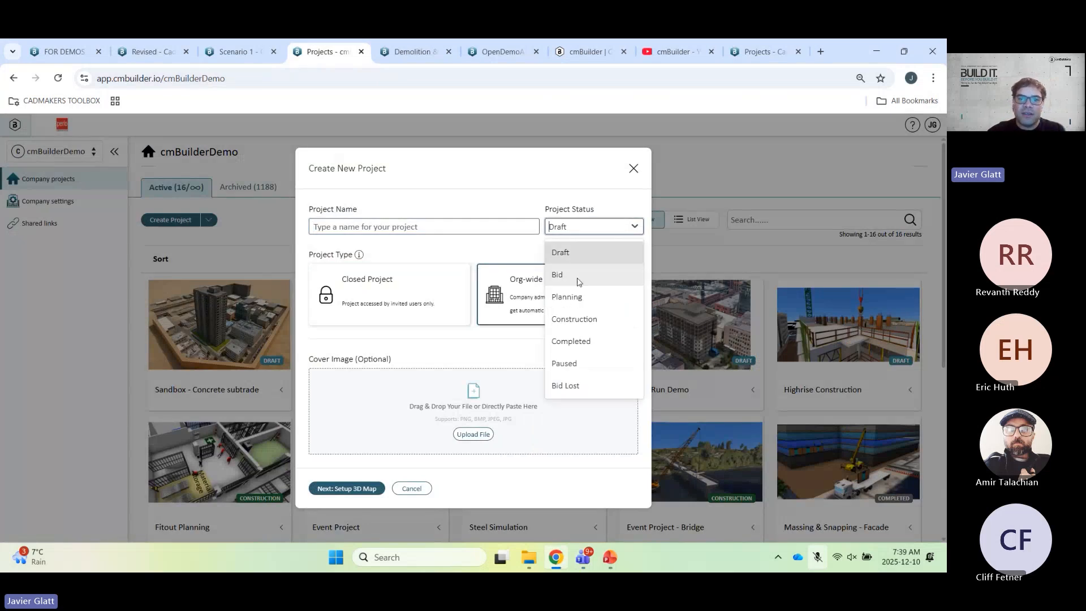
click(571, 276)
click(434, 227)
text(O)
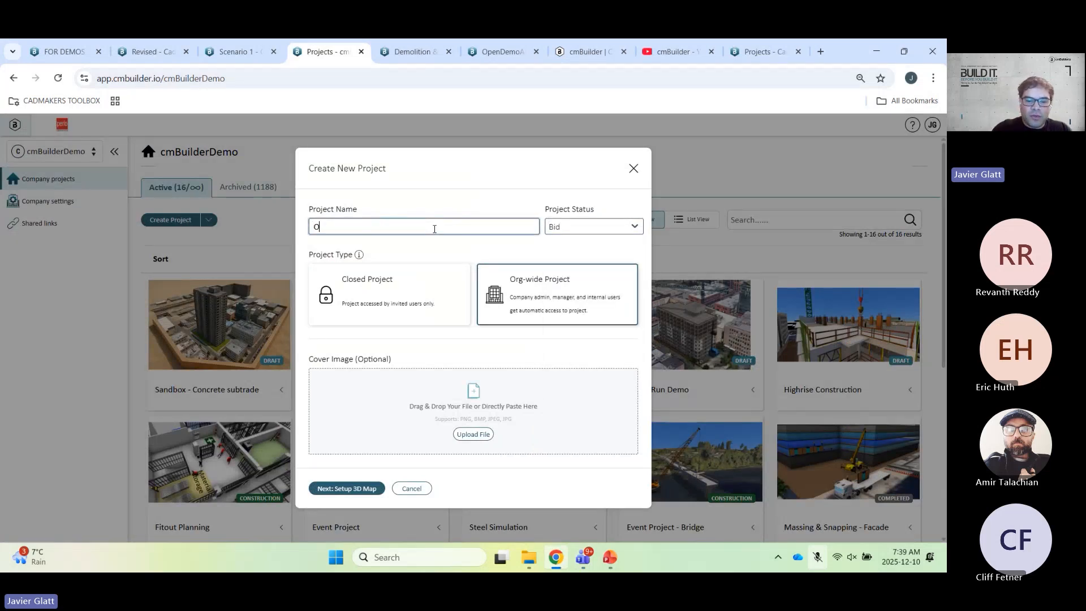
text(pen Demo)
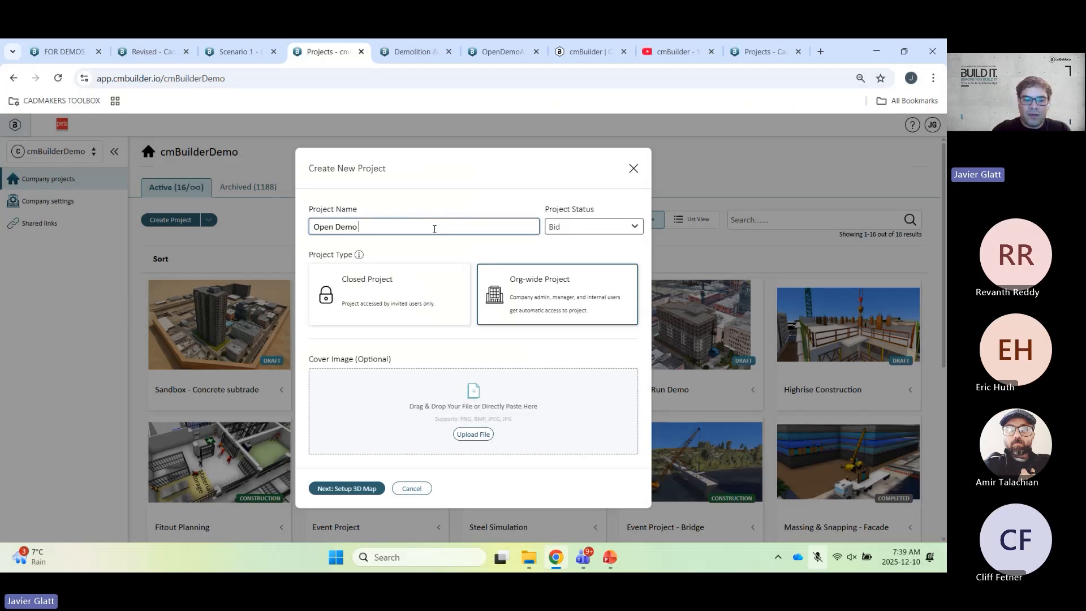
text( 1)
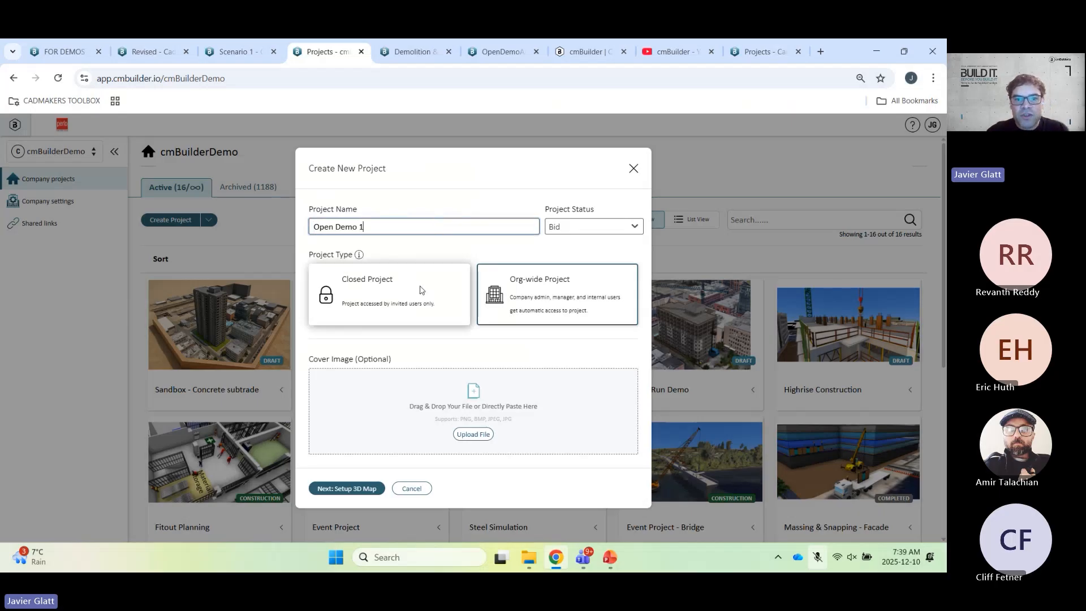
- Switch the project type to Closed and back to Org-wide, and continue to the 3D map setup
click(424, 292)
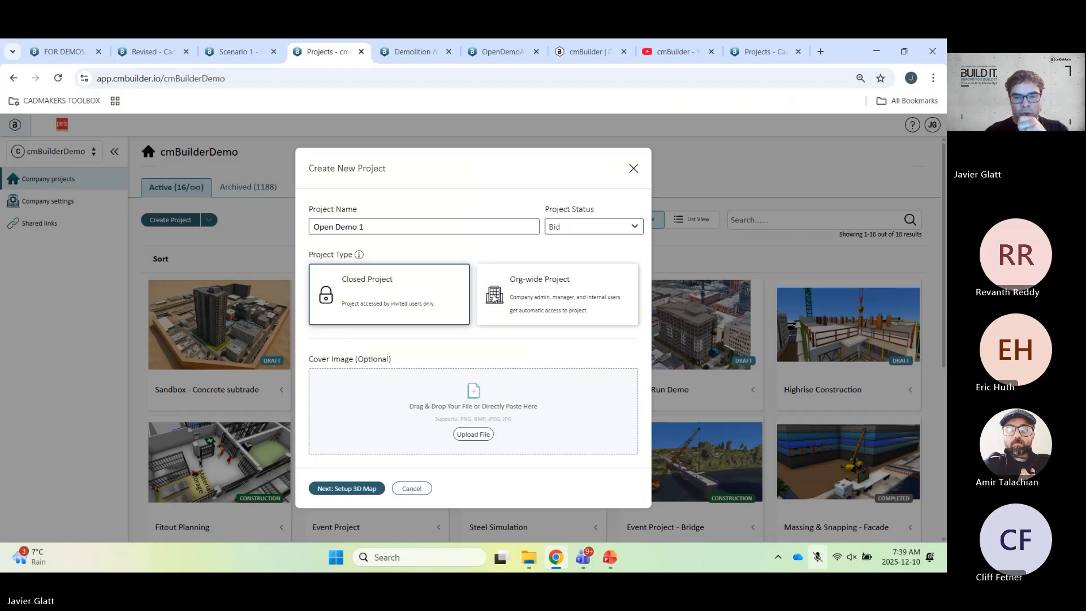
click(530, 298)
click(347, 489)
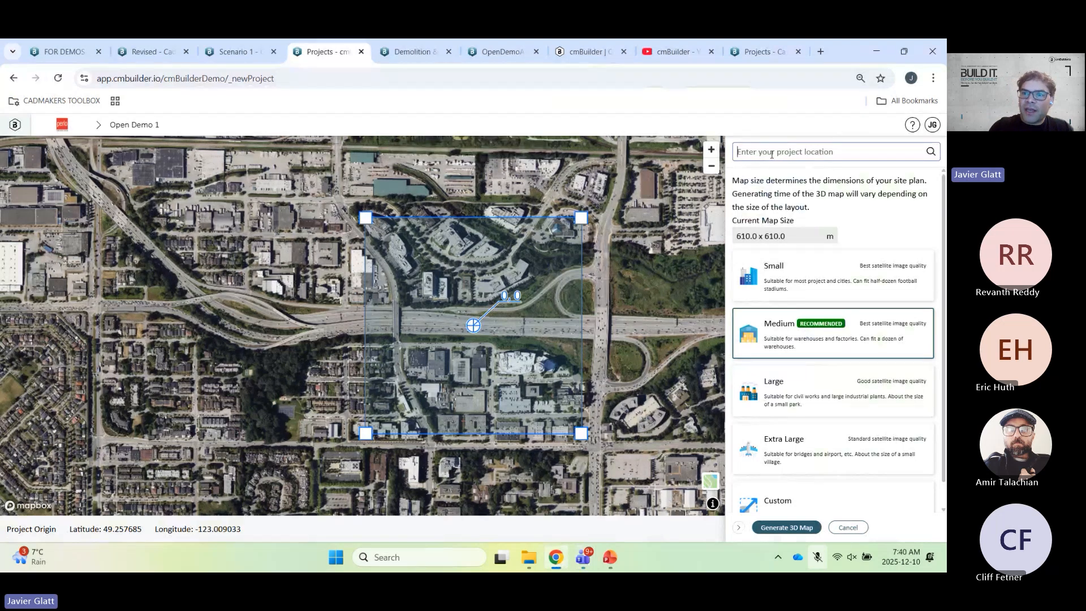
- Locate the project in Portland, OR, USA, shift the map area to the riverfront bridge ramps, and update the address from its center
text(portl)
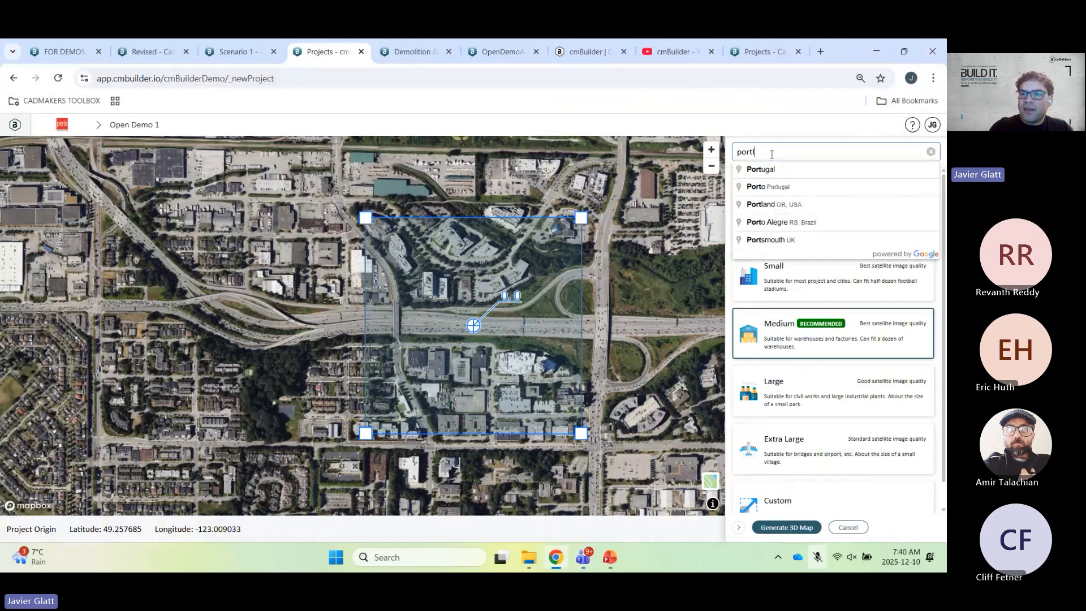
click(777, 169)
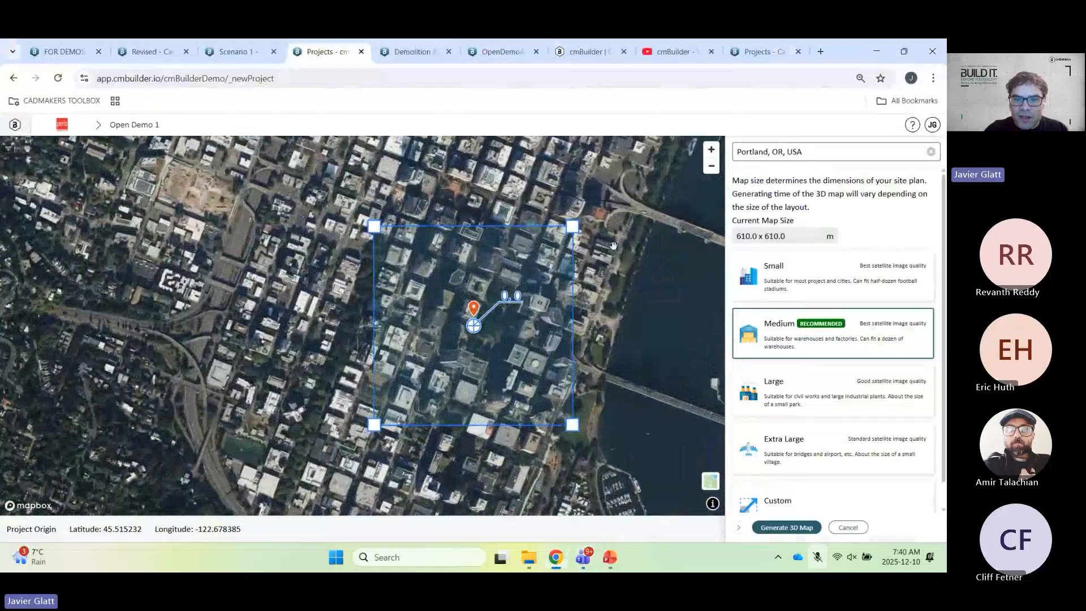
drag(596, 255, 522, 357)
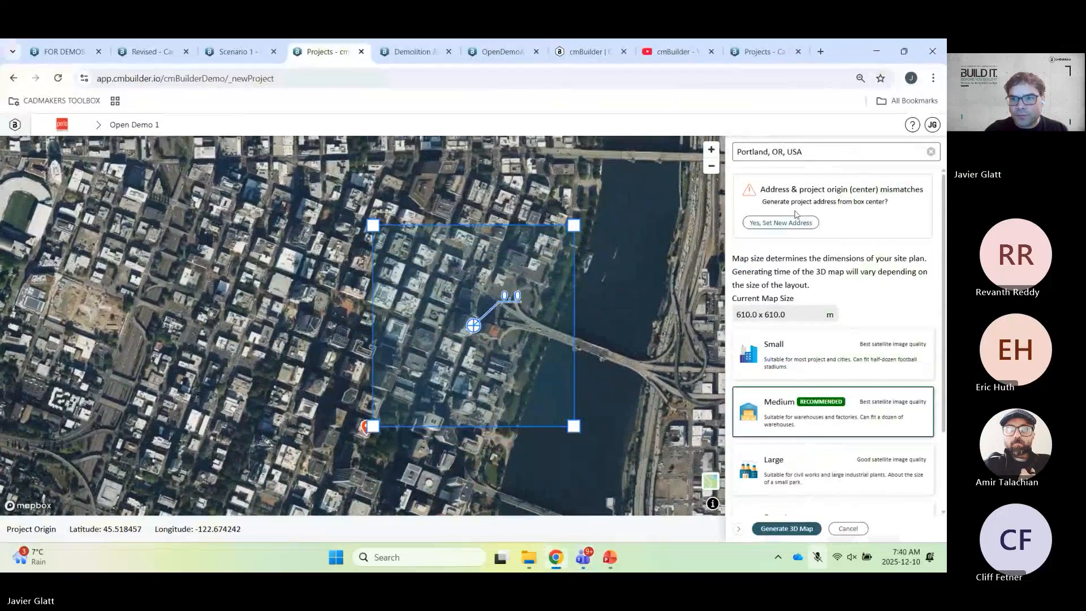
click(787, 222)
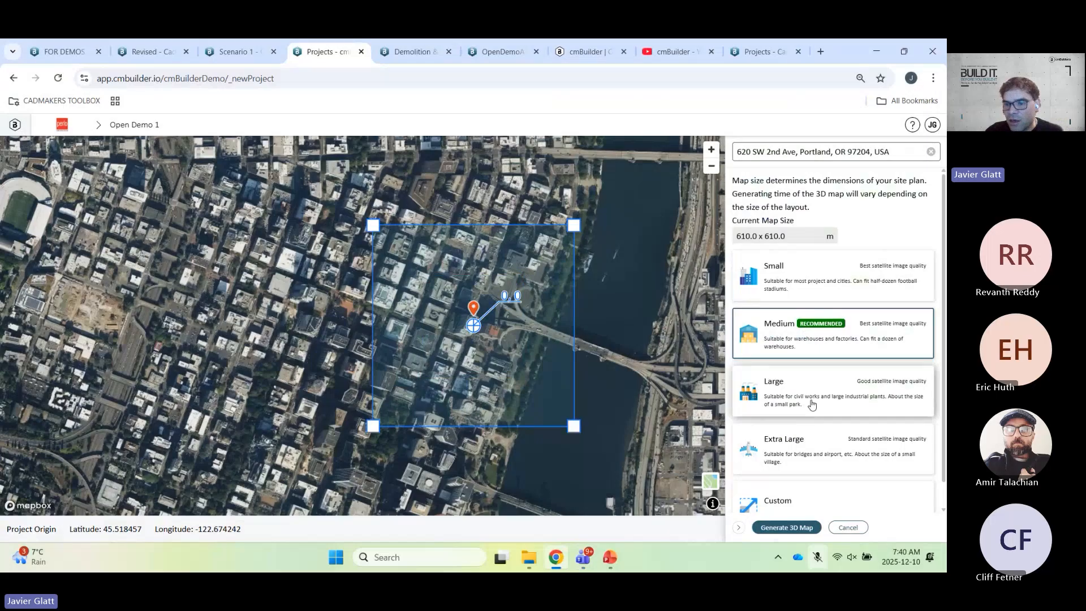
- Generate the Medium 610 x 610 m 3D map and create the scenario with Topographic elevation and 20 m map thickness
click(796, 528)
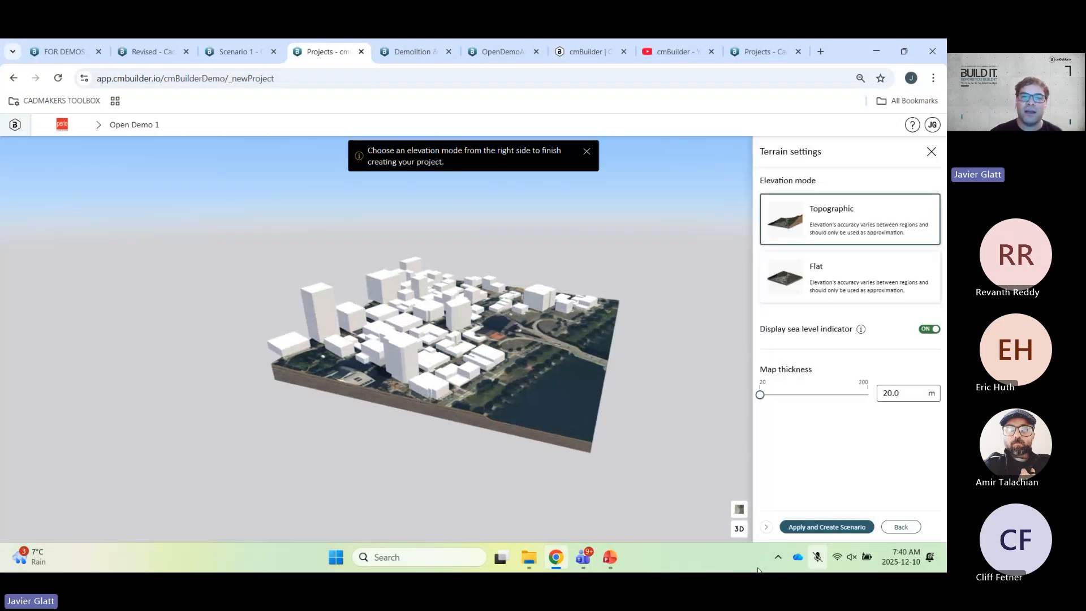
drag(503, 374, 505, 394)
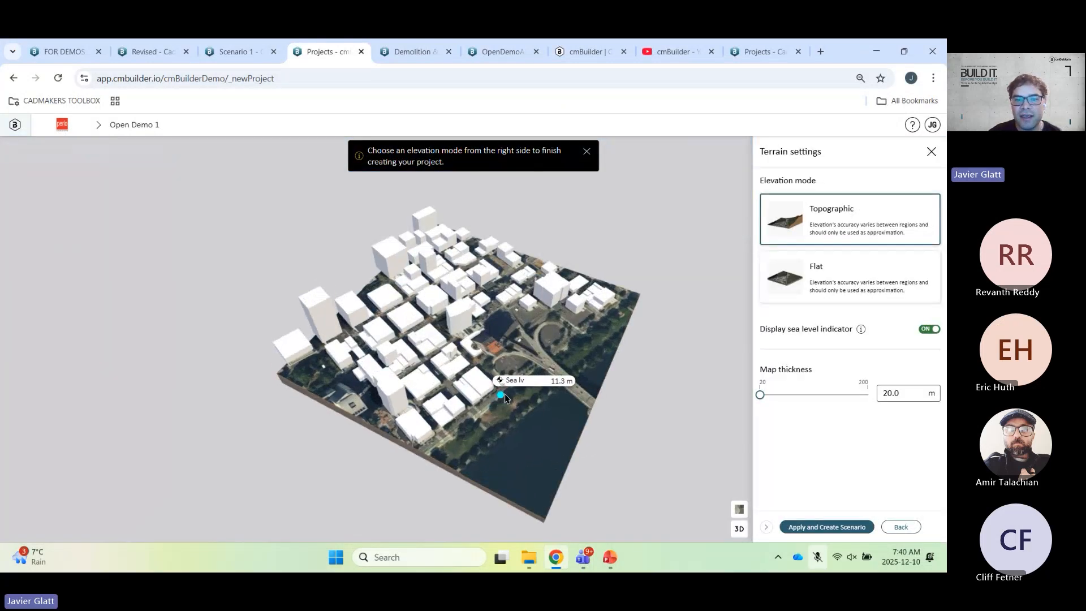
scroll(505, 394, up, 10)
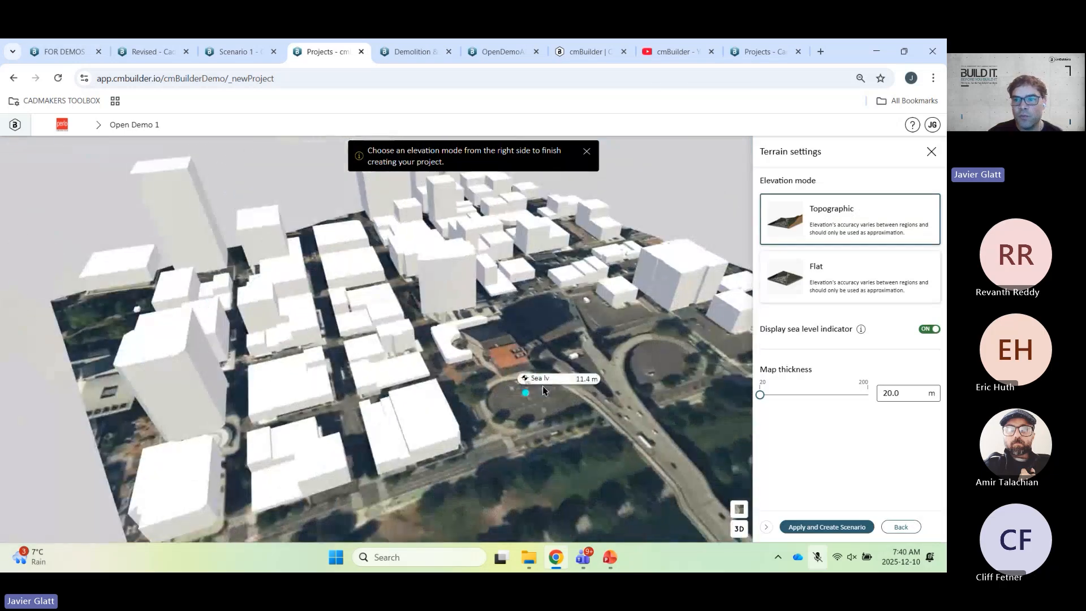
drag(582, 351, 654, 320)
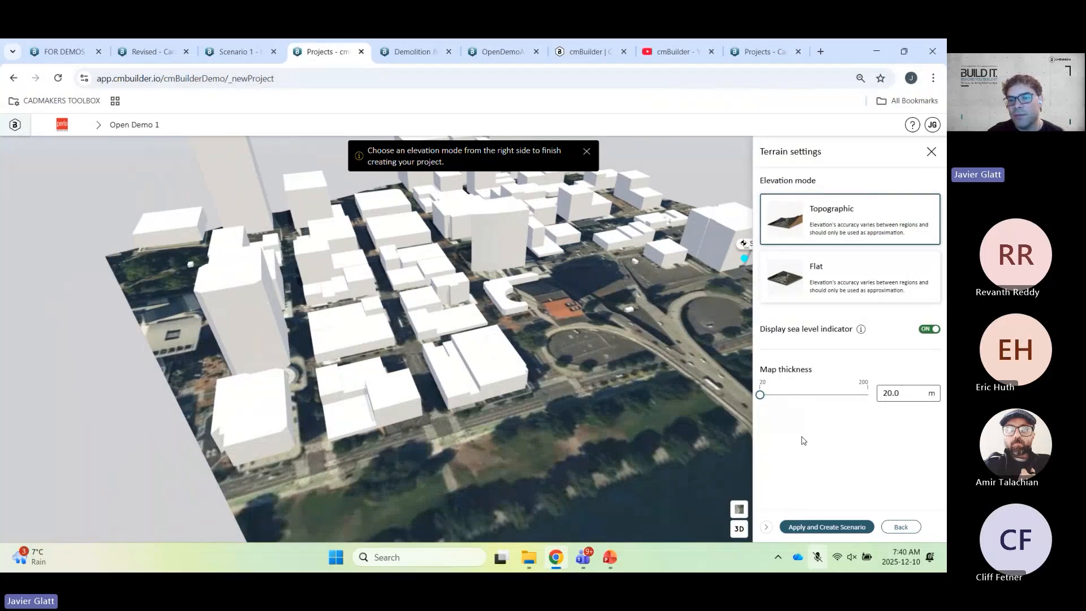
click(828, 527)
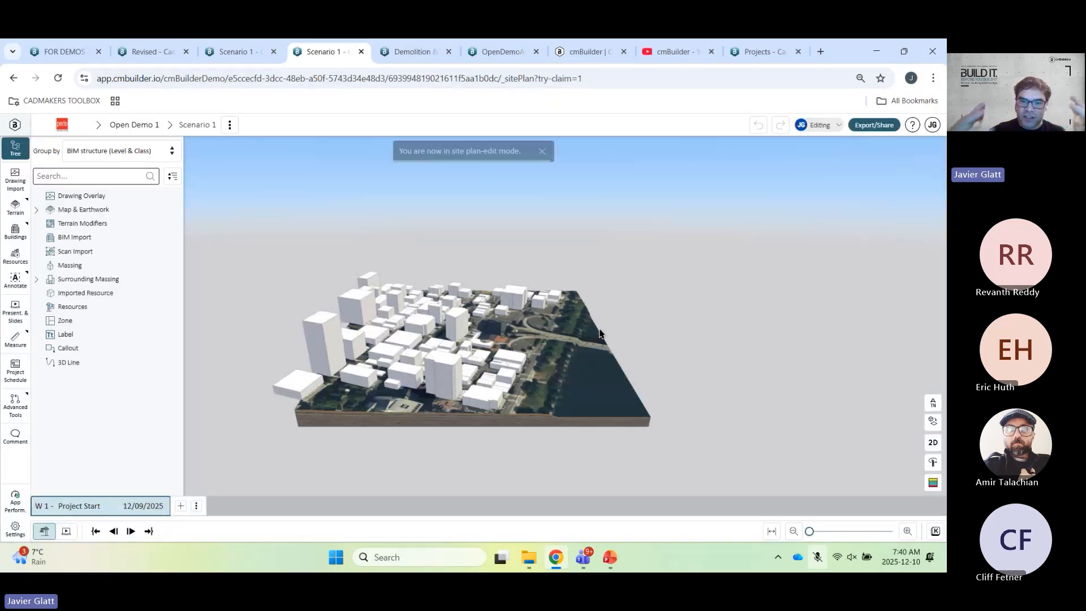
- Examine the new scenario's terrain and surrounding building massing near the riverfront bridge ramps
drag(599, 329, 503, 387)
scroll(503, 392, up, 5)
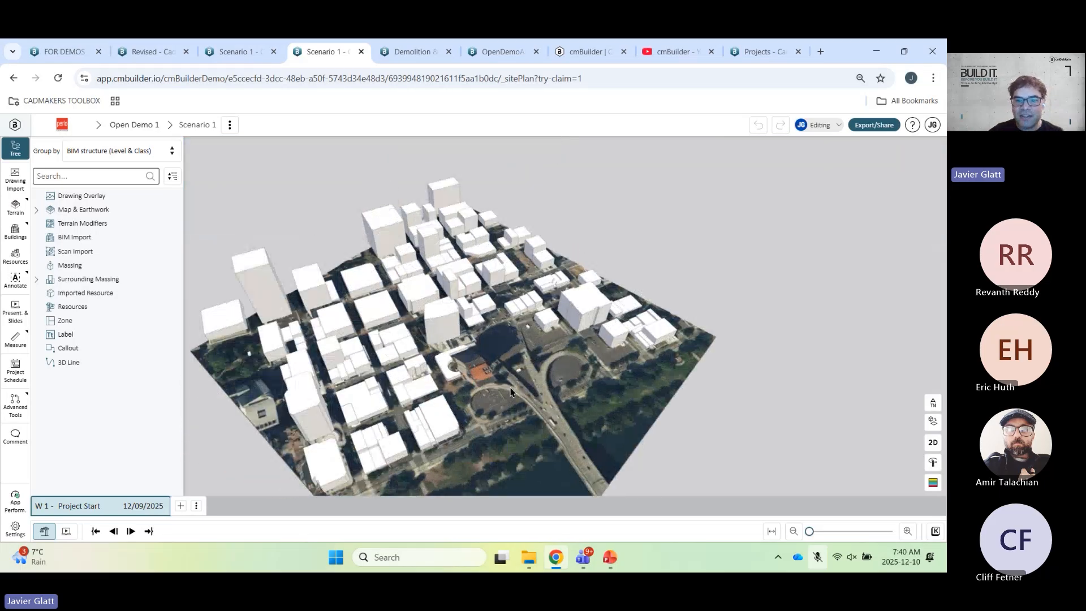
right_drag(513, 392, 560, 378)
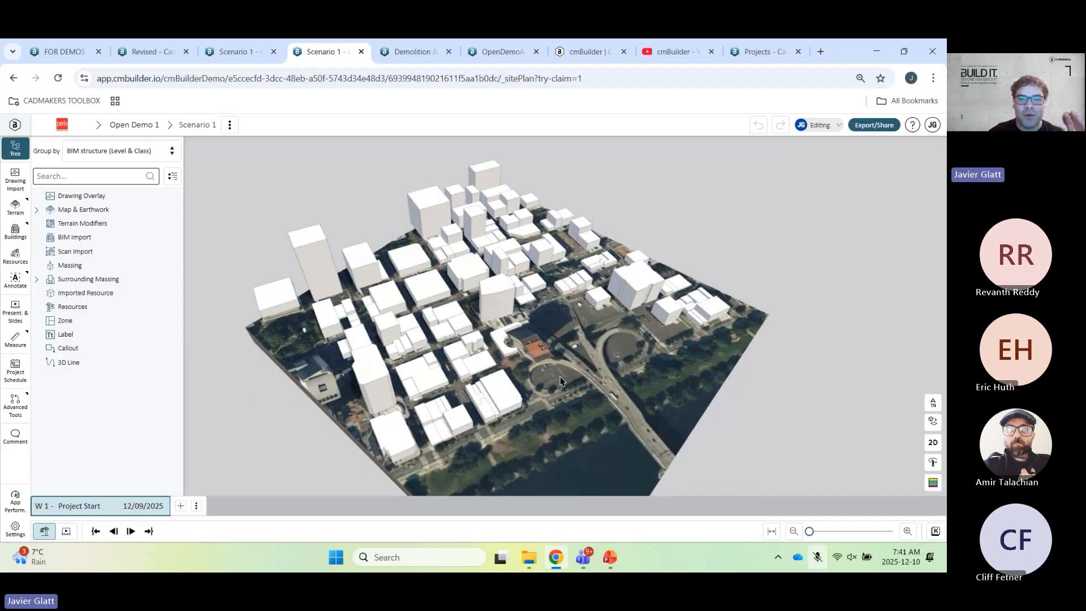
scroll(508, 393, up, 3)
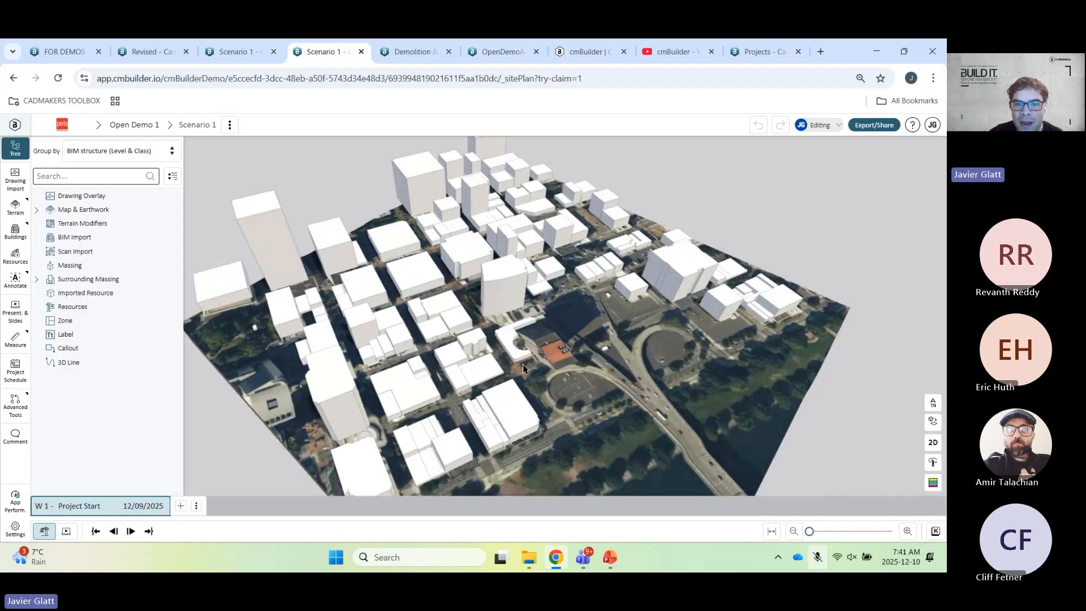
- Select the One World Trade Center building massing near the map's edge and open its height for editing
right_drag(529, 387, 554, 377)
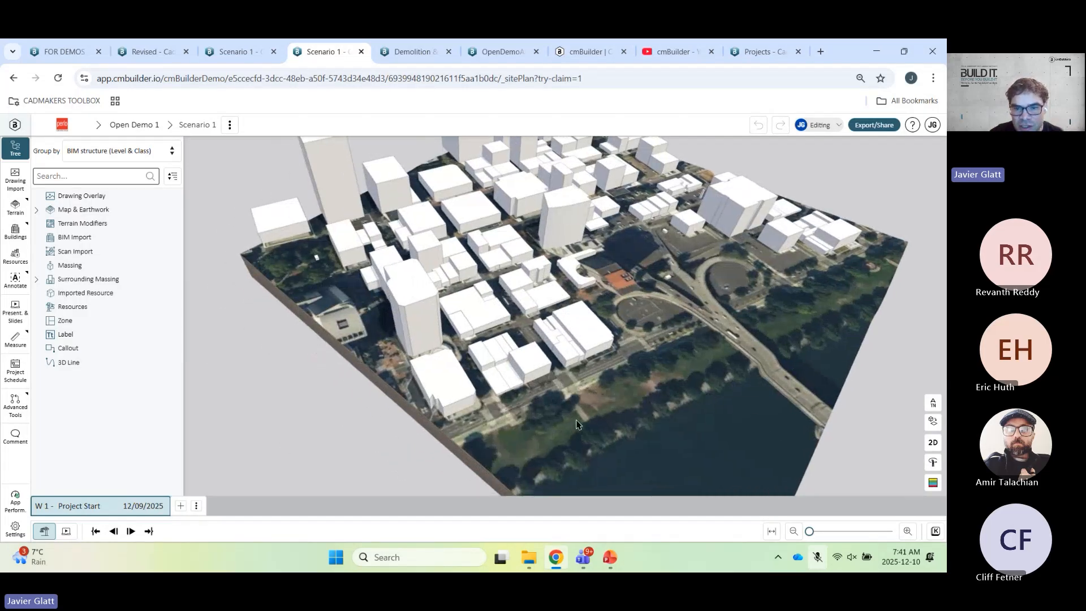
scroll(552, 415, up, 1)
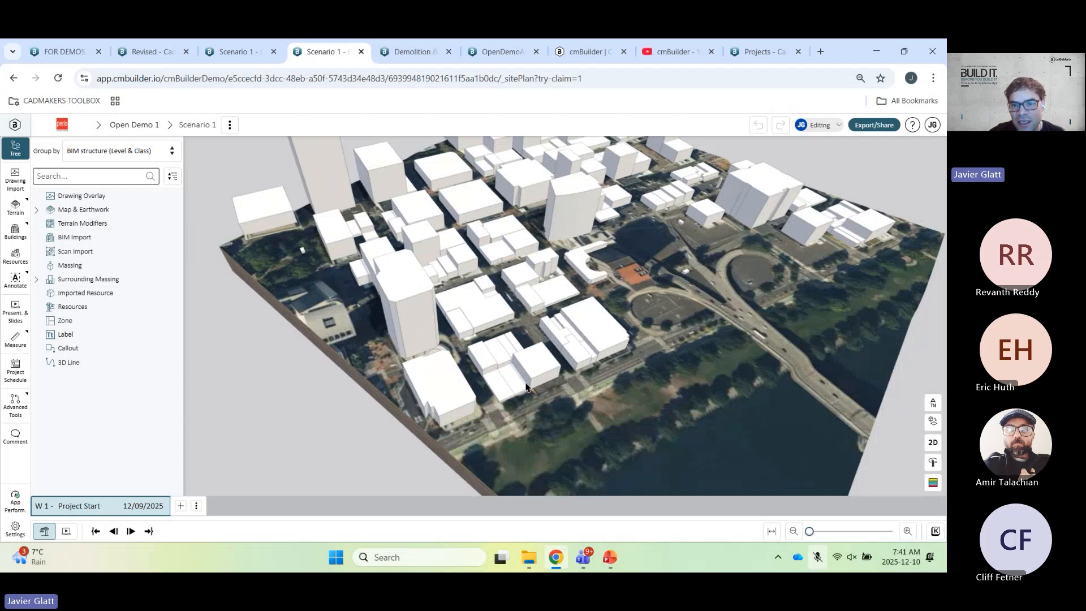
right_drag(566, 394, 528, 346)
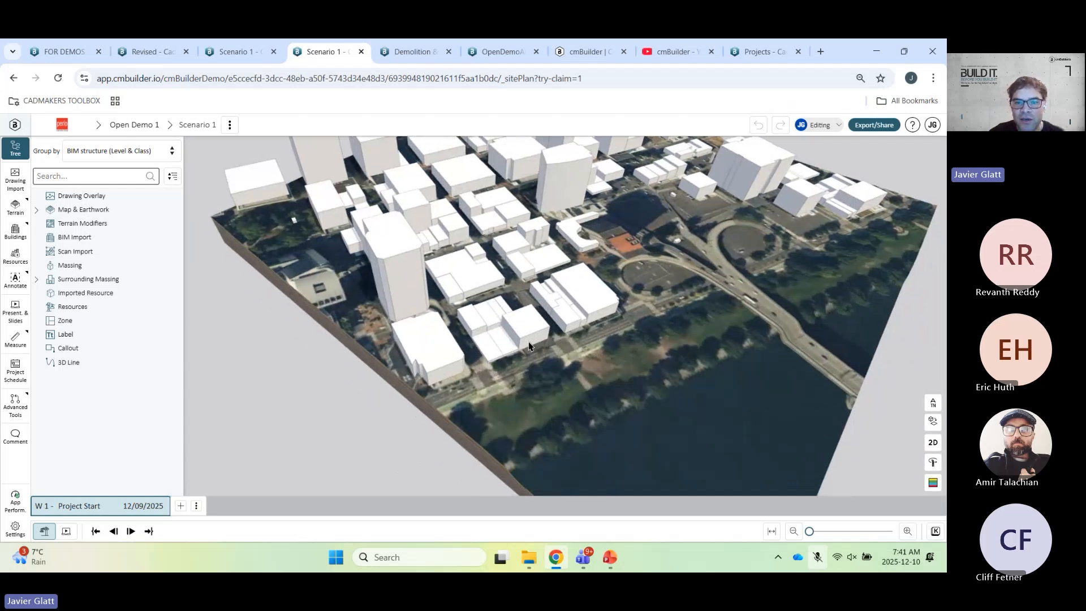
click(428, 294)
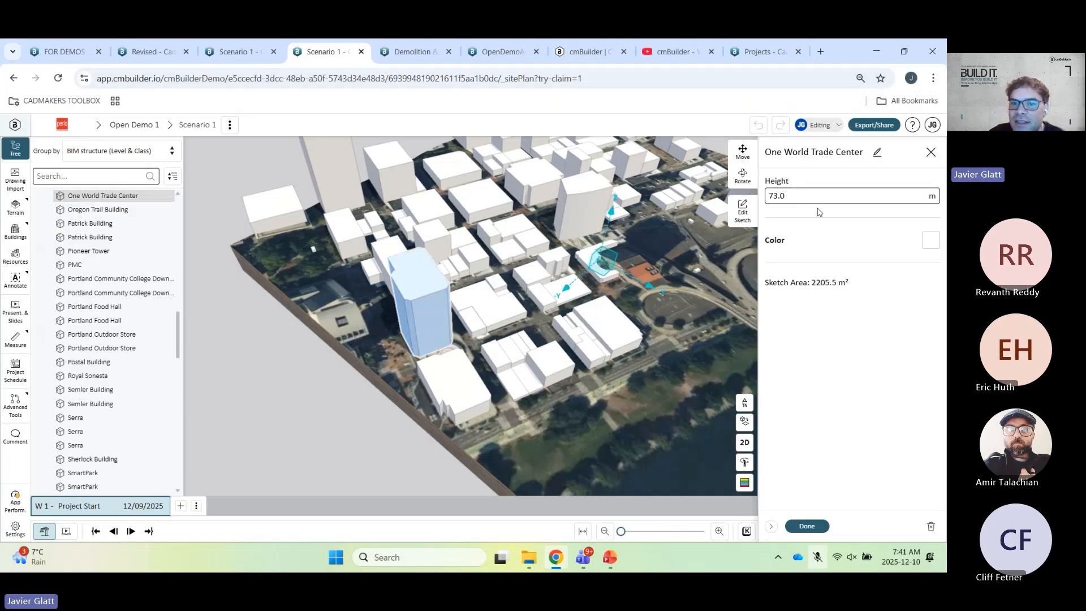
click(782, 197)
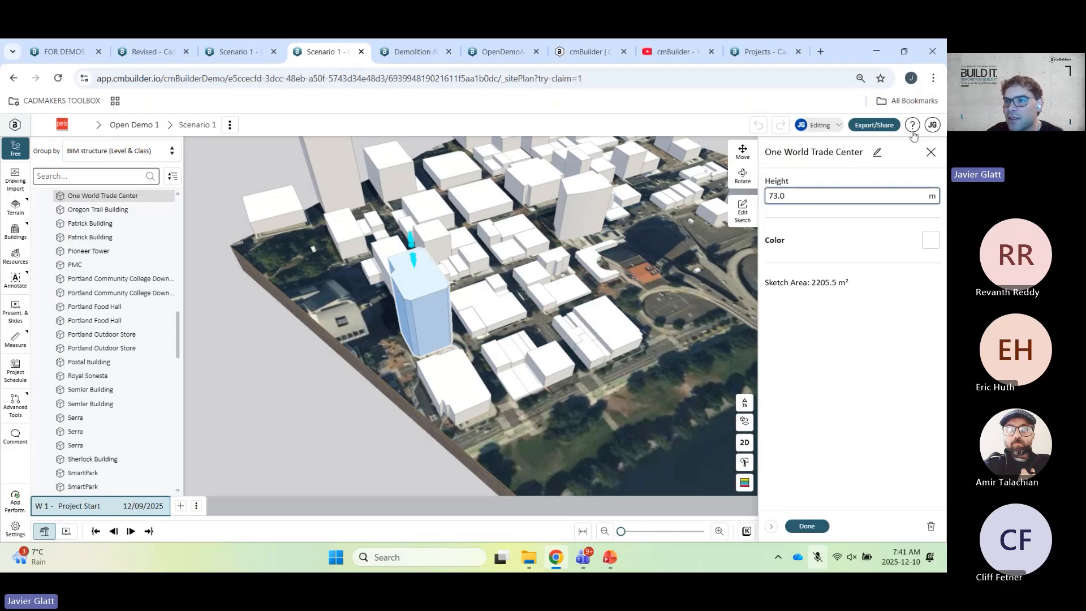
- Switch the user unit settings to Imperial with 0-decimal precision for length, area, volume and mass
click(932, 125)
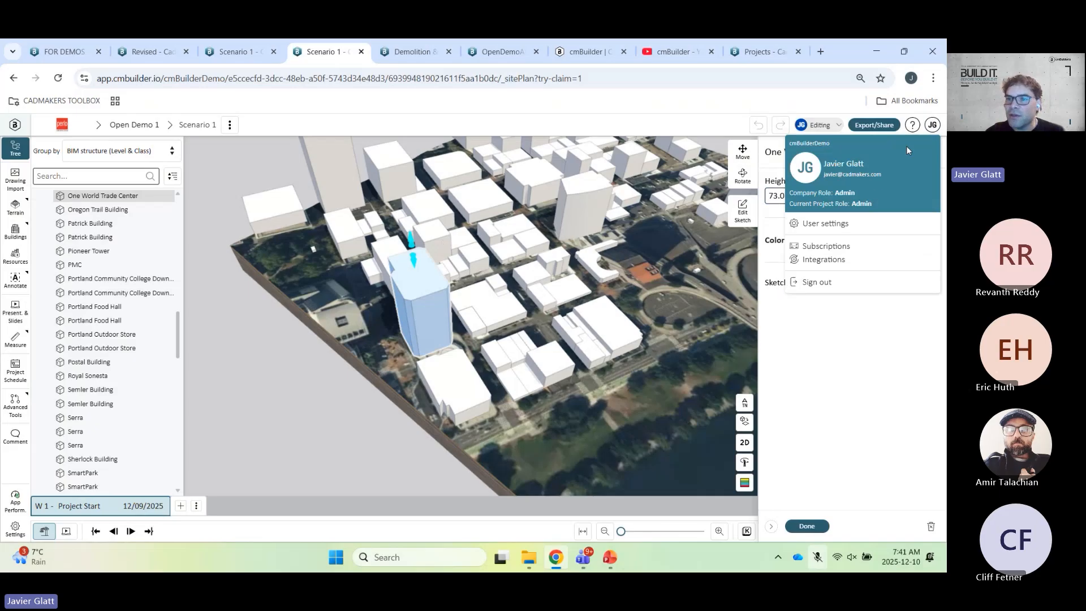
click(825, 224)
scroll(396, 363, down, 1)
scroll(396, 363, down, 5)
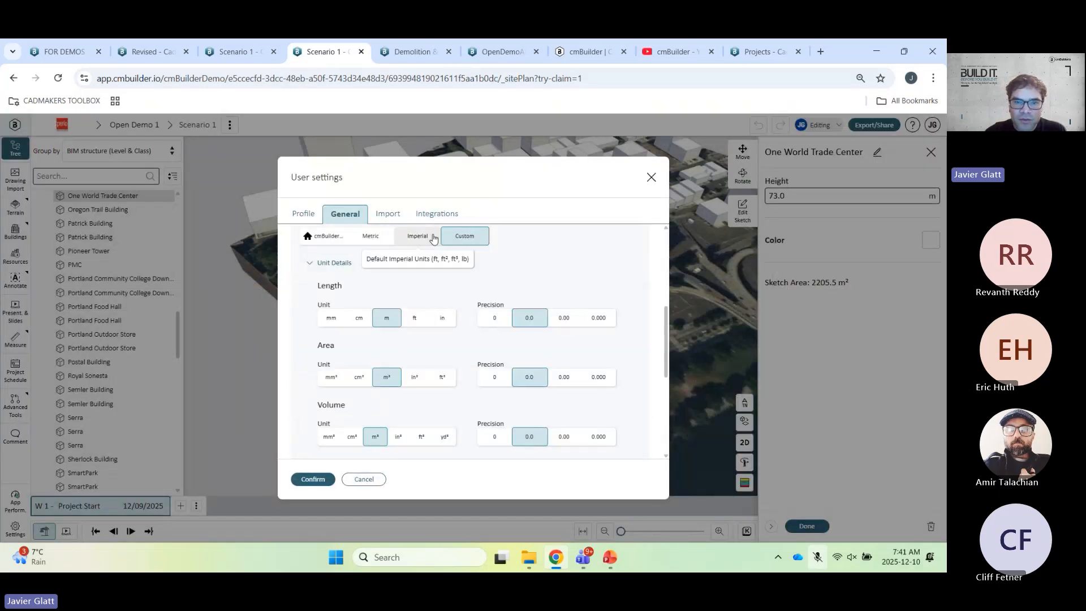
click(417, 235)
click(495, 318)
scroll(493, 381, down, 4)
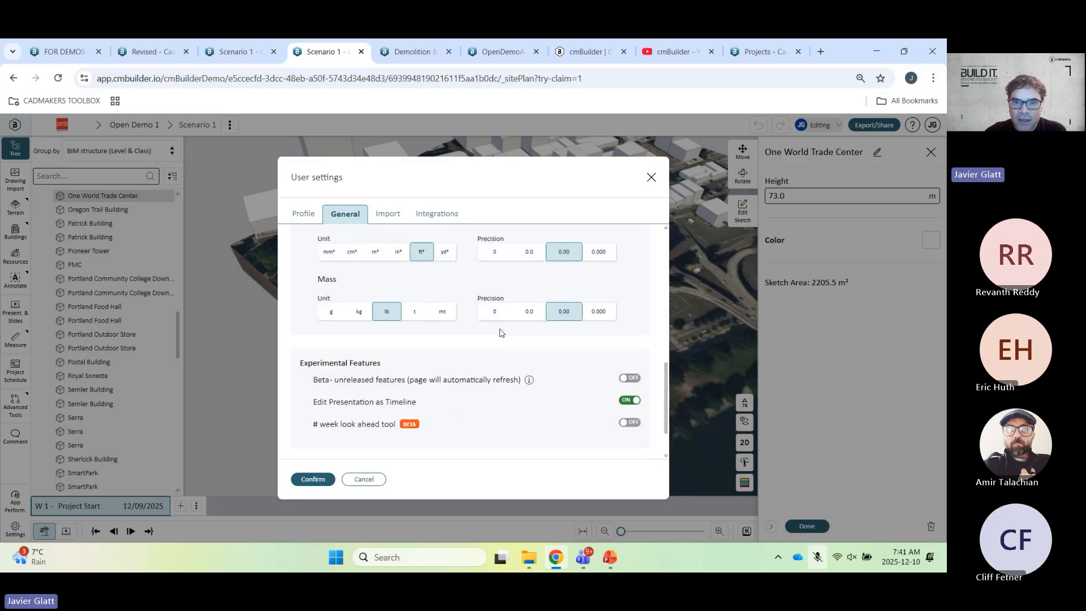
click(494, 251)
click(494, 311)
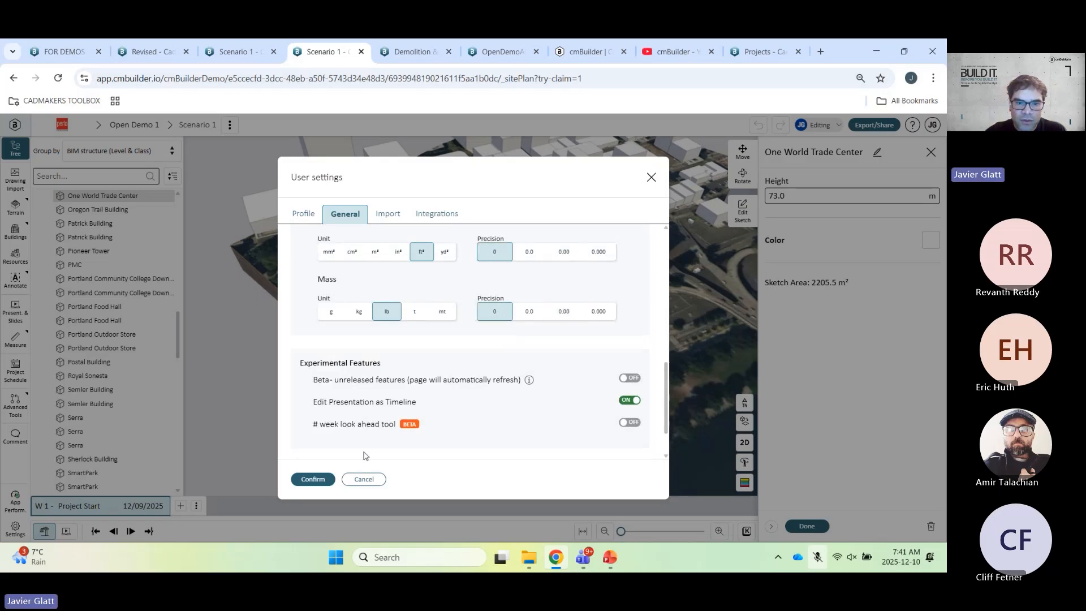
click(311, 479)
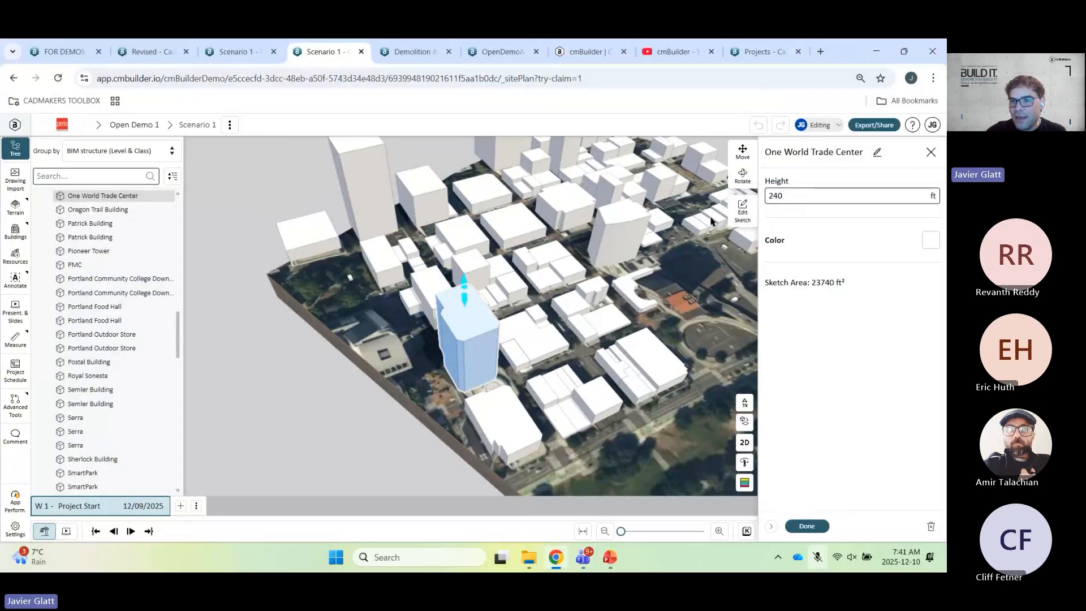
- Raise the One World Trade Center massing to a height of about 285 ft and finish editing it
drag(467, 299, 466, 272)
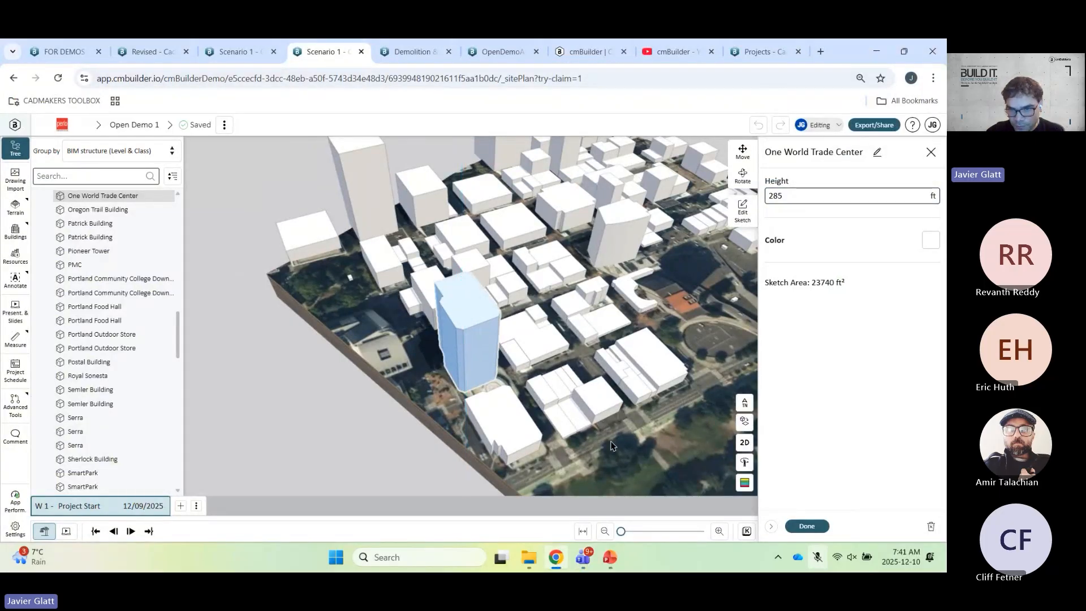
click(807, 526)
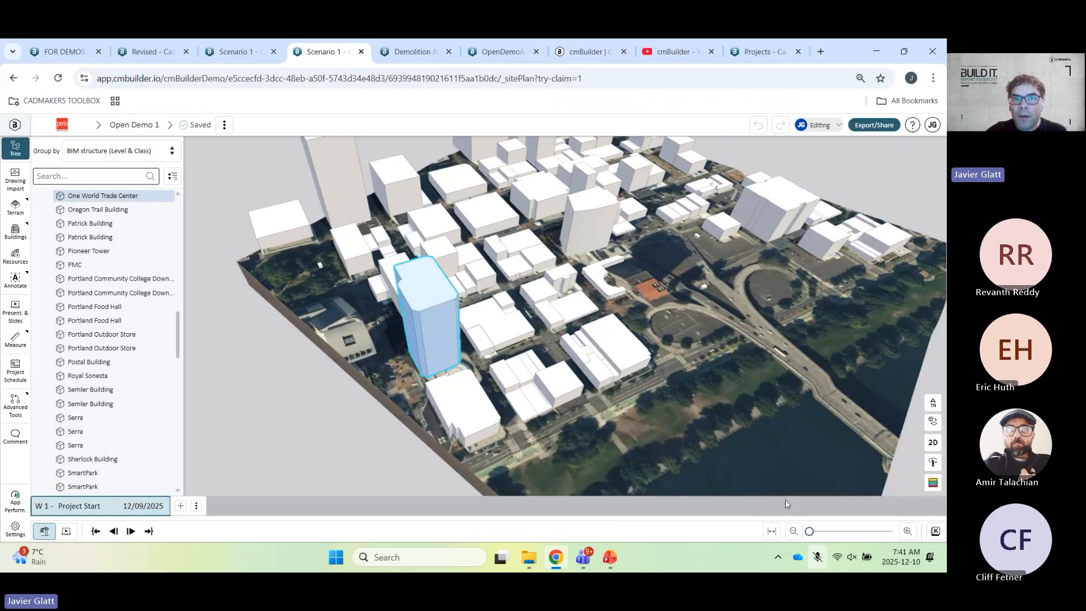
- Switch to the Henning Drive Demolition & Site Prep scenario and examine the existing building and its surroundings without the model tree
click(403, 50)
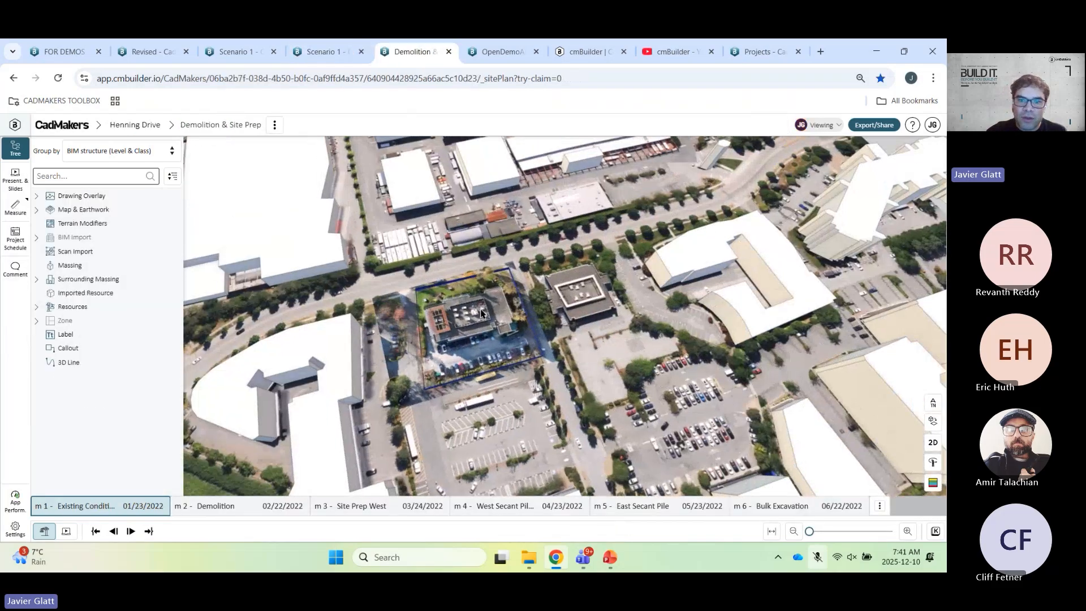
scroll(480, 312, up, 4)
drag(474, 256, 504, 283)
scroll(524, 252, up, 3)
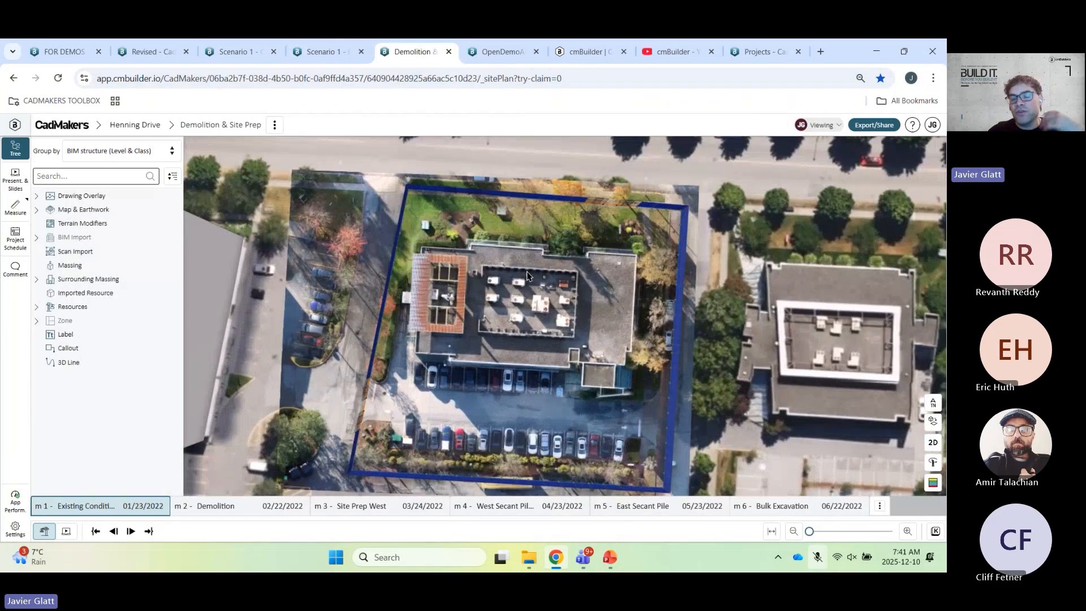
click(15, 148)
scroll(541, 266, up, 3)
drag(541, 266, 637, 337)
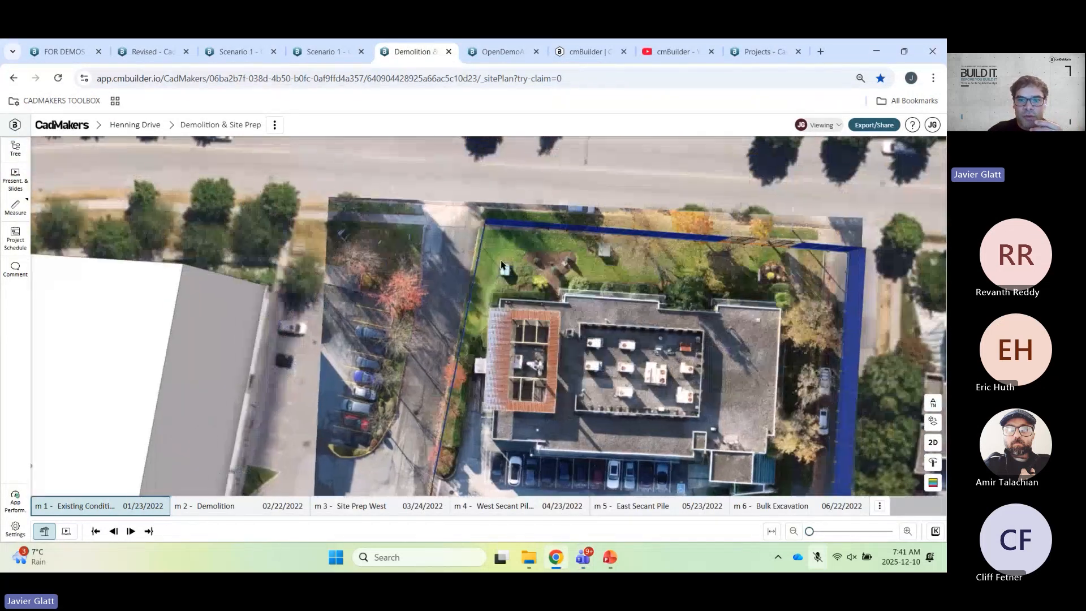
scroll(415, 205, up, 3)
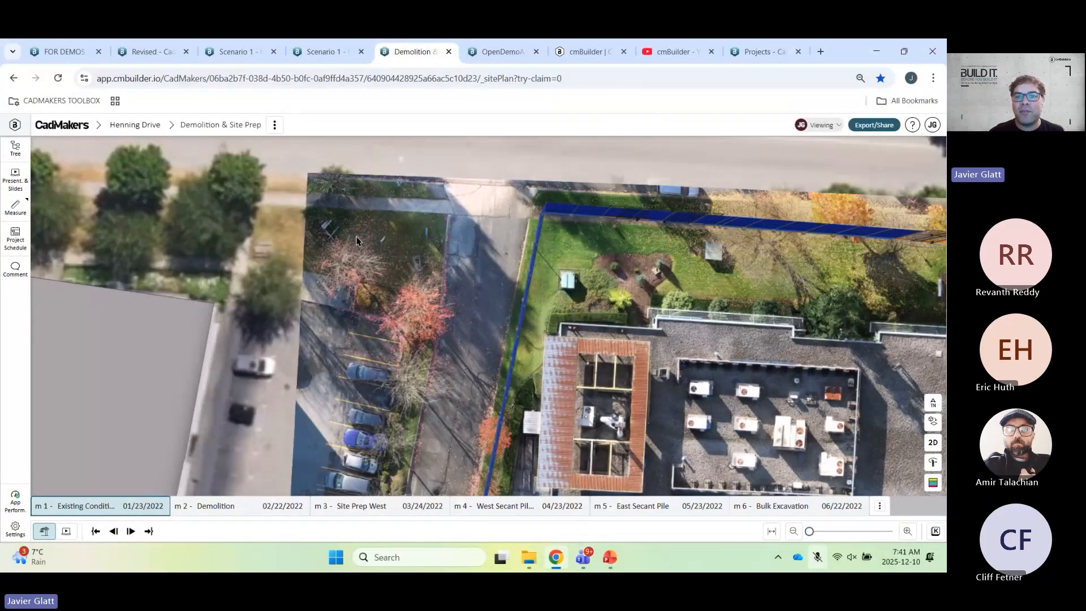
scroll(511, 225, down, 2)
scroll(511, 225, down, 2)
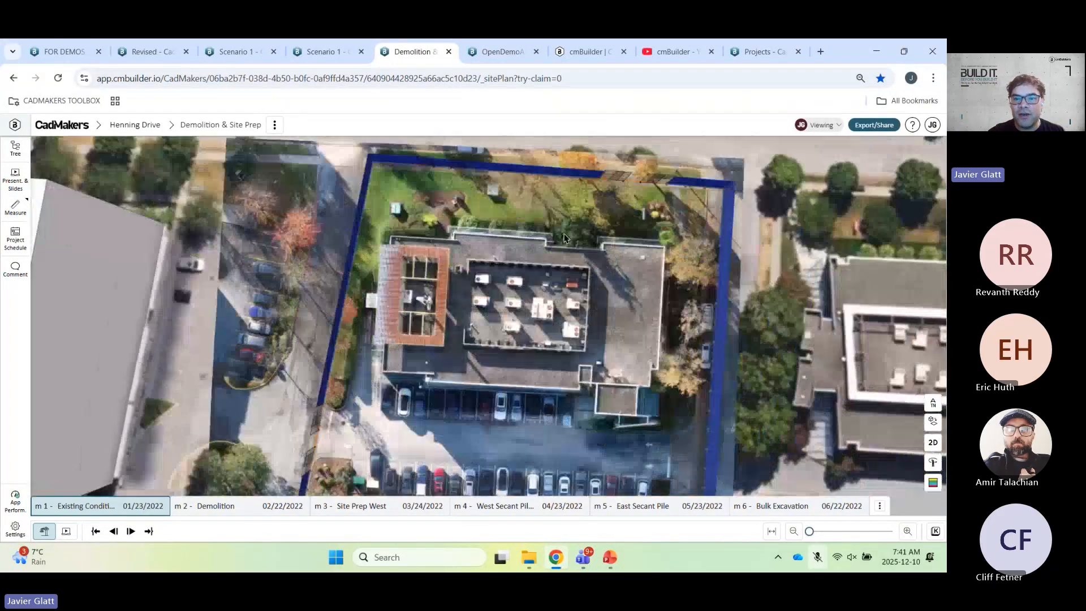
drag(566, 239, 536, 232)
- Show the Demolition phase and inspect the excavators and trucks around the existing building from several sides
click(238, 506)
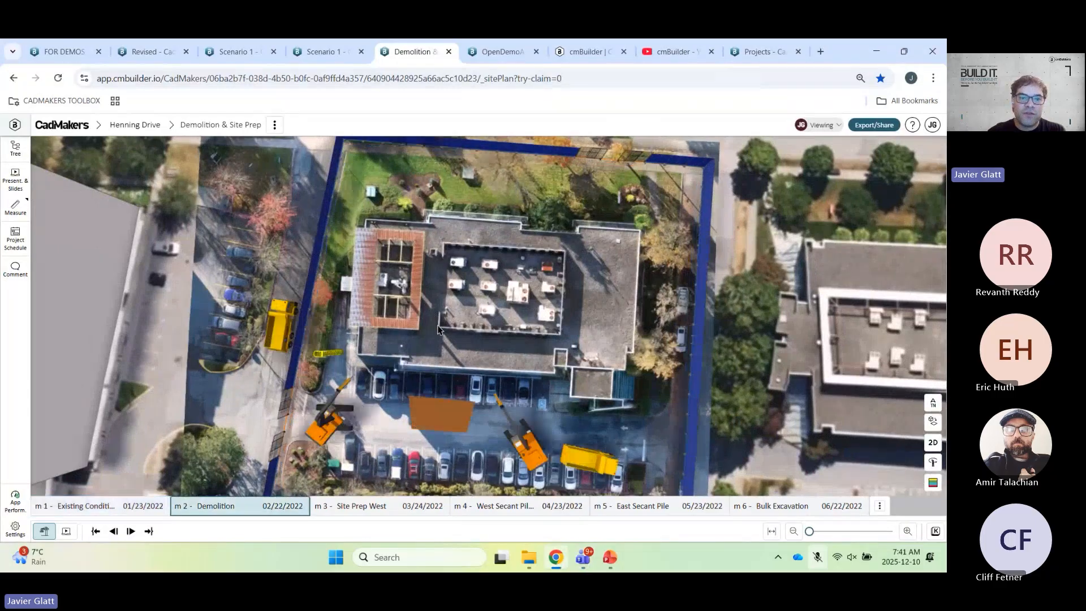
scroll(440, 329, up, 2)
mouse_move(441, 352)
right_down()
mouse_move(486, 315)
mouse_move(457, 346)
right_up()
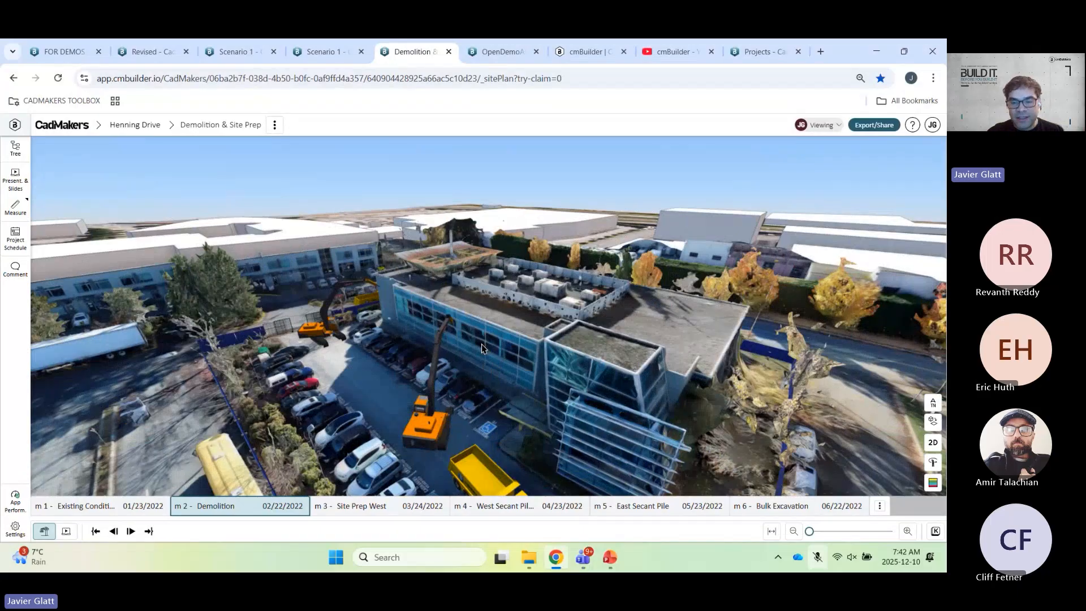
right_drag(482, 348, 523, 347)
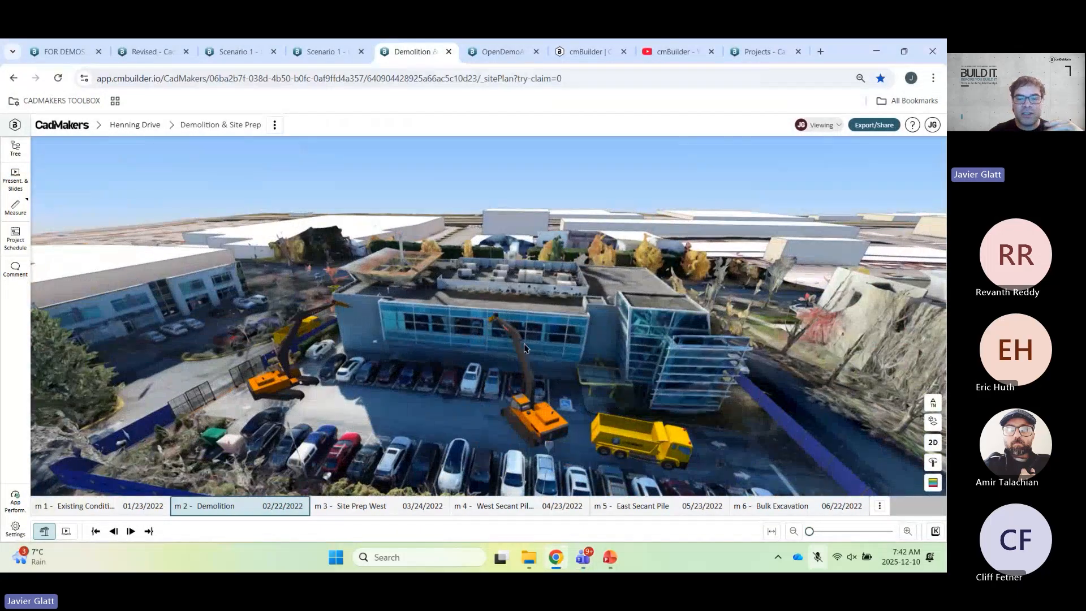
right_drag(442, 354, 600, 388)
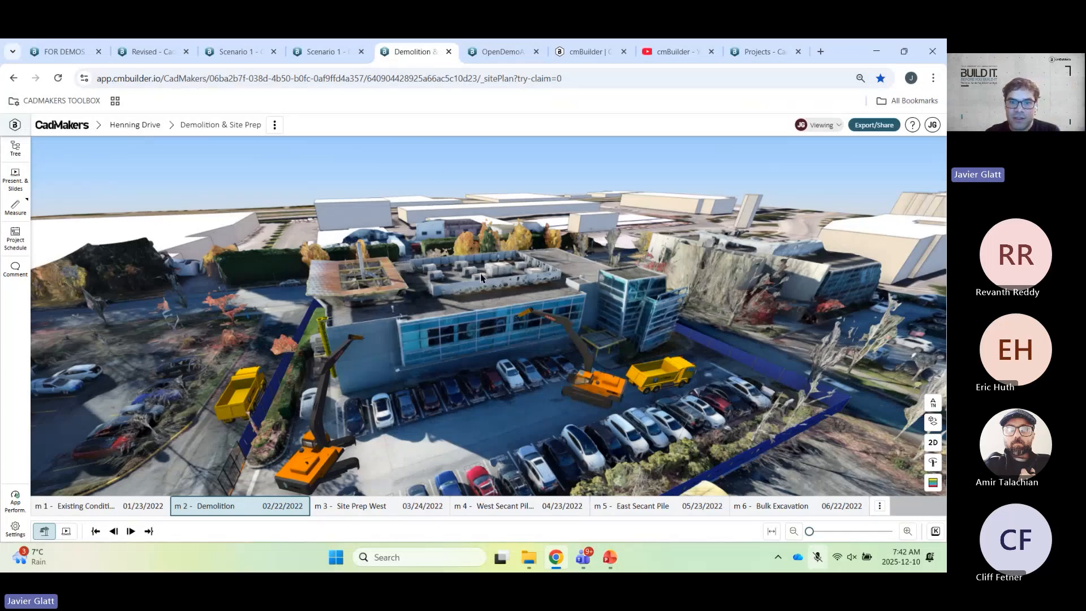
- Advance the sequence through Site Prep West to the West Secant Pile phase and inspect the equipment on site
drag(481, 273, 469, 277)
key(Right)
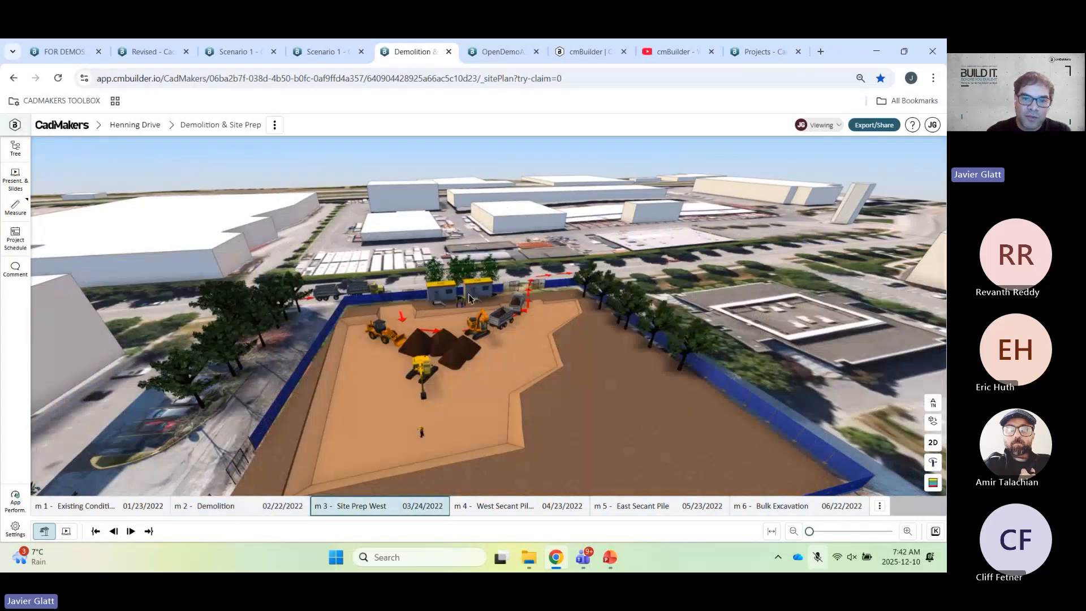
key(Right)
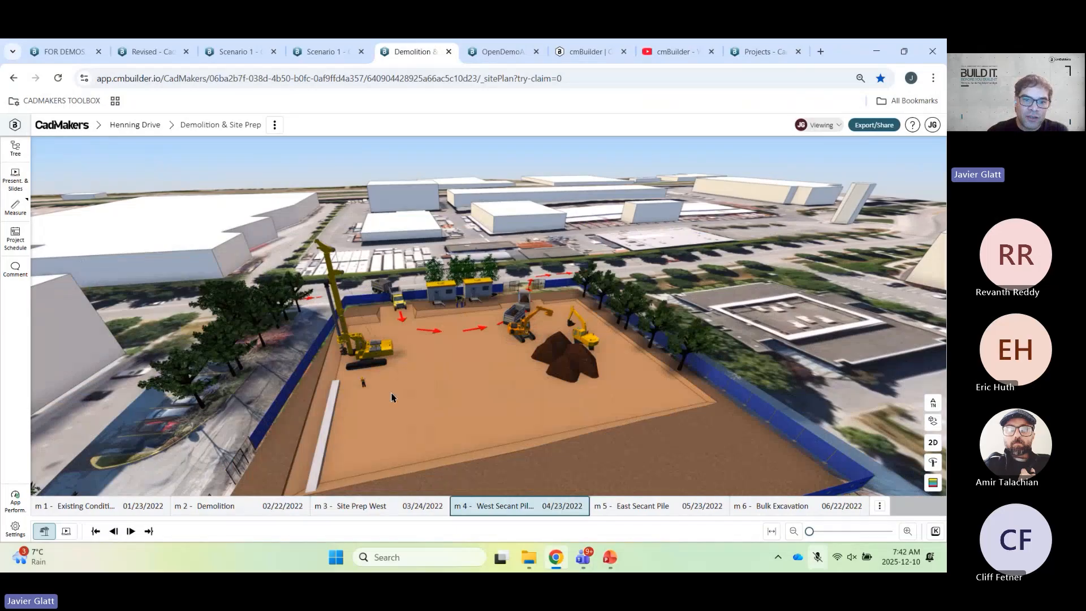
drag(392, 397, 681, 347)
scroll(497, 374, up, 3)
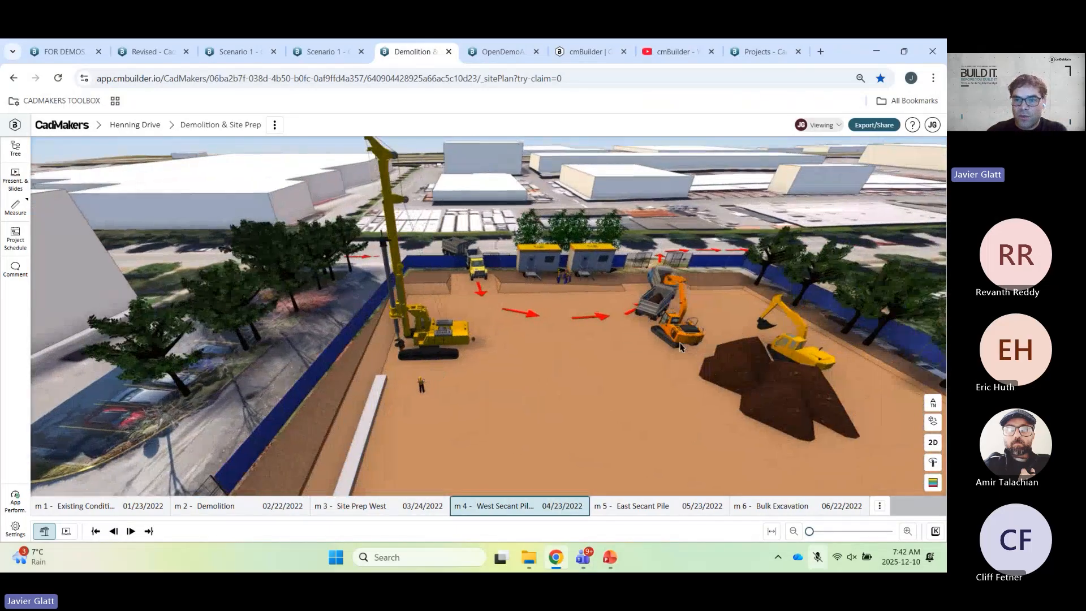
- Advance to the East Secant Pile phase and inspect the drilling rig beside the site fence up close
key(Right)
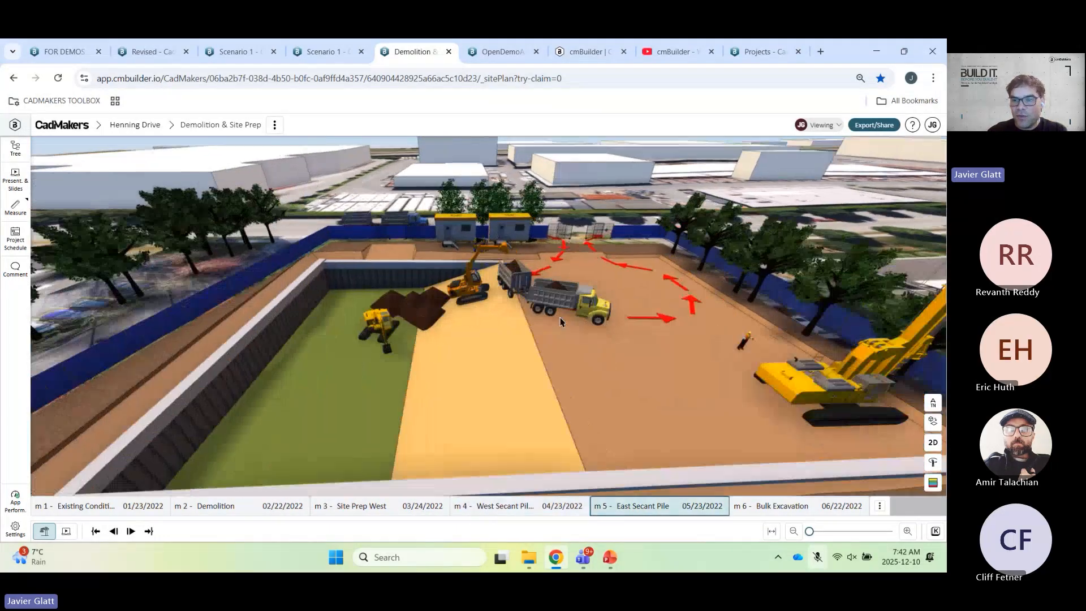
right_drag(560, 322, 470, 274)
scroll(799, 358, up, 4)
drag(799, 358, 772, 331)
scroll(502, 286, up, 3)
drag(502, 286, 463, 288)
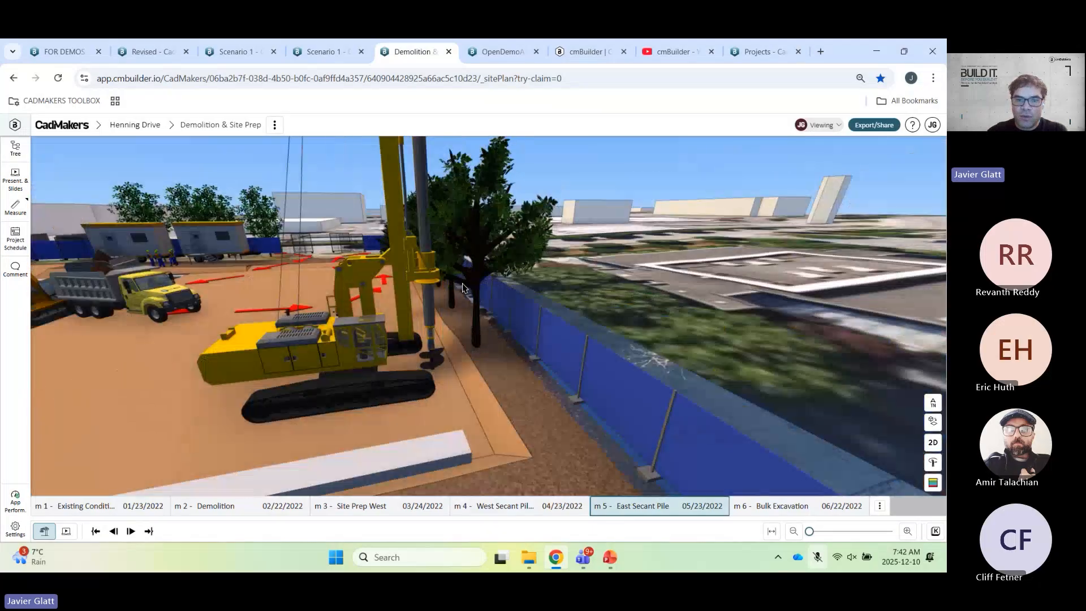
scroll(463, 288, down, 4)
right_drag(473, 337, 578, 344)
- Advance to the Bulk Excavation phase and view the whole excavated pit
key(Right)
drag(577, 349, 604, 405)
scroll(632, 402, down, 3)
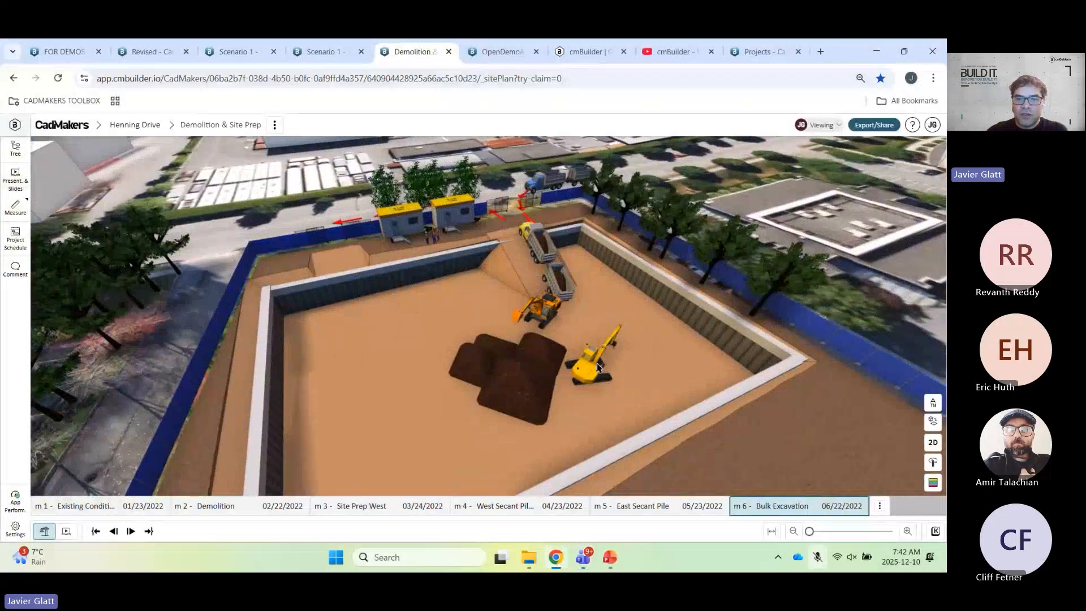
scroll(588, 396, down, 3)
- Go back through the sequence from Bulk Excavation to the Demolition phase
key(Left)
key(Left)
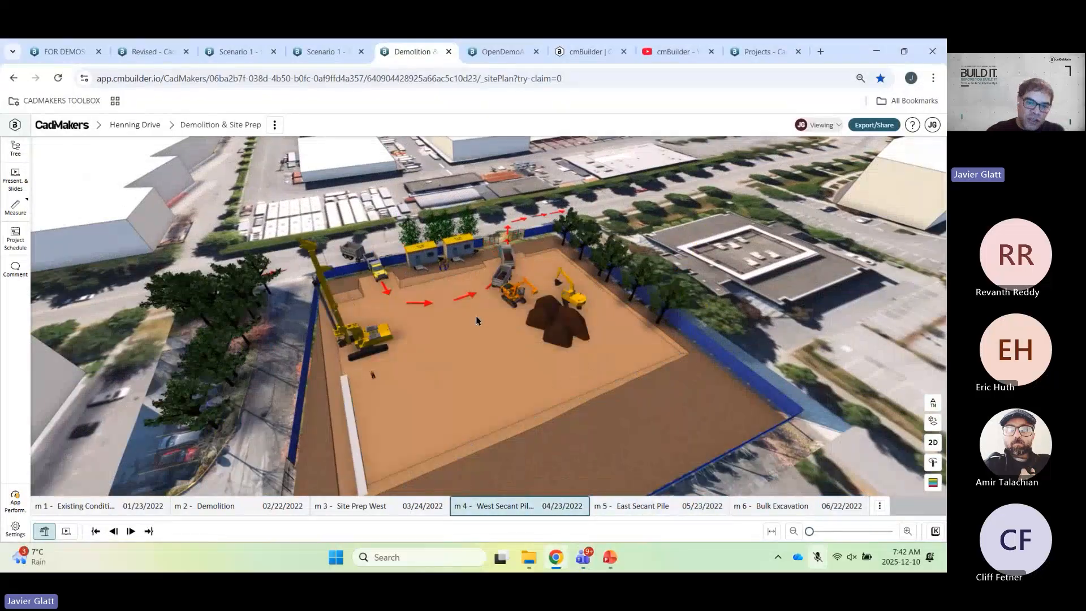
key(Left)
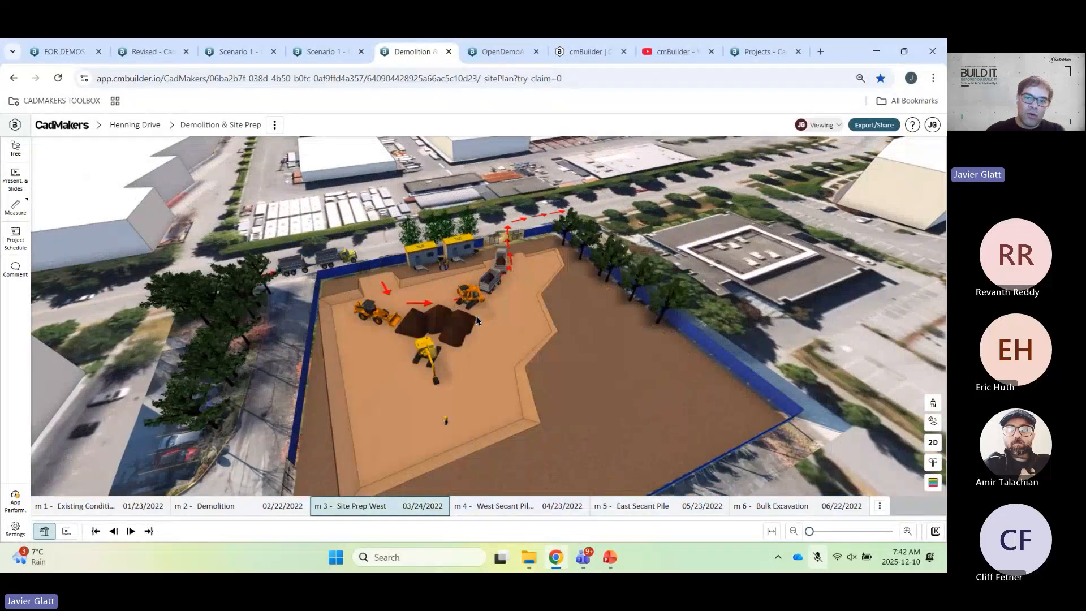
key(Left)
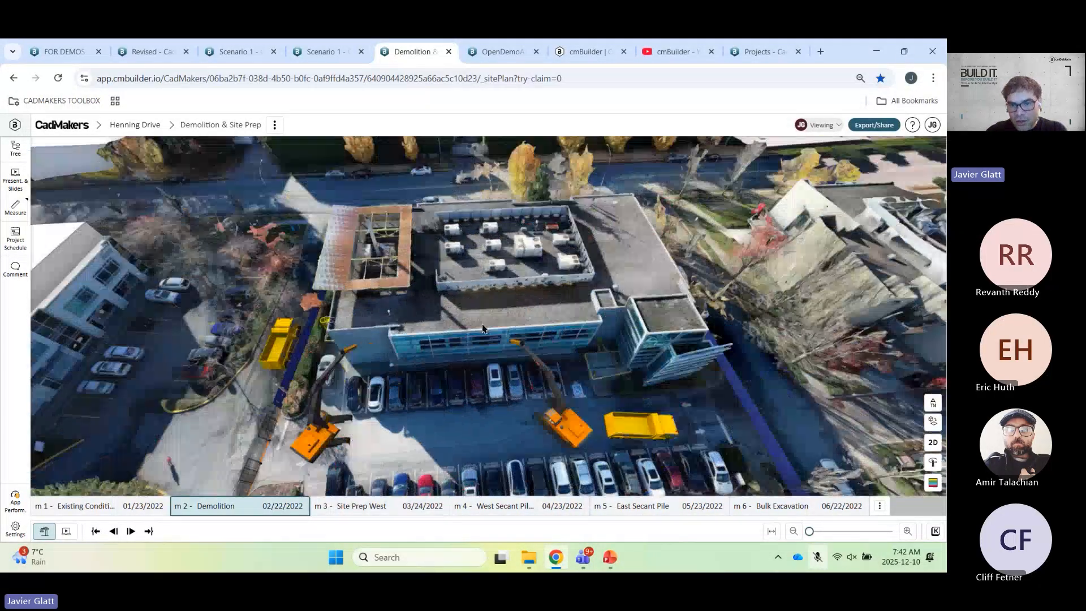
- Switch to the OpenDemoAM scenario, hide the model tree, and examine the building within its surrounding 3D city
click(502, 52)
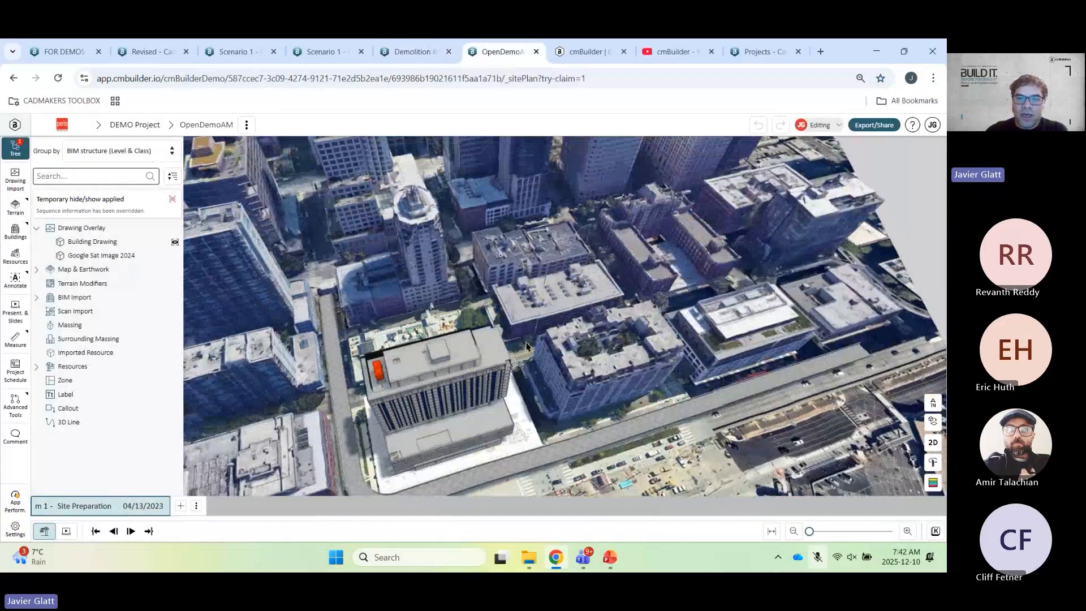
drag(526, 347, 362, 294)
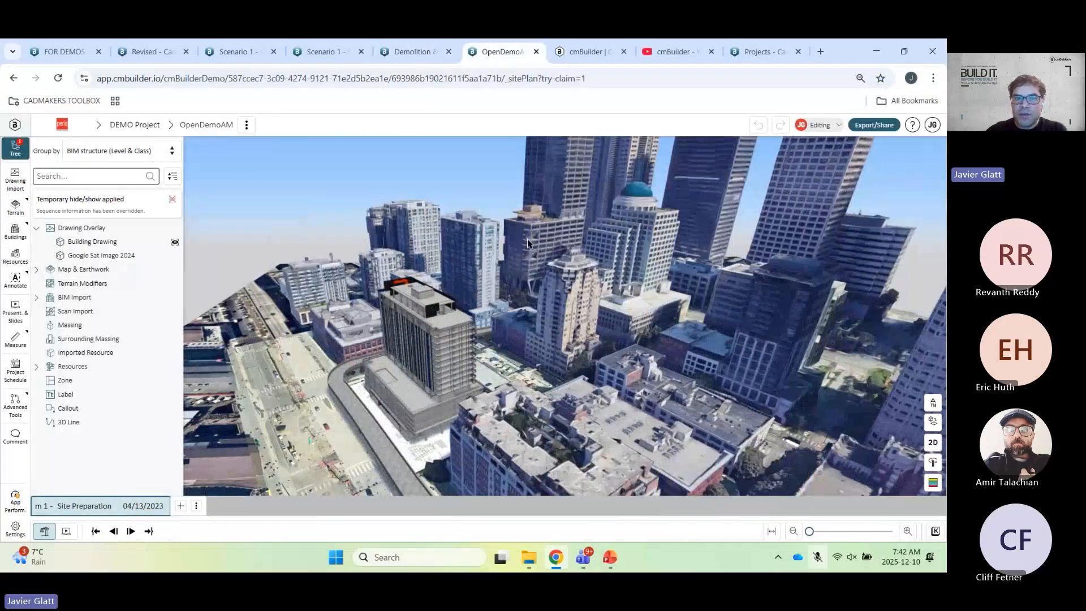
click(15, 148)
drag(516, 348, 462, 257)
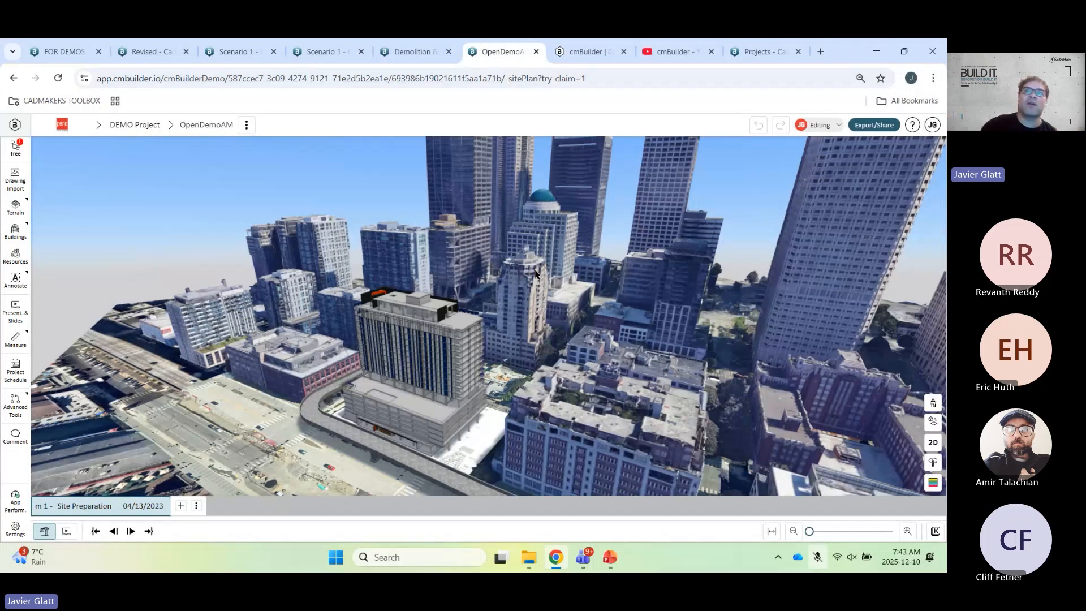
drag(529, 290, 526, 346)
scroll(525, 346, down, 5)
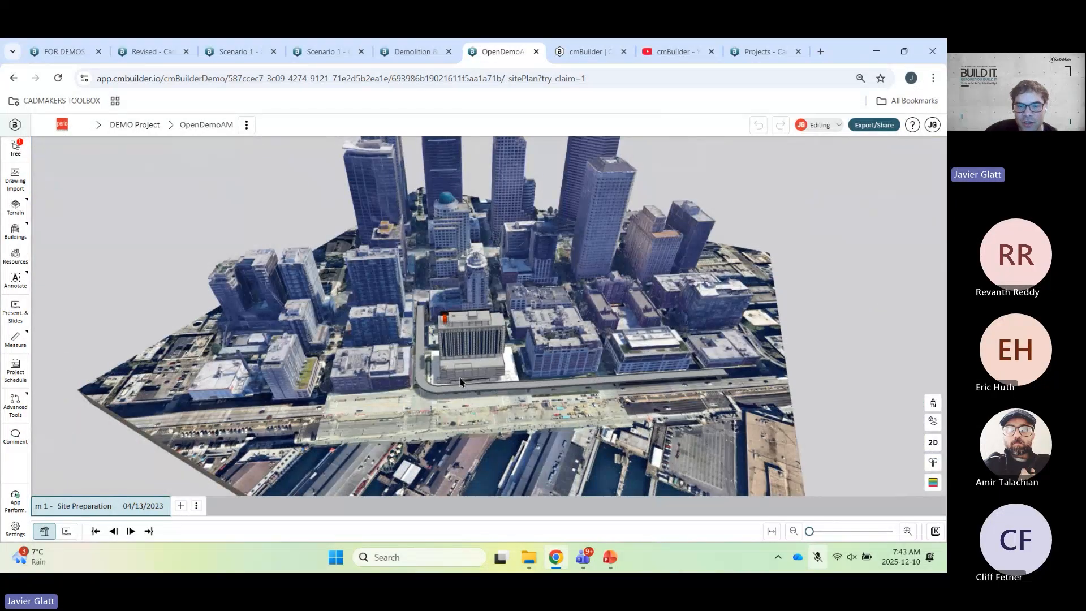
drag(484, 369, 518, 375)
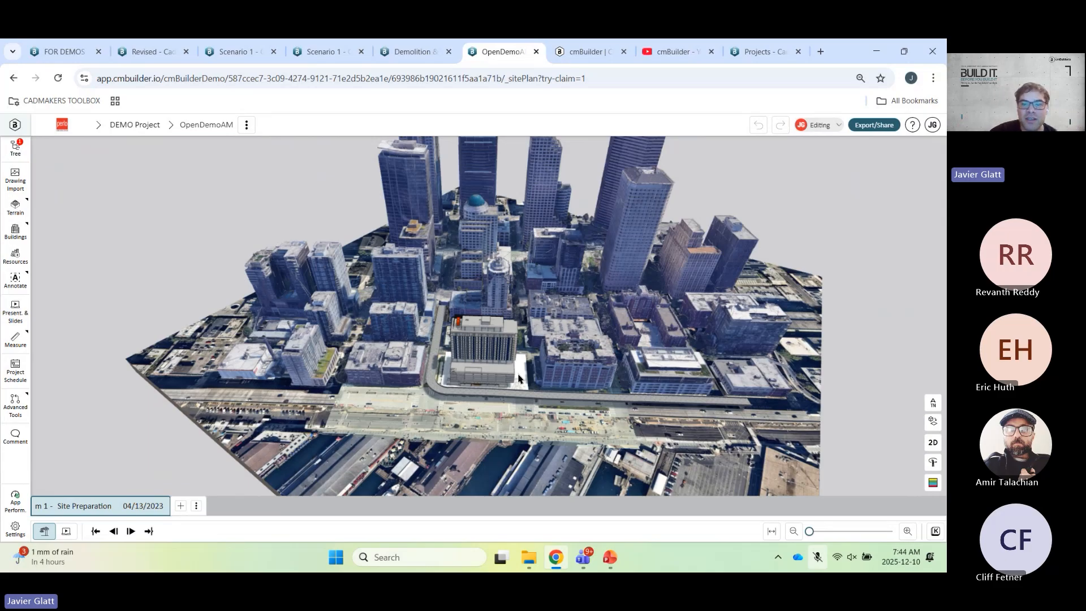
- Frame the building within the city model and switch the scene to a 2D plan view
drag(519, 377, 494, 357)
scroll(495, 357, down, 5)
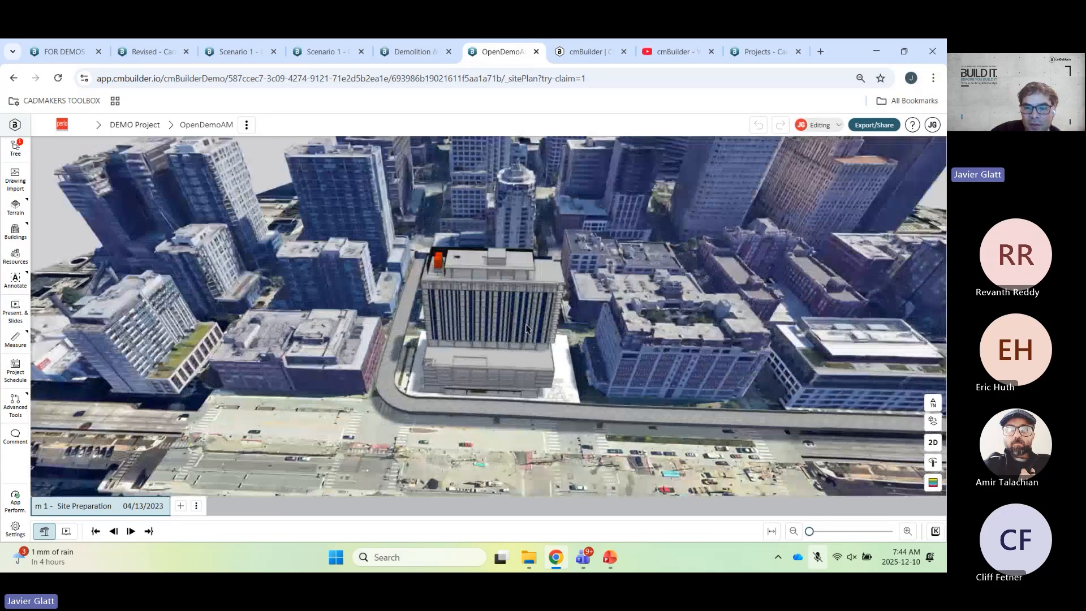
scroll(495, 358, down, 2)
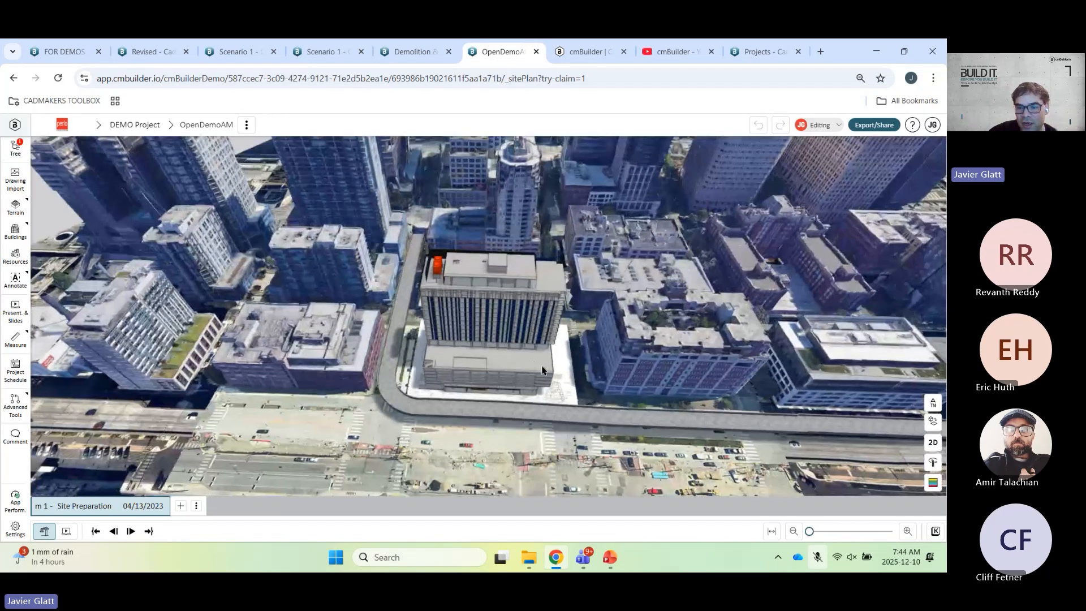
click(933, 443)
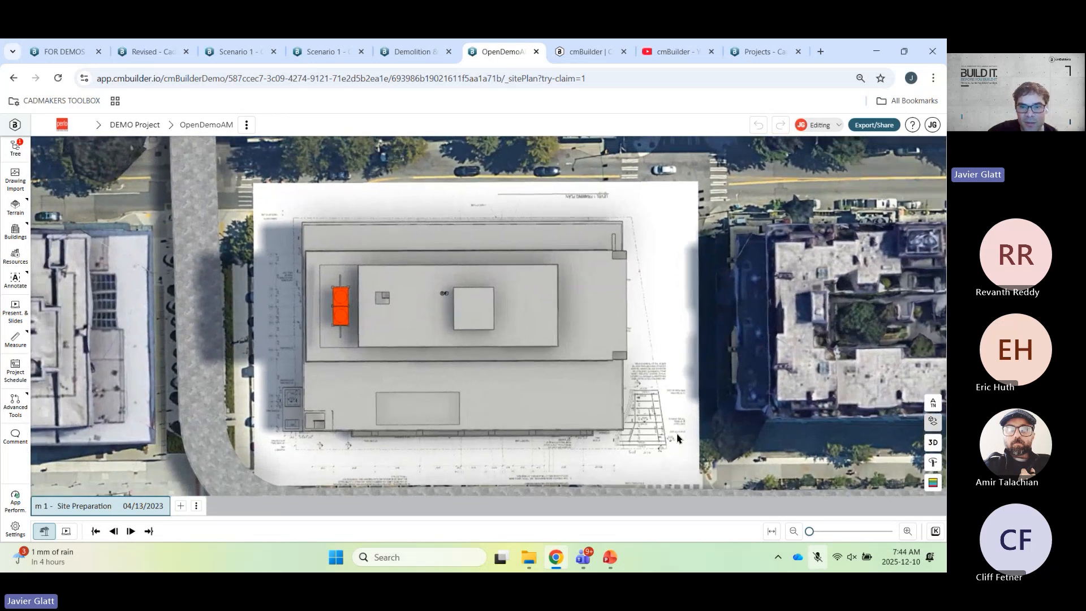
- Search all resource categories for "fence", browse the models, and choose the Chain Wire Fence Jersey Barrier
click(14, 255)
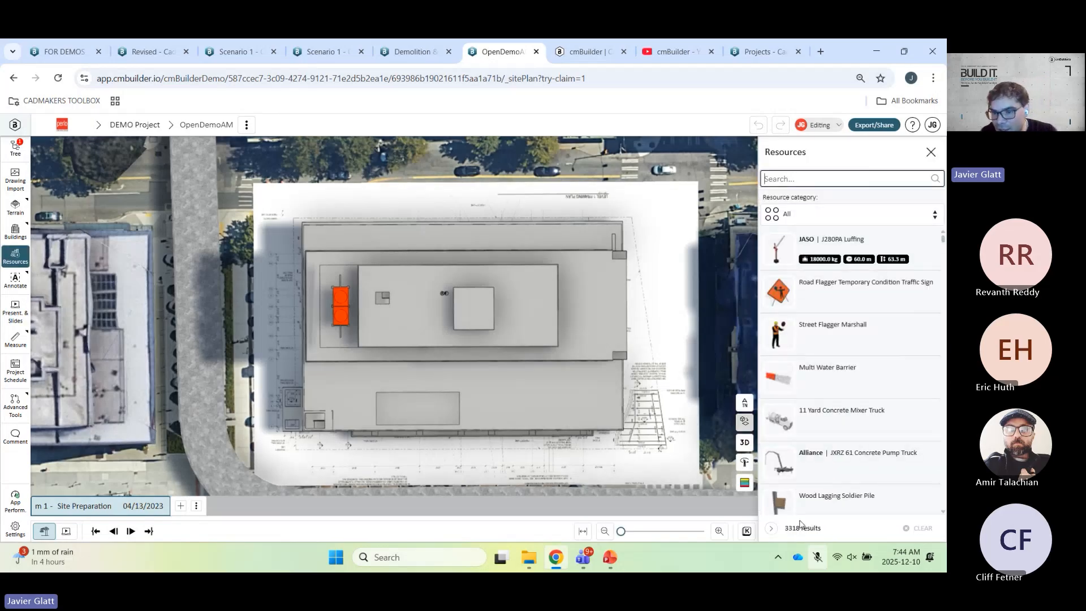
click(819, 214)
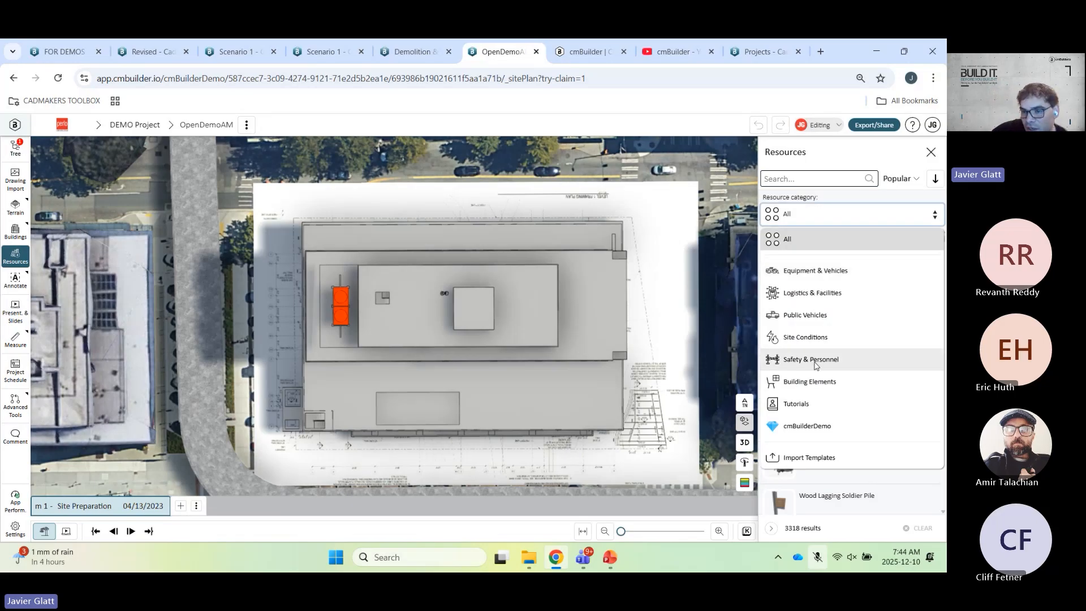
click(815, 242)
click(808, 179)
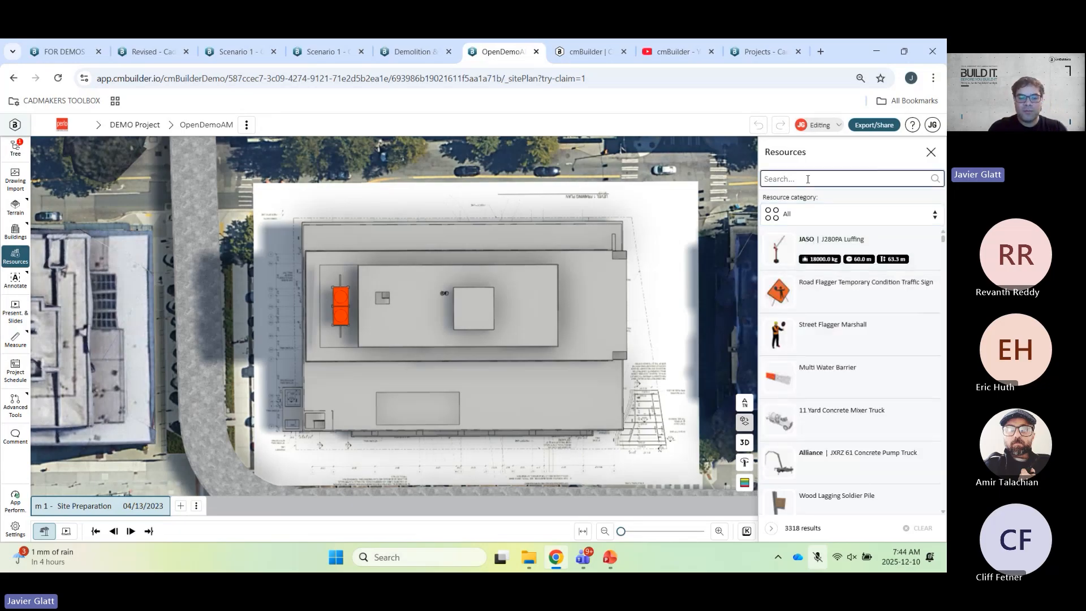
text(fence)
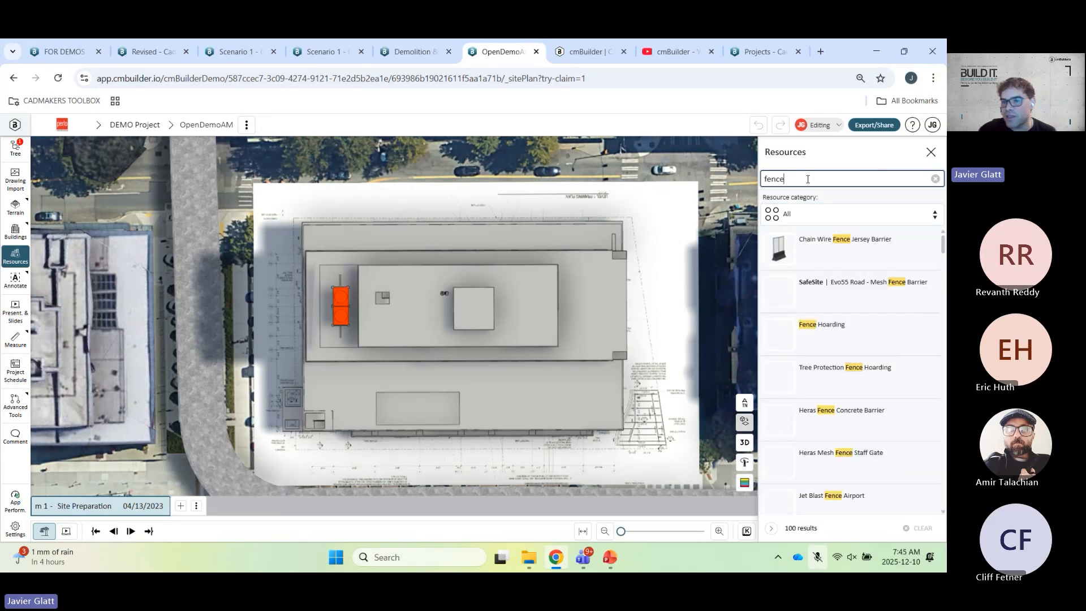
scroll(817, 315, down, 10)
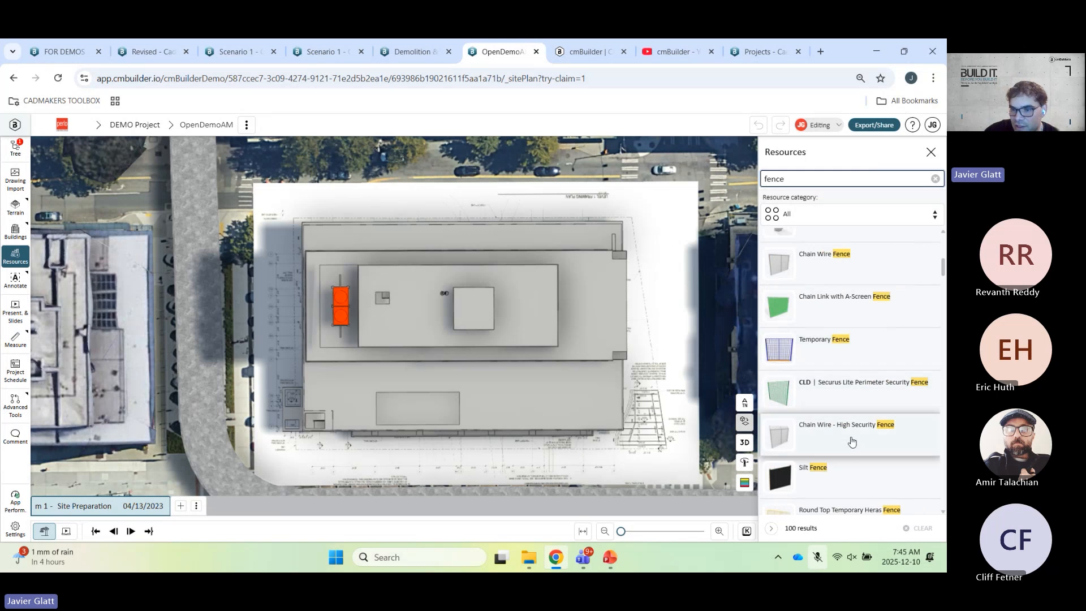
scroll(848, 441, down, 2)
scroll(851, 435, up, 5)
scroll(852, 431, up, 3)
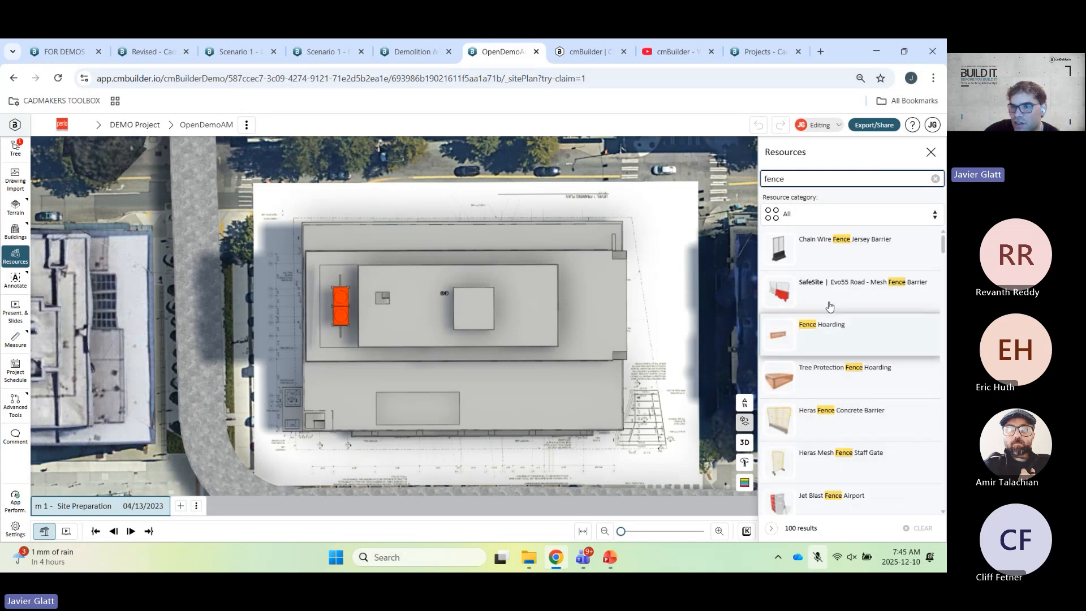
click(831, 257)
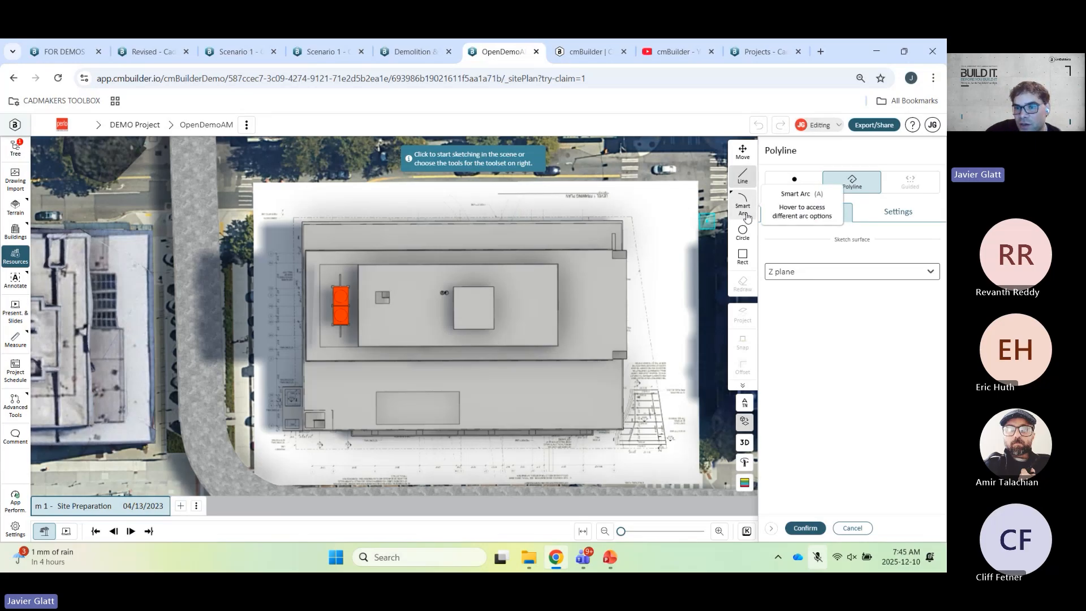
- Sketch a rectangular barrier run about 80.1 m by 49.9 m around the building, confirm it, and show its specs
click(742, 255)
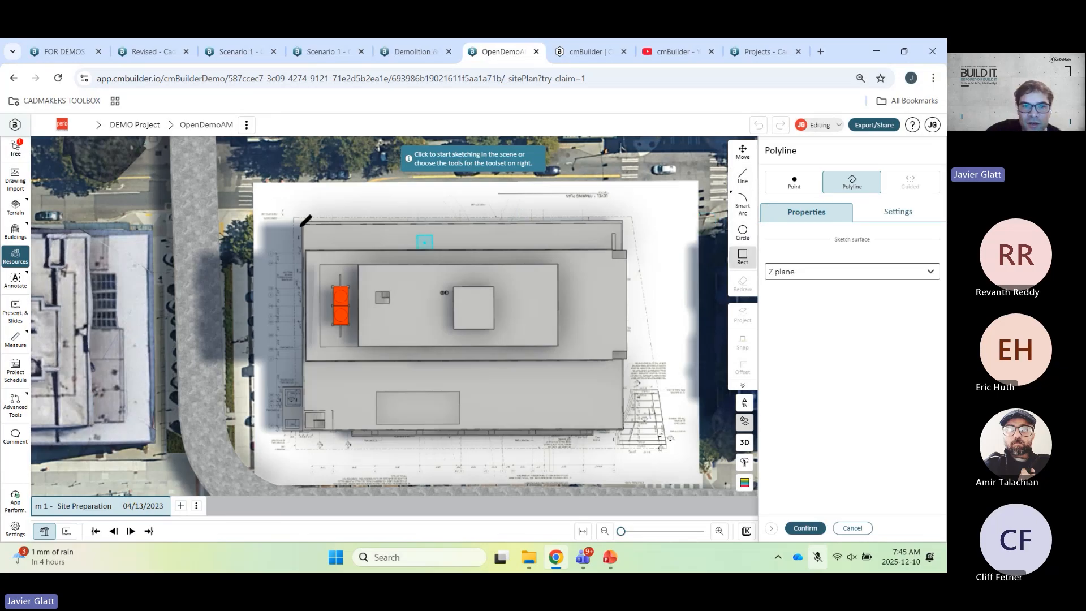
click(270, 209)
middle_drag(434, 316, 352, 259)
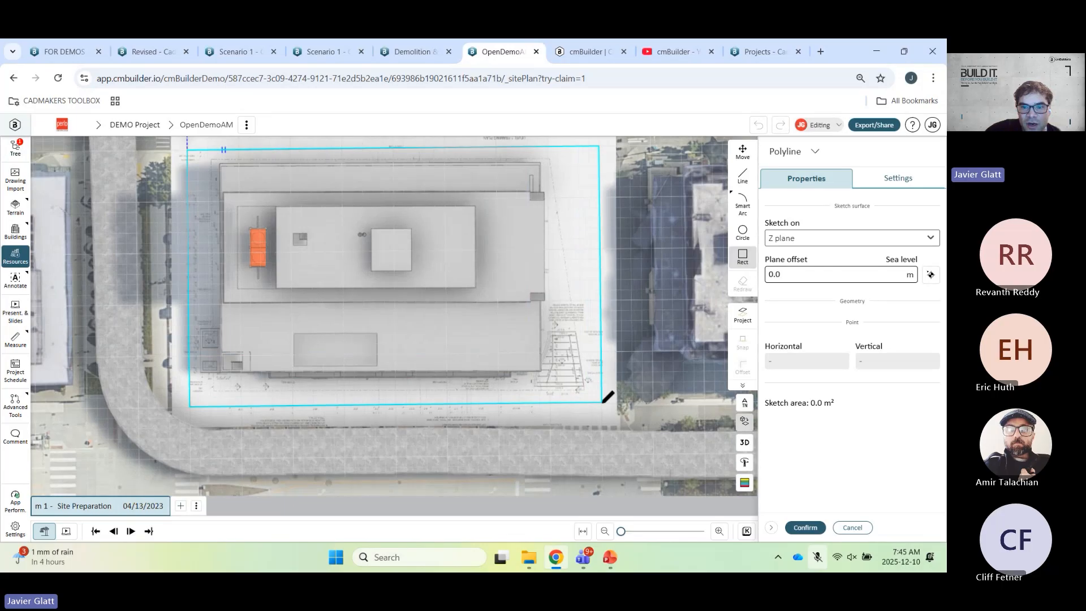
click(601, 402)
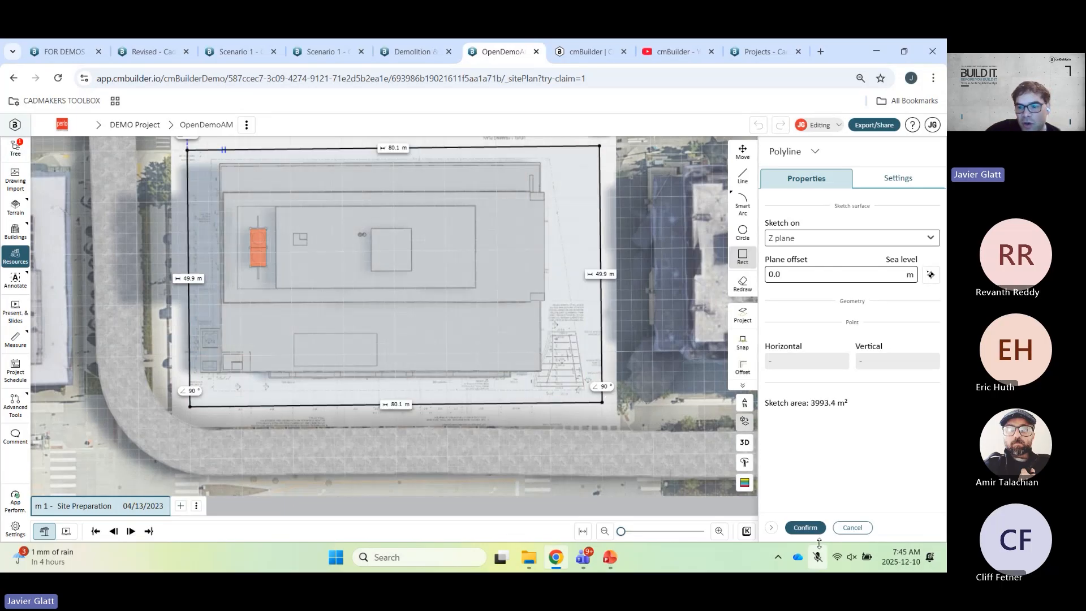
click(804, 528)
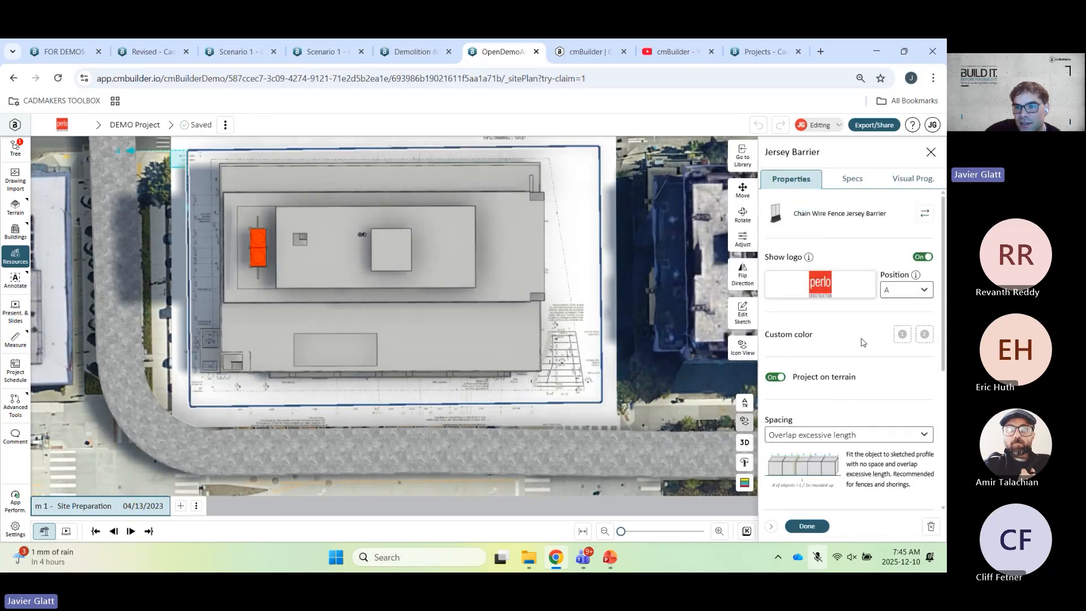
click(855, 179)
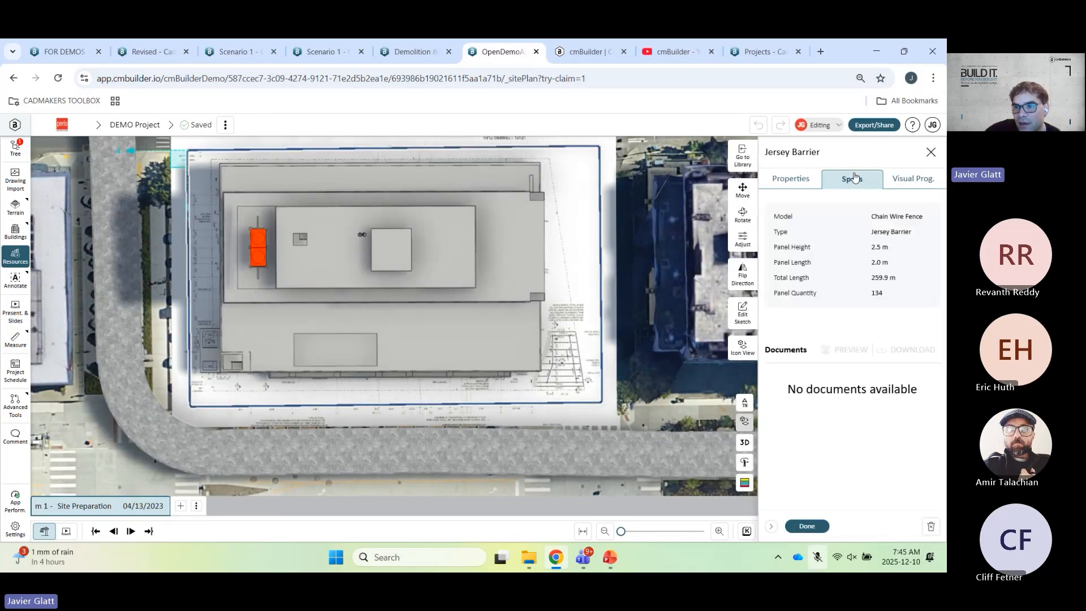
- Change the user's unit preferences to imperial, with precision 0 for length, area and weight
click(932, 125)
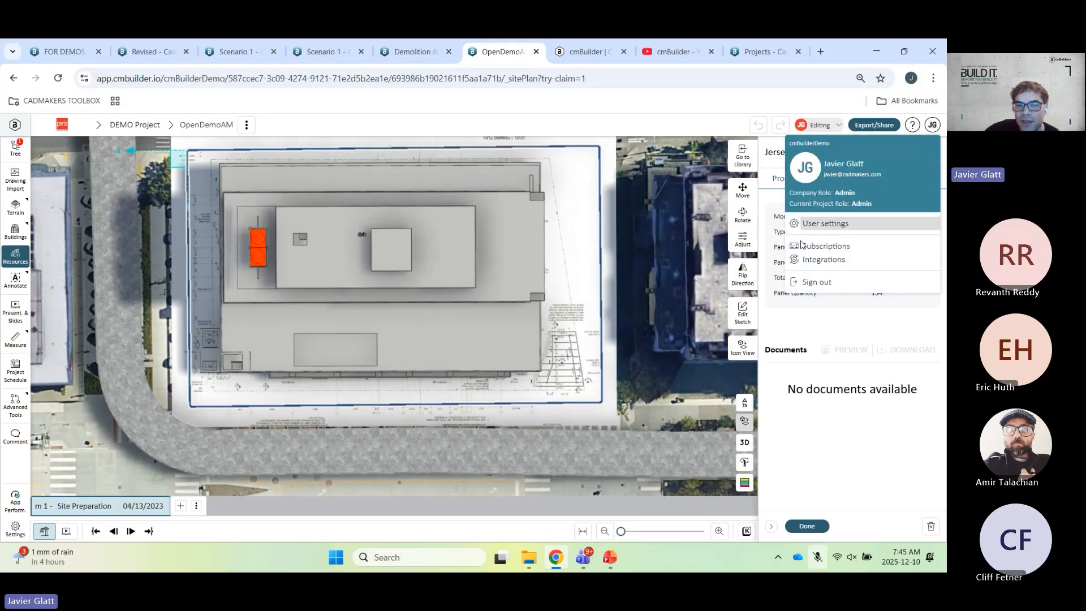
click(814, 225)
scroll(338, 366, down, 2)
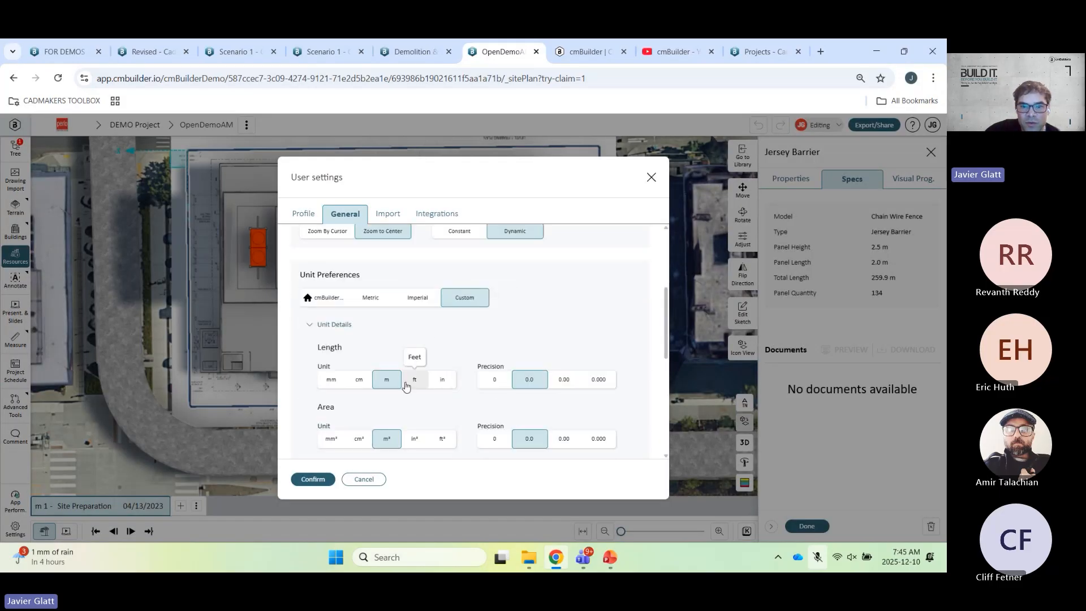
click(417, 297)
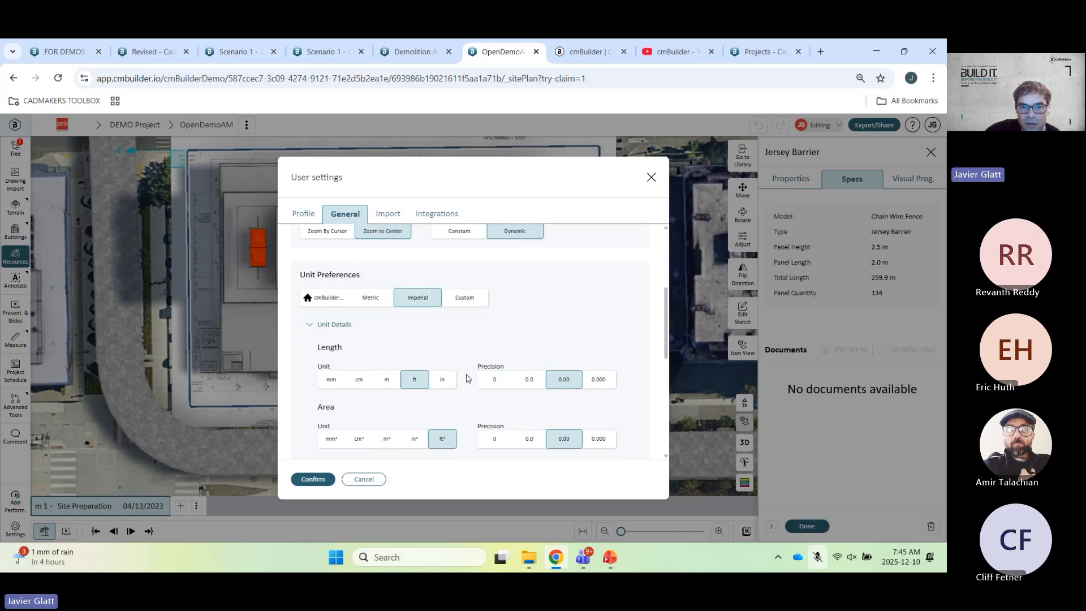
click(495, 379)
click(494, 438)
scroll(497, 407, down, 3)
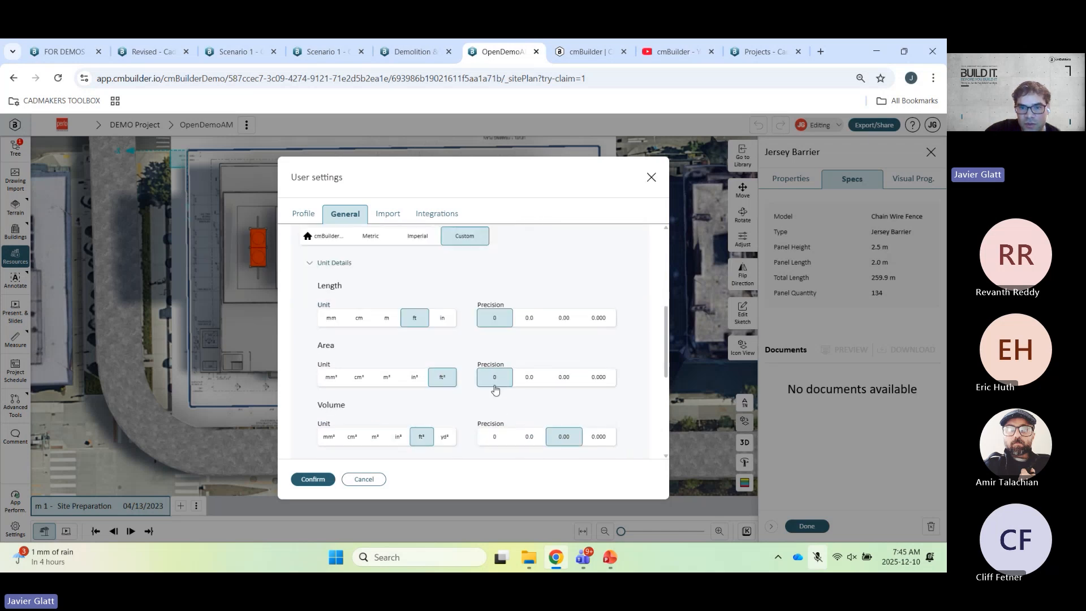
click(518, 312)
click(496, 371)
scroll(494, 365, down, 2)
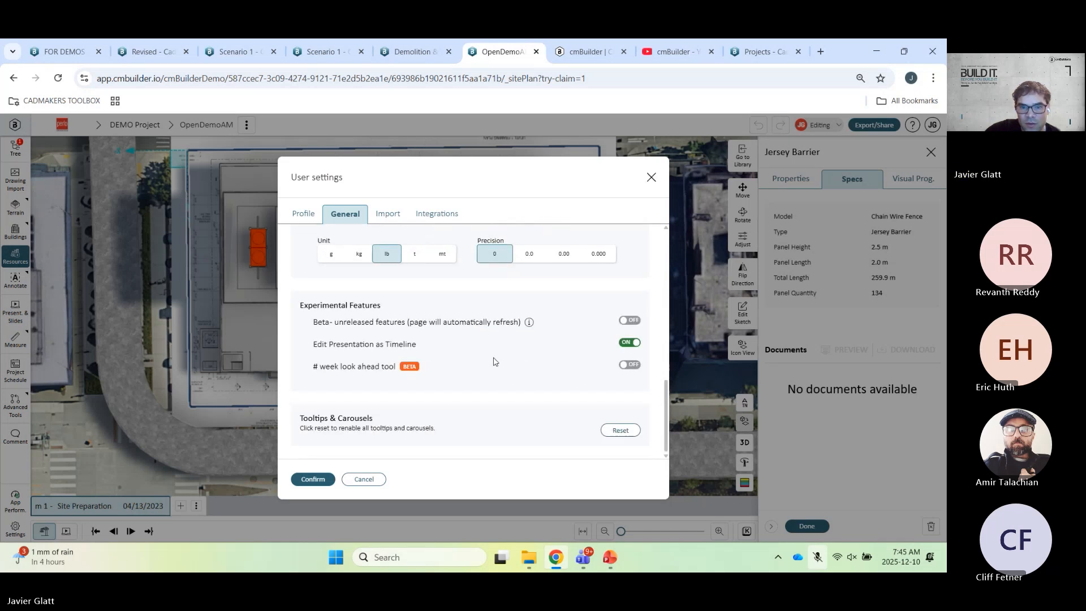
click(319, 482)
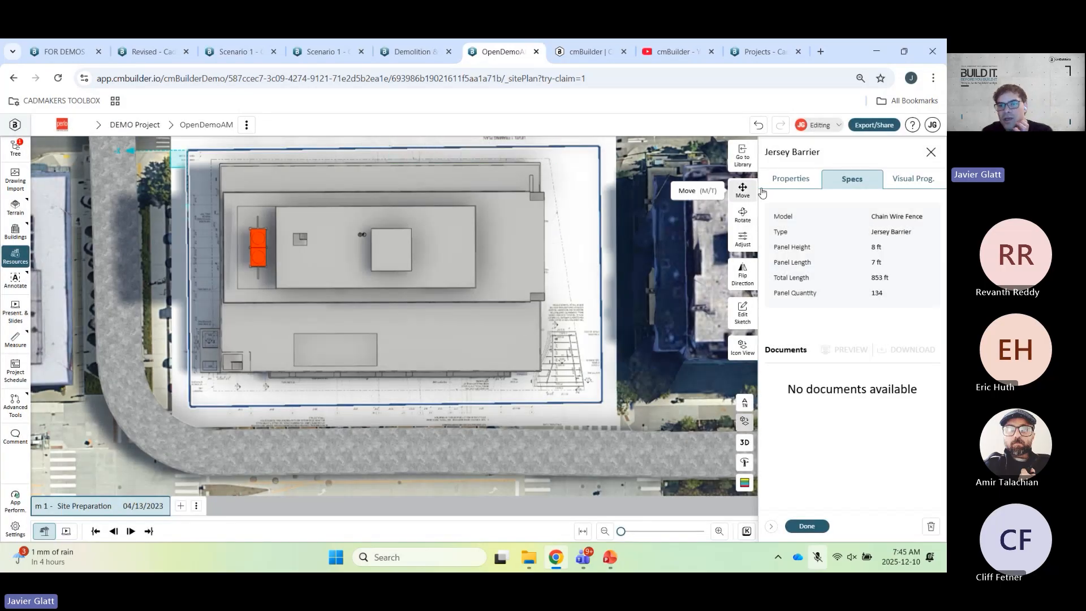
- Review the Jersey barrier's specs in imperial units and finish editing the barrier
click(791, 178)
click(829, 182)
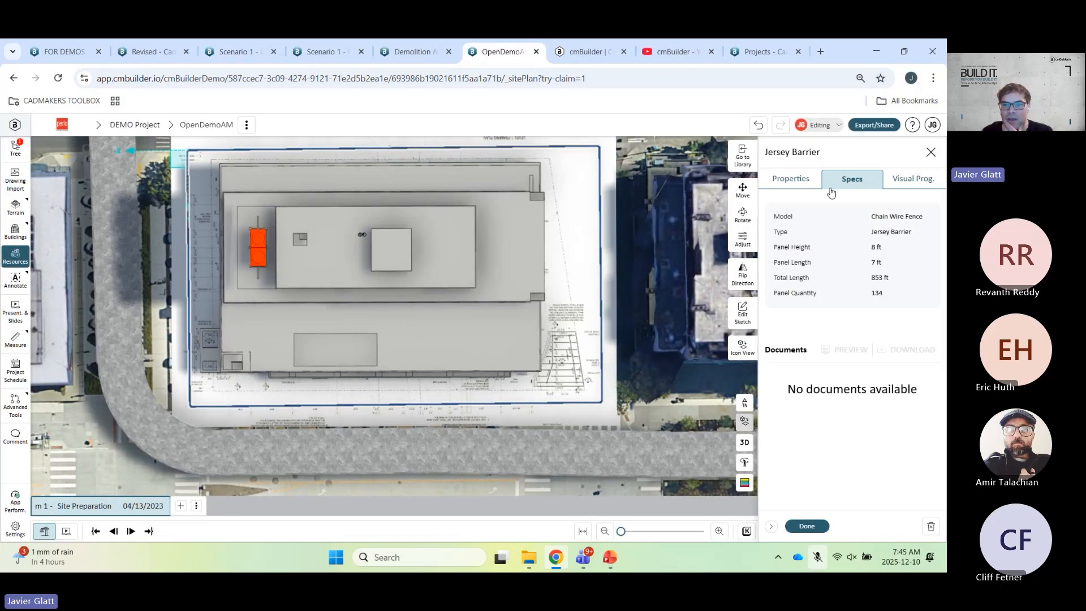
middle_drag(596, 255, 591, 287)
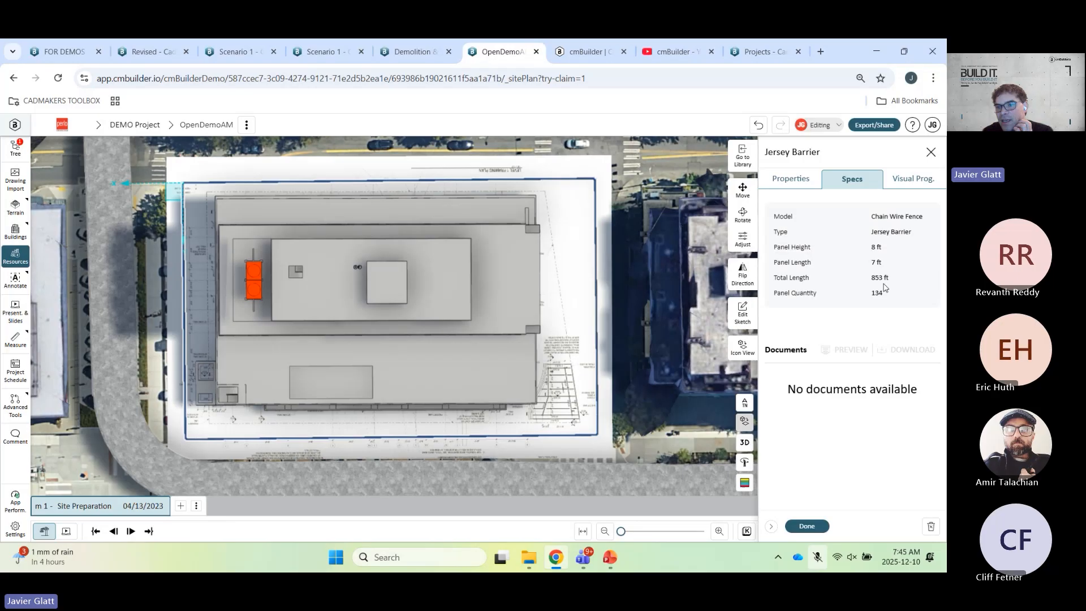
click(797, 188)
click(809, 526)
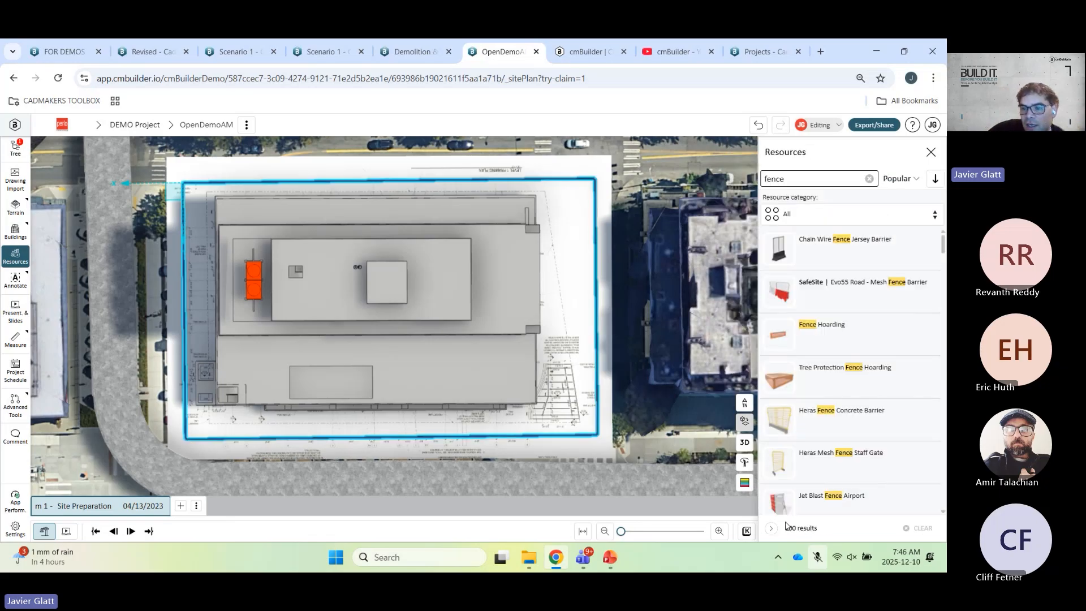
- Return to the 3D view and inspect the barrier fence and its logo signs up close
click(745, 442)
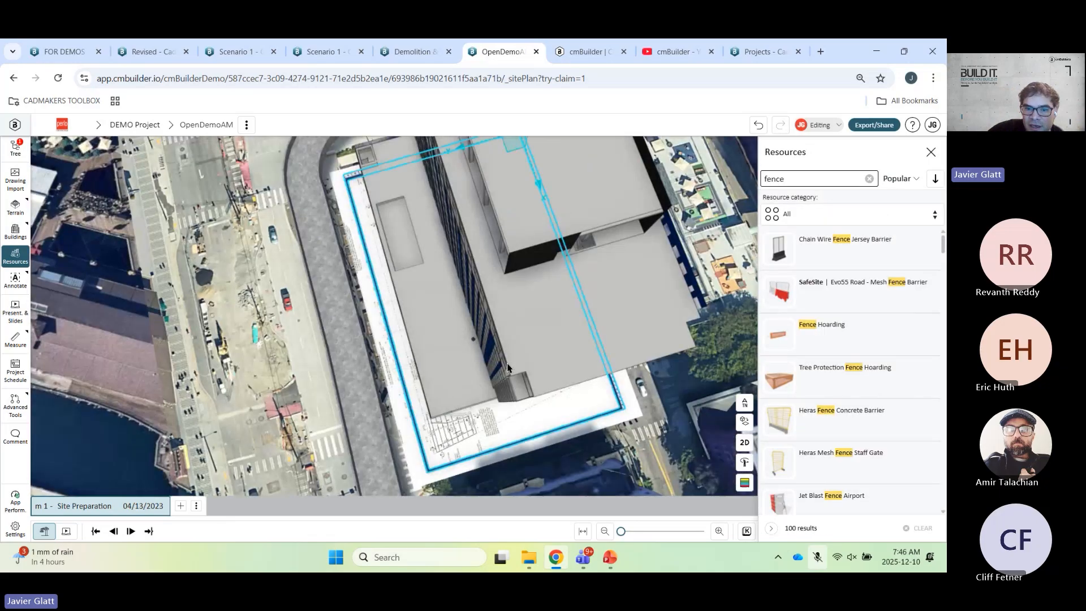
scroll(548, 404, up, 10)
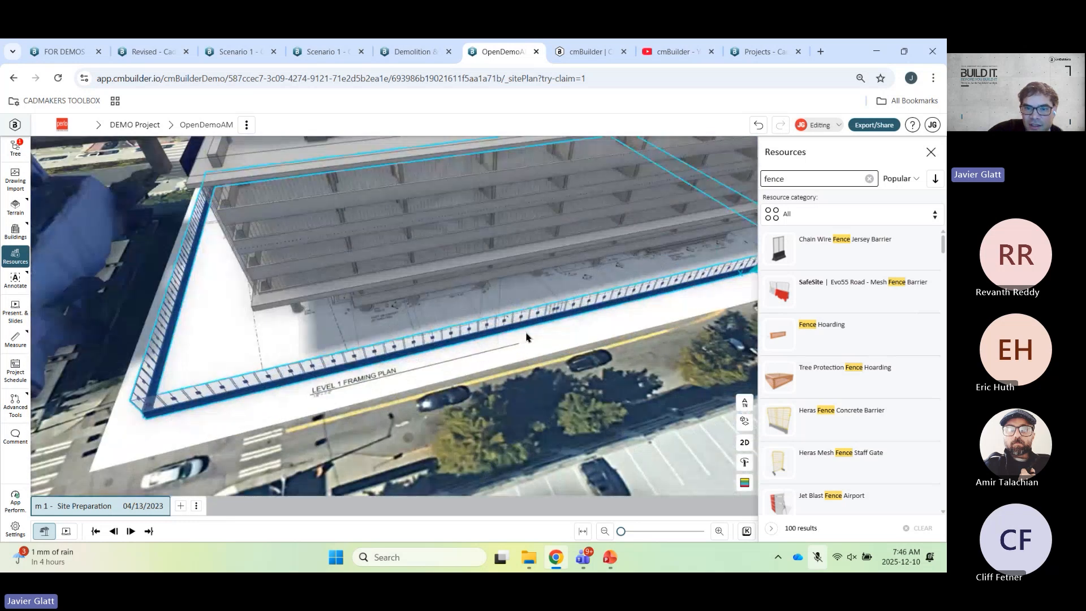
scroll(446, 314, up, 8)
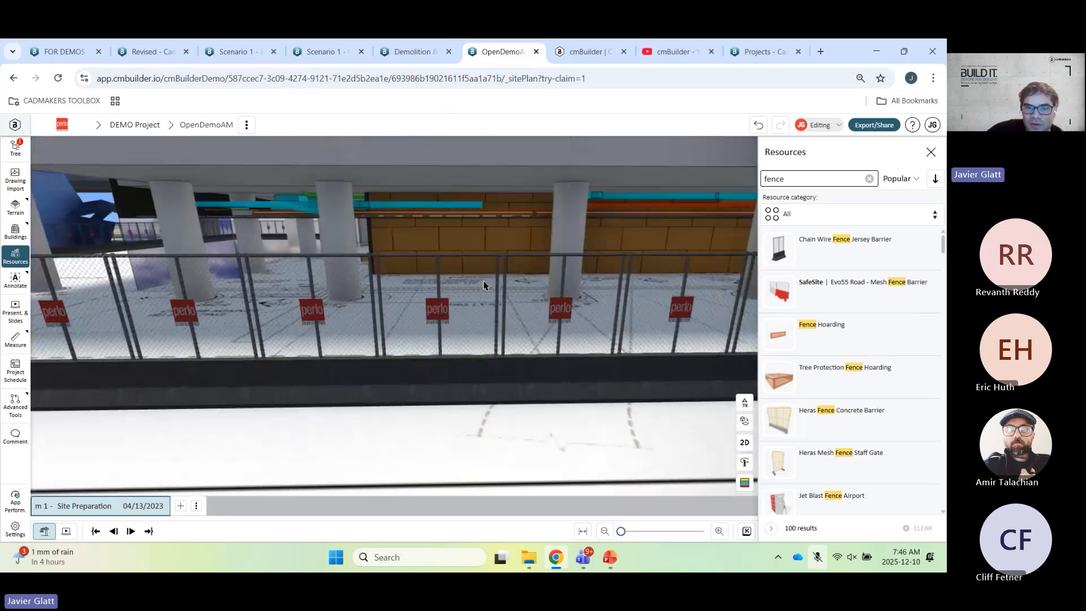
drag(457, 290, 495, 292)
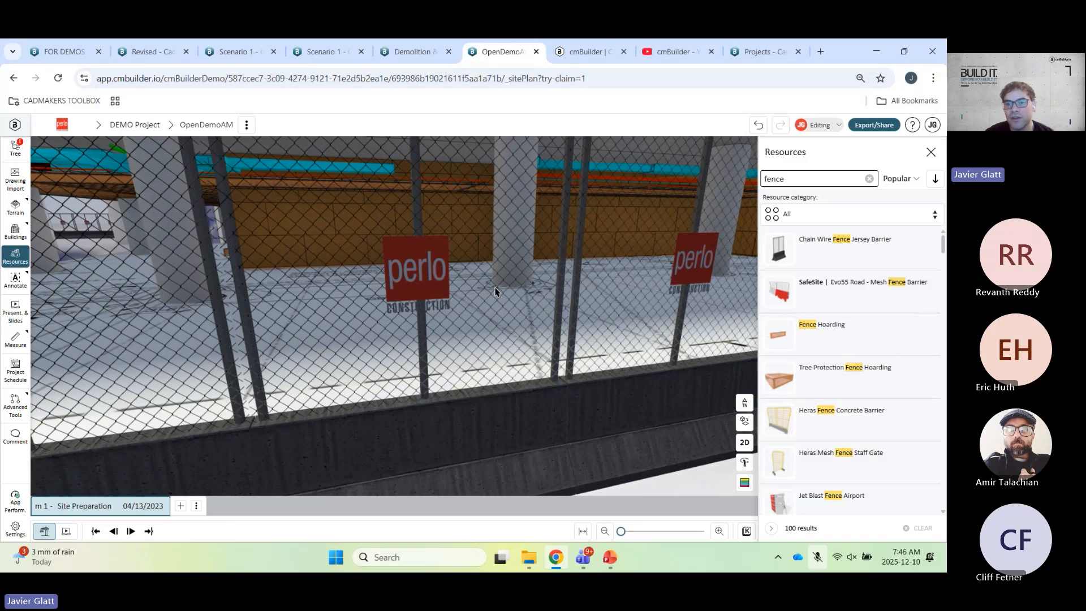
scroll(547, 275, down, 5)
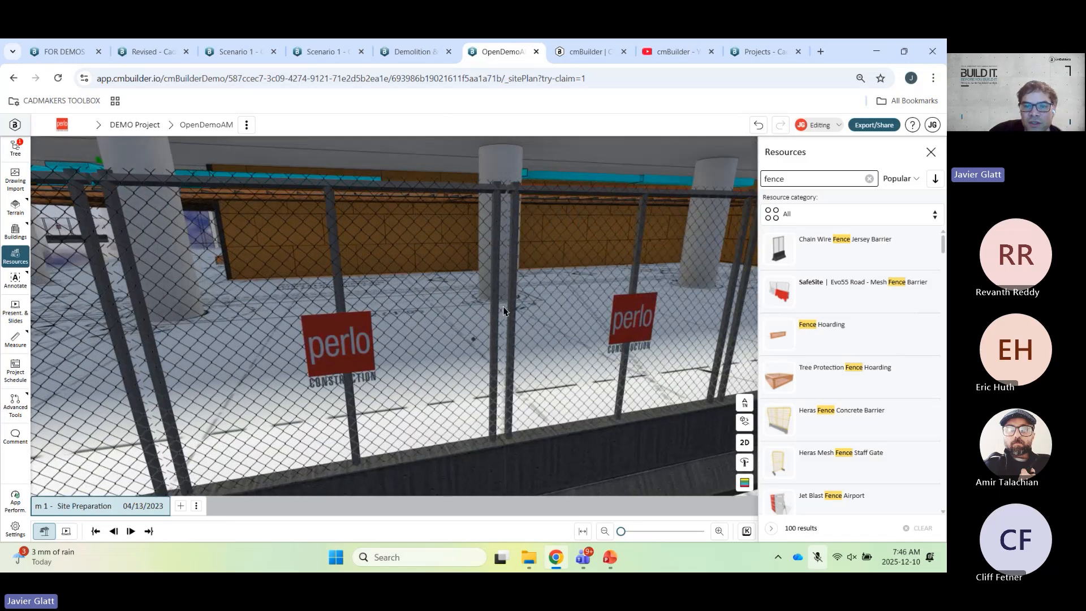
mouse_move(479, 370)
mouse_down()
mouse_move(495, 374)
mouse_move(474, 371)
mouse_up()
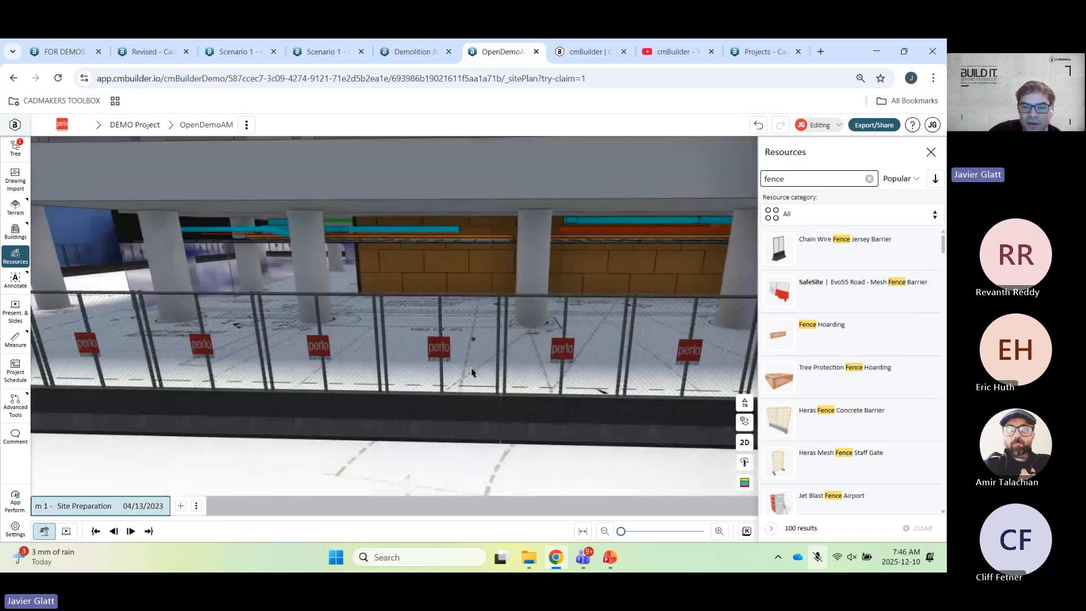
drag(594, 393, 539, 394)
- Search the resources for "gate" and place a Double Sliding - Metal Mesh Gate on the perimeter fence
click(802, 182)
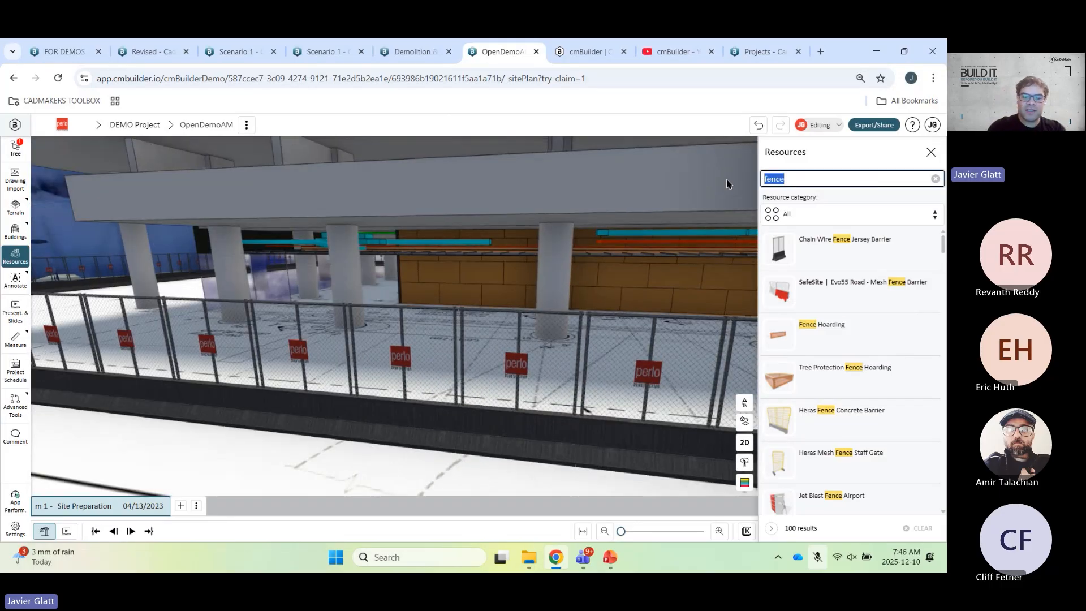
text(gate)
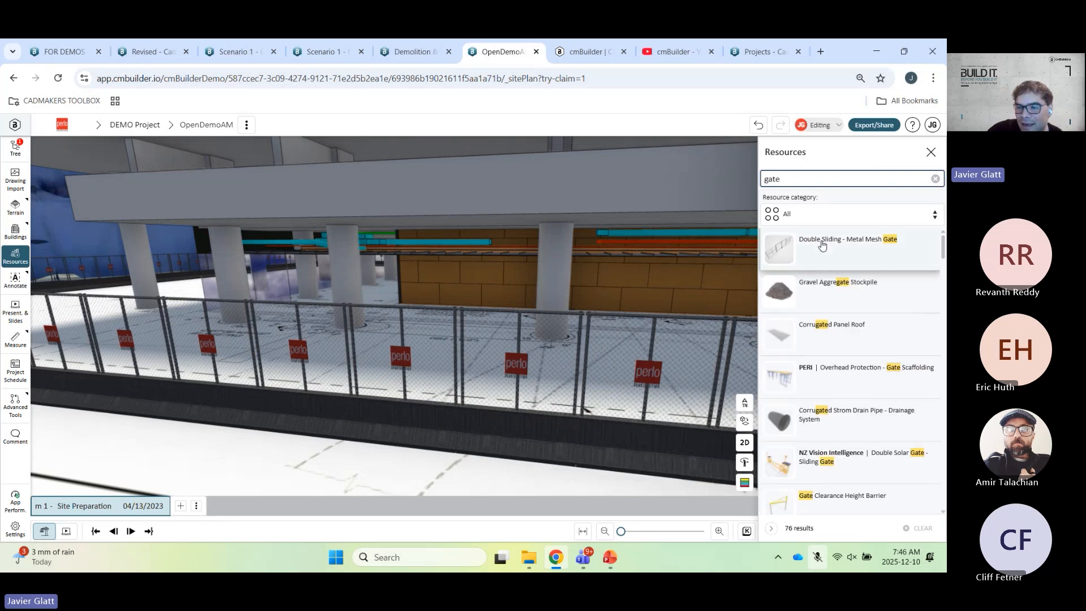
click(828, 249)
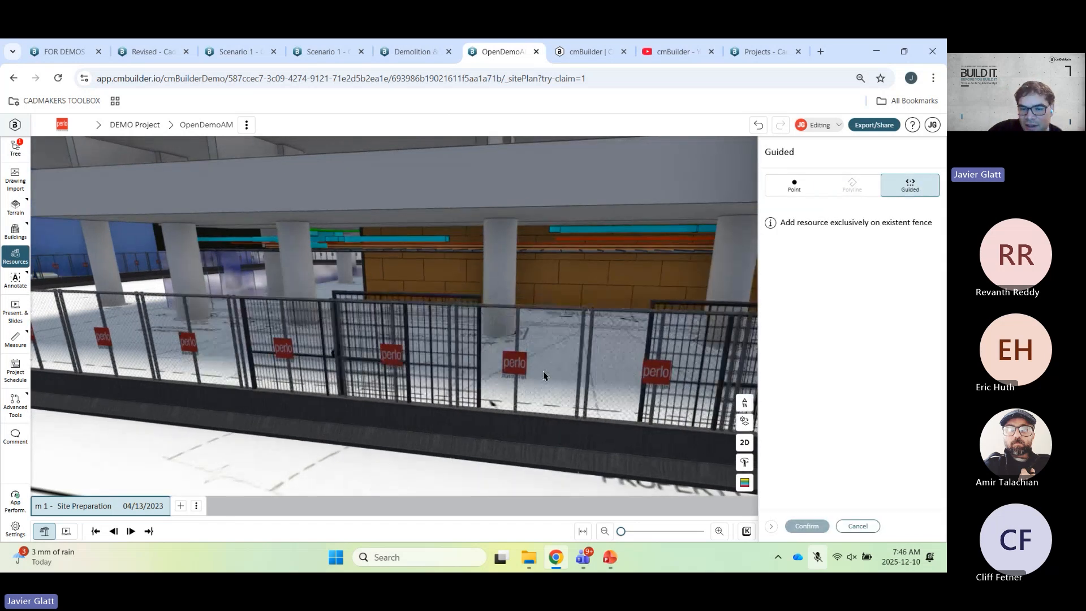
click(514, 378)
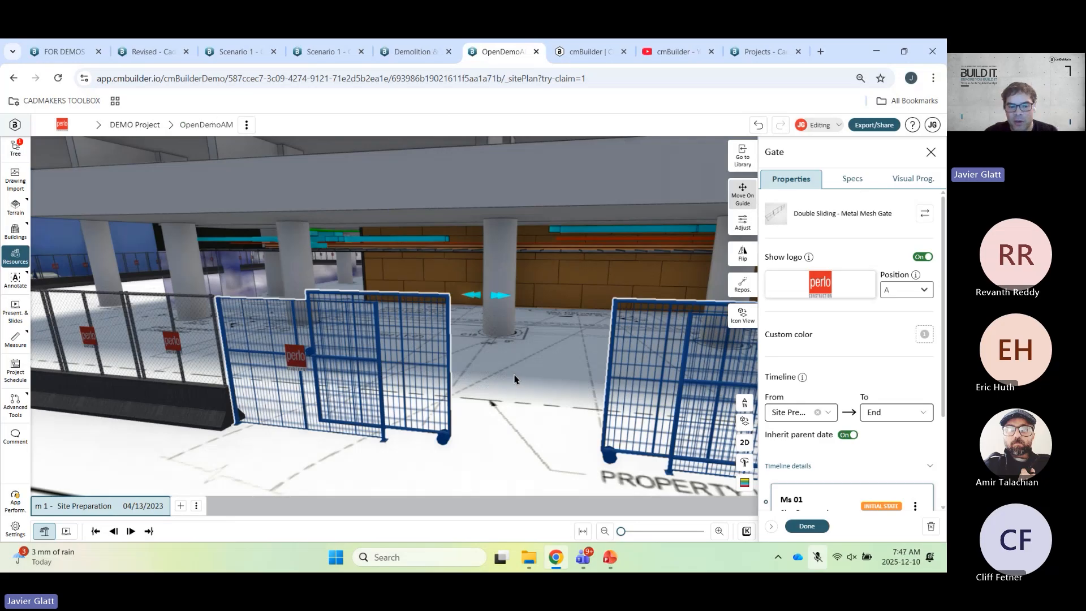
- Close both sliding gate leaves by setting left open and right open to 0 ft, and finish editing the gate
key(a)
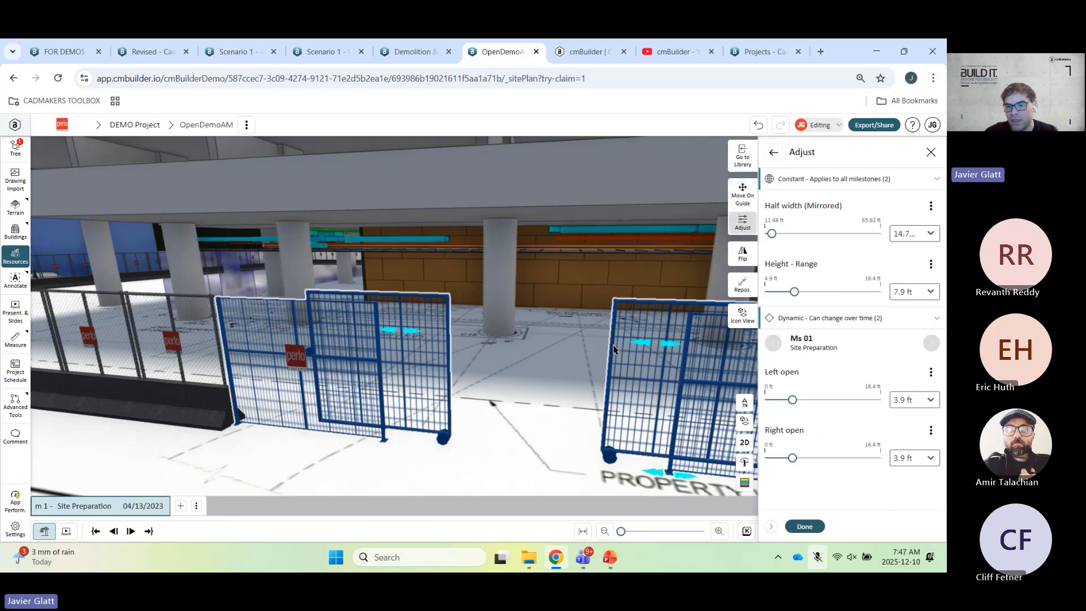
drag(645, 333, 559, 332)
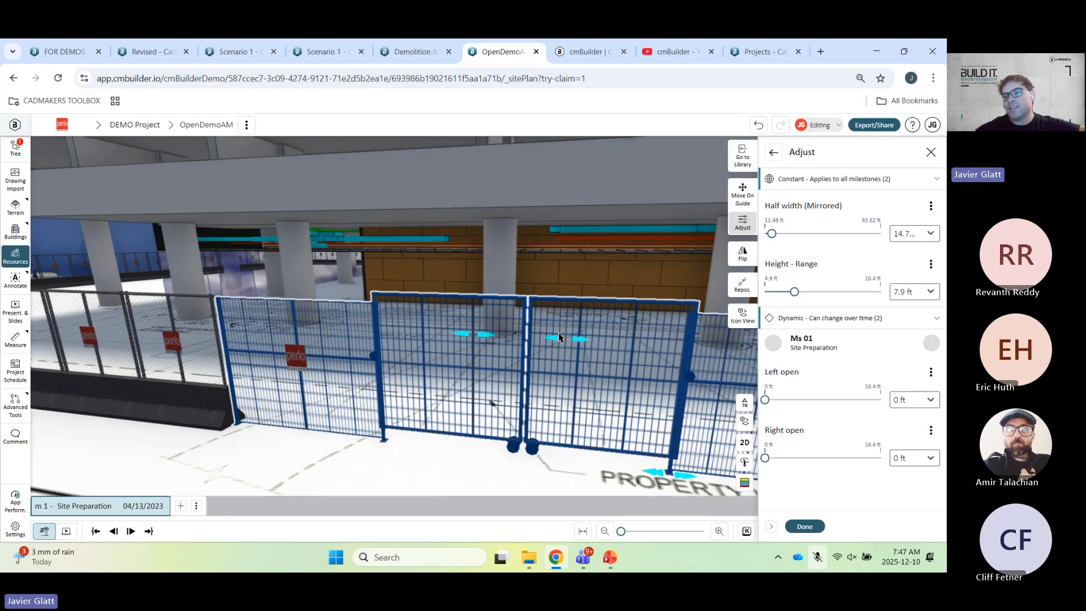
click(804, 526)
drag(519, 478, 524, 414)
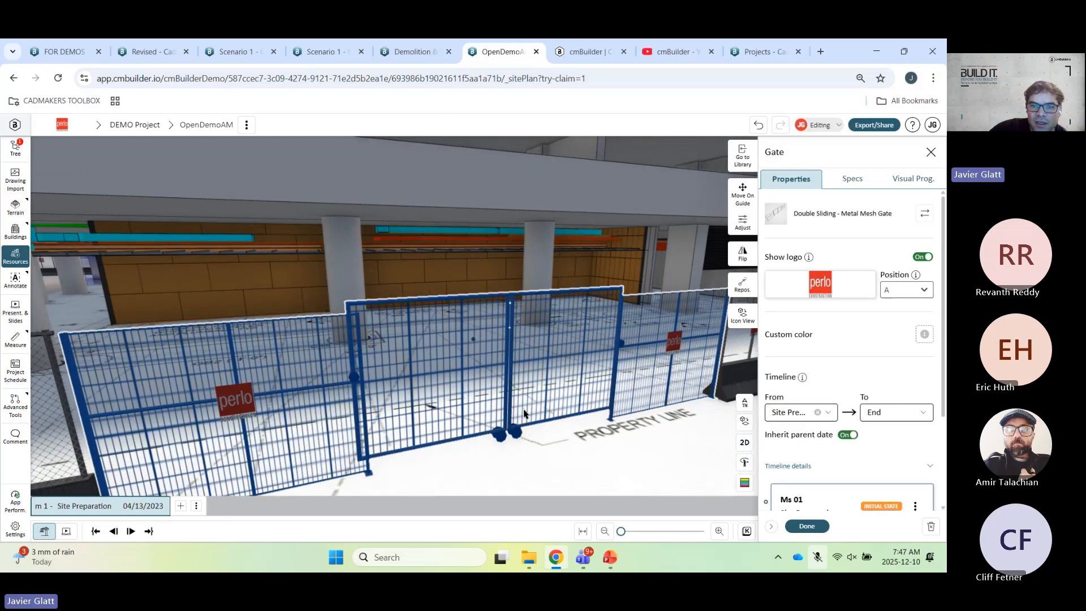
scroll(524, 415, down, 2)
click(806, 526)
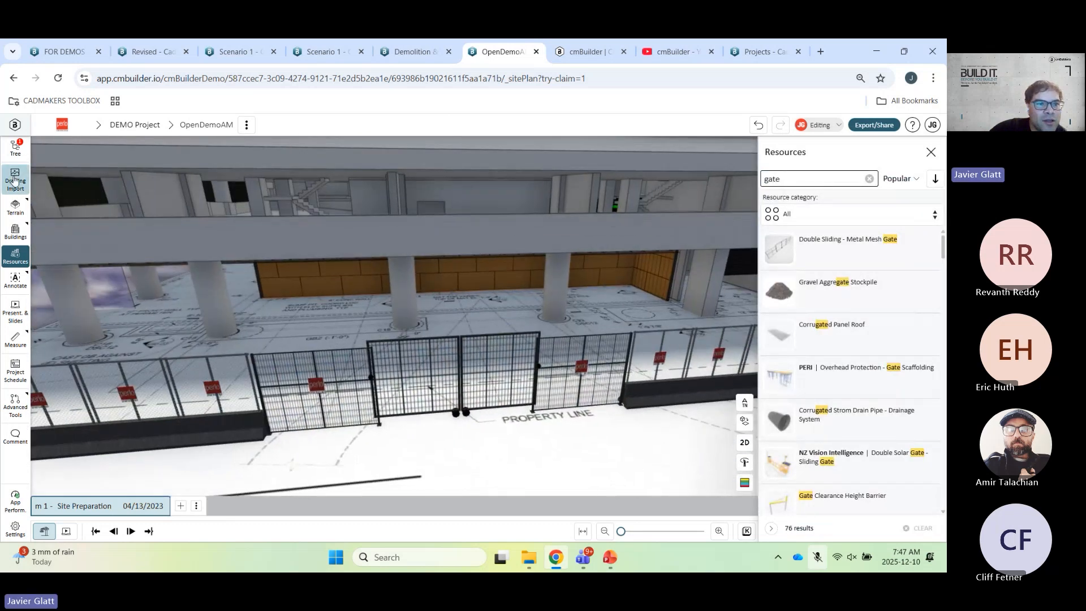
- Group the model tree by Original file tree and temporarily hide BIM_Model
click(15, 148)
click(97, 152)
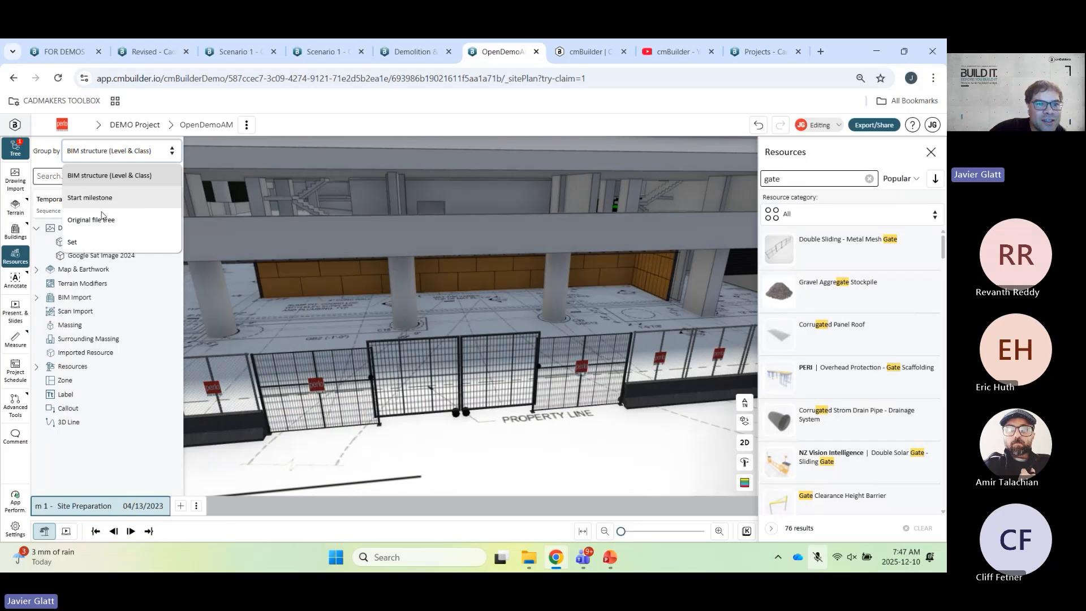
click(103, 221)
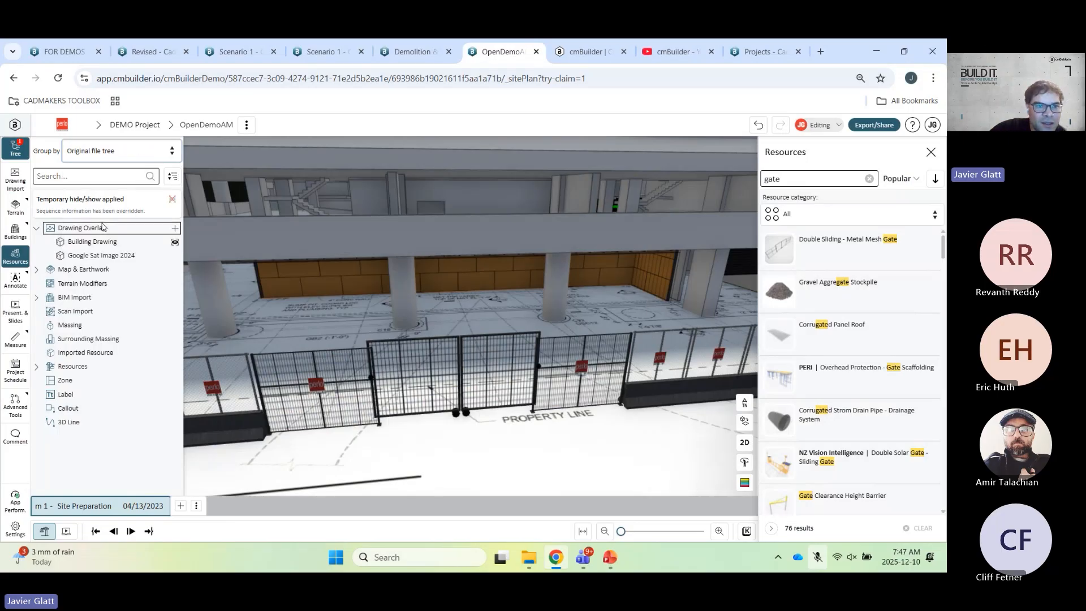
click(37, 298)
click(82, 312)
right_click(84, 308)
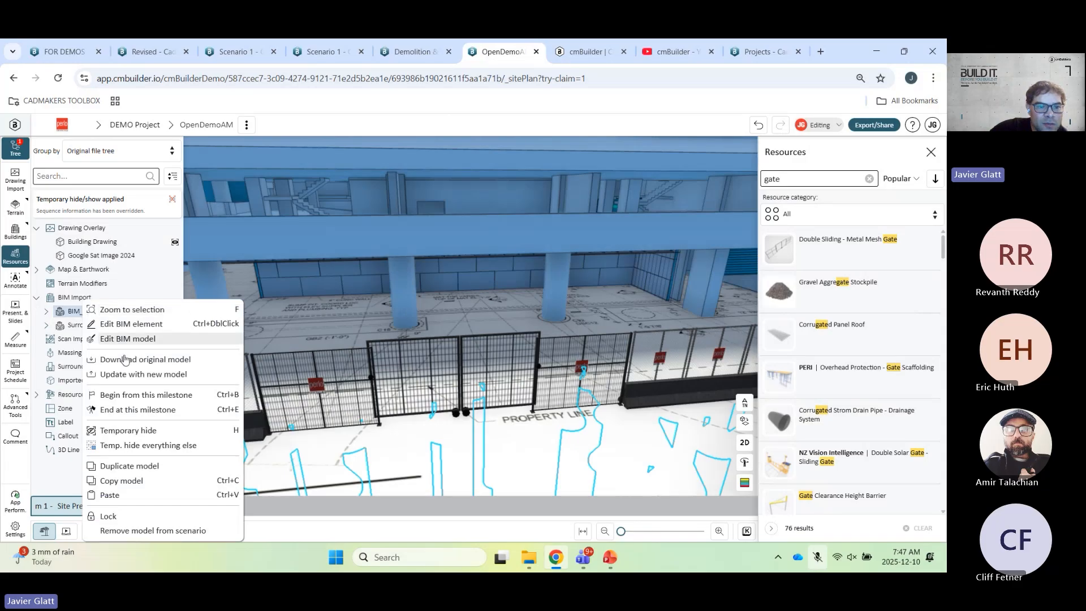
click(123, 431)
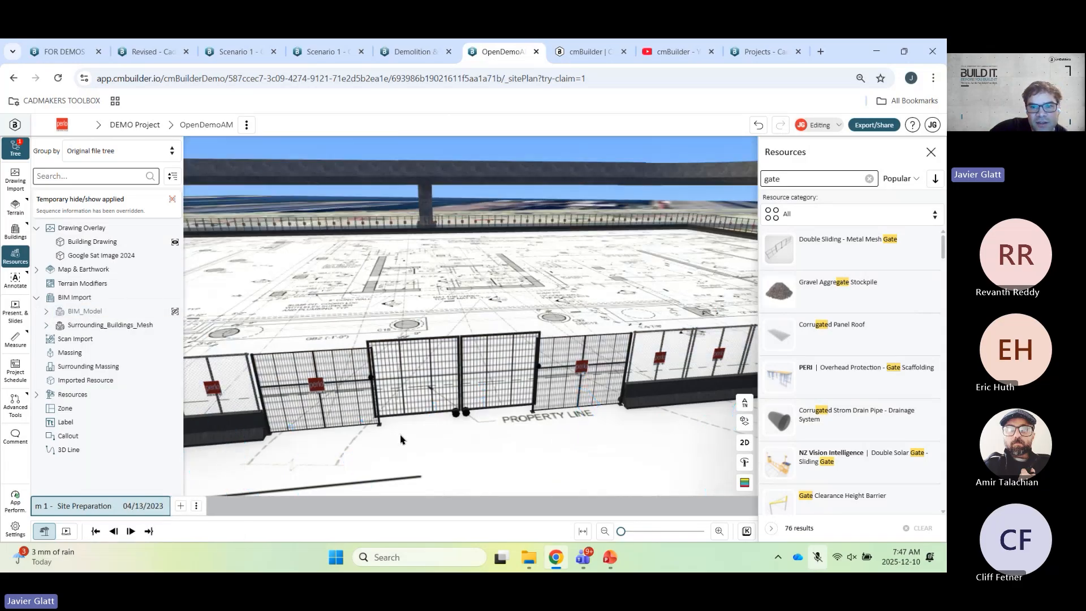
- Sketch a rectangular zone about 98 ft by 19 ft along the outside of the fence beside the gate and confirm it
scroll(568, 407, down, 3)
drag(568, 458, 538, 290)
right_drag(538, 291, 537, 325)
scroll(537, 324, down, 4)
scroll(536, 325, down, 4)
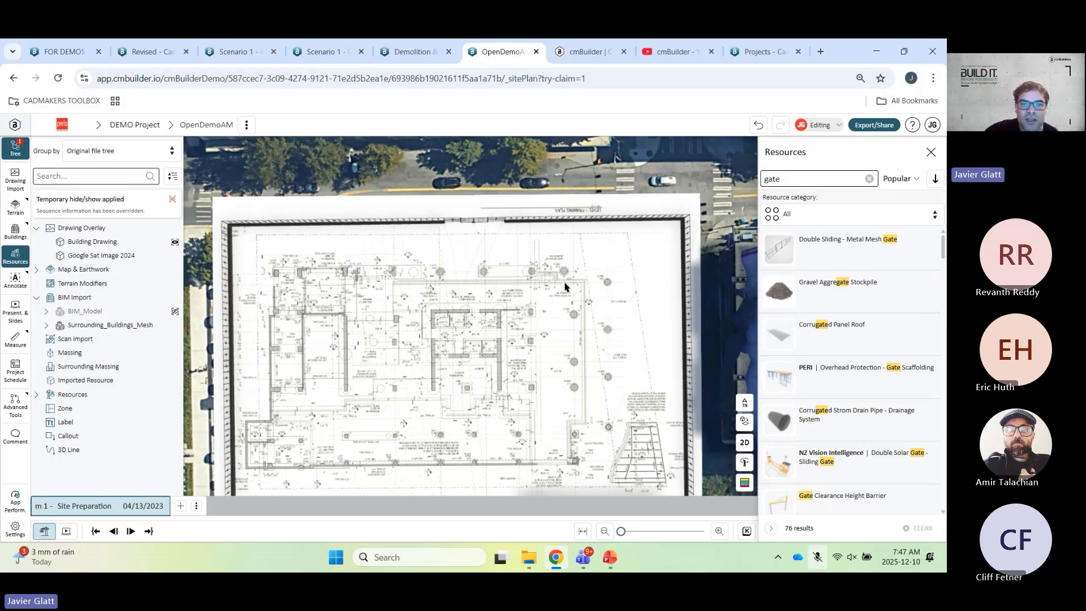
scroll(566, 286, up, 2)
drag(555, 256, 546, 268)
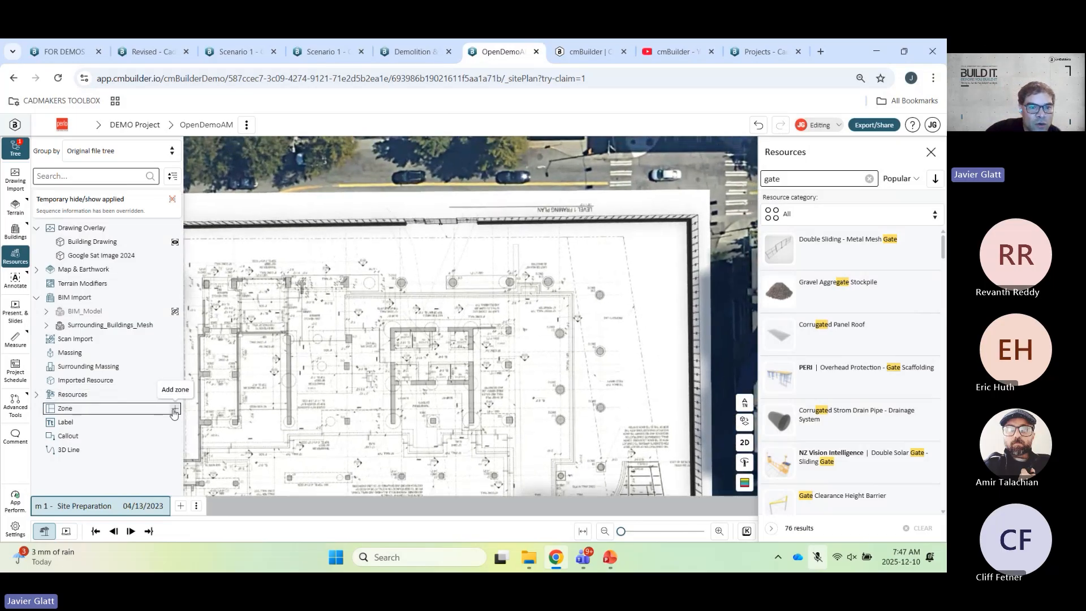
click(175, 410)
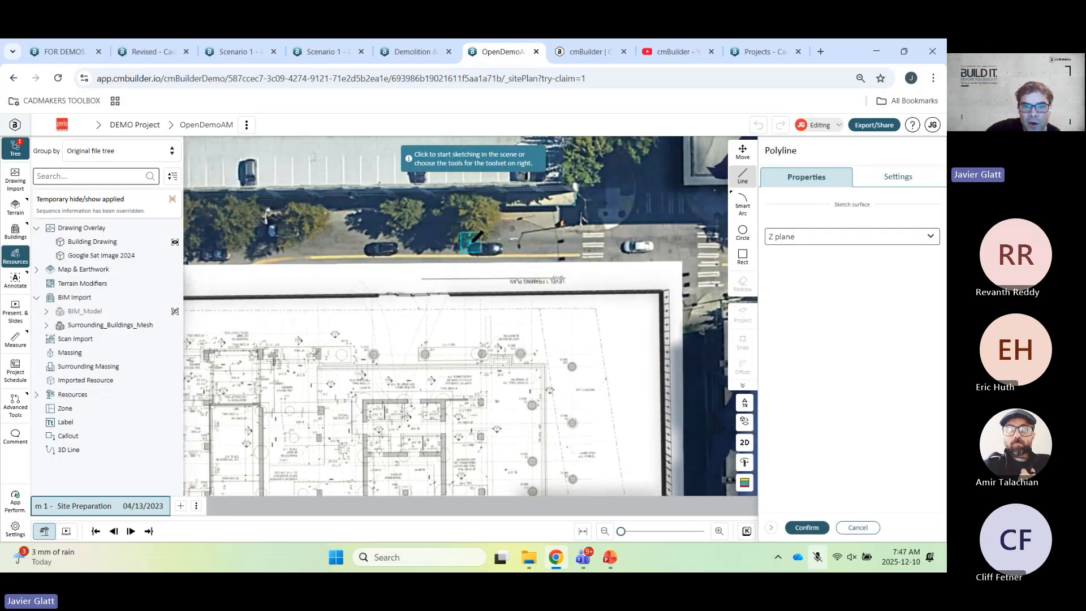
click(459, 290)
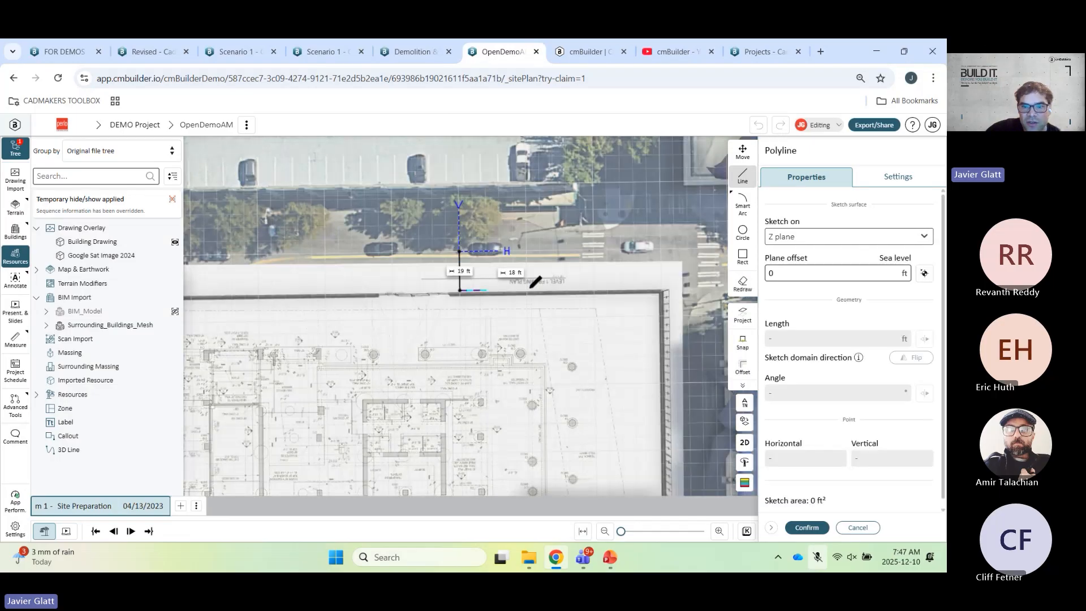
click(660, 288)
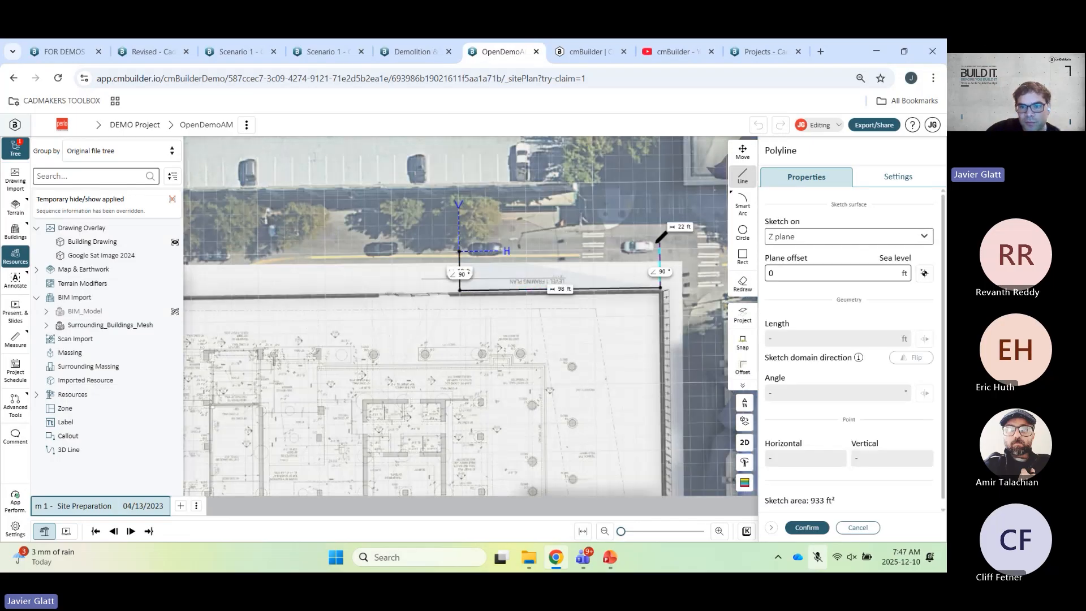
click(659, 248)
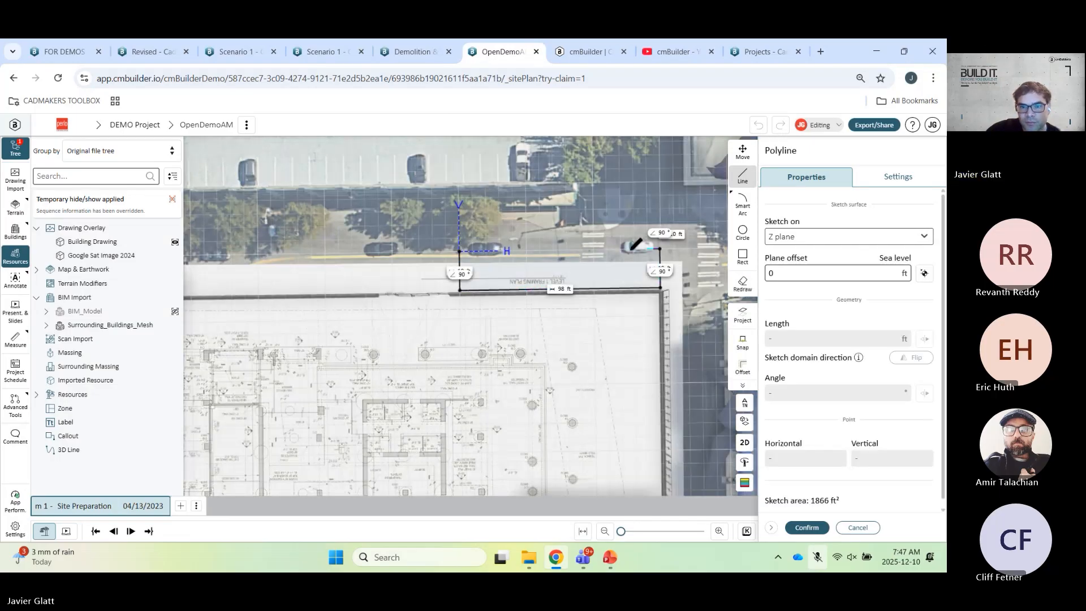
click(459, 250)
click(806, 527)
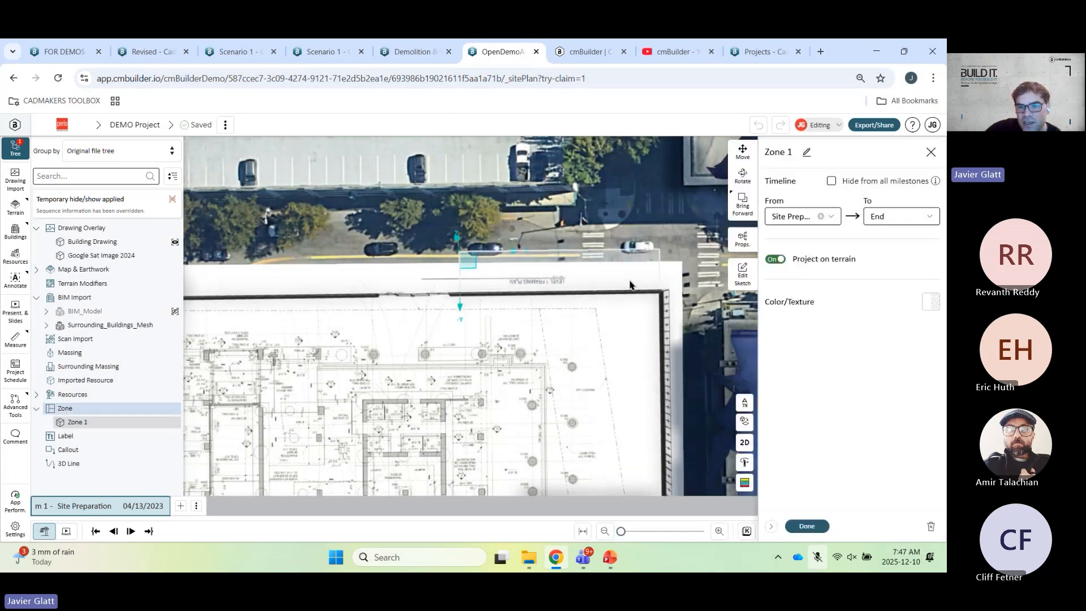
- Set the new zone's Zone Type property to Loading Area
click(743, 239)
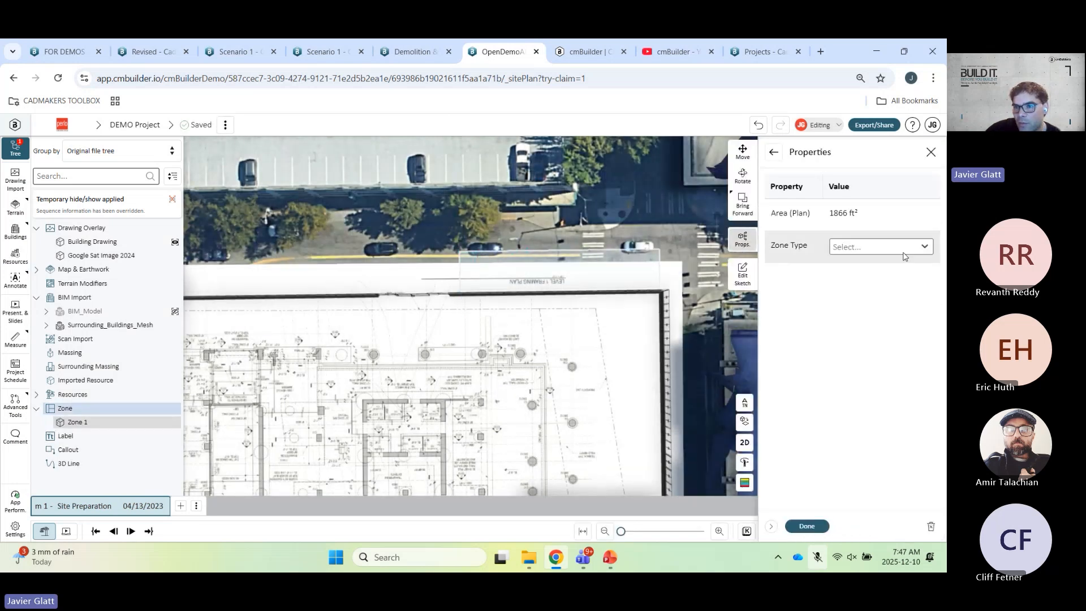
click(922, 249)
click(871, 285)
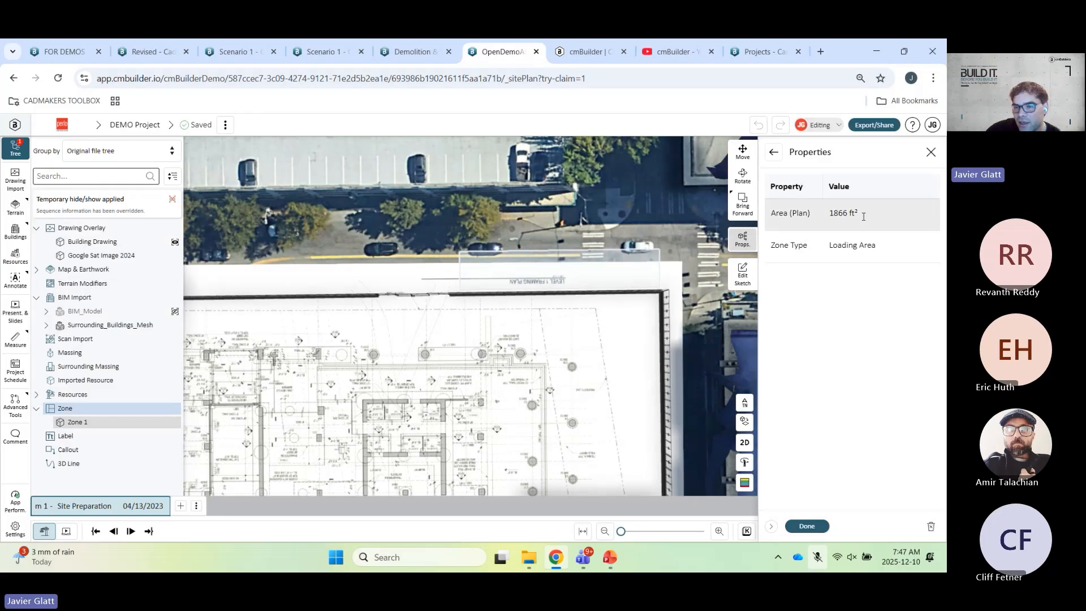
click(774, 151)
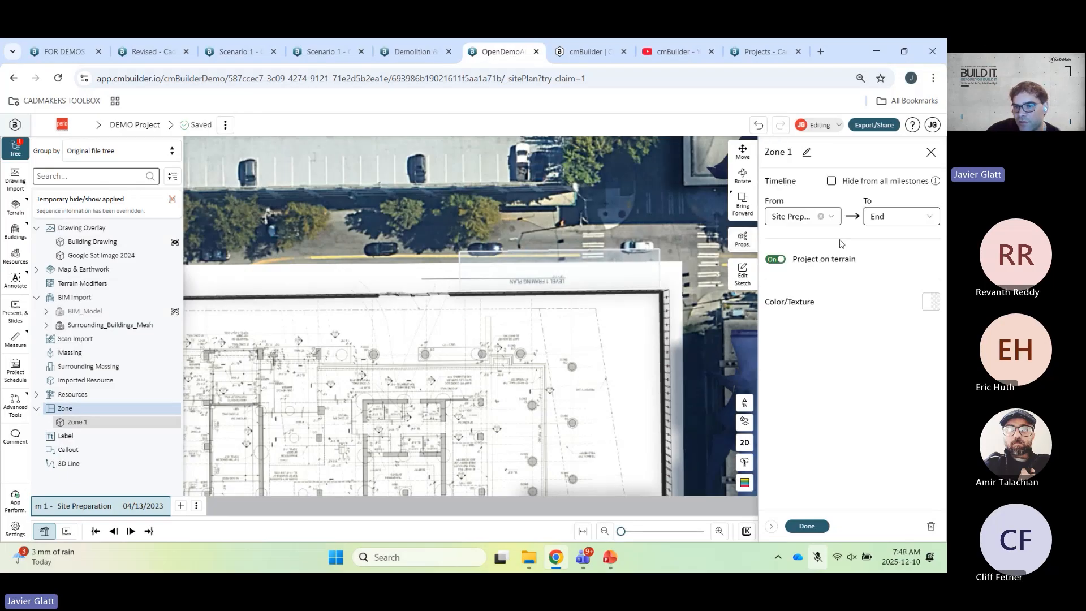
- Try the yellow-and-black striped texture on the zone
click(930, 301)
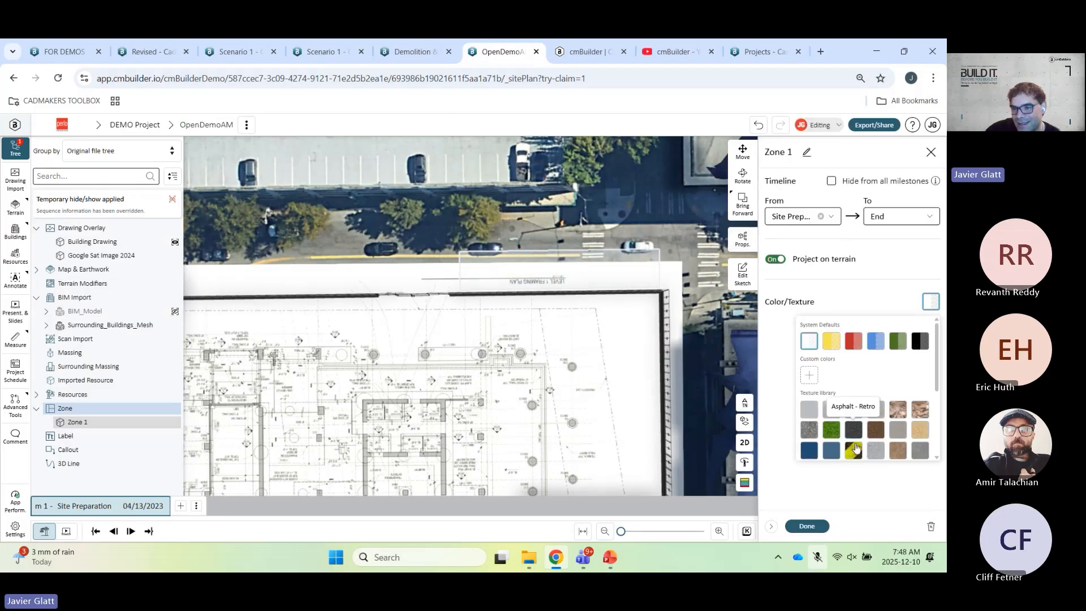
scroll(855, 450, down, 2)
click(853, 388)
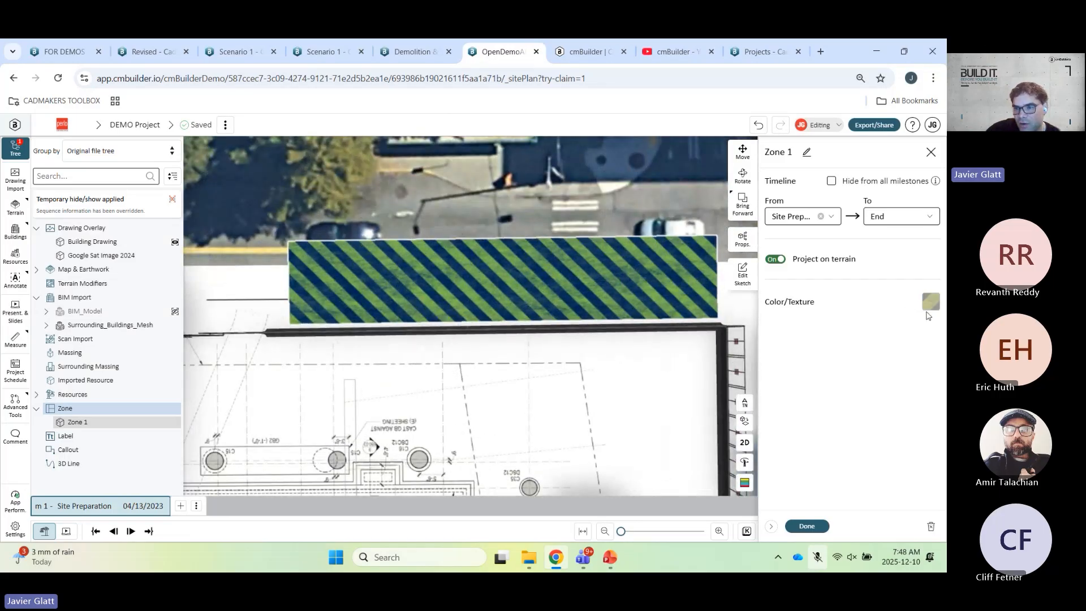
- Apply a dark asphalt texture to the zone, finish editing it and deselect it
click(929, 308)
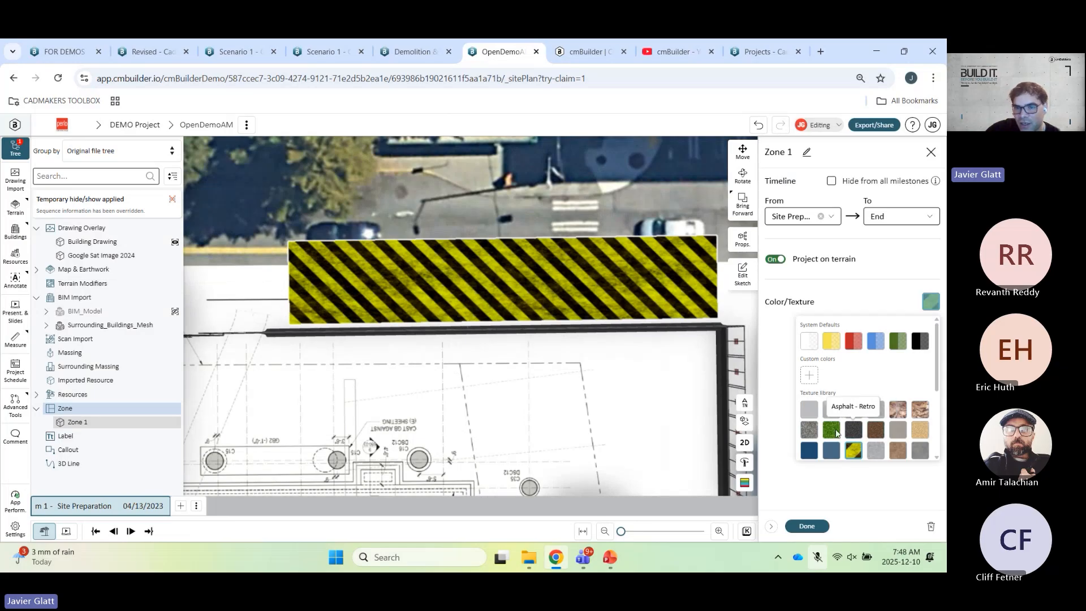
click(809, 451)
click(807, 526)
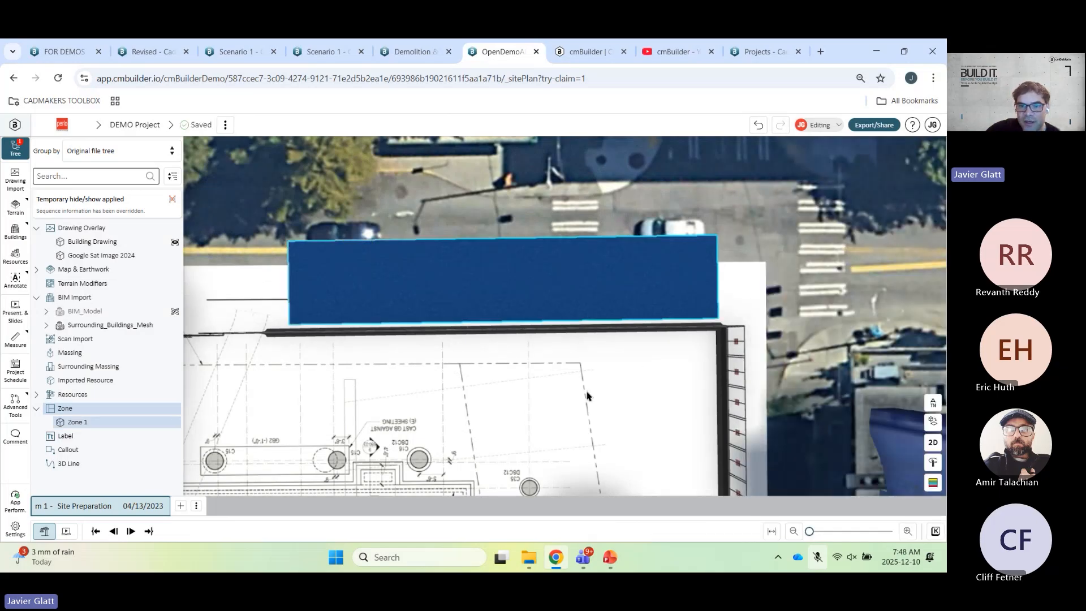
scroll(588, 396, up, 1)
click(564, 390)
- Place a label in the middle of the dark zone and set its text to "Loading Zone"
drag(565, 390, 670, 385)
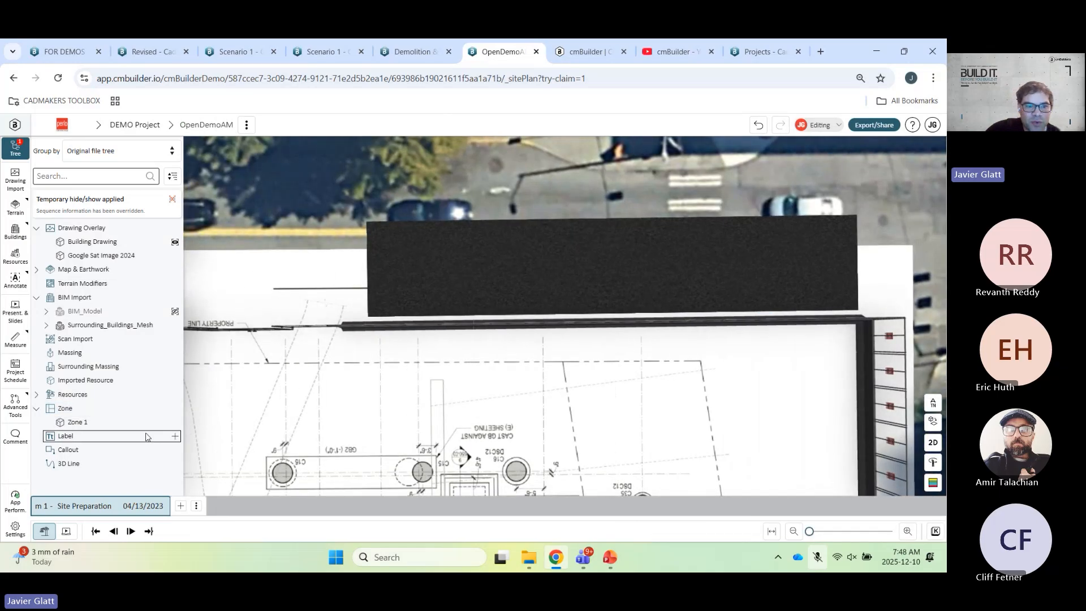
click(175, 436)
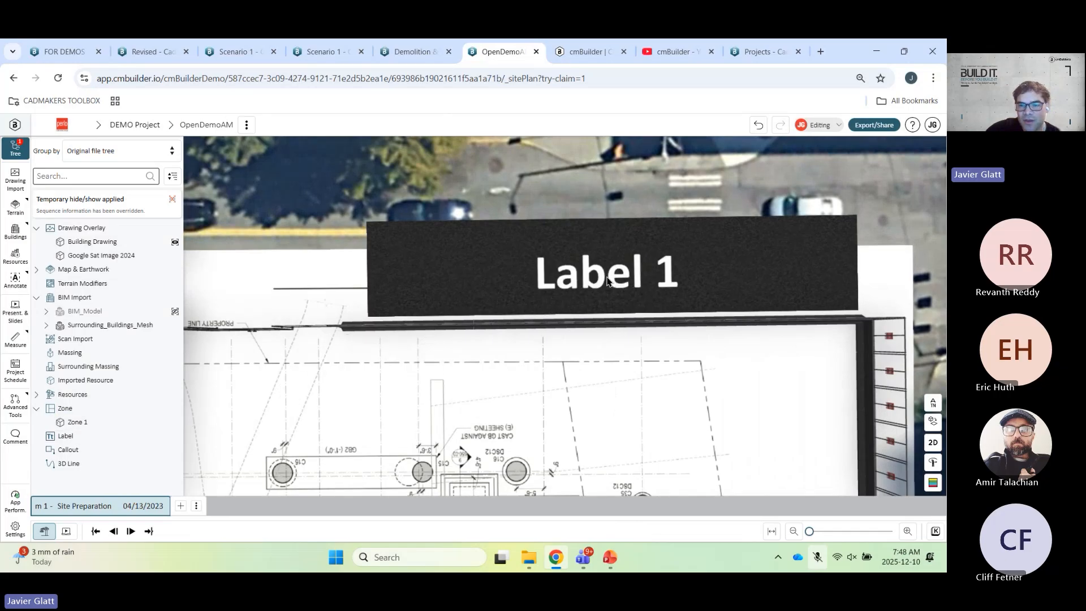
click(607, 282)
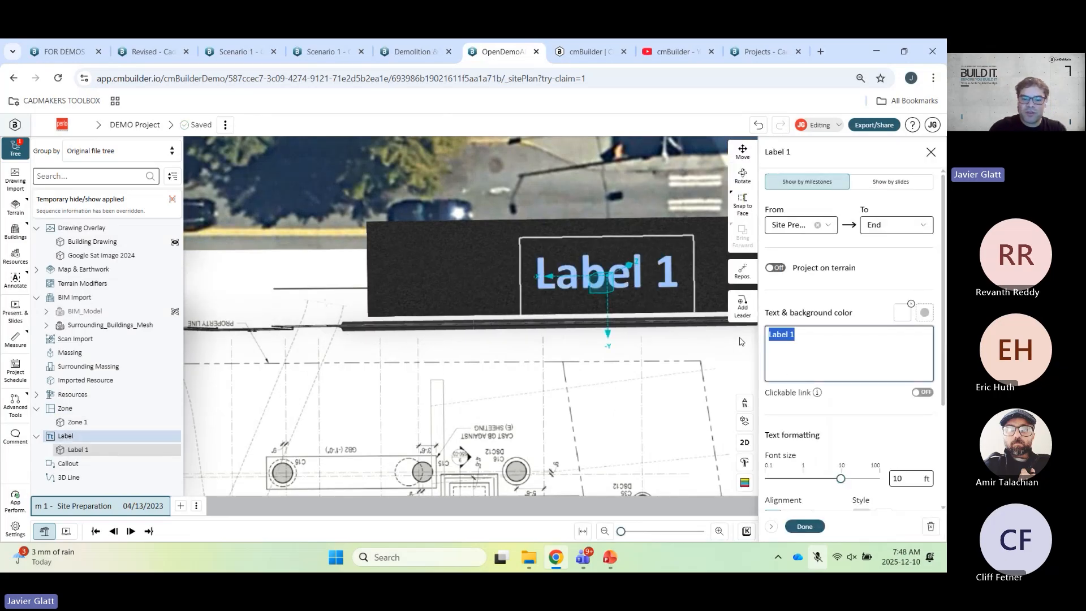
text(Loading)
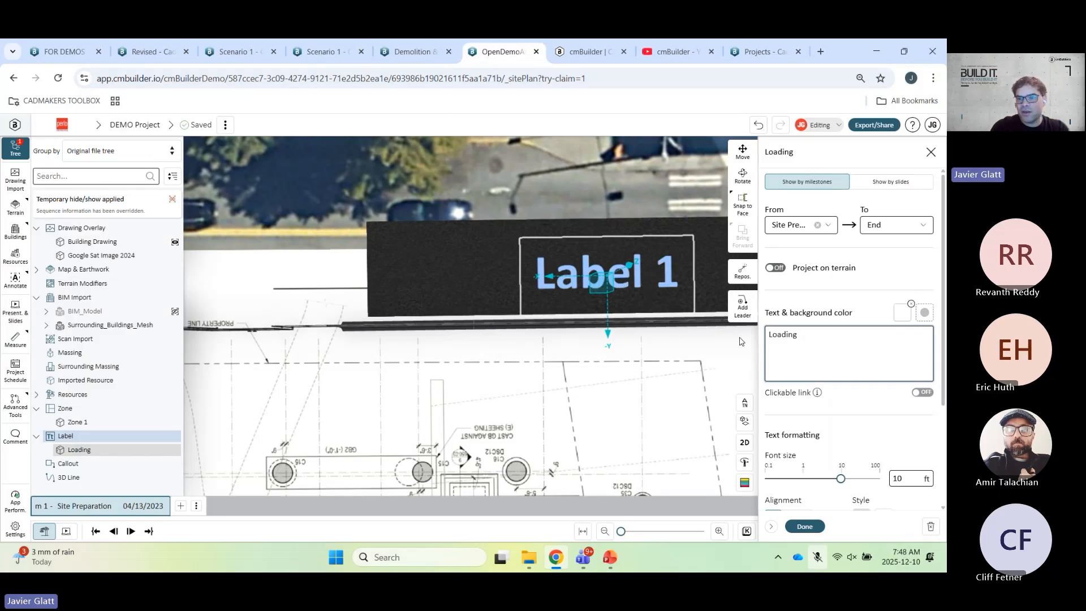
text(Zone)
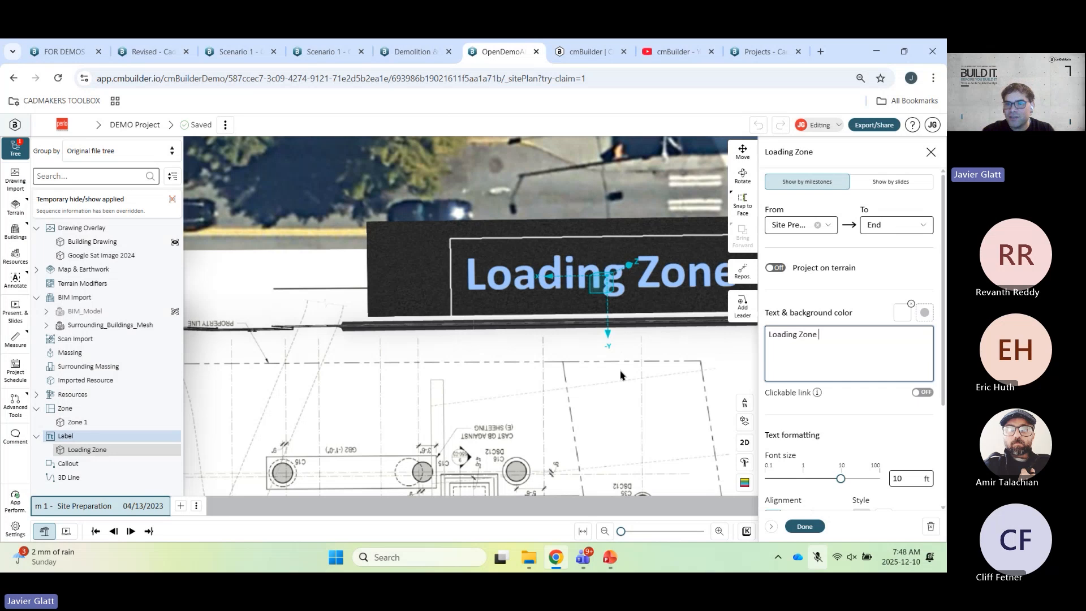
- Turn on Project on terrain for the Loading Zone label and finish editing it
drag(620, 375, 616, 395)
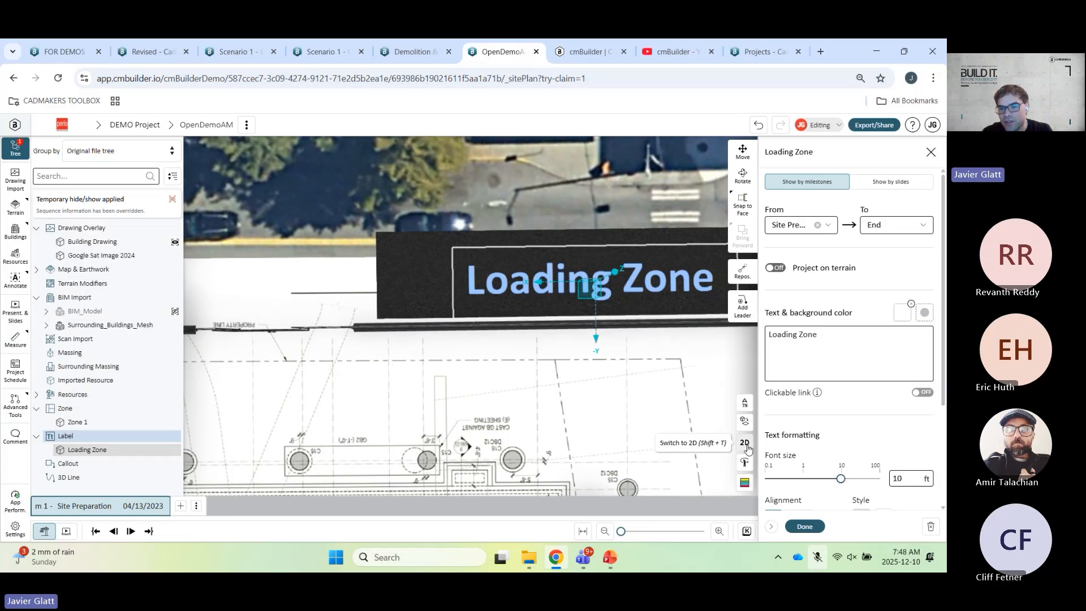
click(781, 268)
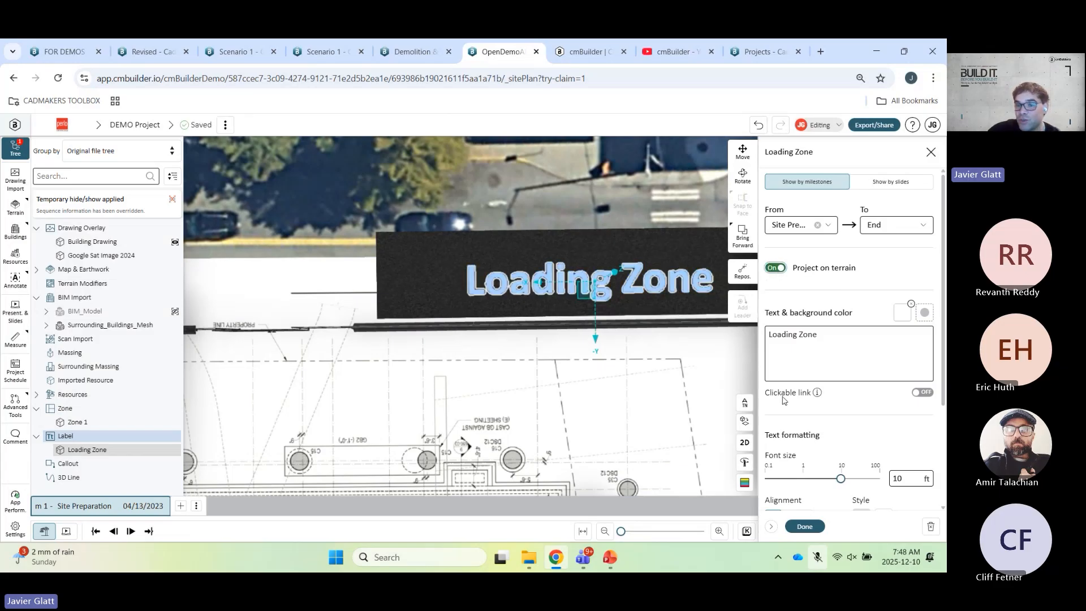
click(804, 526)
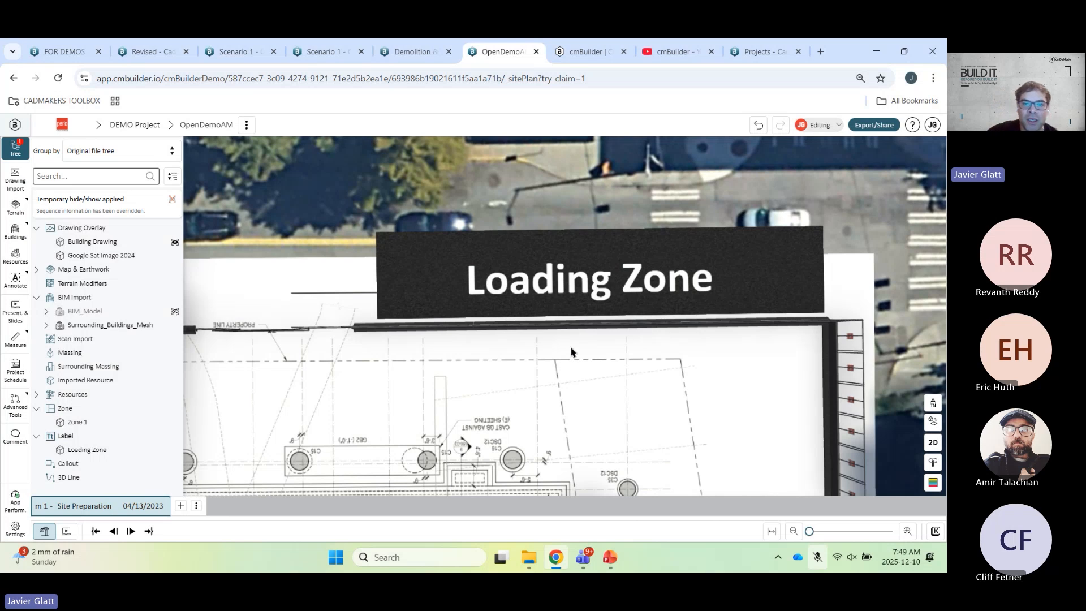
scroll(570, 354, down, 5)
middle_drag(623, 378, 640, 312)
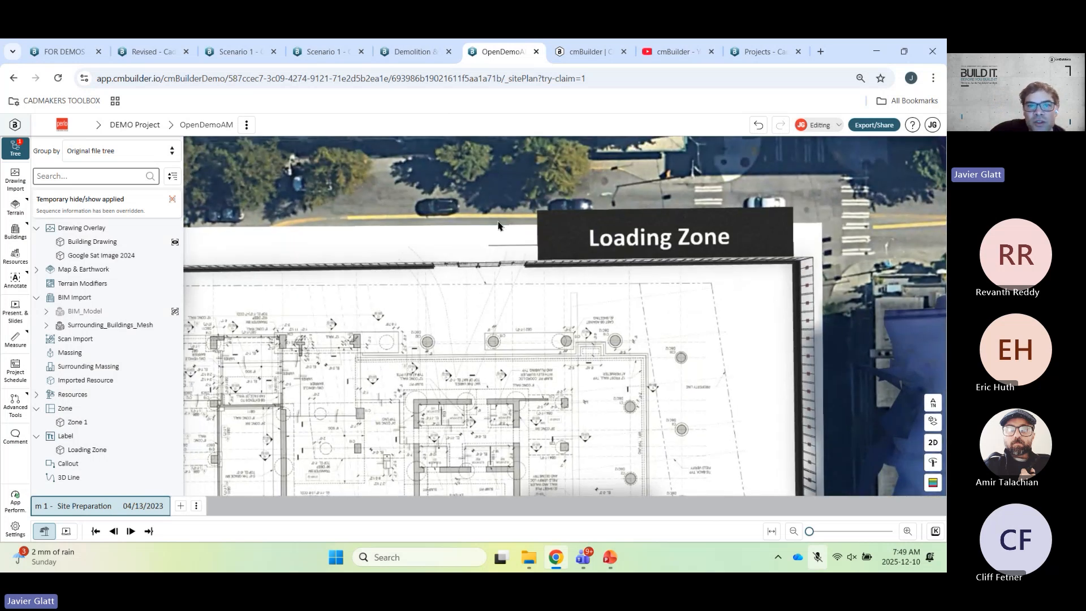
- Switch to the FOR DEMOS project and examine the finished building and its surrounding streets up close
click(53, 52)
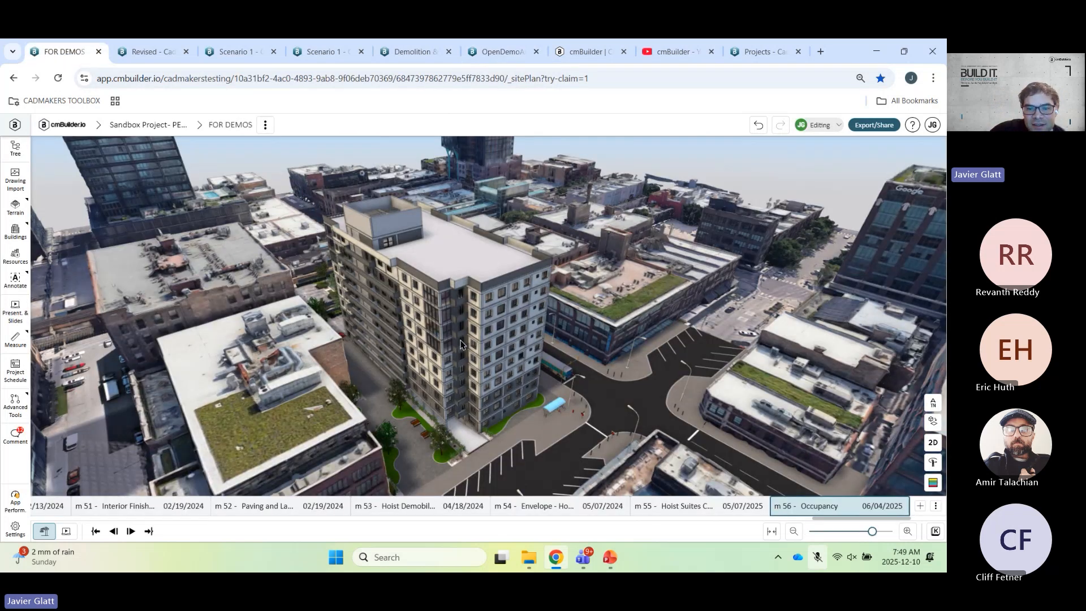
middle_drag(577, 360, 465, 374)
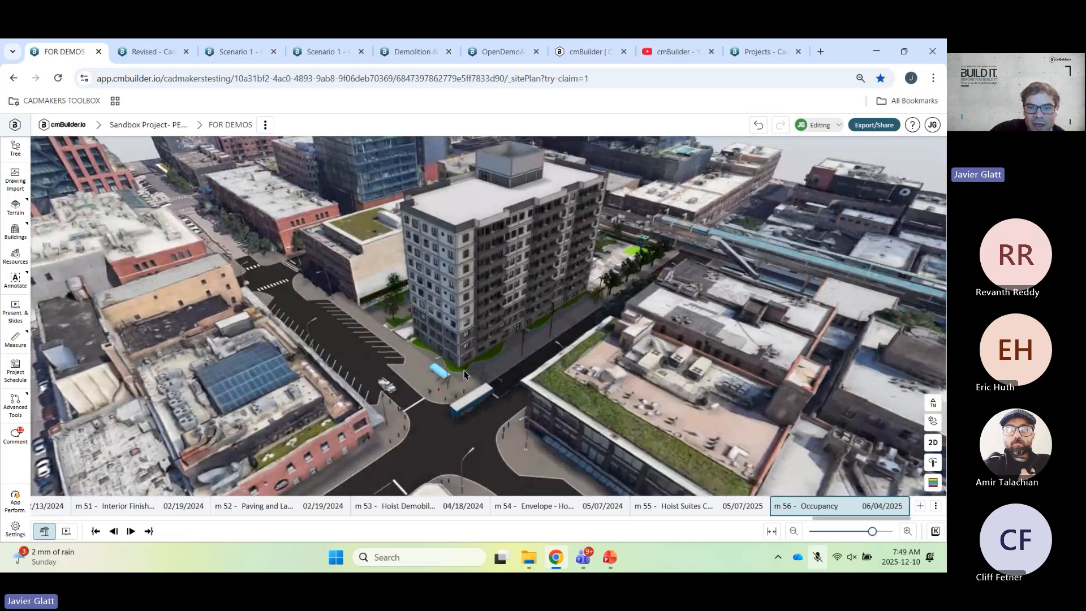
scroll(464, 373, up, 5)
scroll(440, 432, up, 3)
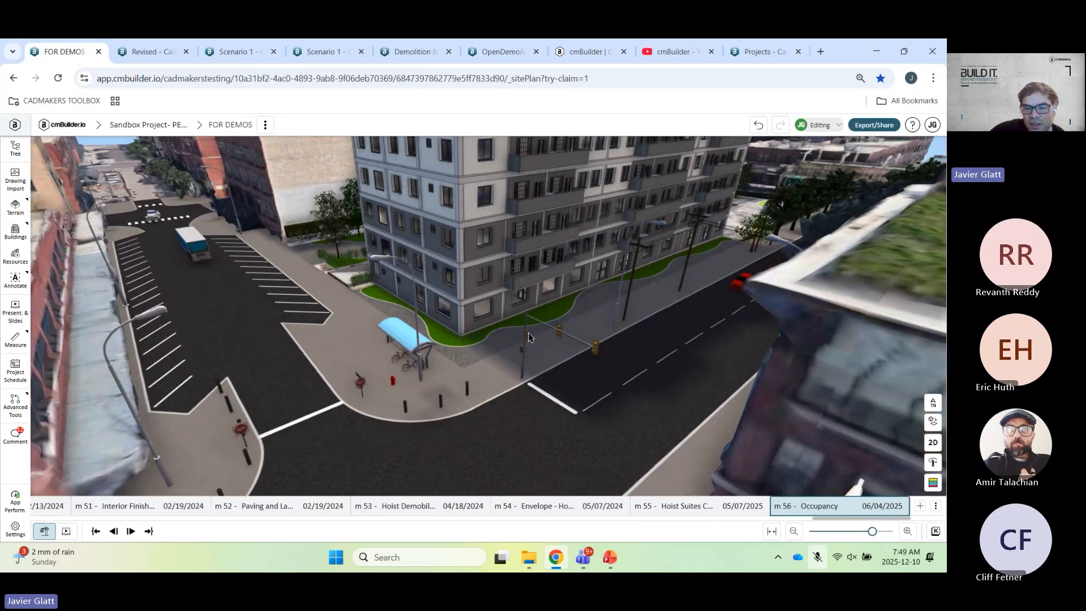
scroll(540, 344, down, 5)
middle_drag(506, 346, 535, 395)
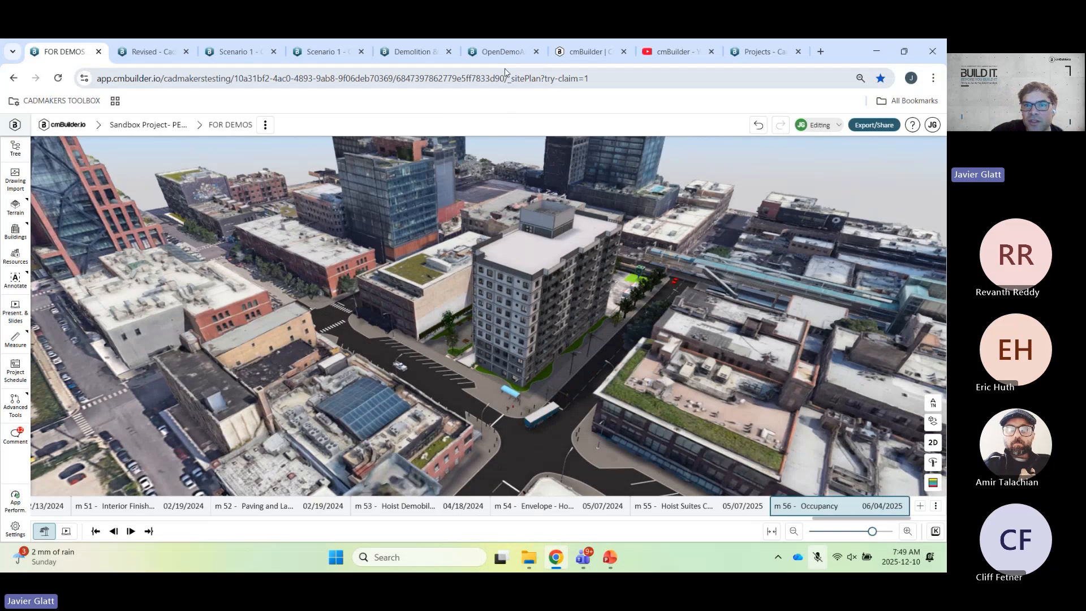
- Return to the OpenDemoAM site plan, search the resource library for "stacked" and choose the Stacked 20ft Container Office
click(503, 51)
drag(521, 353, 537, 337)
scroll(579, 340, down, 3)
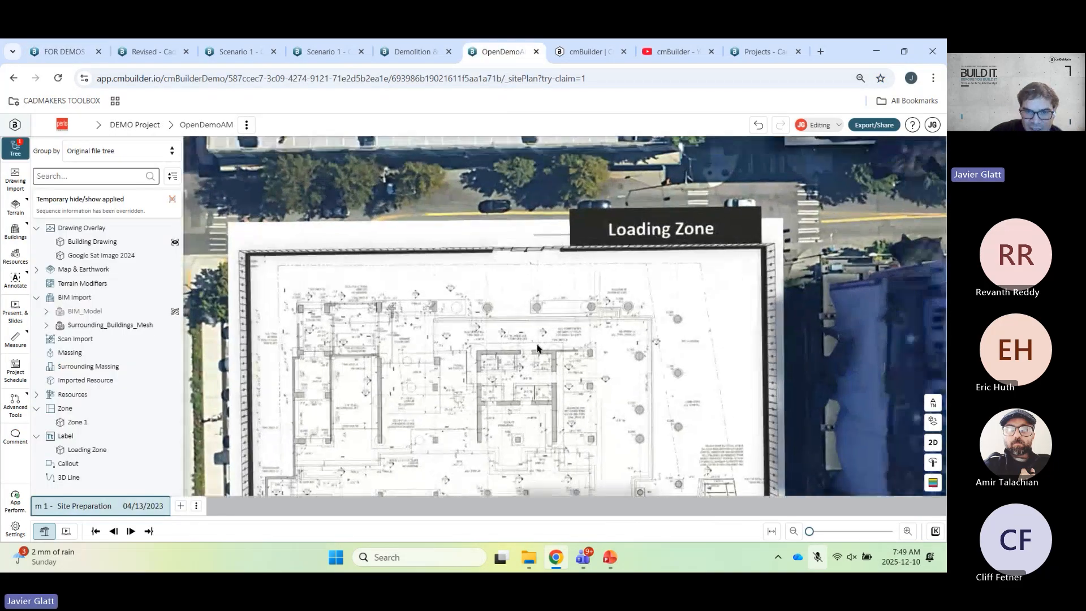
scroll(538, 349, up, 3)
drag(544, 271, 585, 269)
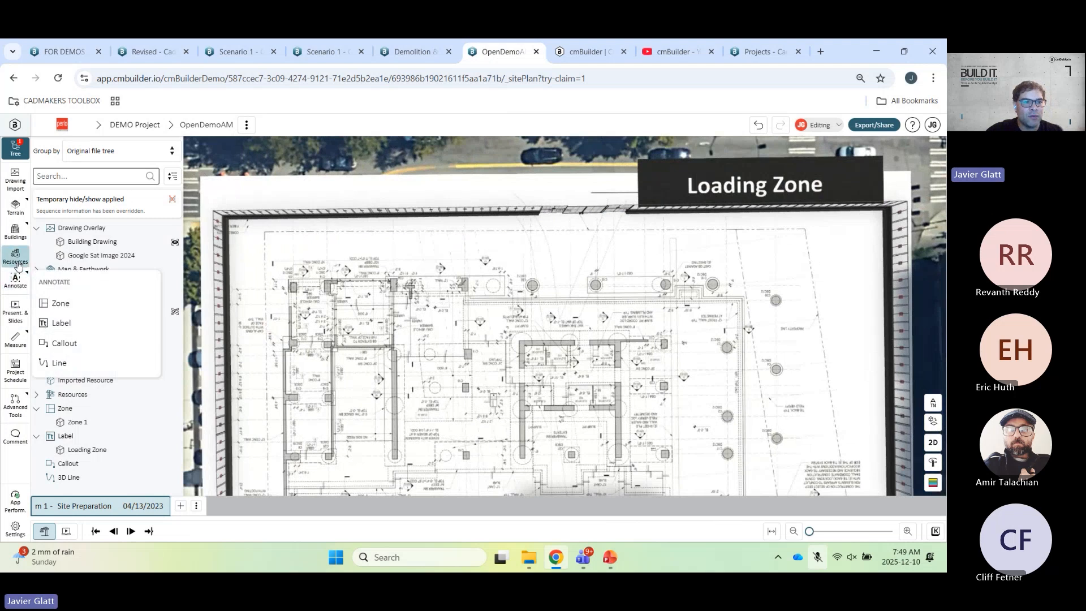
click(16, 260)
click(869, 178)
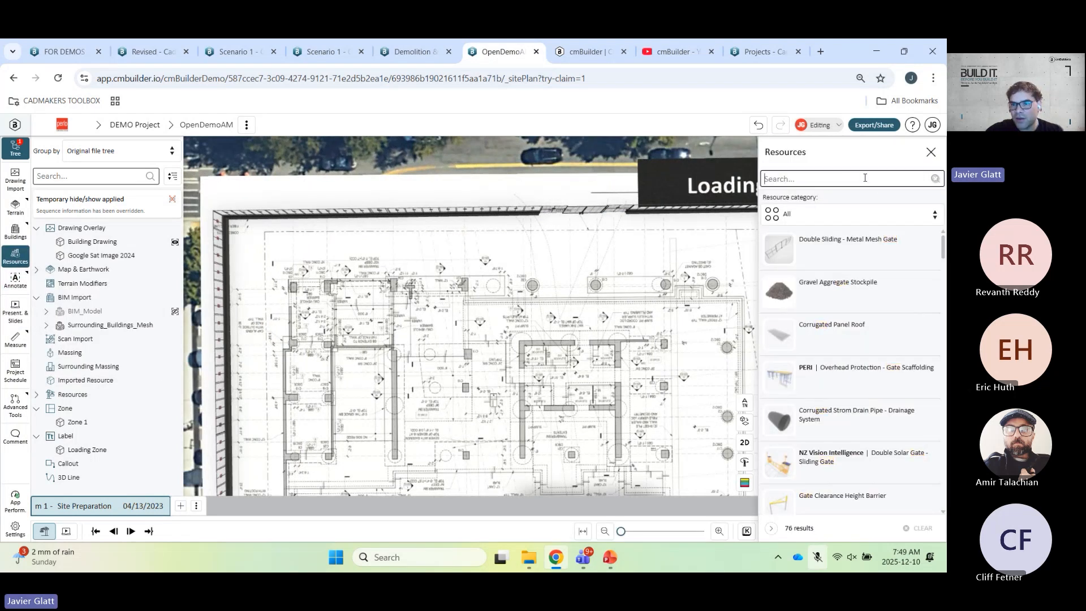
text(stacked)
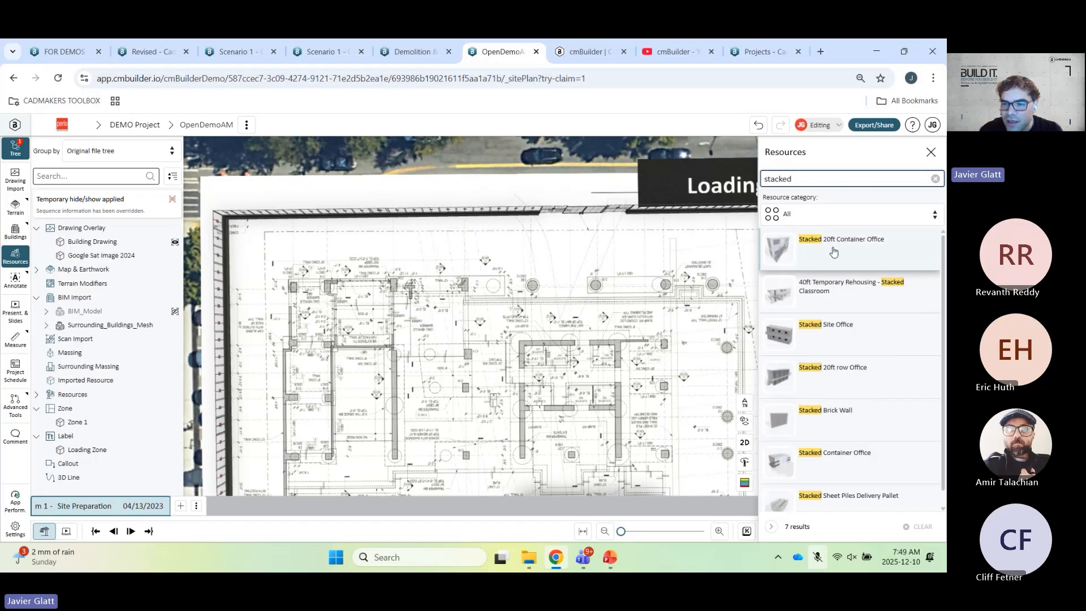
click(833, 252)
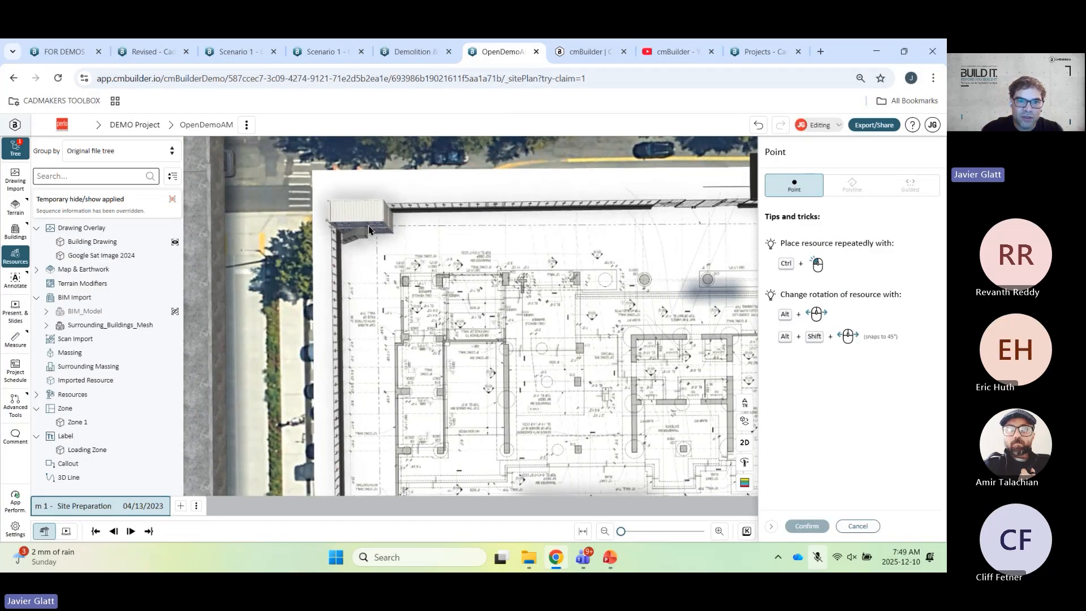
- Place four stacked container offices side by side along the street-side fence, starting at the corner farthest from the Loading Zone
ctrl+click(368, 229)
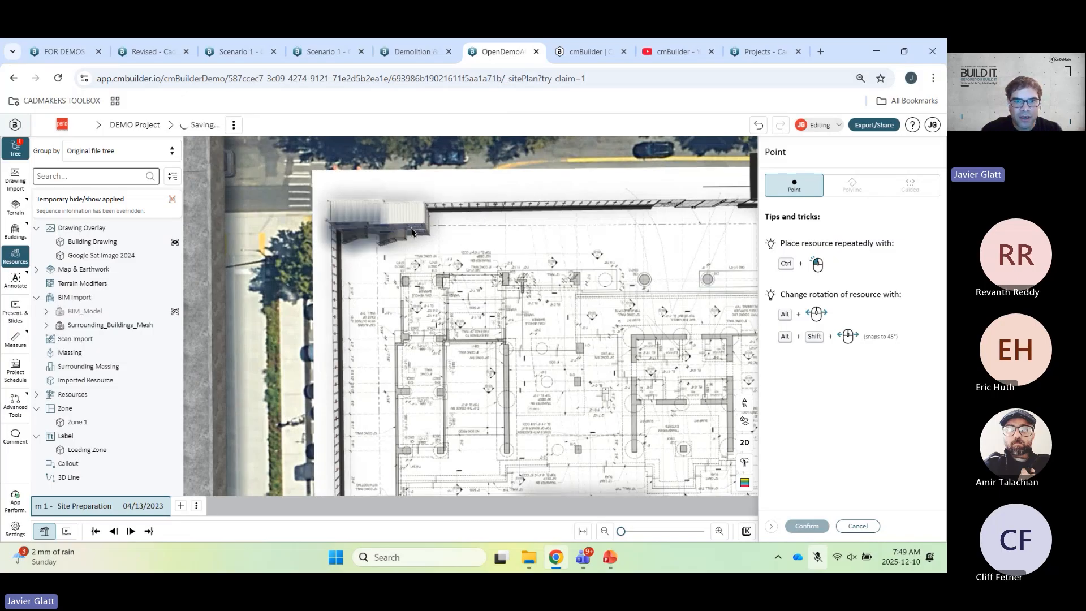
ctrl+click(419, 227)
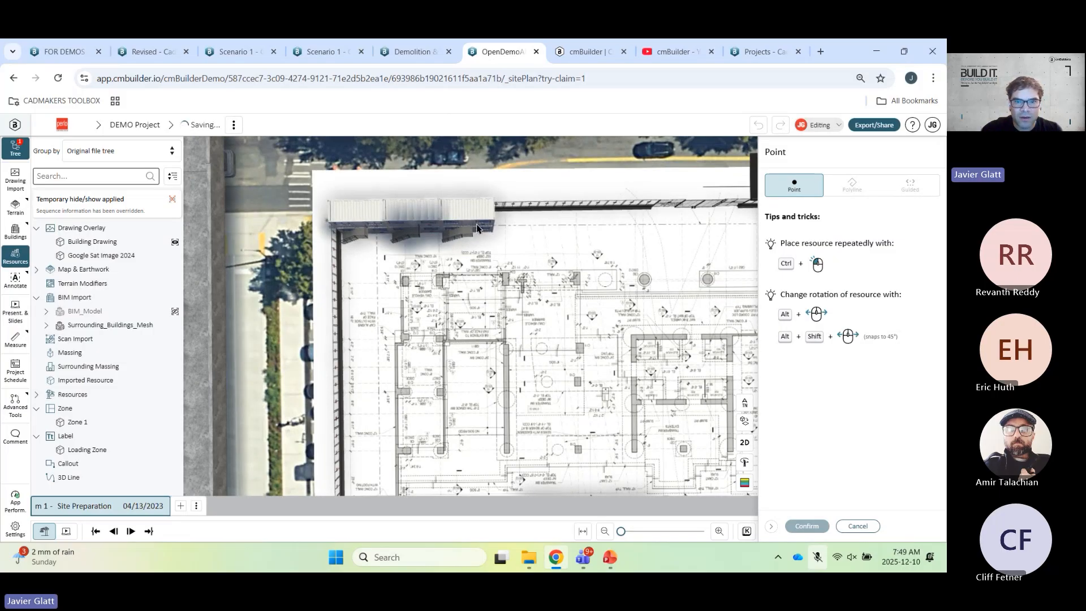
ctrl+click(469, 228)
click(518, 229)
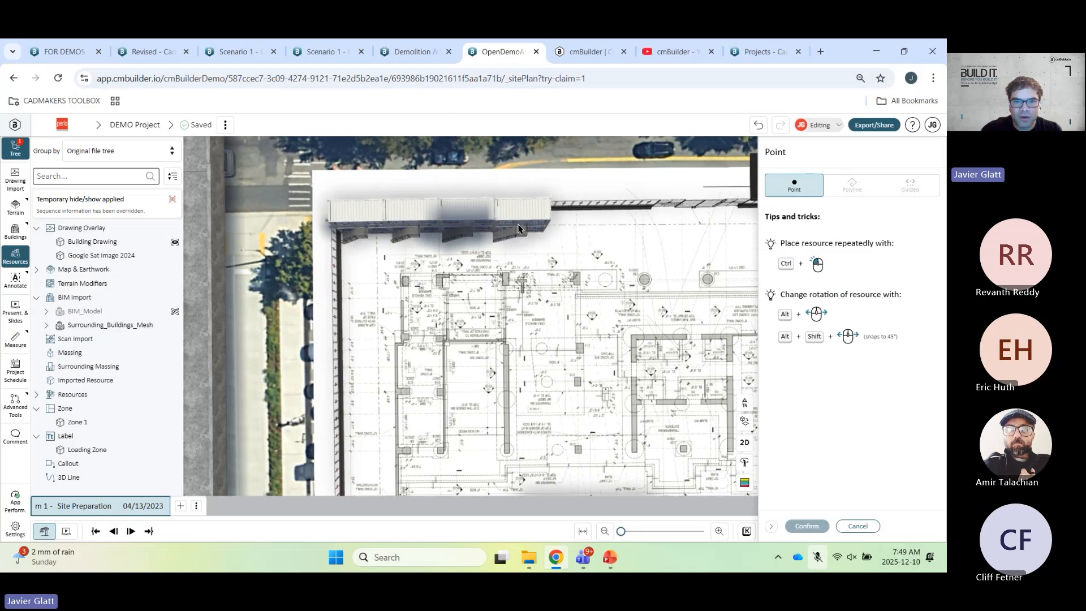
- Set the logo position to B on the container office at the gate end of the row and deselect it
drag(697, 422, 457, 233)
right_drag(457, 233, 325, 443)
scroll(501, 418, up, 4)
drag(502, 418, 459, 402)
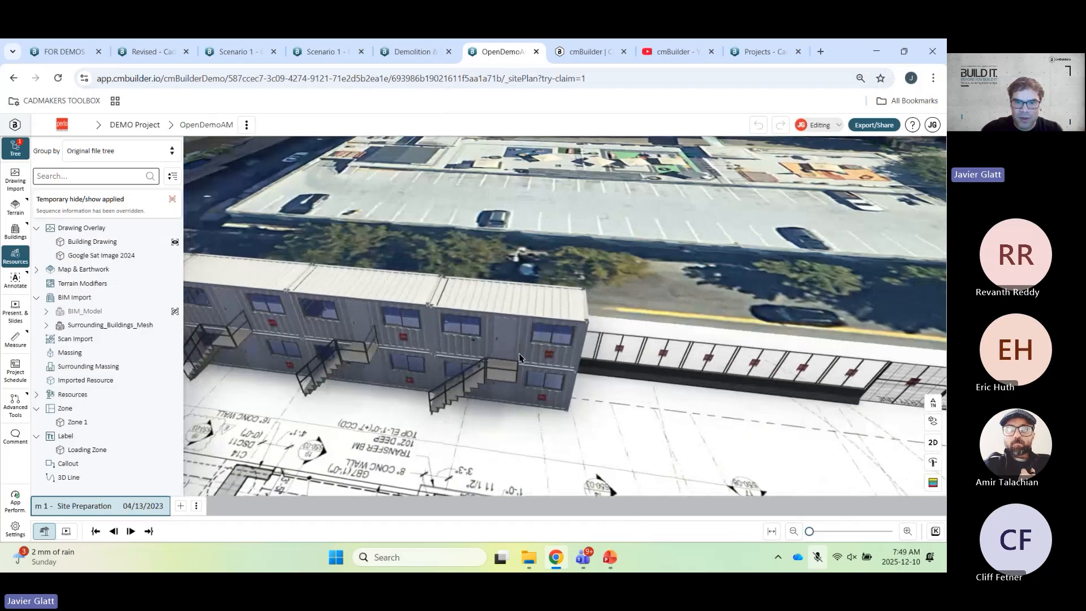
click(520, 359)
click(905, 289)
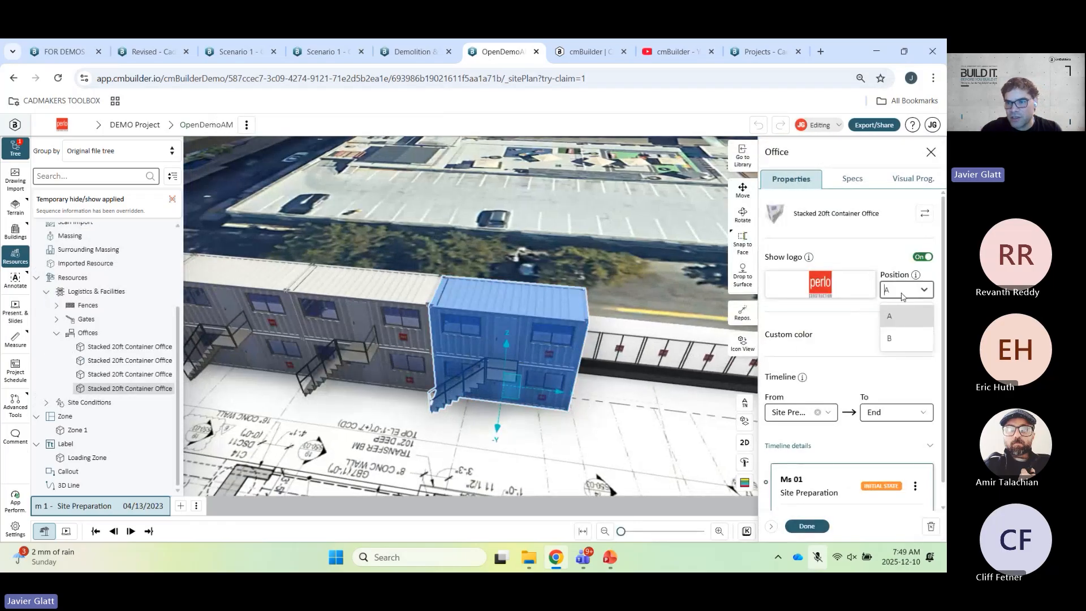
click(903, 334)
click(642, 441)
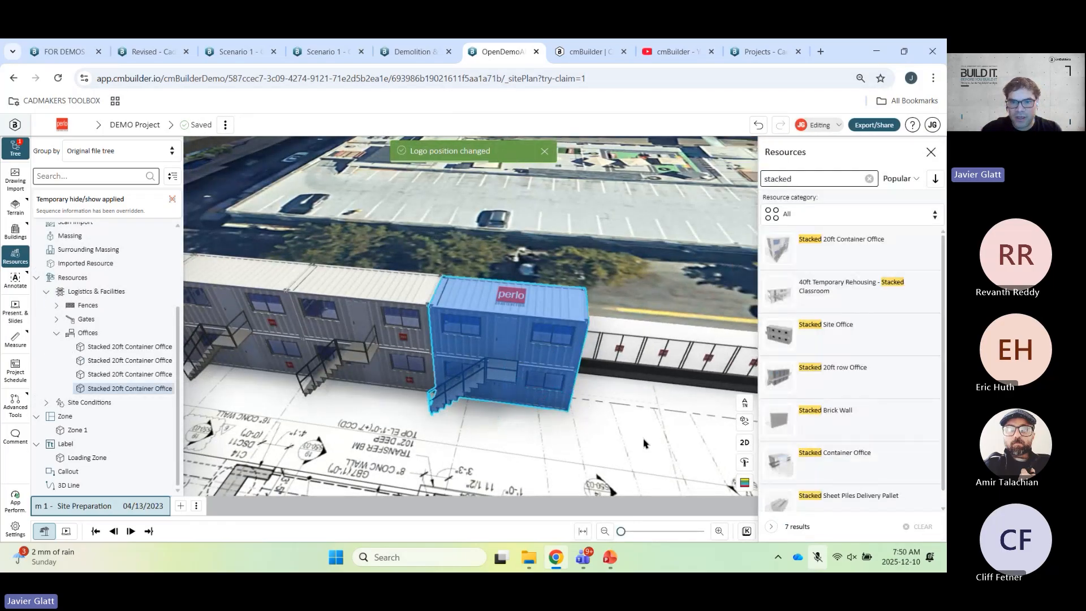
- Examine the row of branded container offices in 3D and its position on the overall site plan
drag(566, 368, 500, 379)
scroll(491, 362, up, 2)
scroll(348, 283, down, 3)
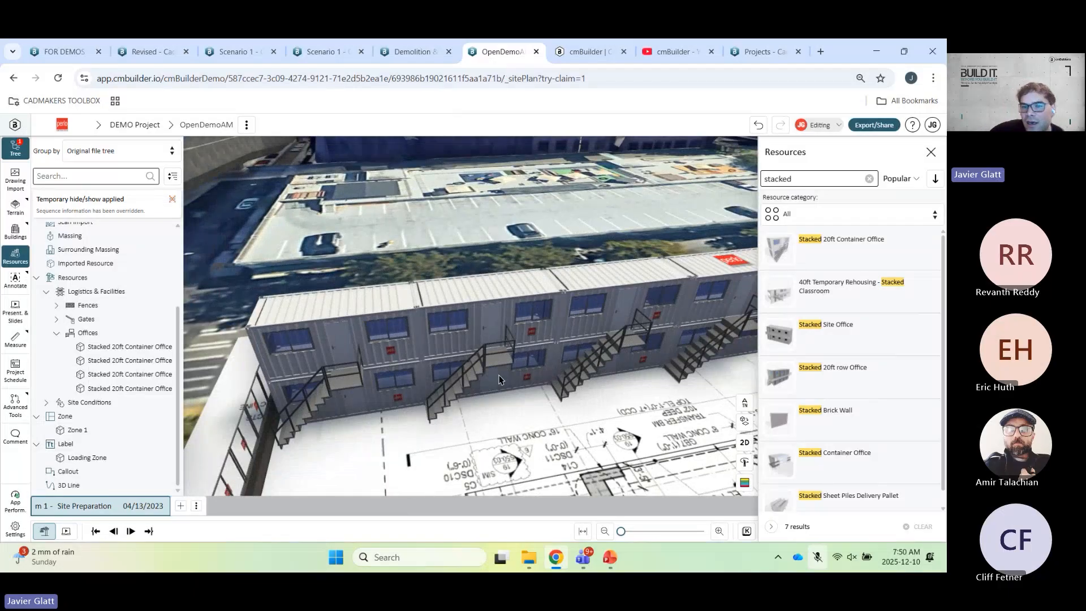
drag(506, 372, 545, 378)
scroll(542, 335, down, 3)
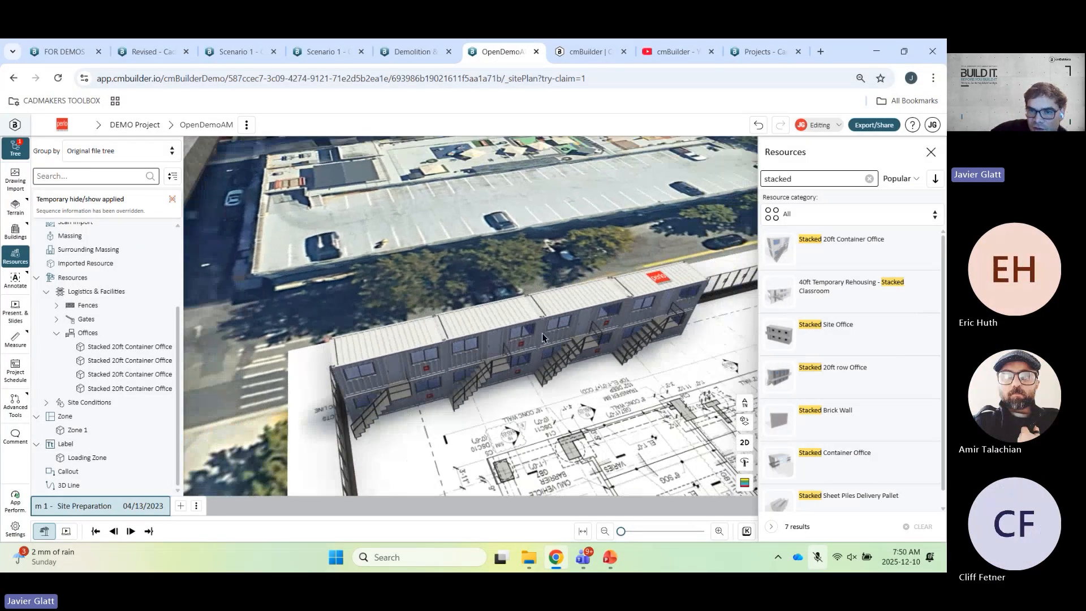
drag(541, 338, 511, 345)
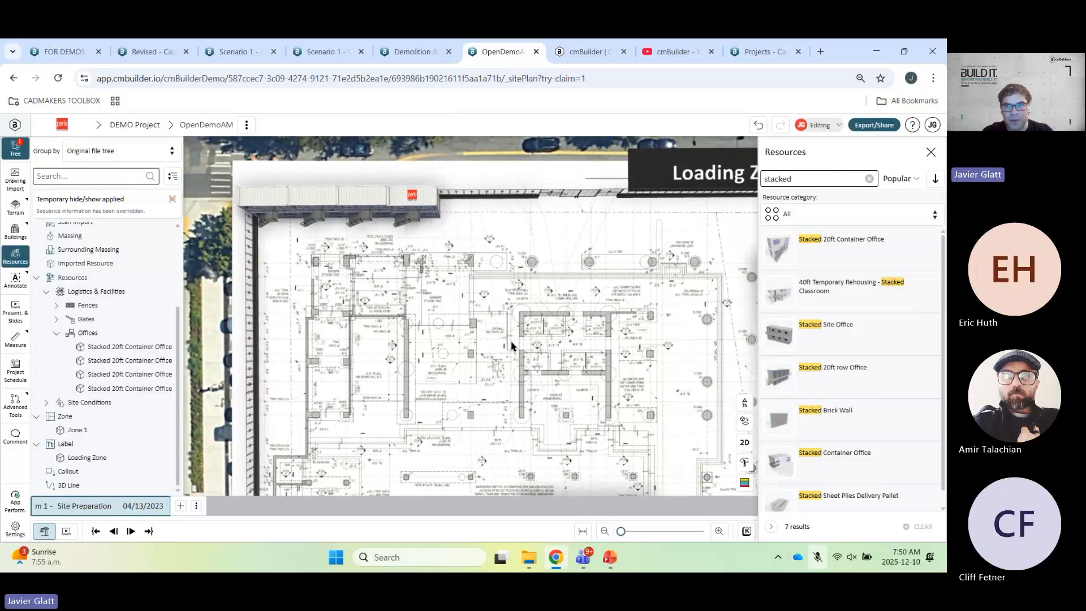
right_drag(507, 341, 472, 329)
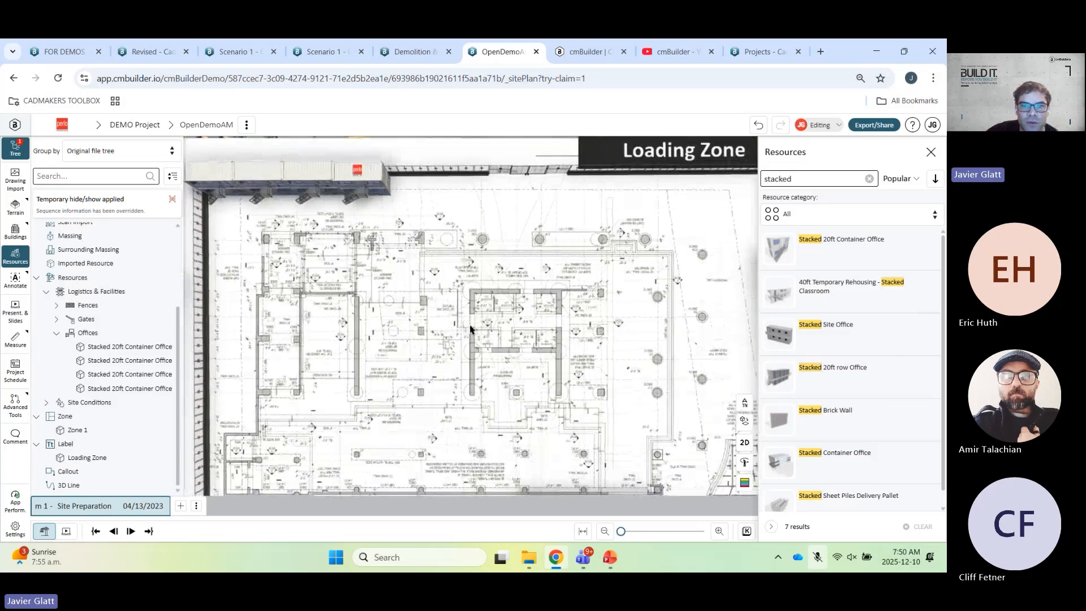
scroll(473, 345, down, 3)
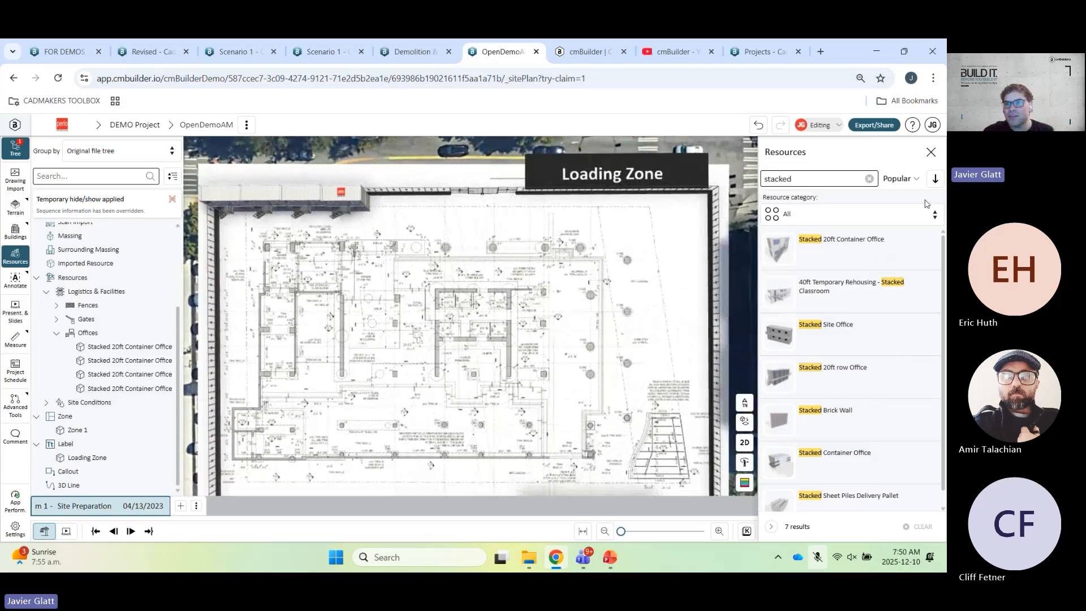
- Close the resource library and open the project's linked schedule for editing its task links
click(931, 151)
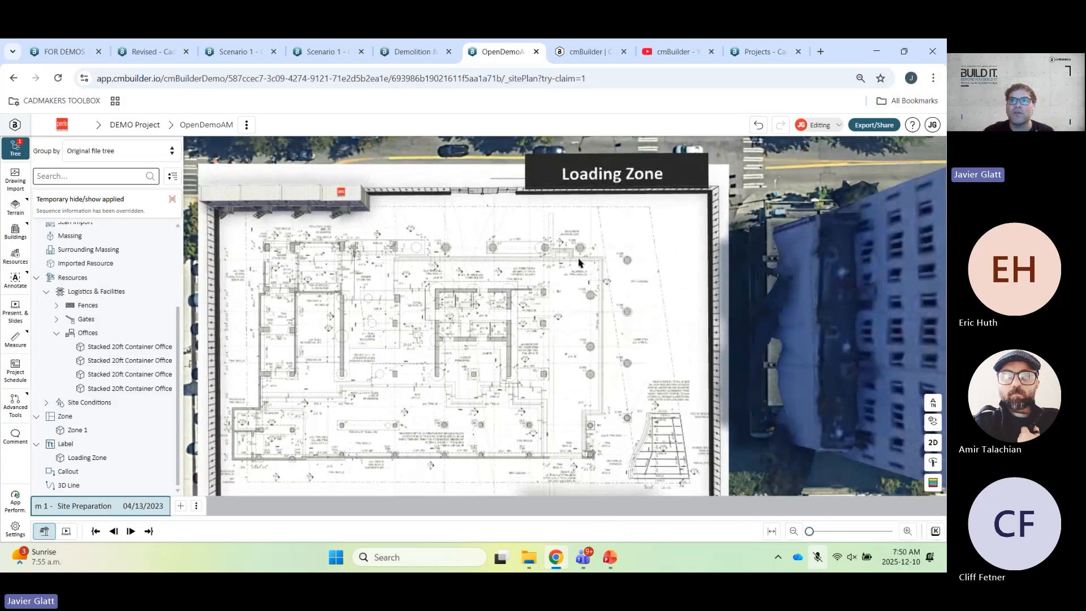
right_drag(575, 278, 606, 262)
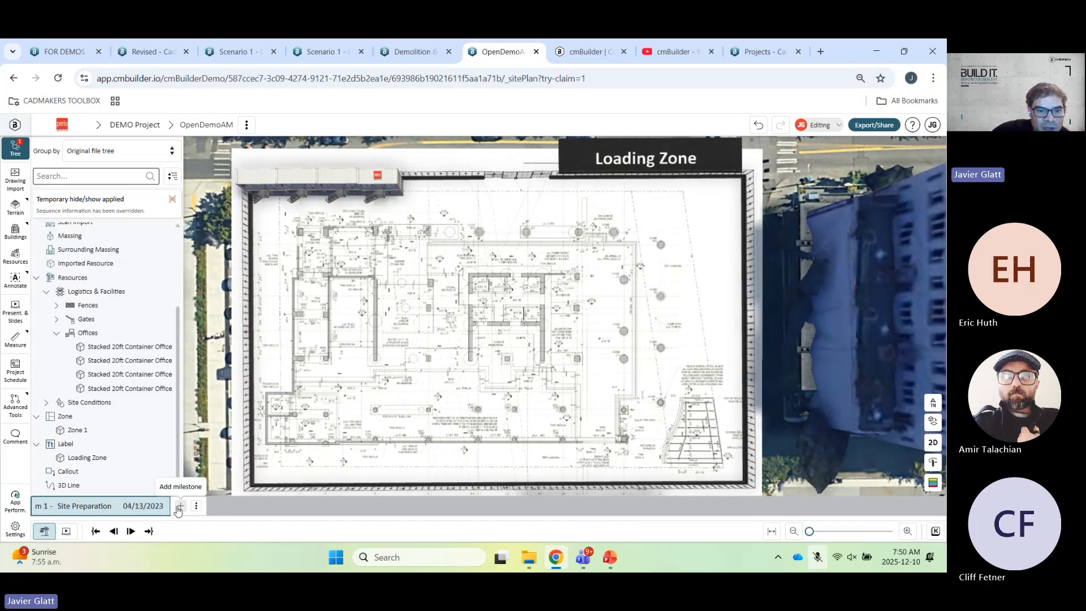
click(196, 505)
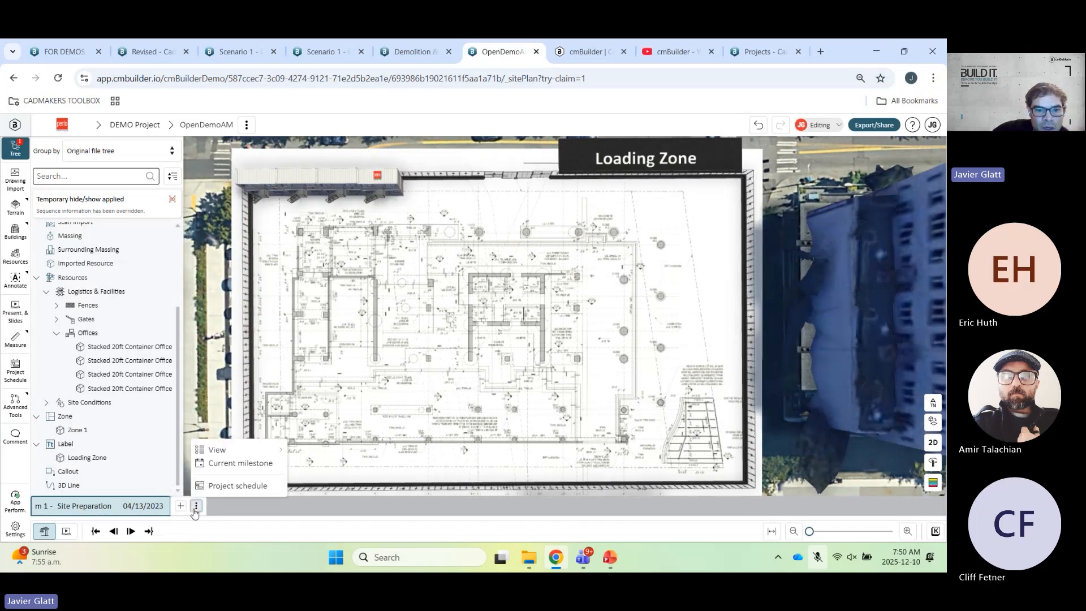
click(237, 486)
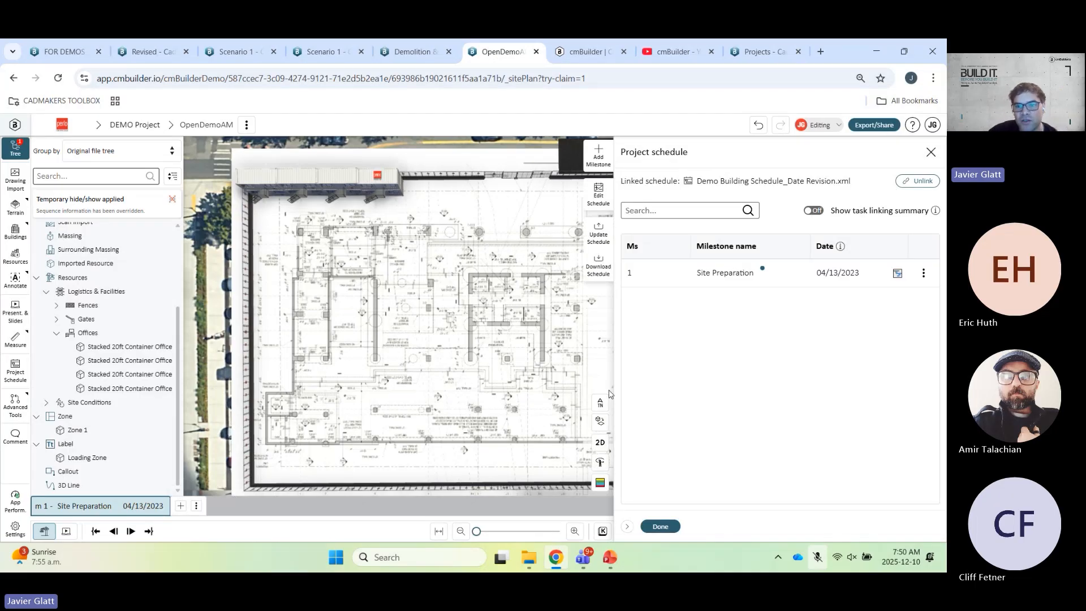
click(602, 199)
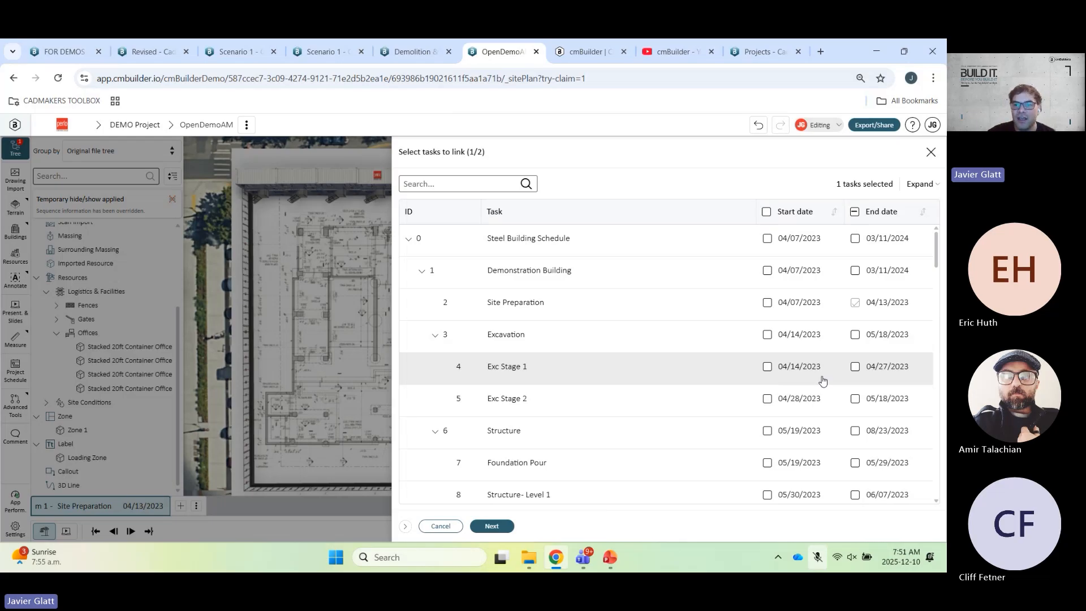
- Select the end dates of Exc Stage 1, Exc Stage 2, Foundation Pour, Structure- Level 8 and Façade- Level 18 for linking
click(855, 367)
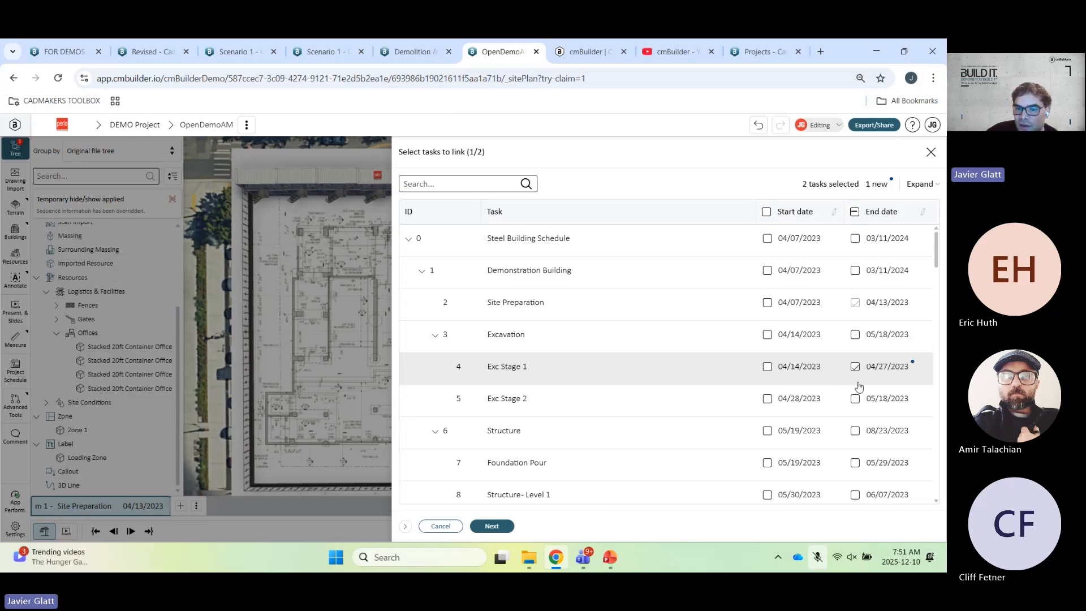
click(855, 399)
click(855, 462)
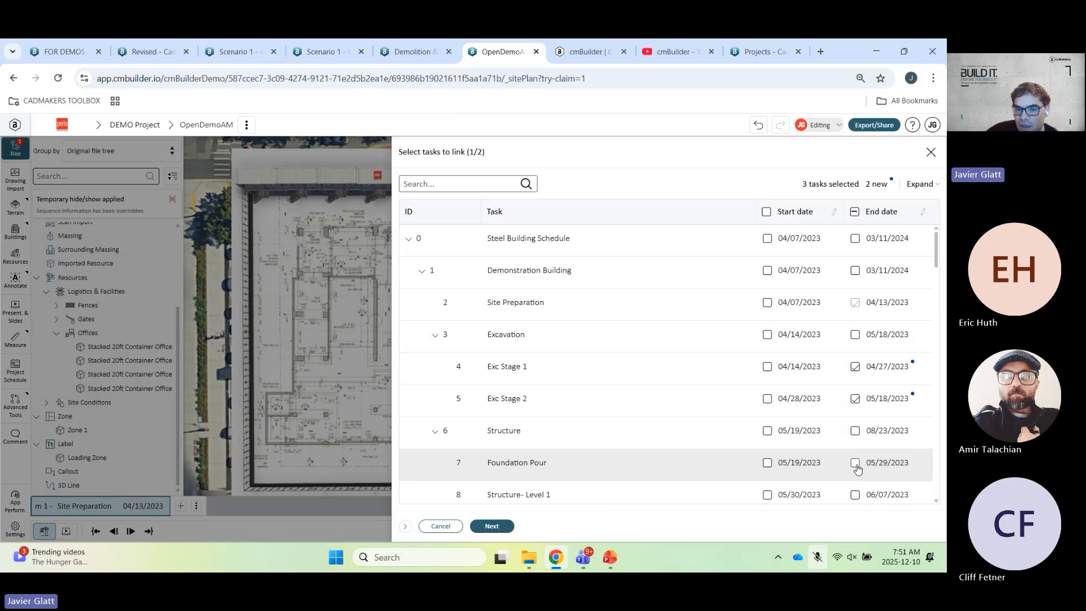
scroll(781, 425, down, 3)
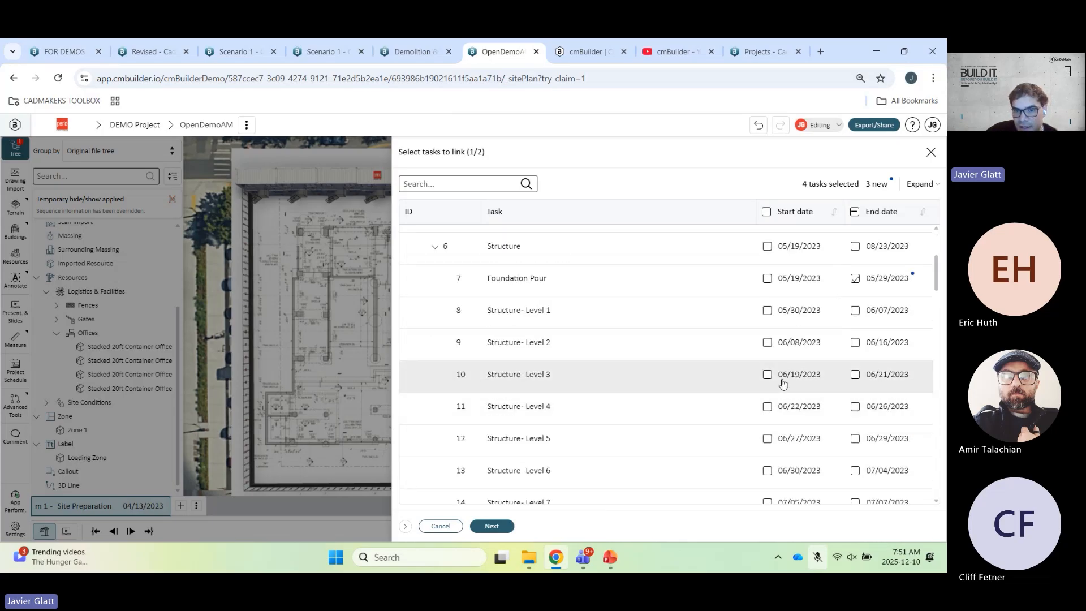
scroll(783, 384, down, 1)
click(855, 473)
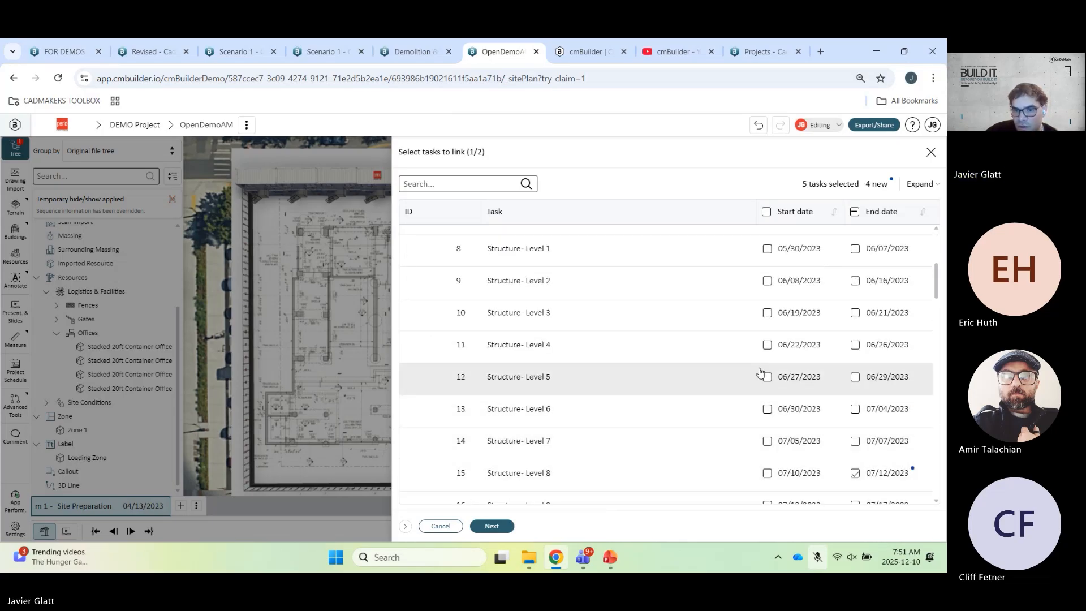
scroll(755, 372, down, 2)
scroll(754, 371, down, 12)
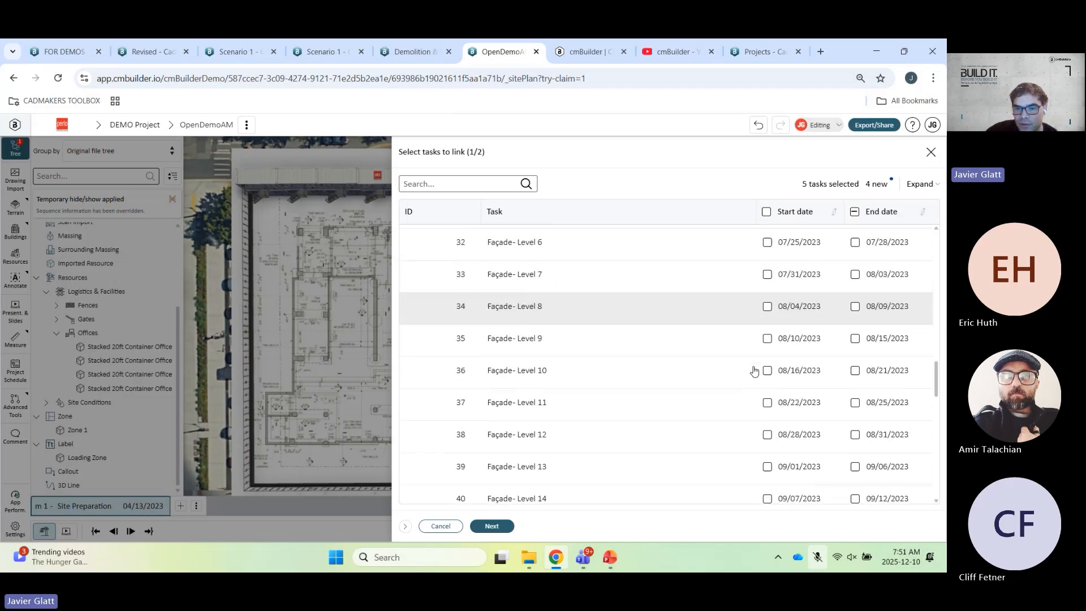
scroll(755, 371, down, 3)
click(854, 359)
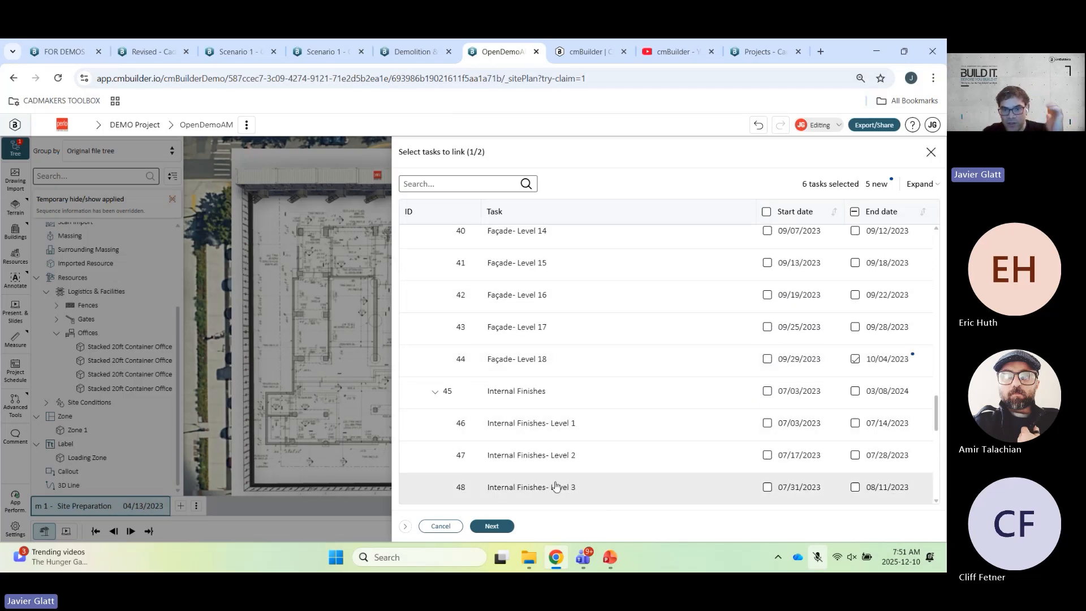
- Review the selected schedule tasks and apply them, creating a new milestone for each newly linked task
click(507, 524)
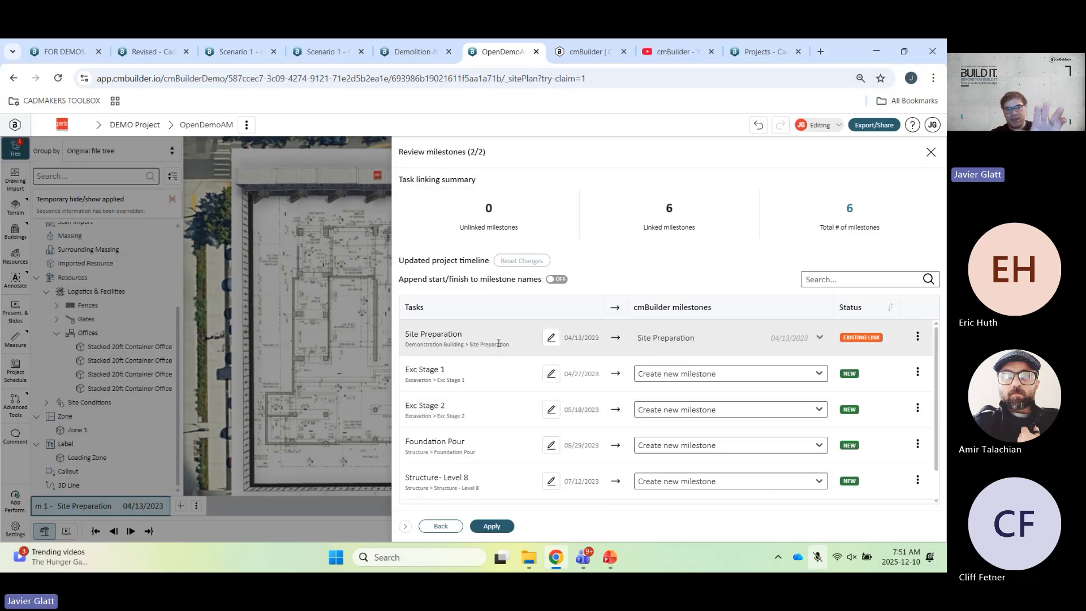
scroll(499, 343, down, 1)
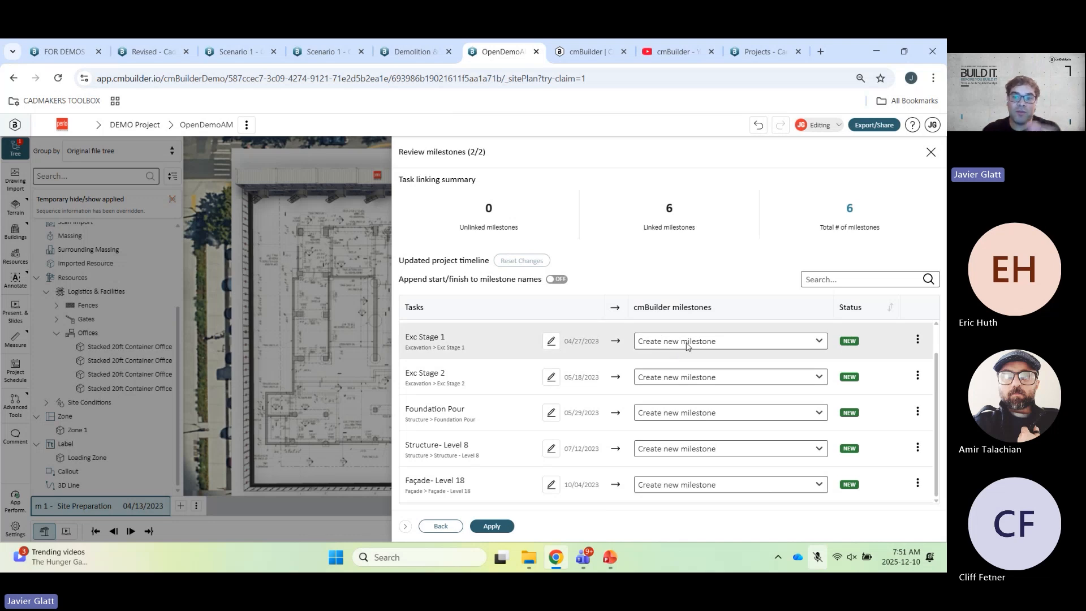
click(499, 526)
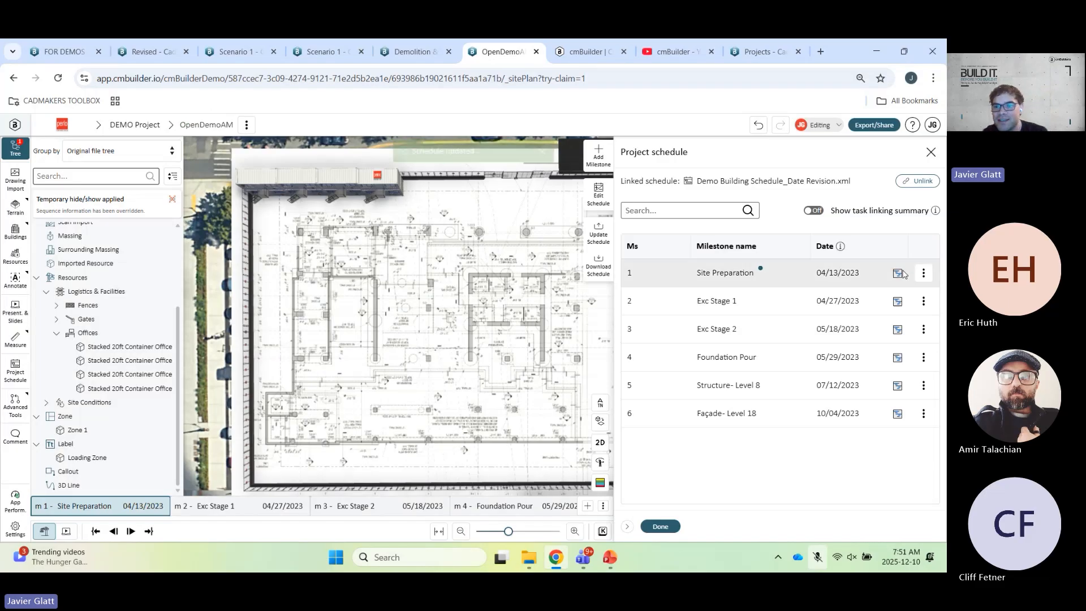
mouse_move(898, 280)
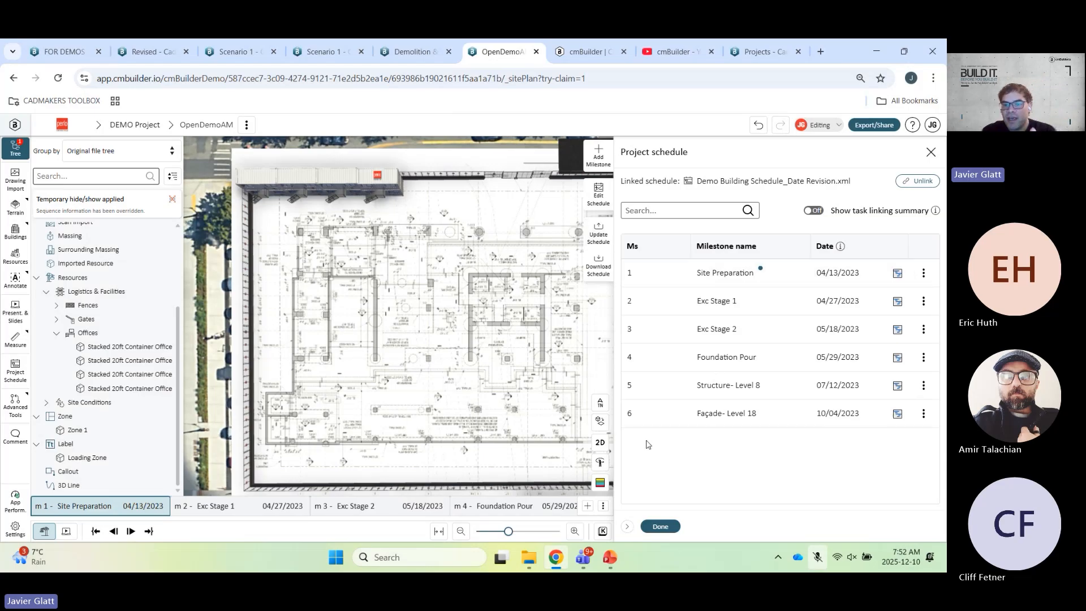
- Close the project schedule and sketch a rectangular earthwork cut about 137 ft by 110 ft beside the container offices for Exc Stage 1
click(675, 527)
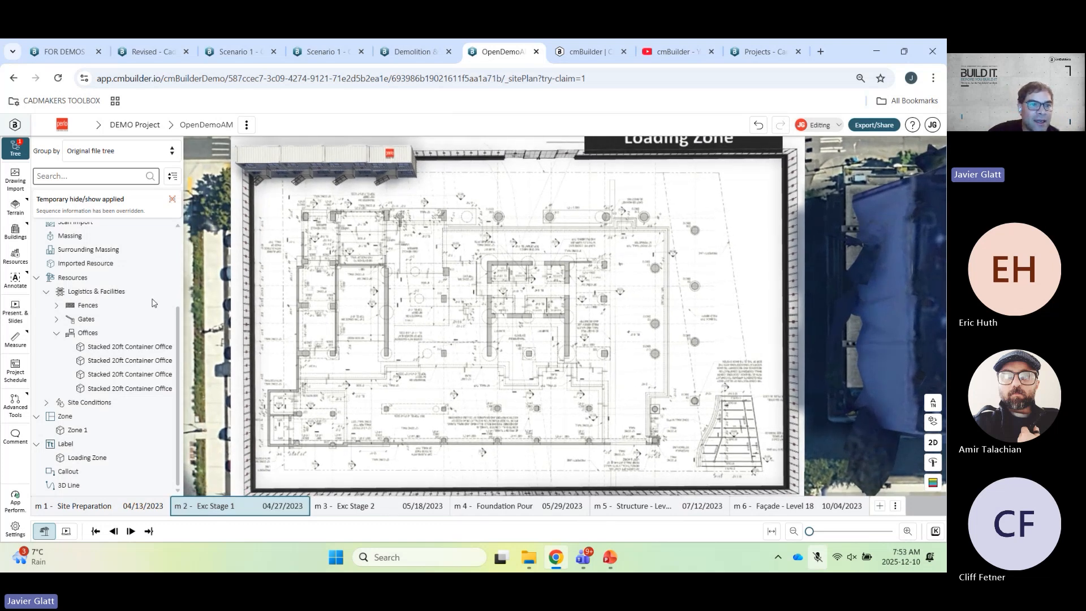
scroll(154, 303, up, 3)
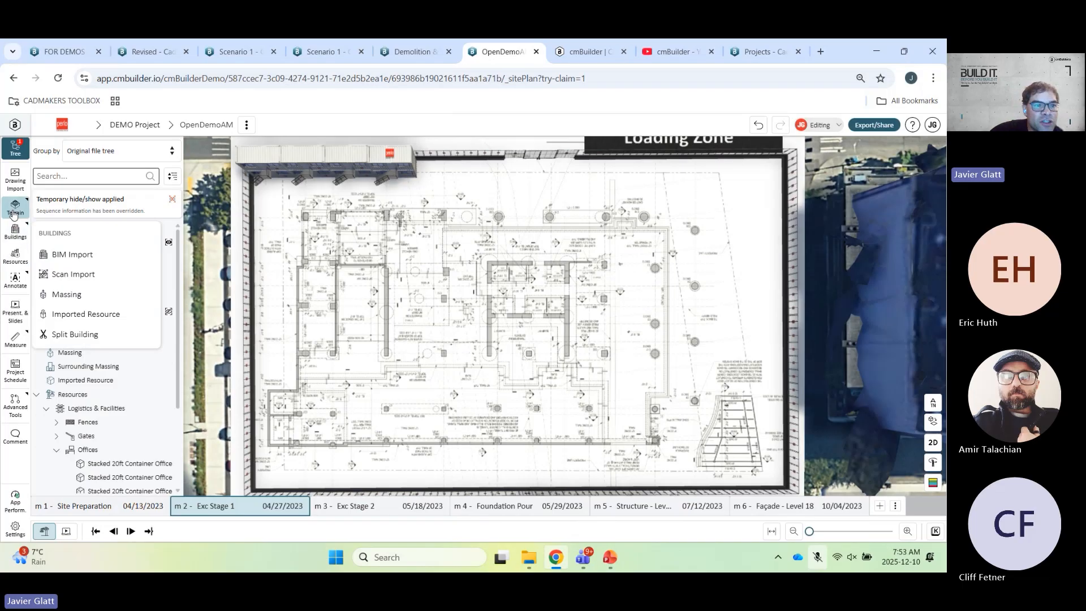
mouse_move(14, 212)
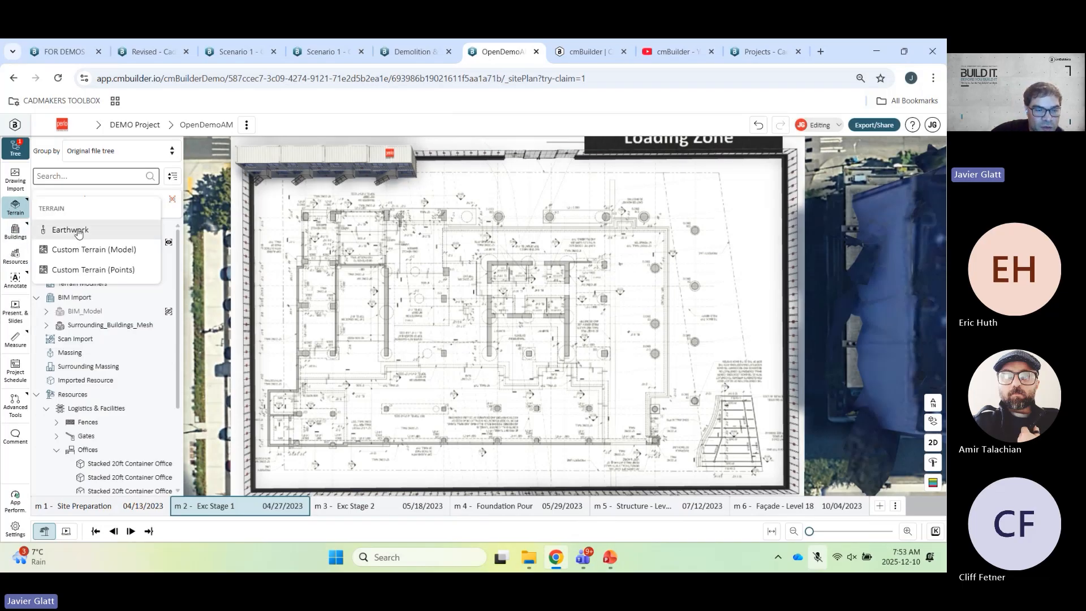
click(78, 233)
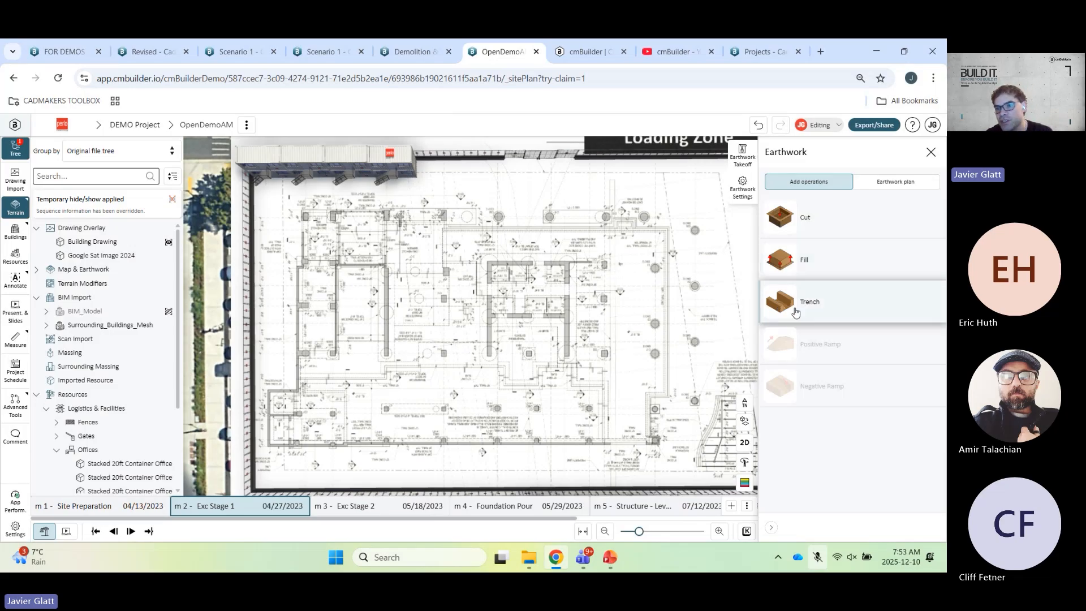
click(810, 228)
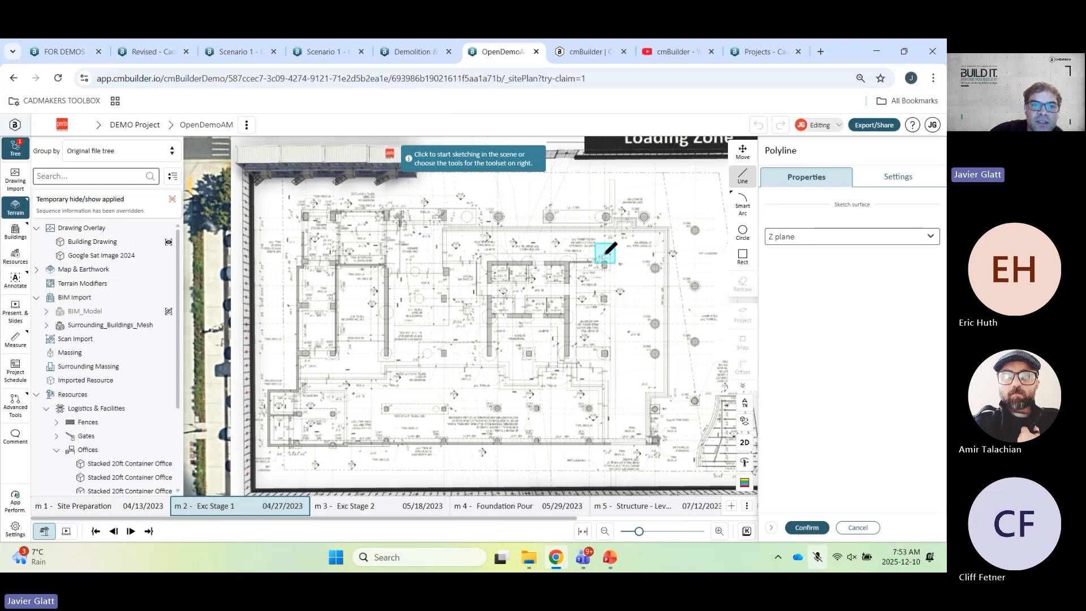
click(260, 202)
click(262, 478)
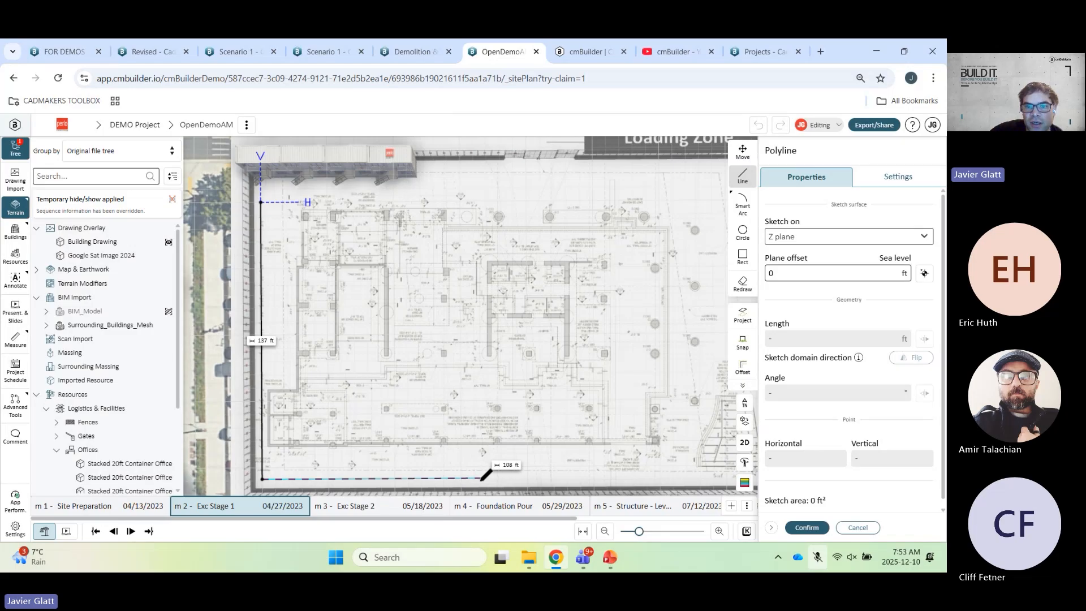
click(484, 478)
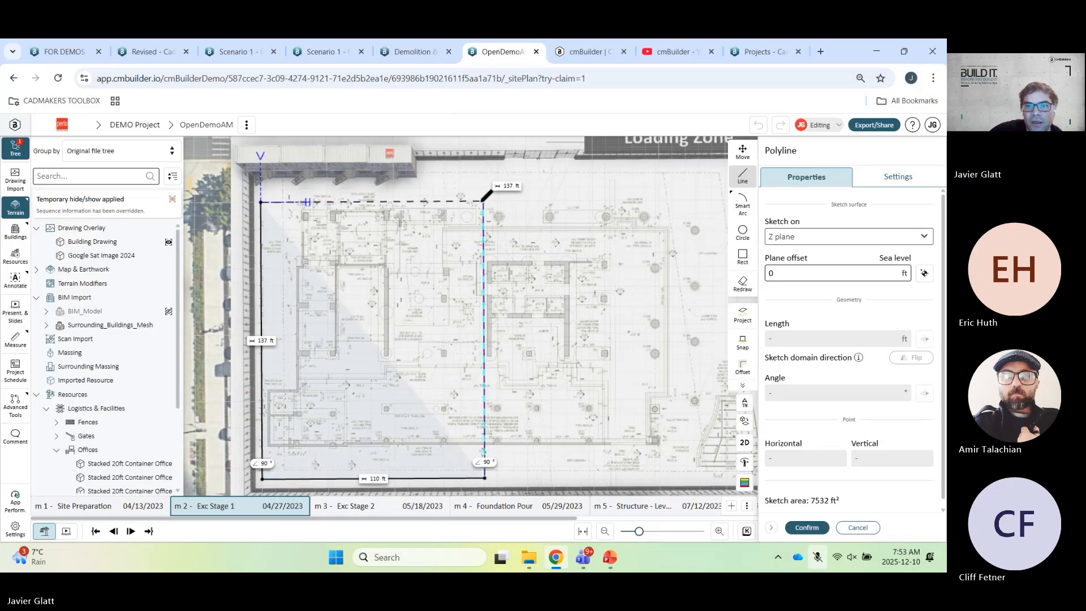
click(484, 201)
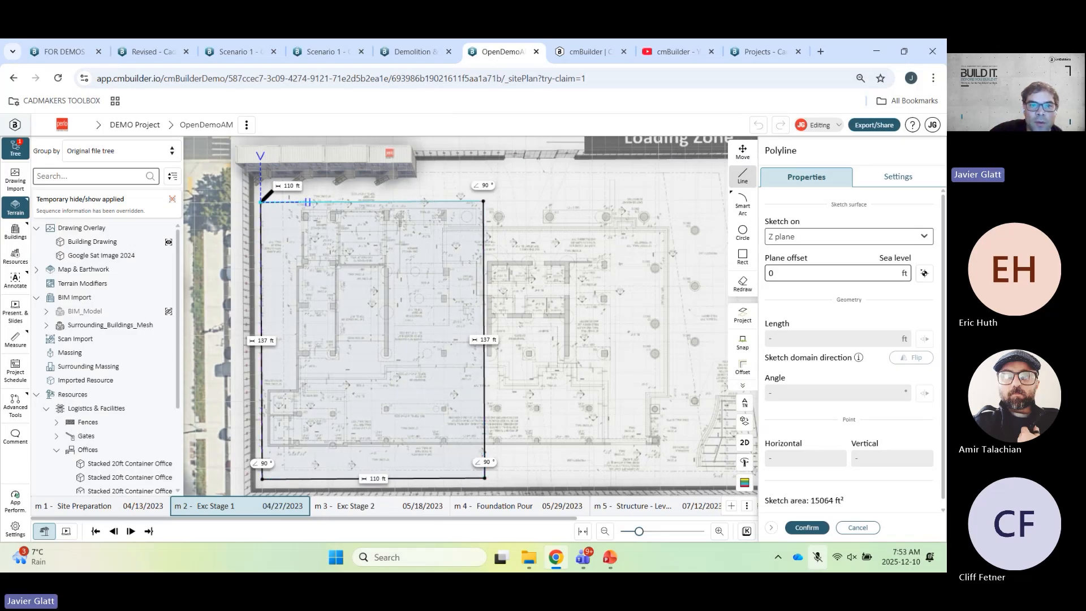
click(262, 201)
click(806, 527)
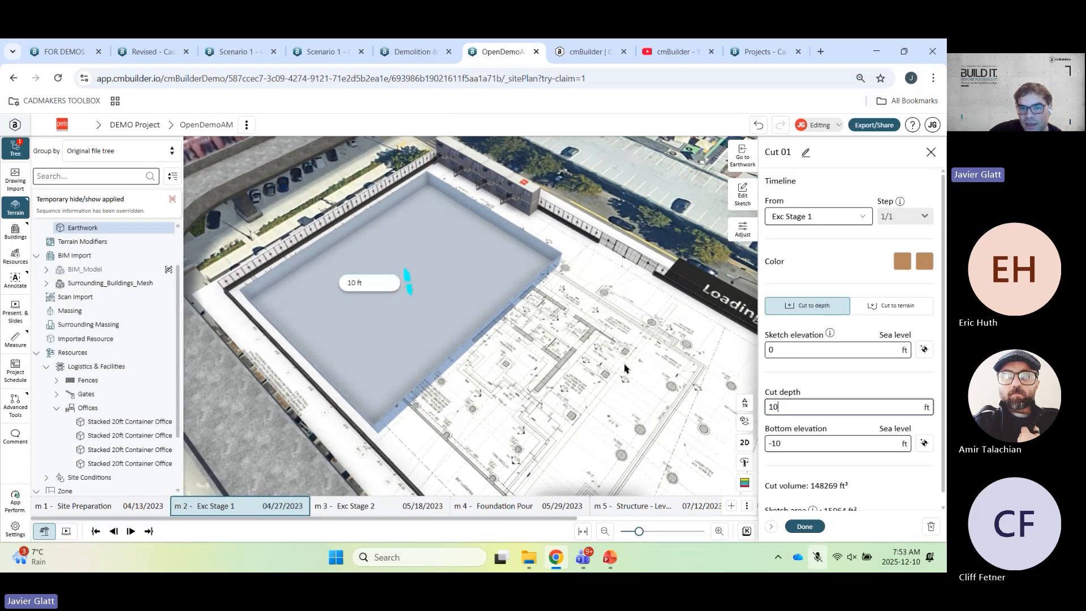
- Set the depth of the Exc Stage 1 cut to 12 ft
drag(407, 290, 407, 276)
double_click(764, 407)
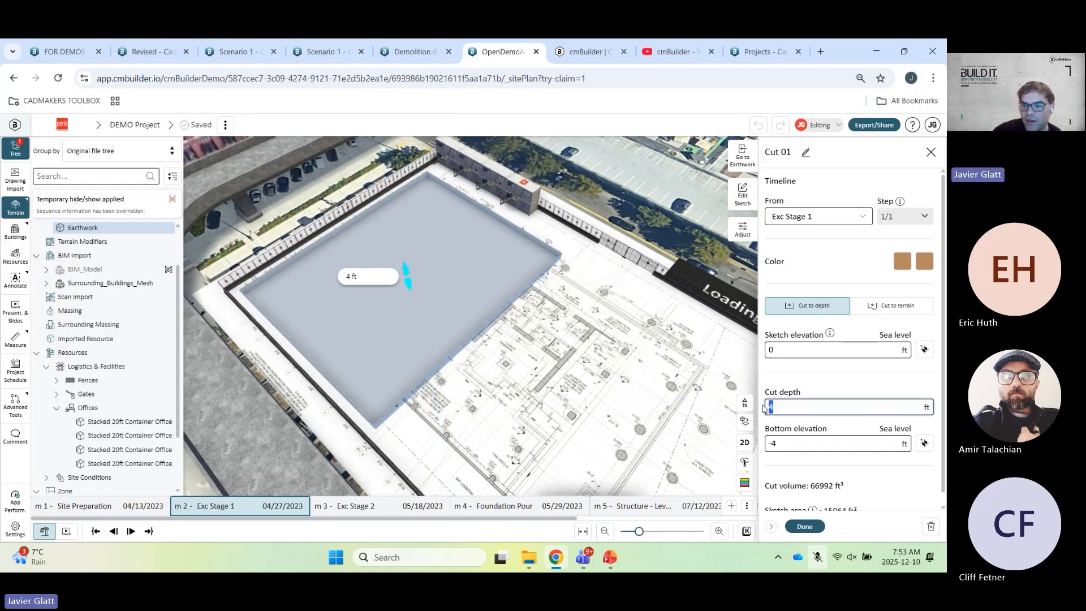
key(Return)
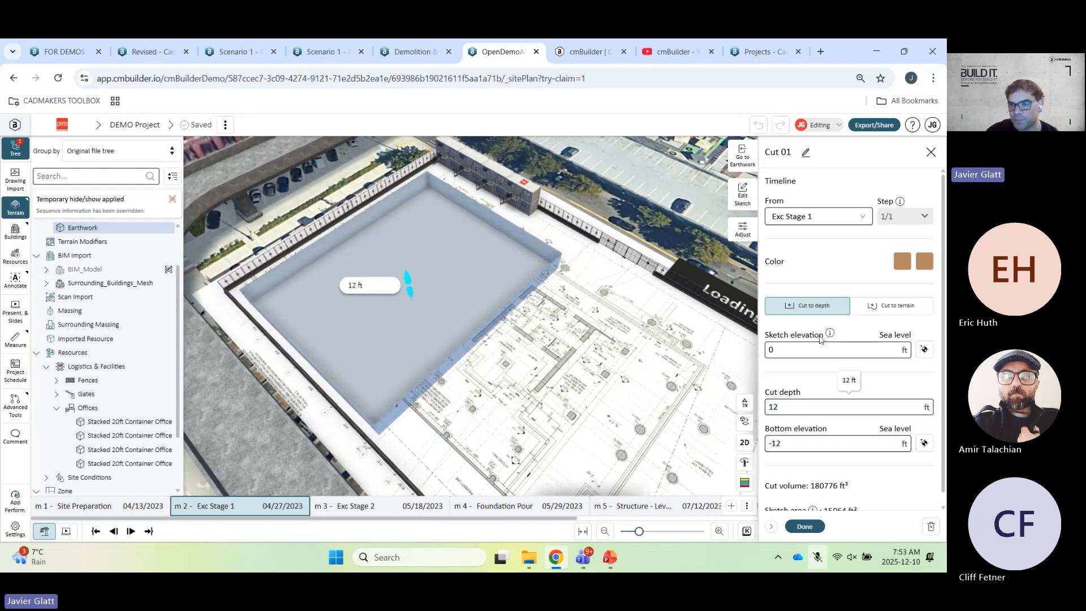
- Slope in only walls A and B of the Exc Stage 1 cut, finish it and switch to the Exc Stage 2 milestone
click(746, 233)
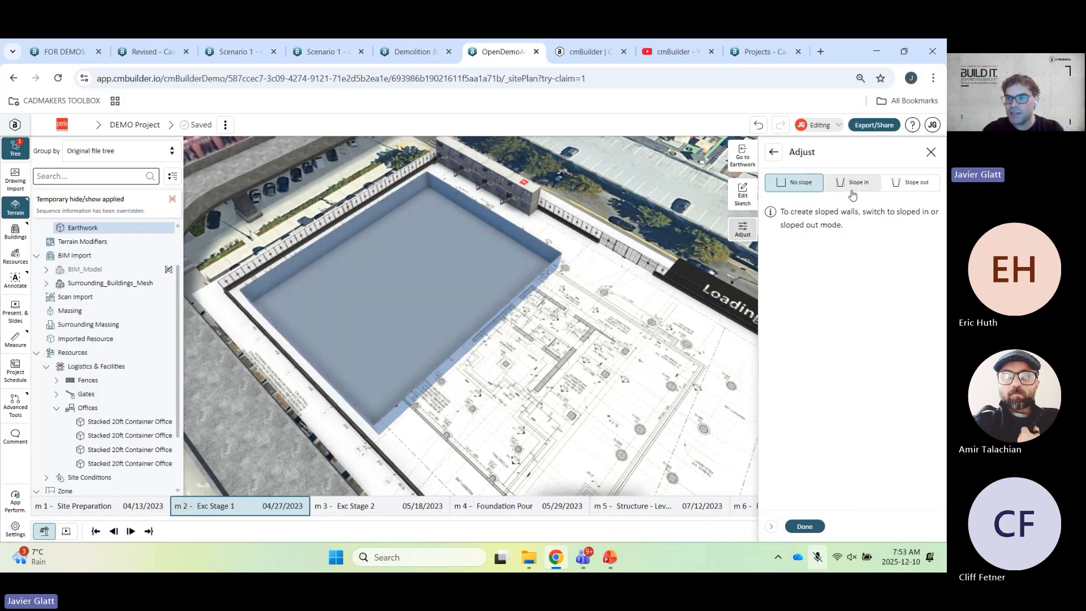
click(851, 184)
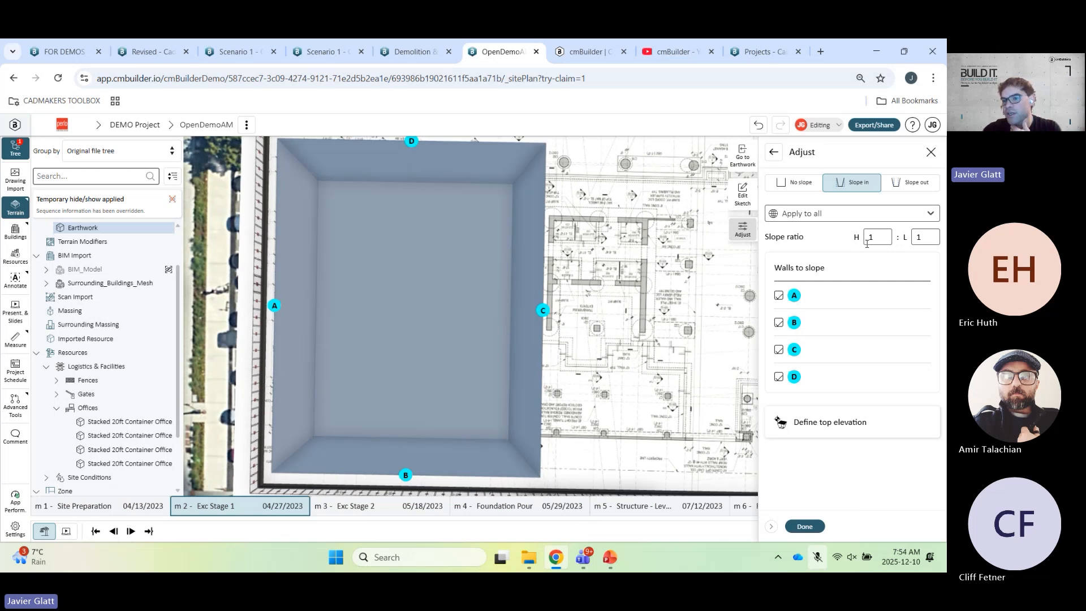
click(779, 349)
click(778, 377)
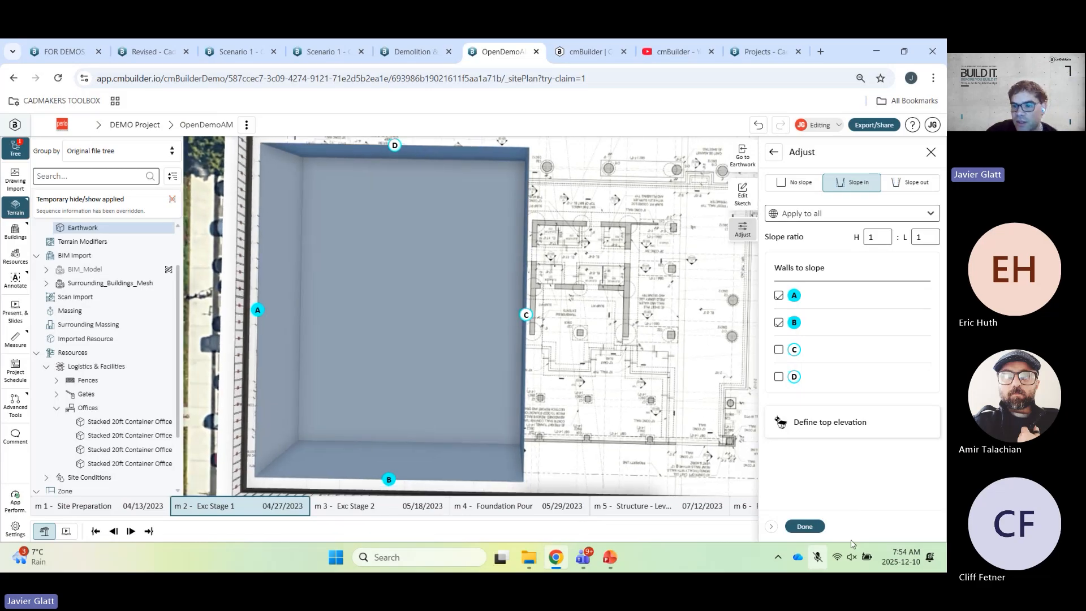
click(805, 526)
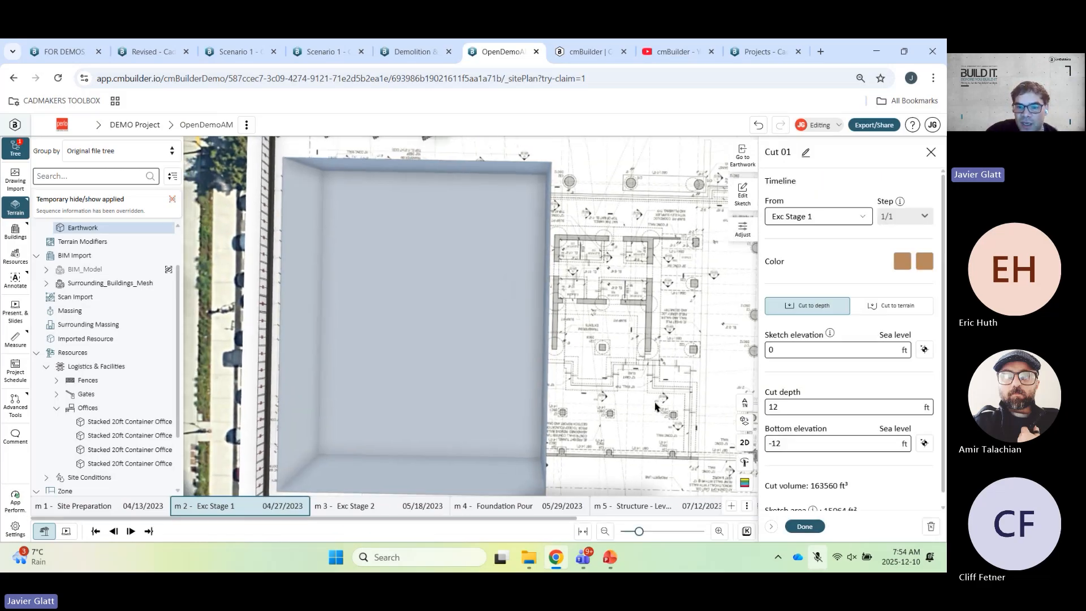
click(804, 526)
click(359, 506)
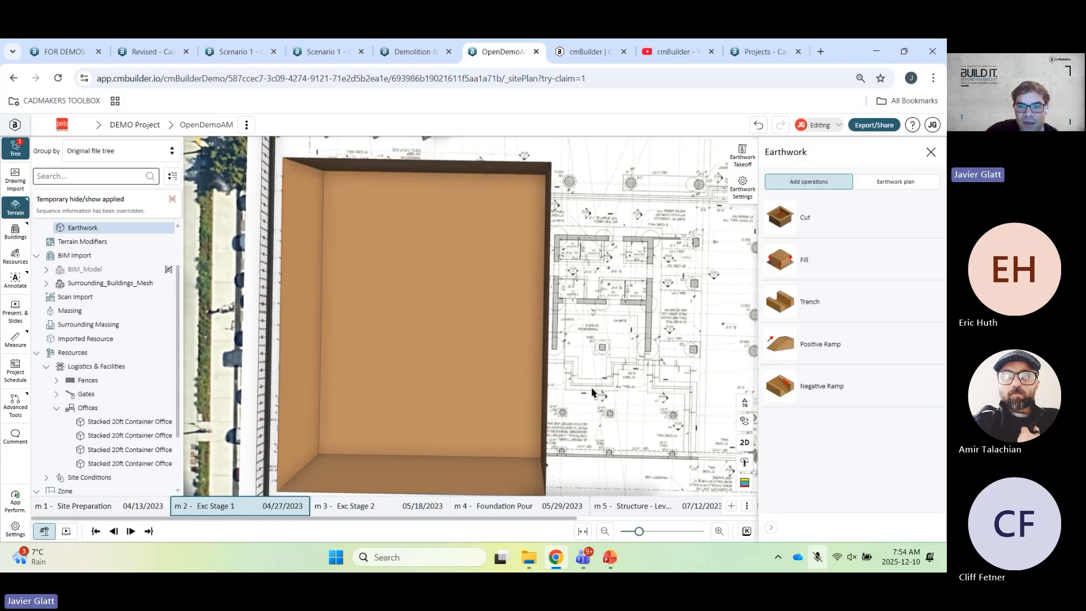
right_drag(577, 389, 507, 387)
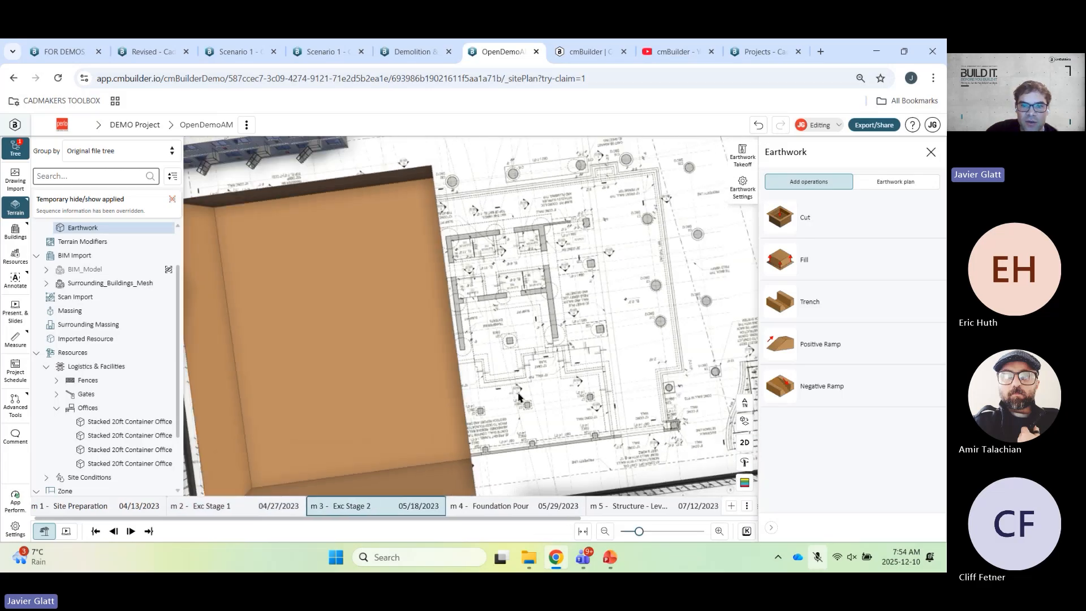
click(790, 234)
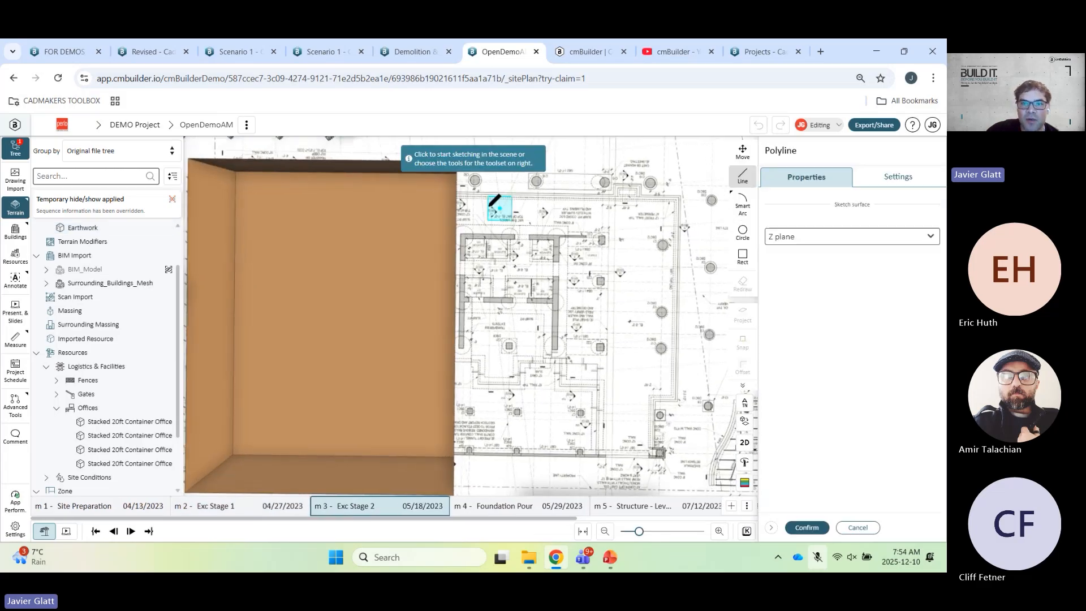
click(462, 185)
click(458, 486)
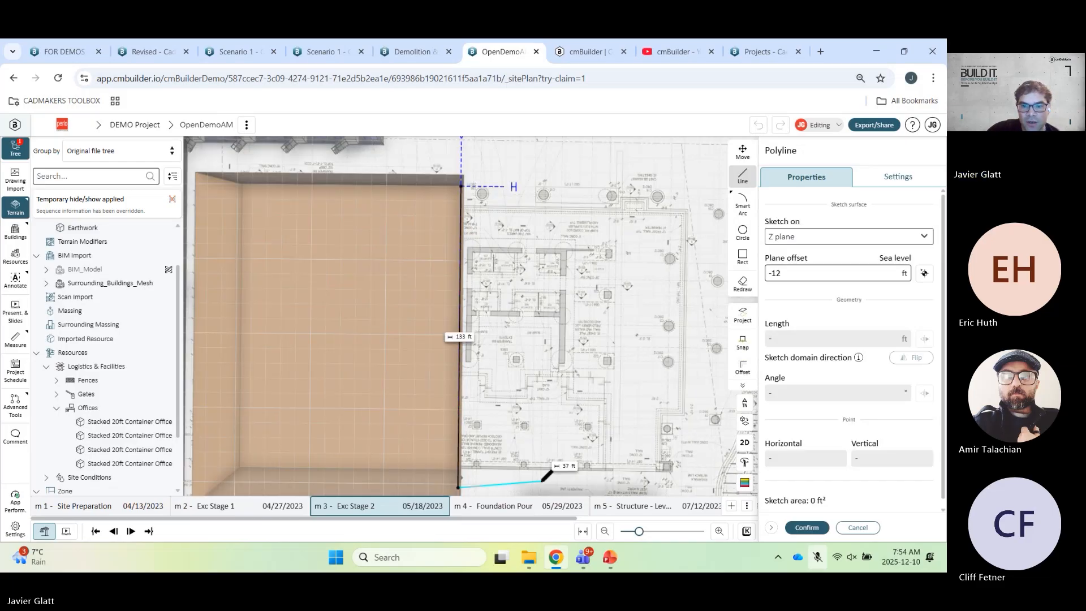
middle_drag(541, 482, 411, 445)
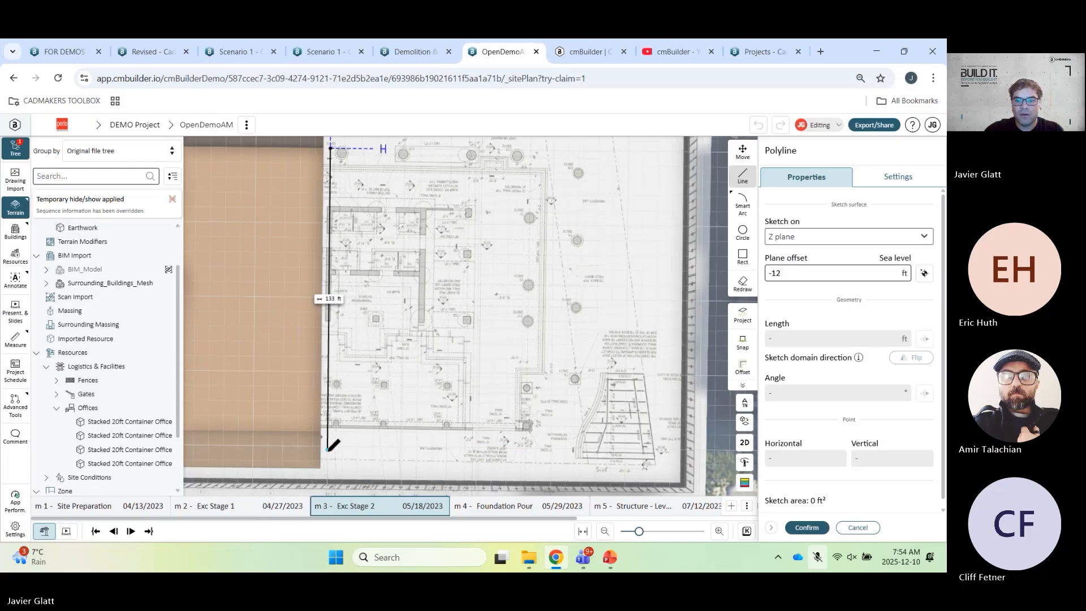
click(857, 529)
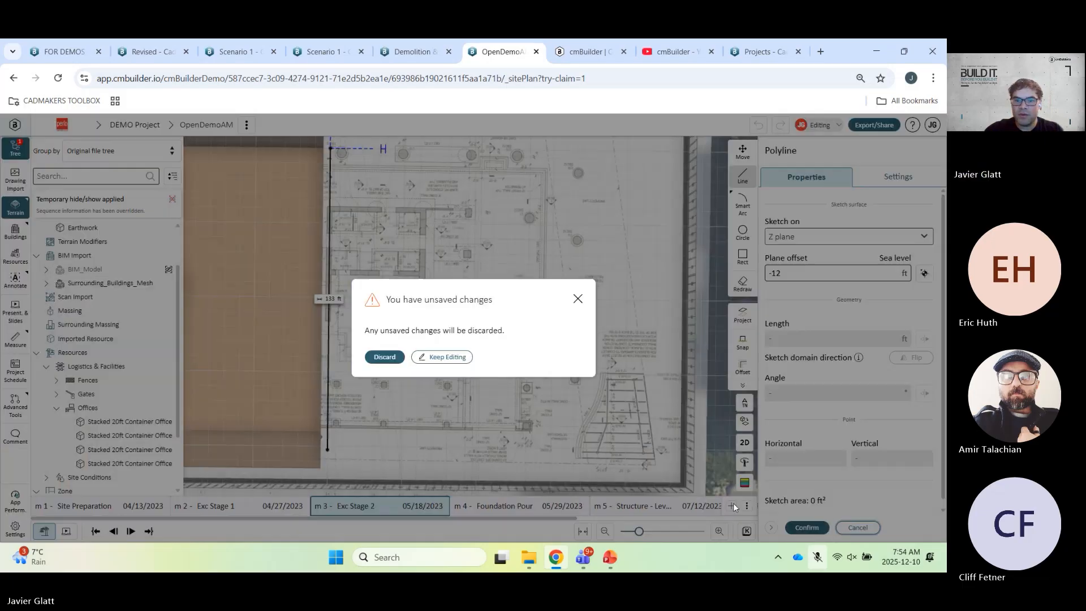
click(385, 357)
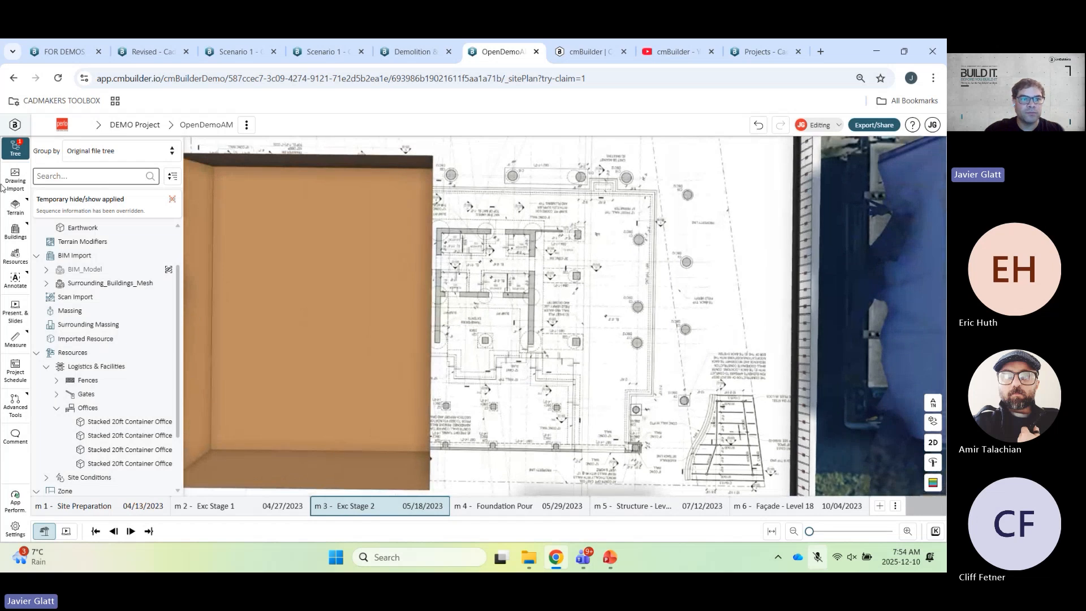
- Sketch a second rectangular earthwork cut about 136 ft by 144 ft next to the first excavation, over the rest of the site, for Exc Stage 2
click(15, 204)
click(79, 228)
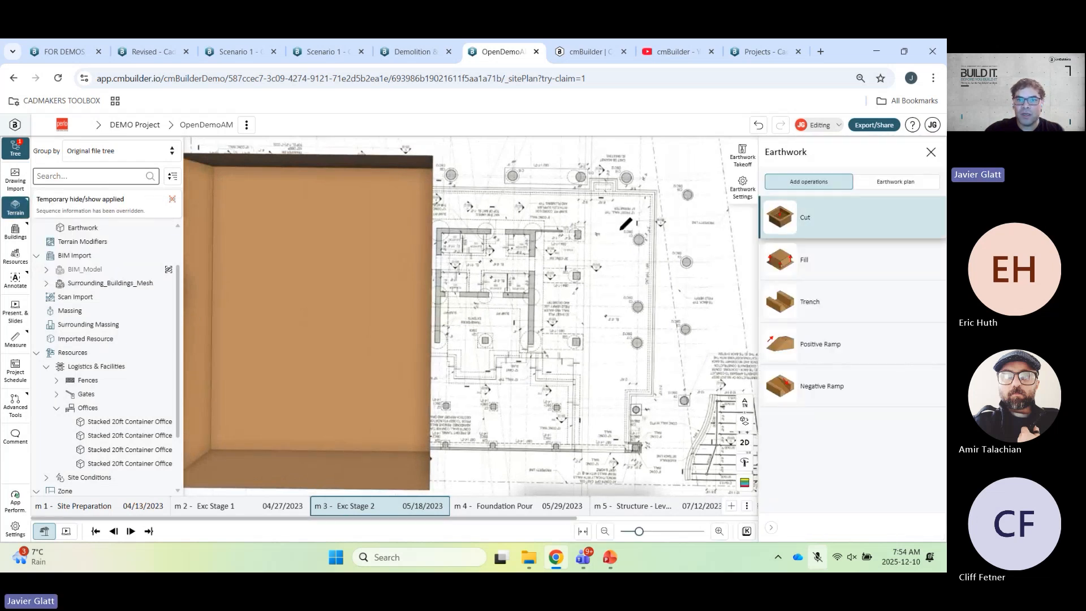
click(438, 182)
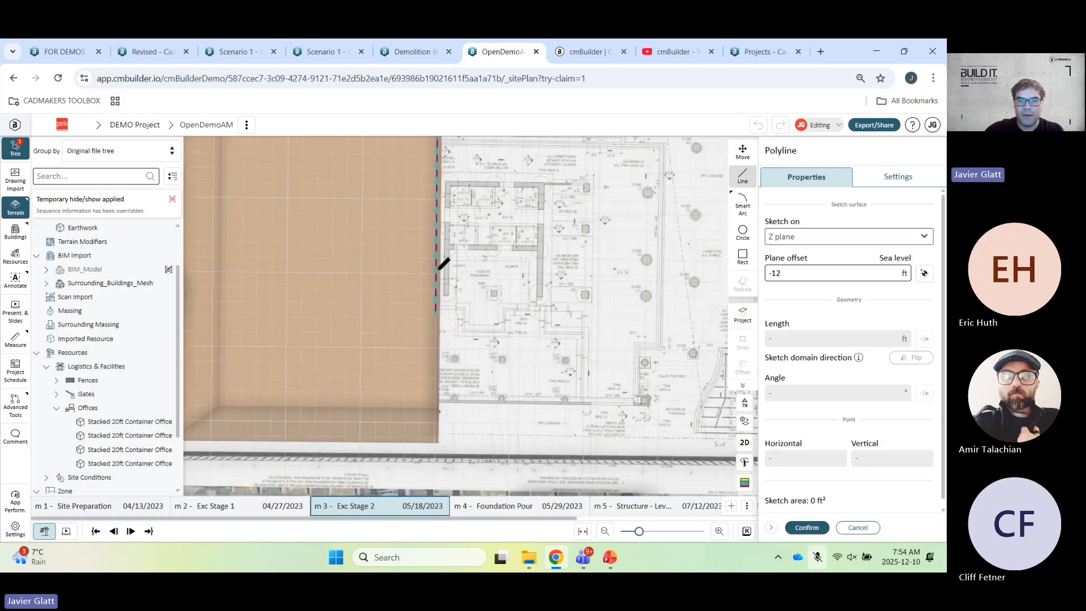
click(439, 384)
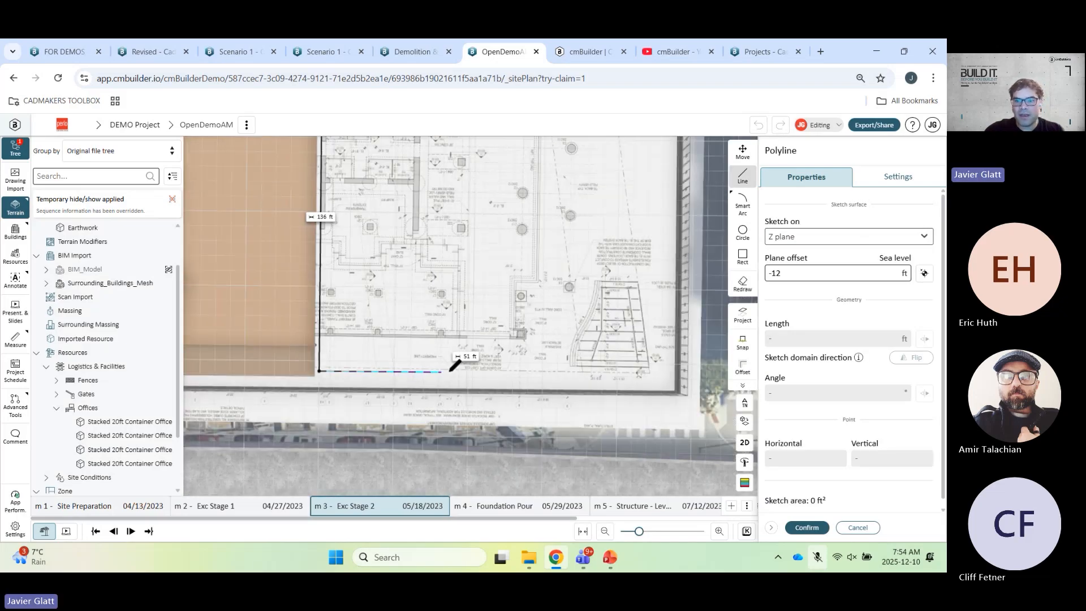
click(638, 371)
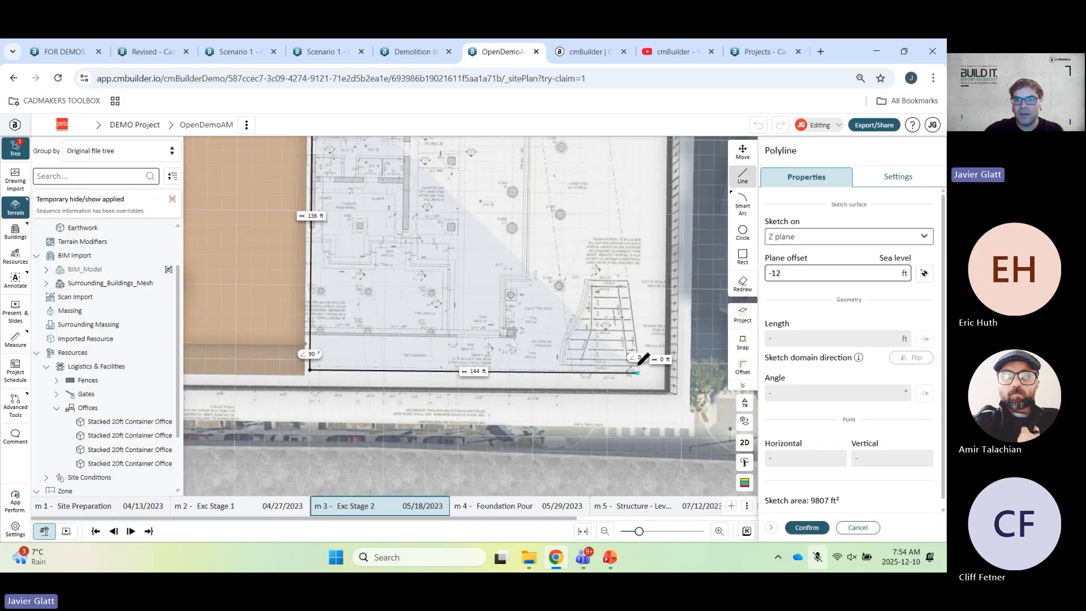
click(633, 176)
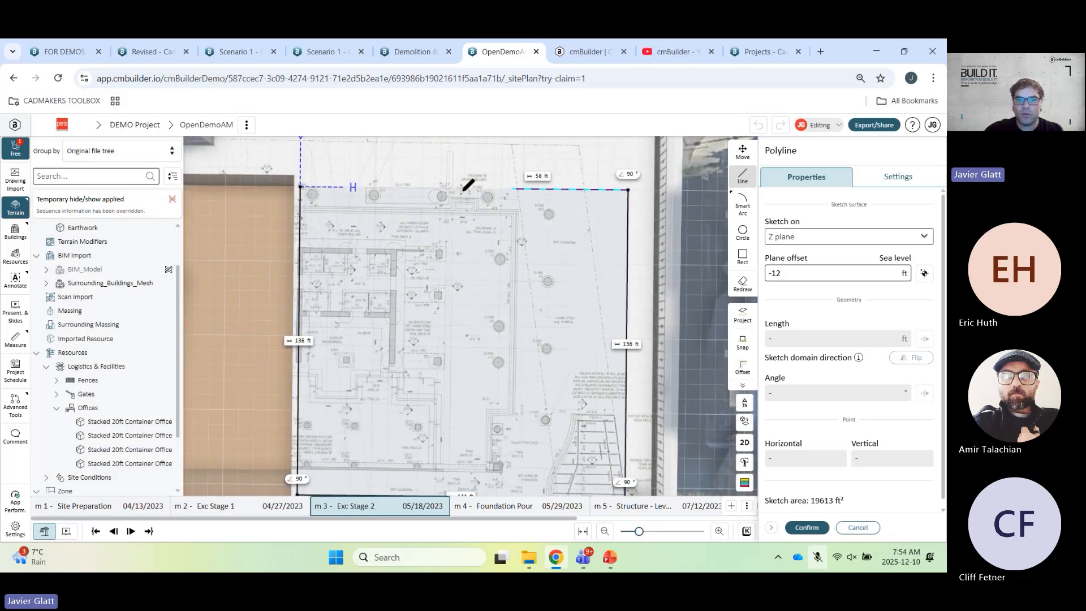
click(300, 185)
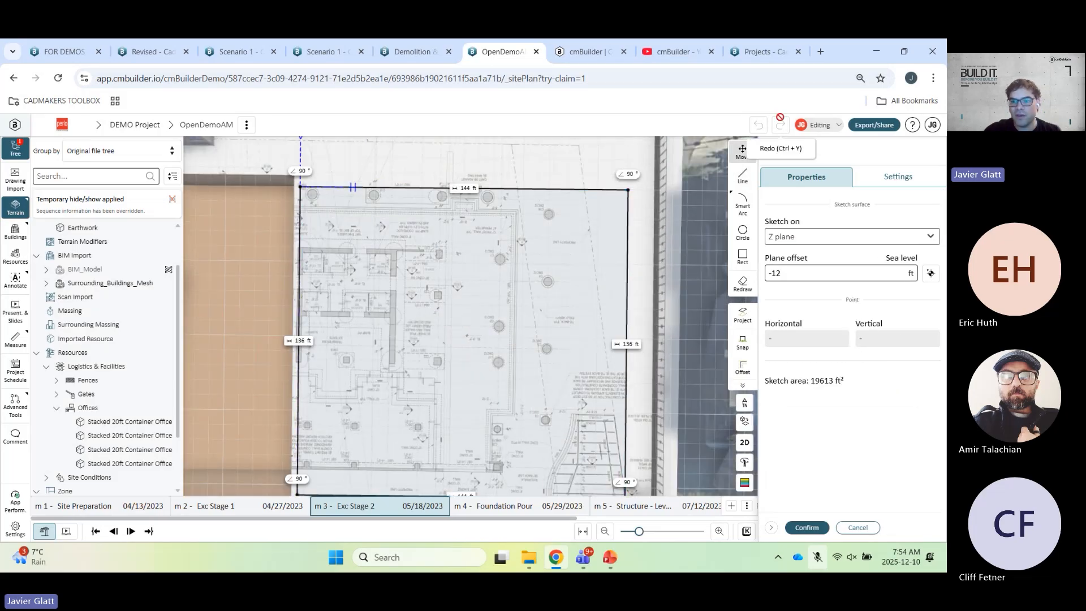
click(807, 528)
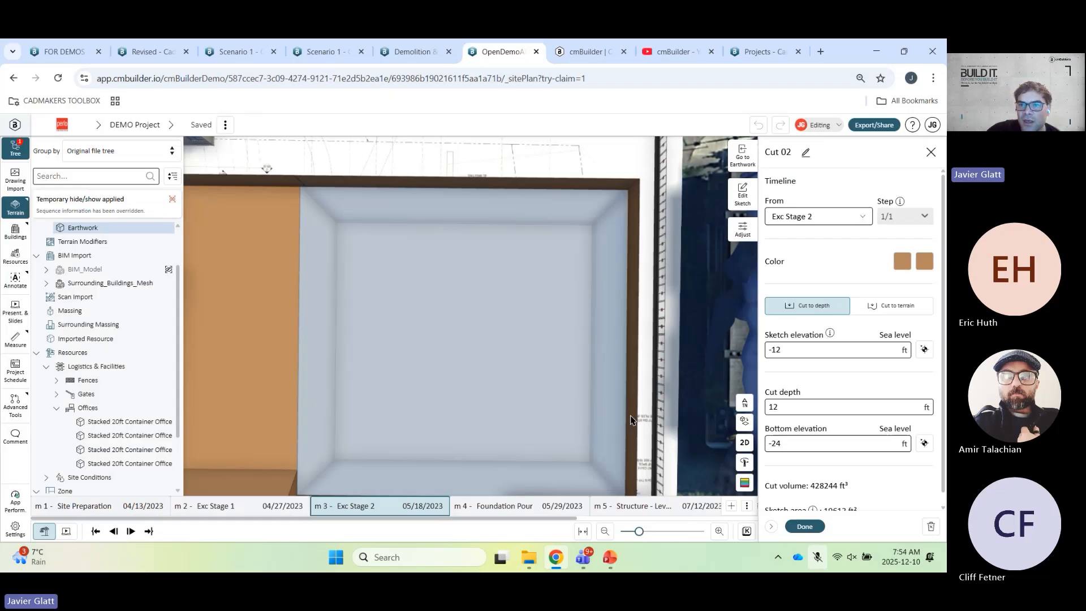
- Set the walls of the Exc Stage 2 cut to no slope
click(743, 231)
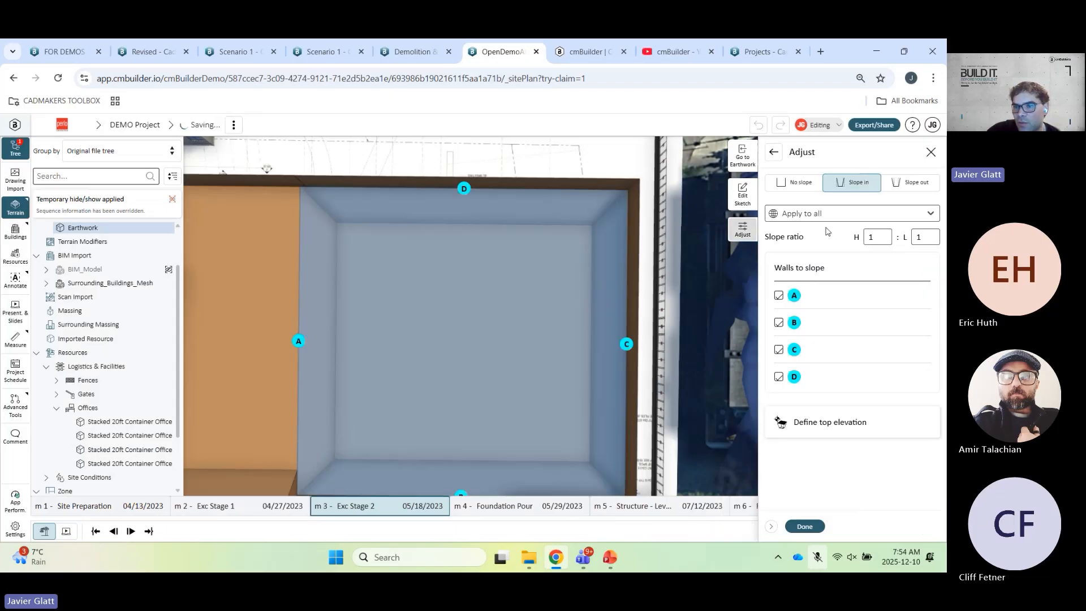
click(801, 187)
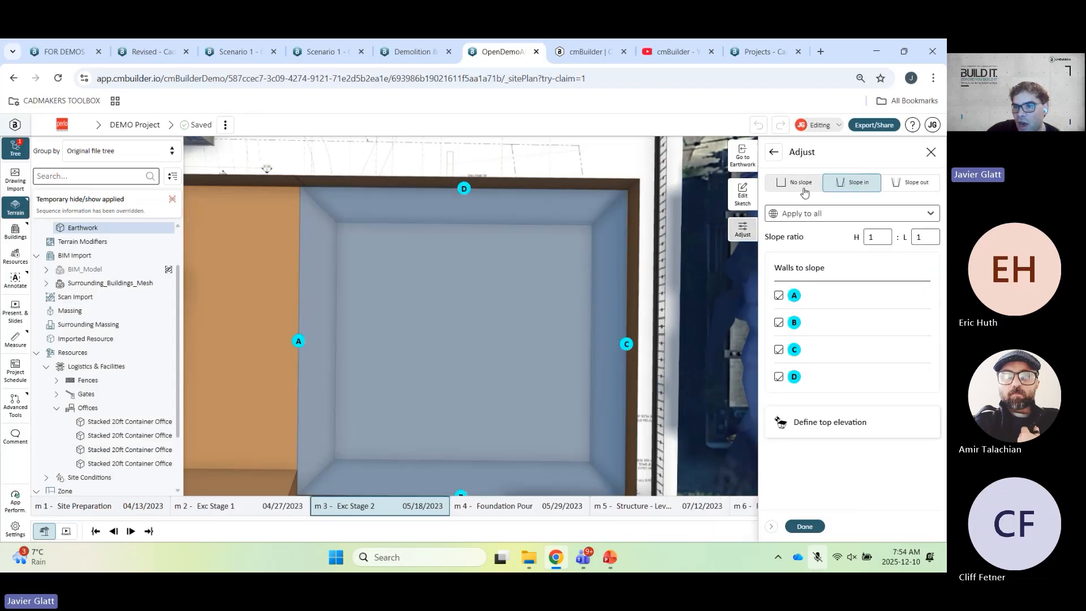
click(774, 154)
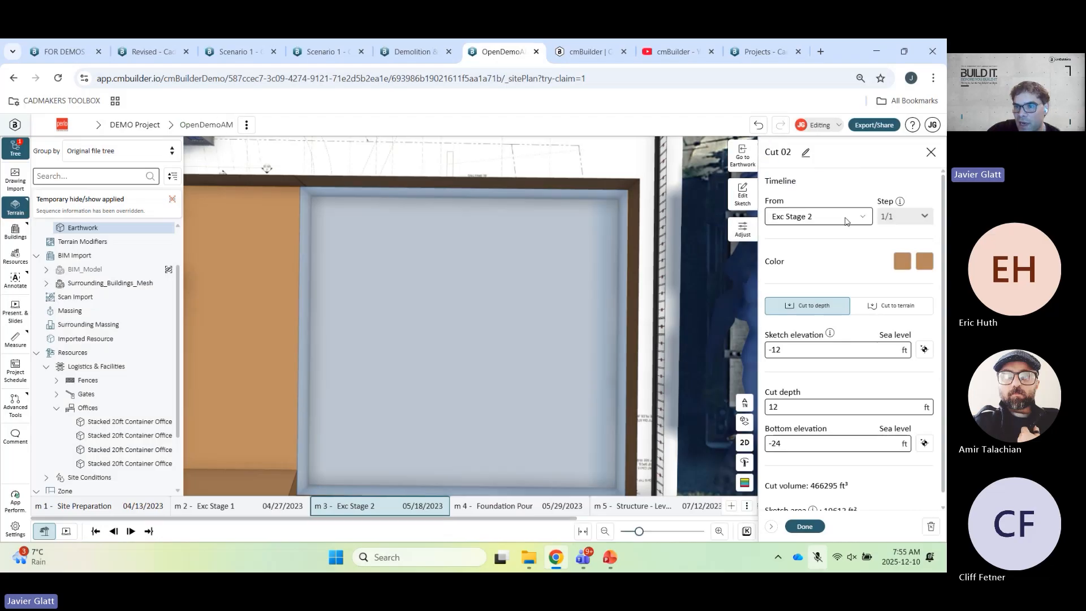
- Change both colors of the Exc Stage 2 cut to a lighter yellowish tan
click(902, 261)
click(780, 334)
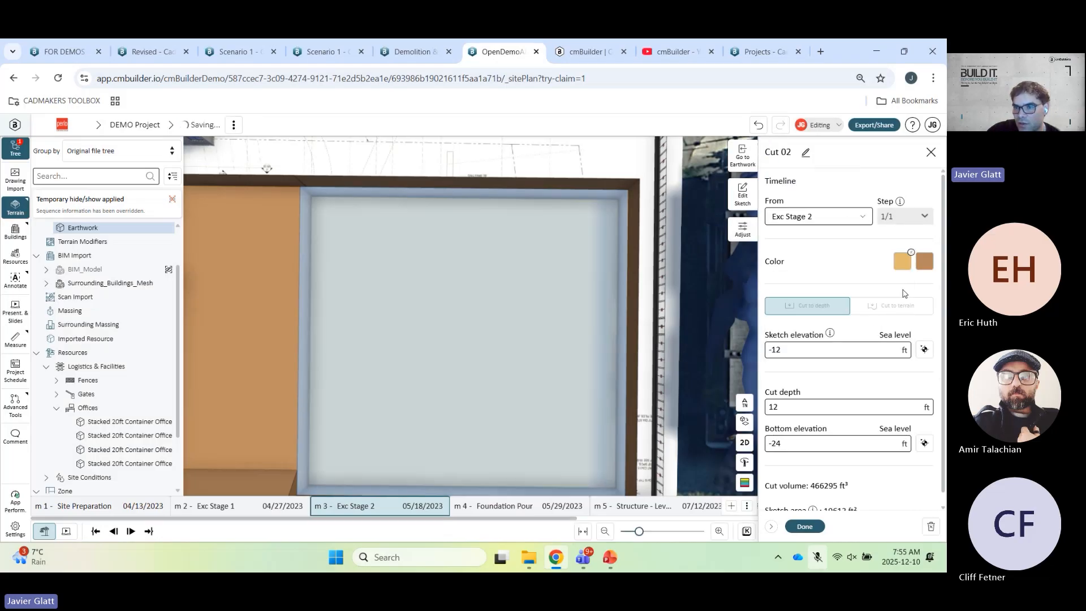
click(924, 261)
click(780, 334)
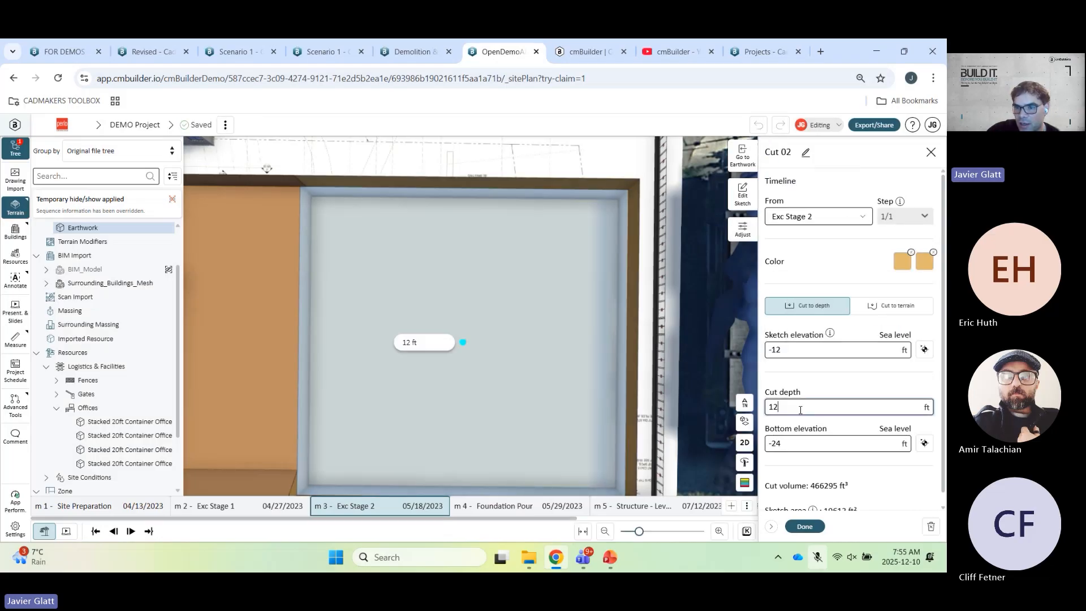
- Set the depth of the Exc Stage 2 cut to 24 ft
click(810, 412)
text(2)
key(Return)
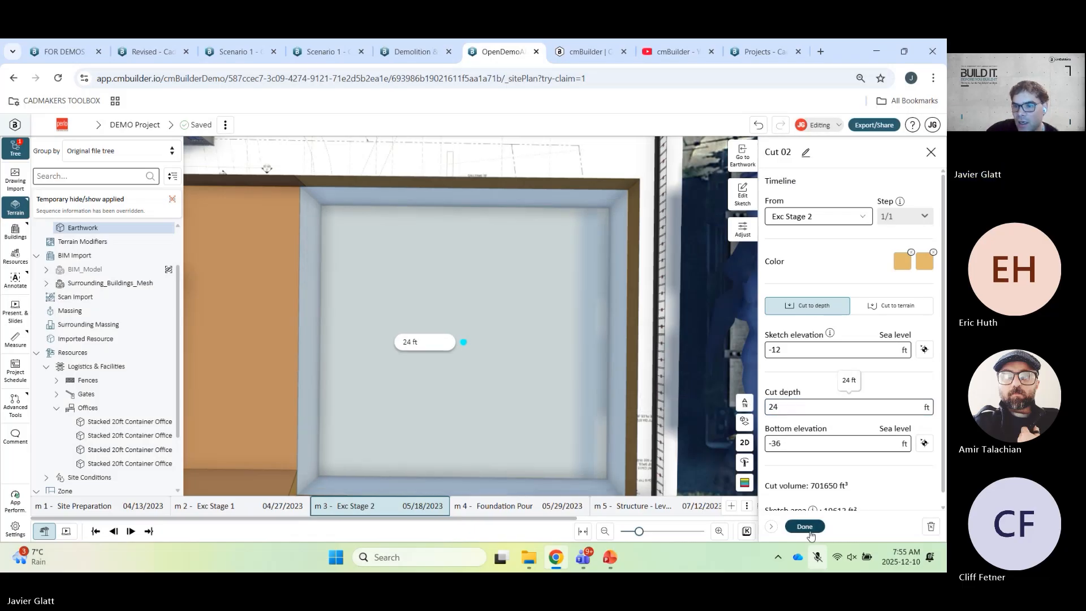
- Finish the Exc Stage 2 cut and place a positive ramp from its floor up to the Exc Stage 1 level, beside the Loading Zone wall
click(804, 527)
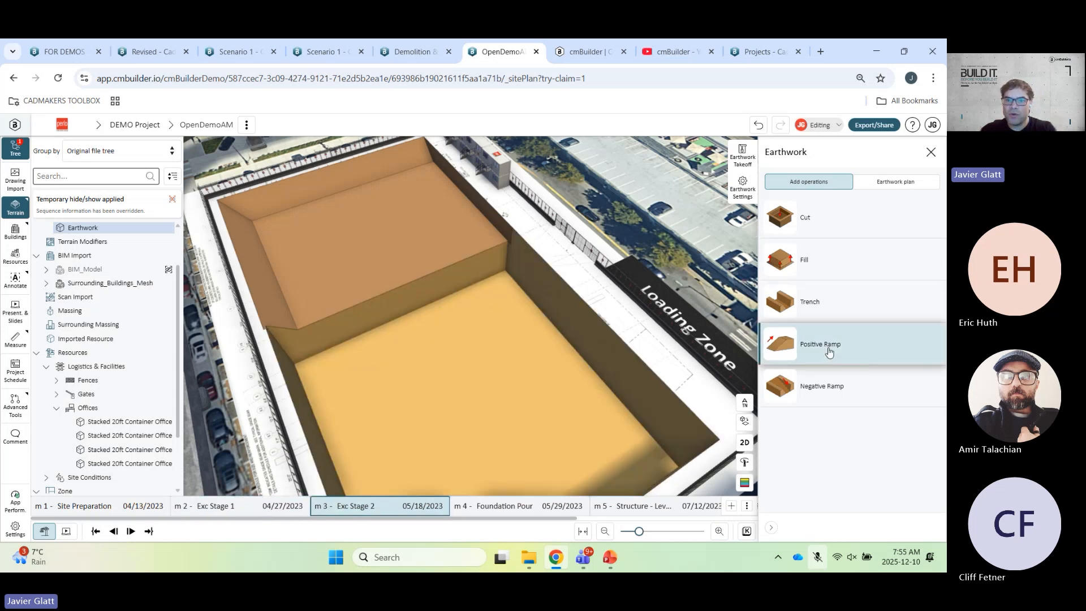
click(820, 343)
click(480, 292)
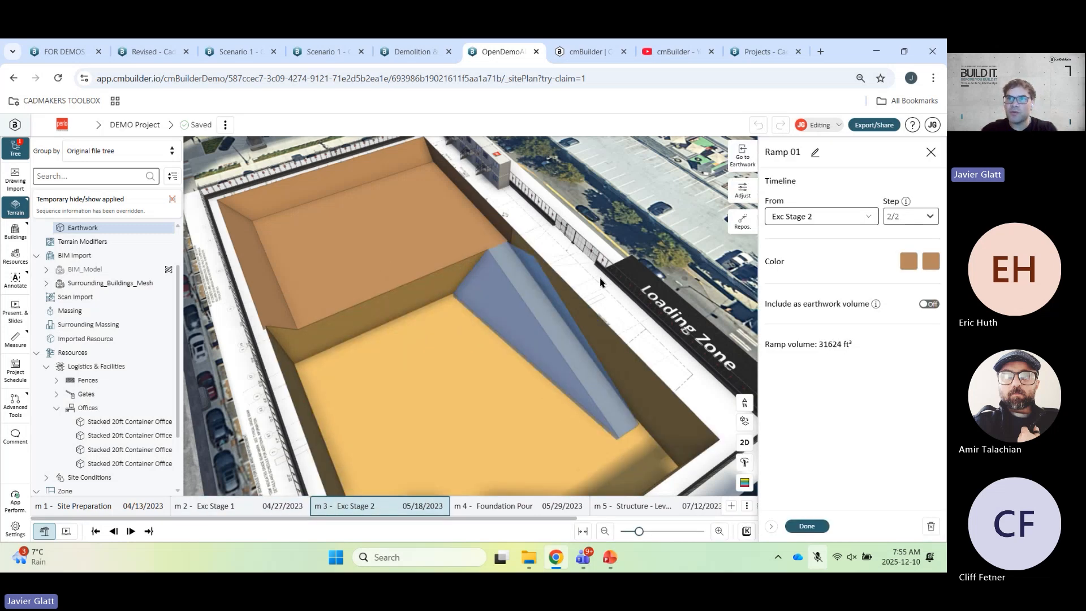
- Set the ramp's width to 25 ft and its percentage grade to 25%
click(742, 190)
drag(805, 198, 753, 202)
text(25)
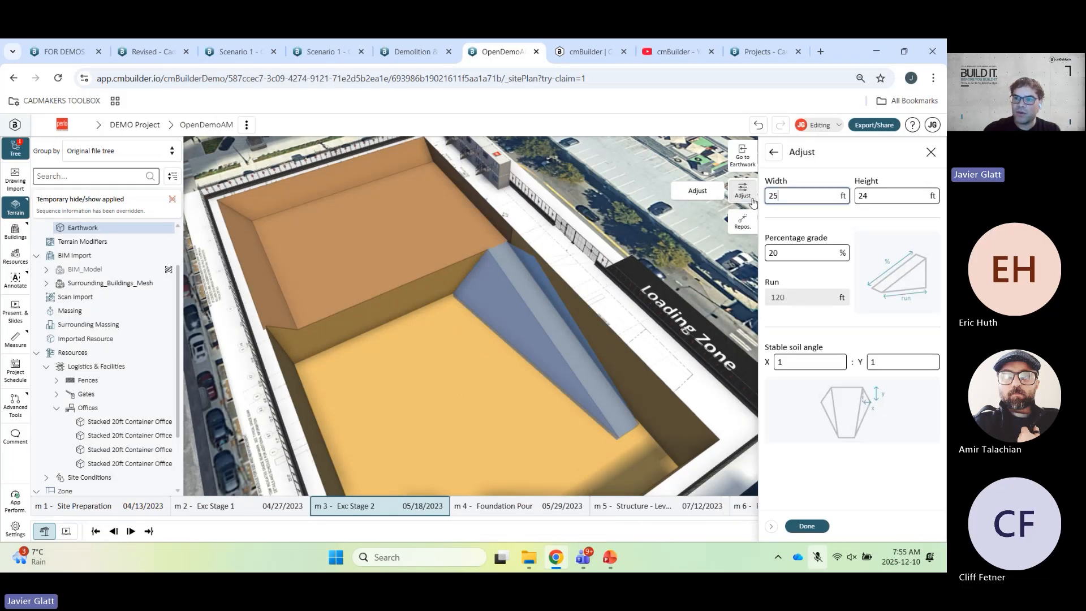
drag(833, 252, 750, 259)
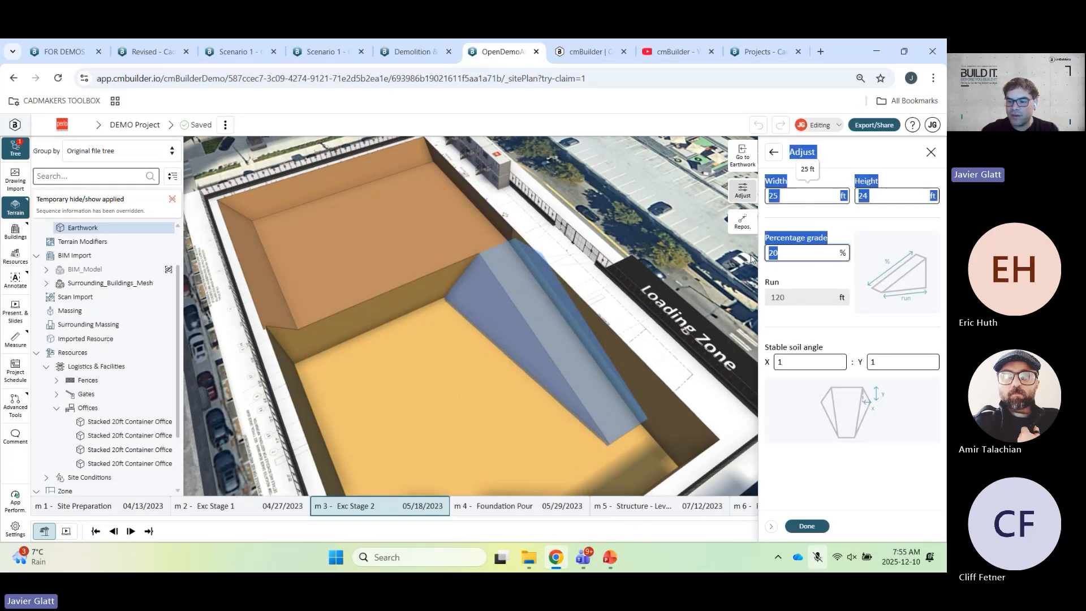
click(801, 256)
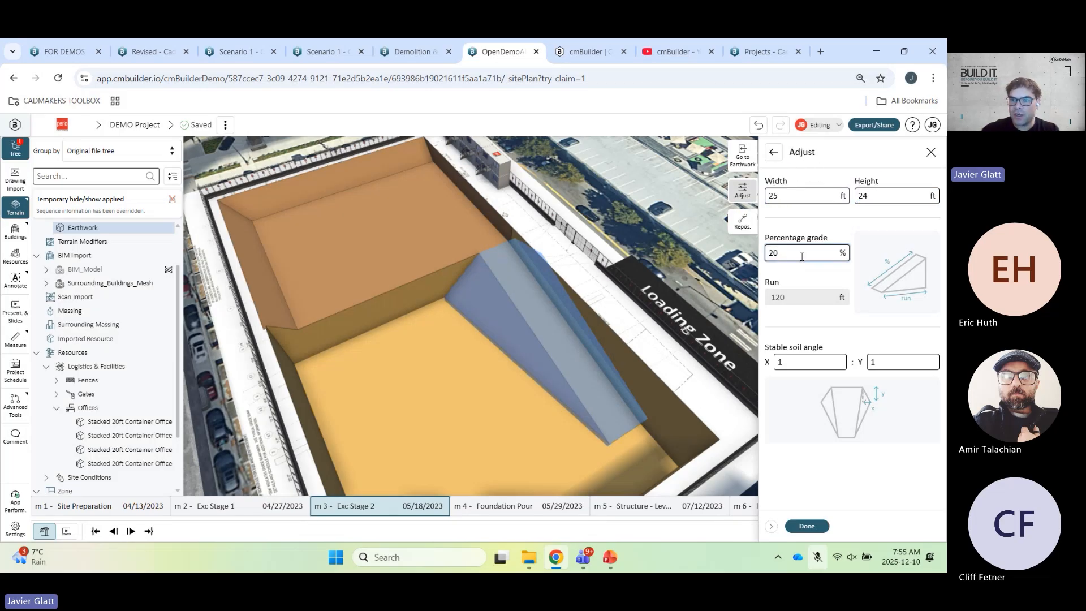
key(BackSpace)
text(5)
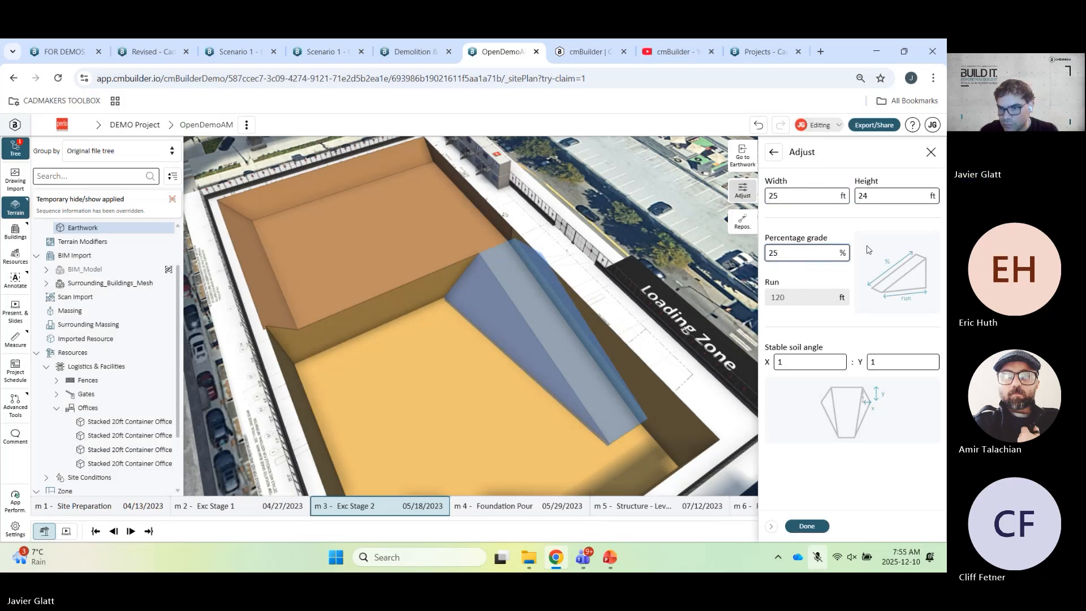
click(880, 242)
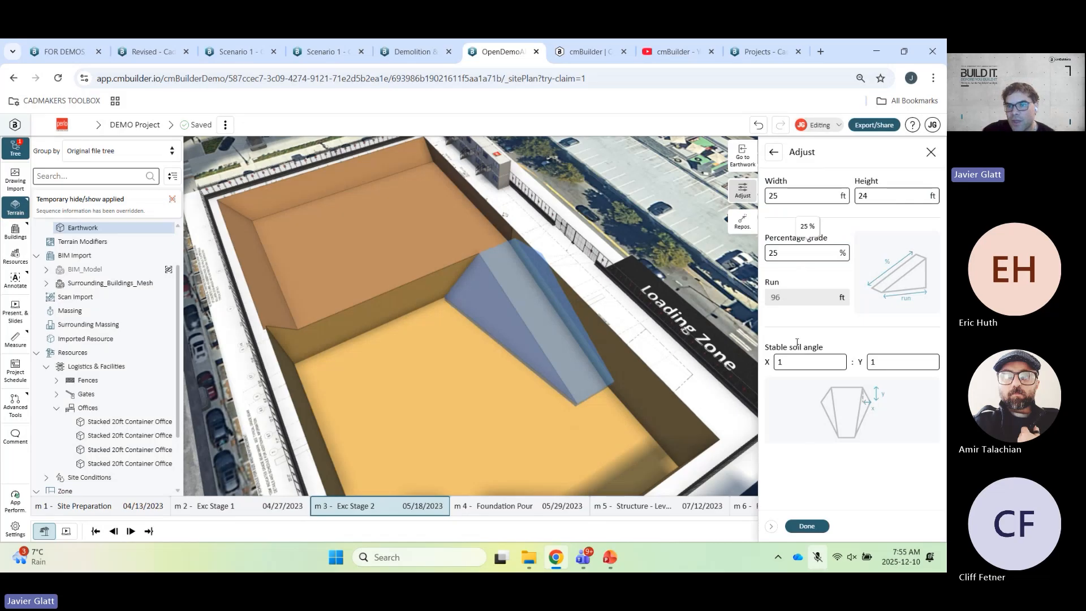
click(773, 152)
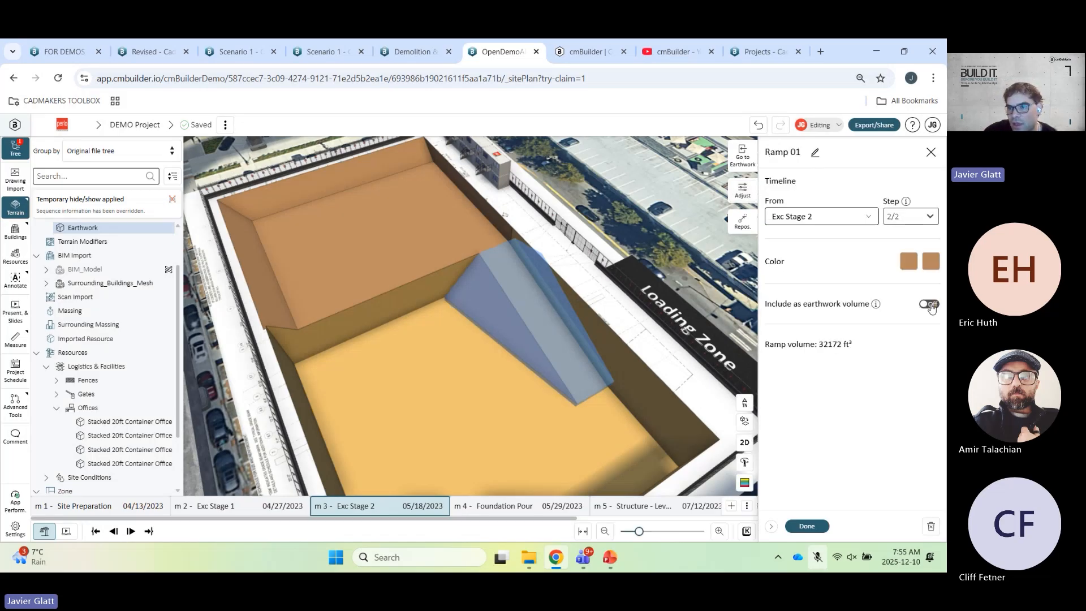
- Include the ramp as earthwork volume, change both of its colors to dark brown, and finish the ramp
click(930, 304)
click(908, 261)
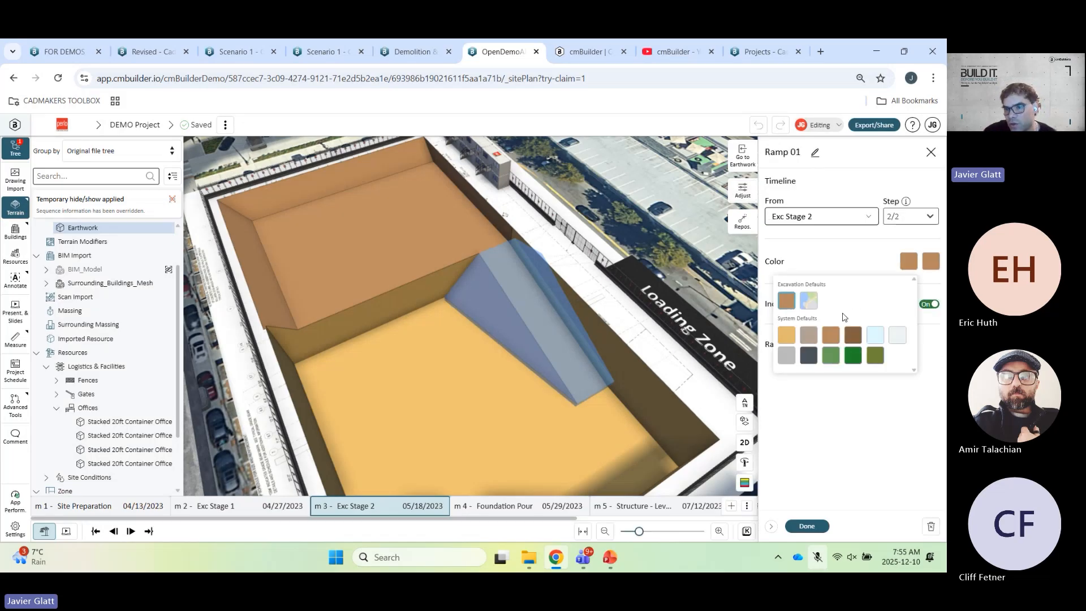
click(853, 335)
click(908, 261)
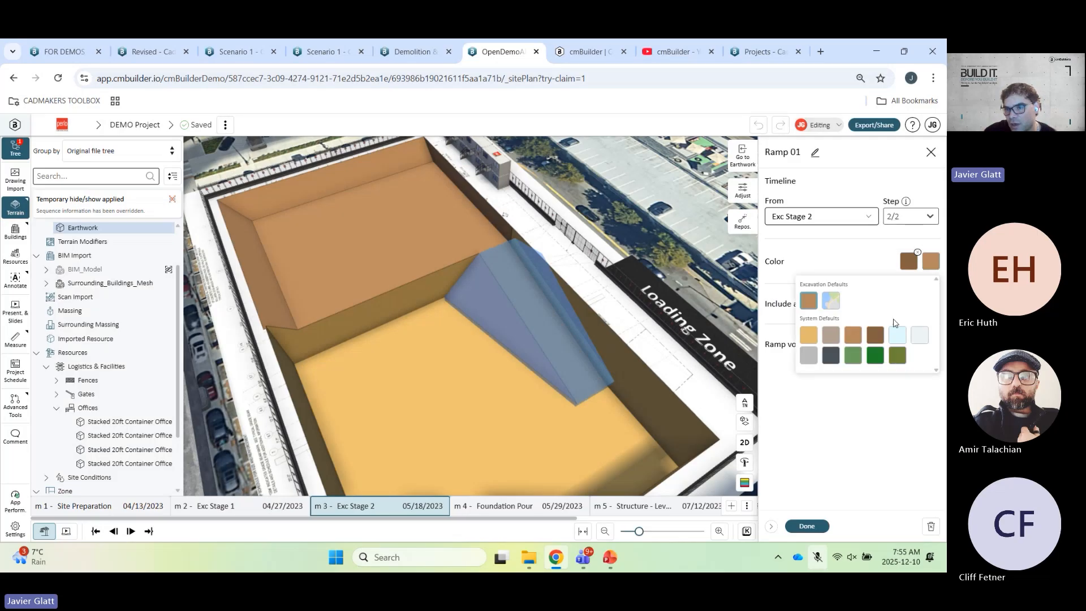
click(875, 335)
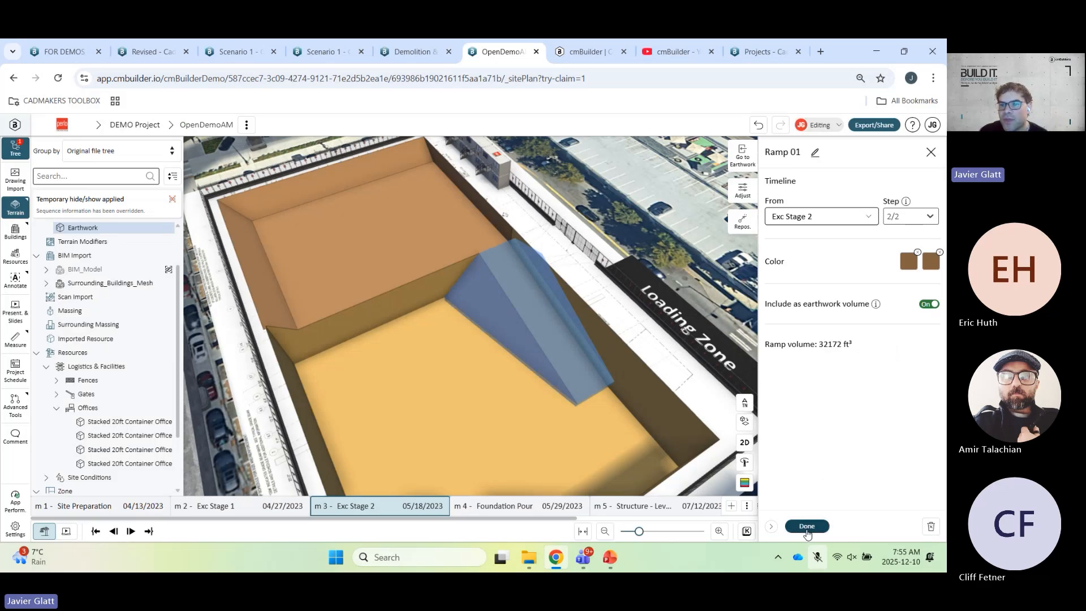
click(807, 527)
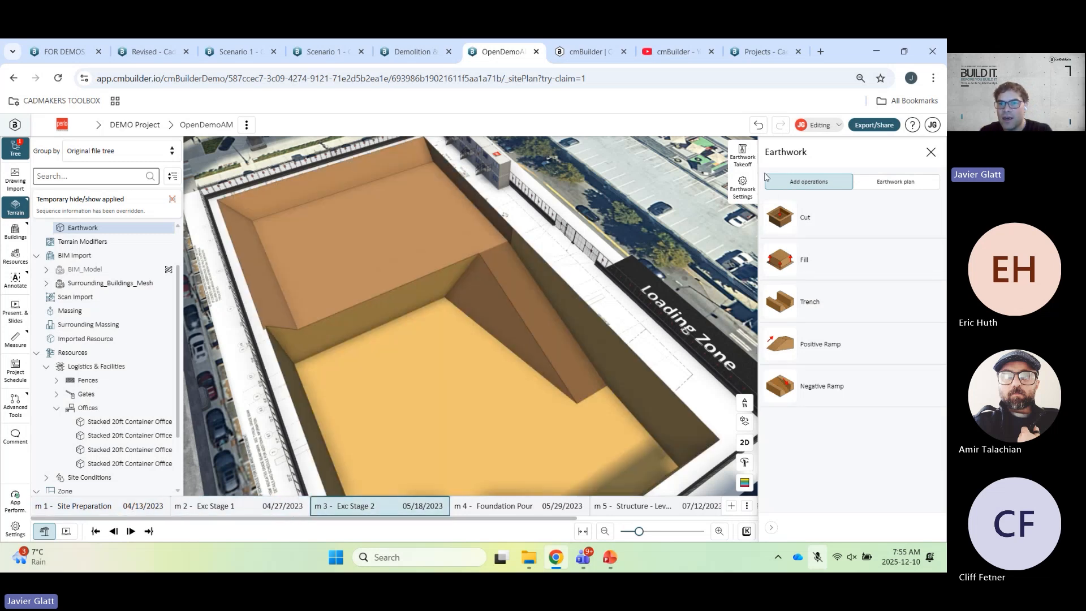
- Review the earthwork takeoff's milestone volumes and the detailed breakdown by element, then close the takeoff
click(742, 156)
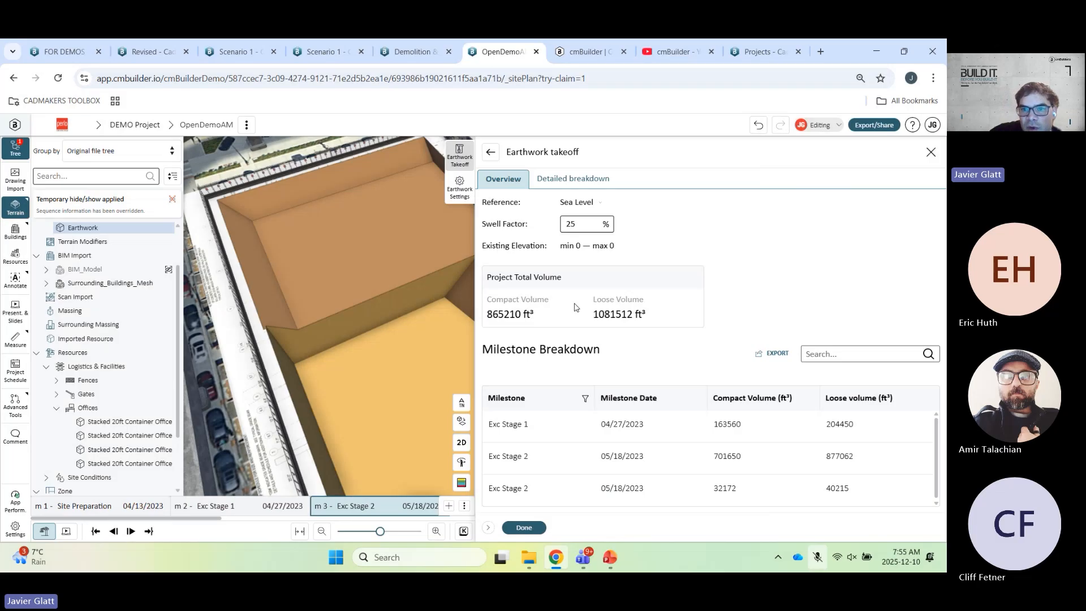
click(573, 180)
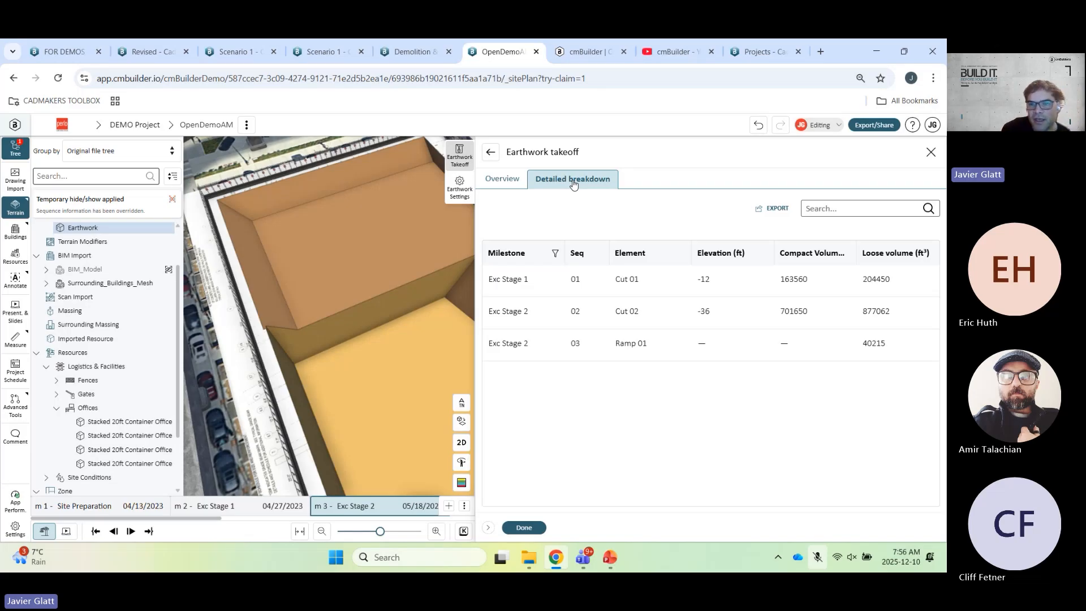
click(536, 532)
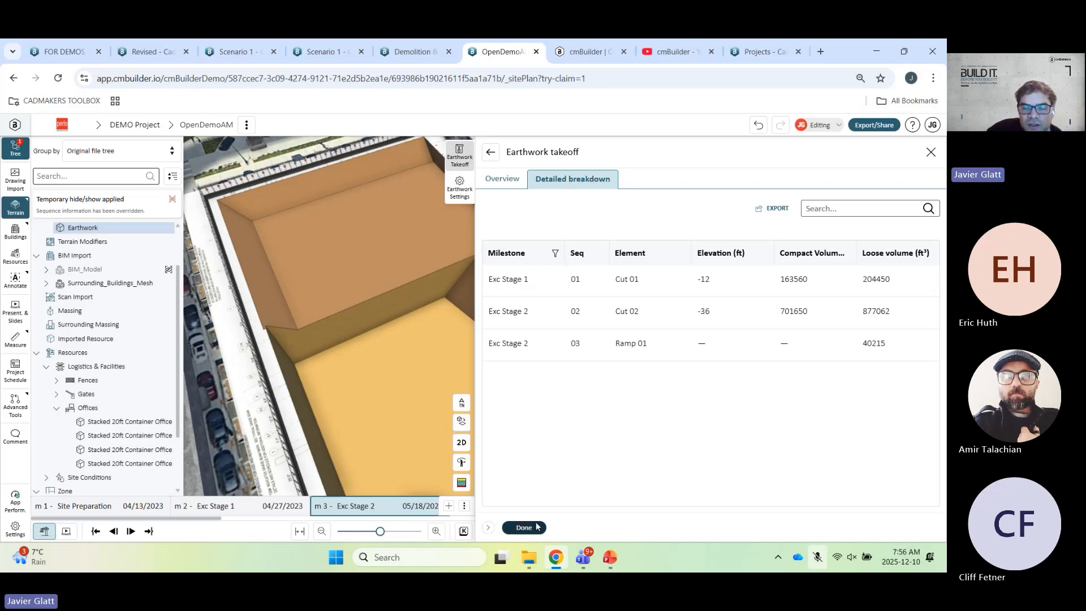
drag(468, 405, 543, 284)
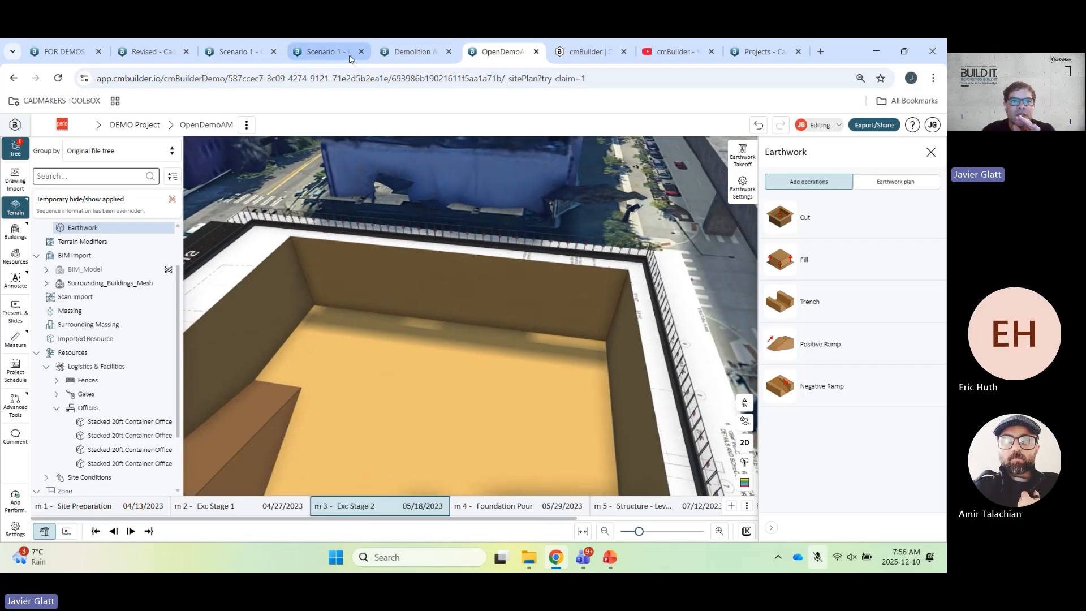
- Examine the surrounding building massing in Scenario 1 of Open Demo 1, then open that project's overview
click(325, 52)
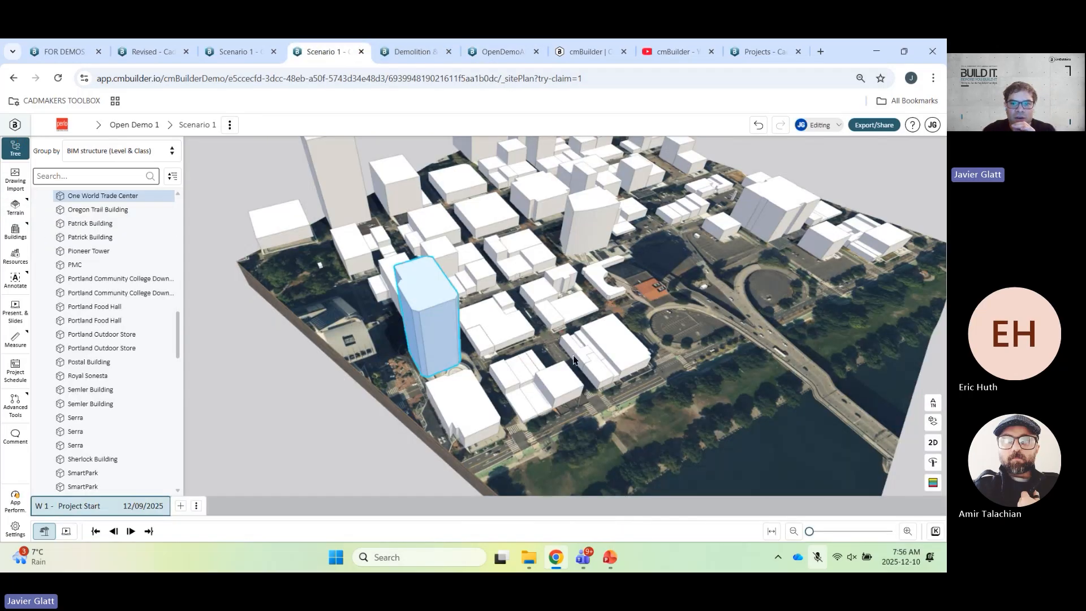
click(573, 415)
right_drag(572, 416, 582, 387)
scroll(580, 334, up, 4)
right_drag(573, 457, 511, 400)
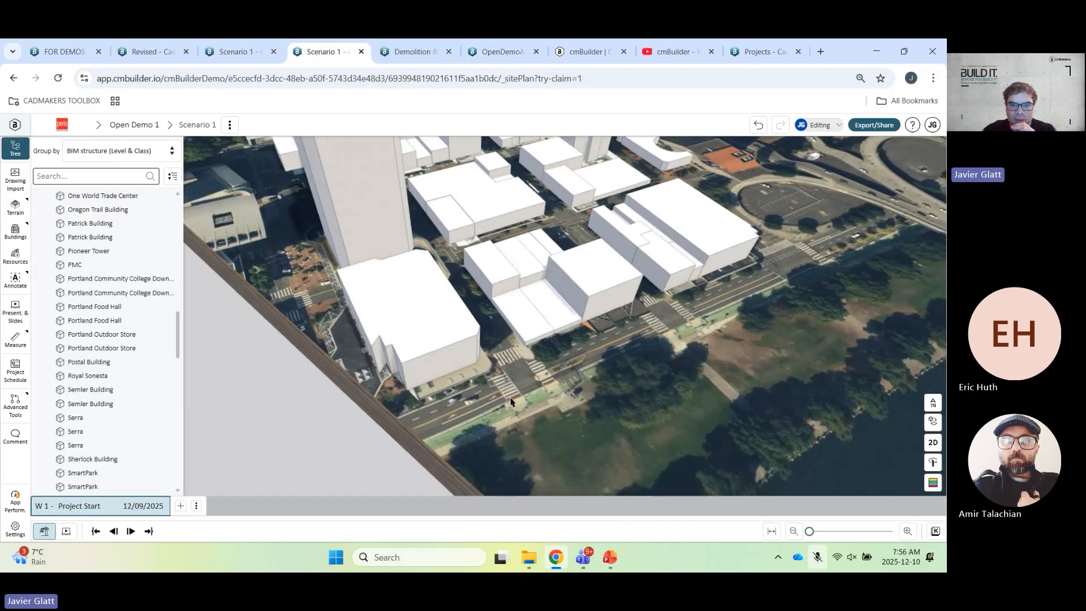
right_drag(566, 316, 559, 368)
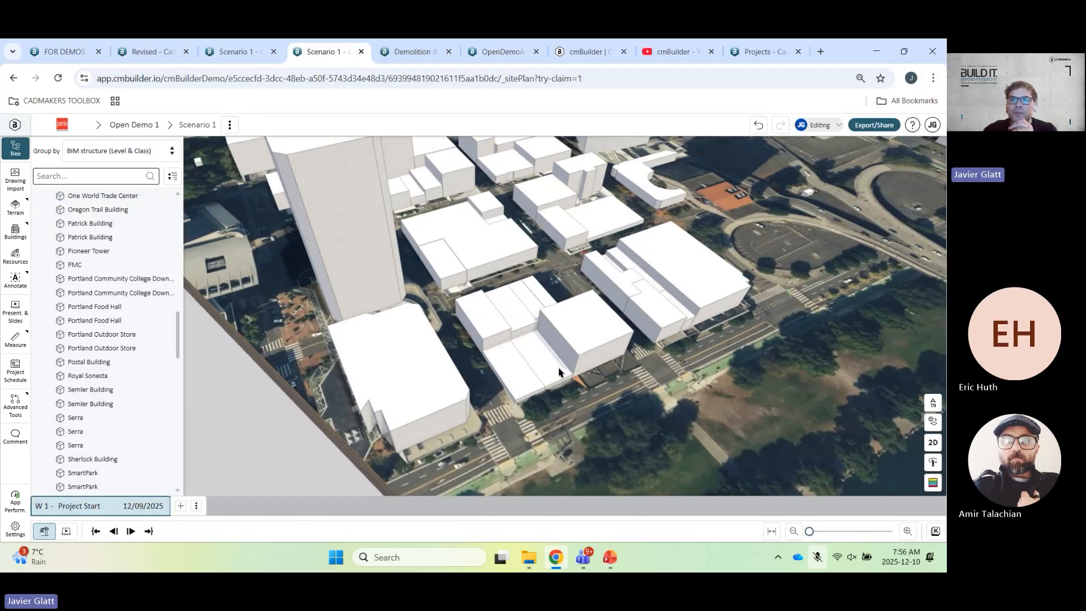
click(143, 130)
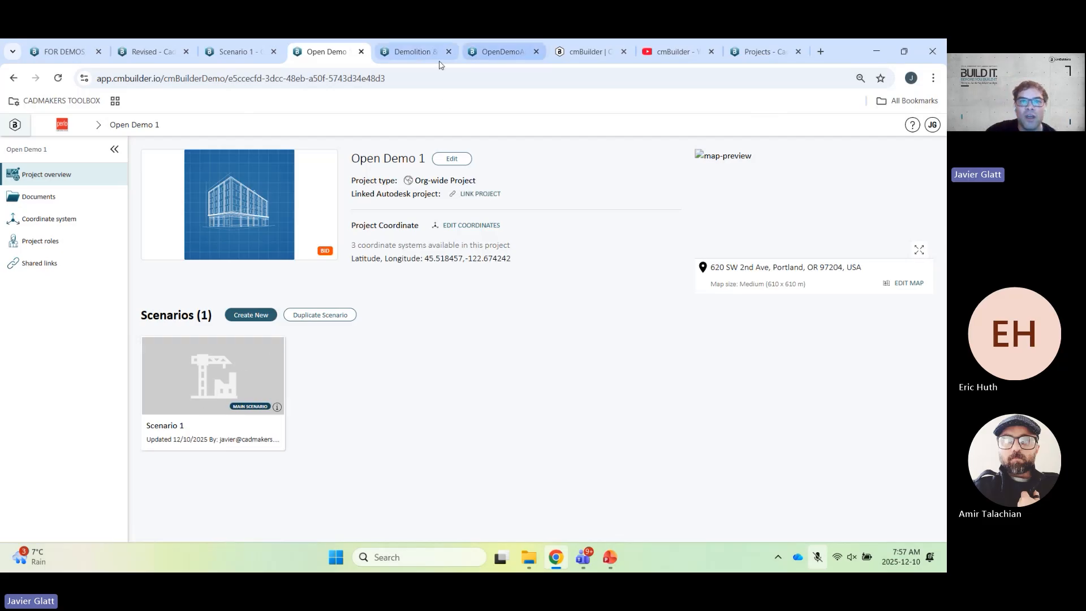
- Return to the OpenDemoAM site plan and examine the far wall of the Exc Stage 2 excavation
click(507, 52)
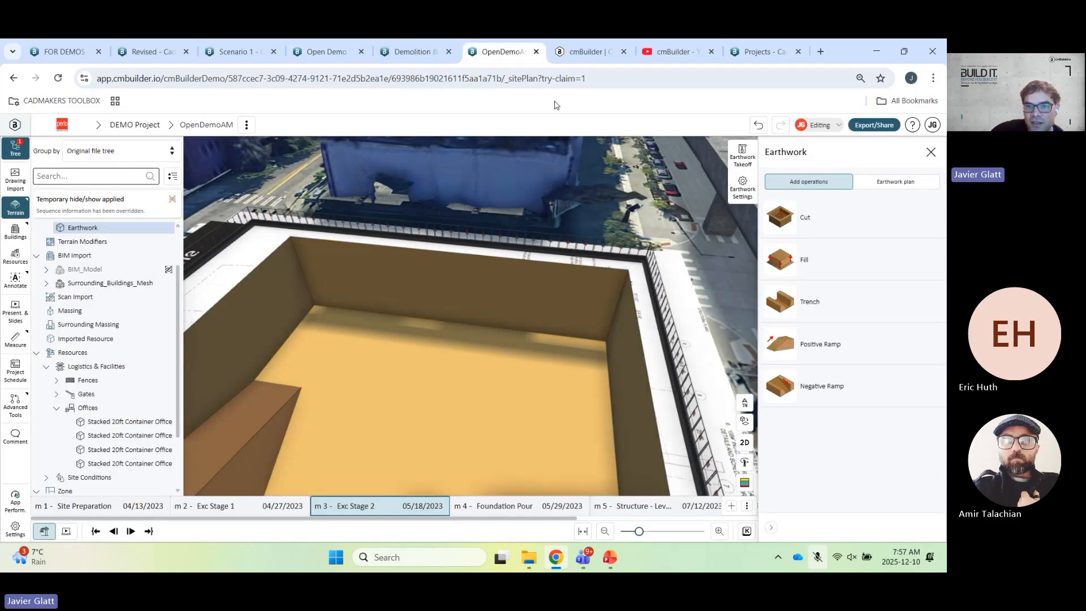
scroll(383, 235, up, 2)
scroll(478, 320, up, 2)
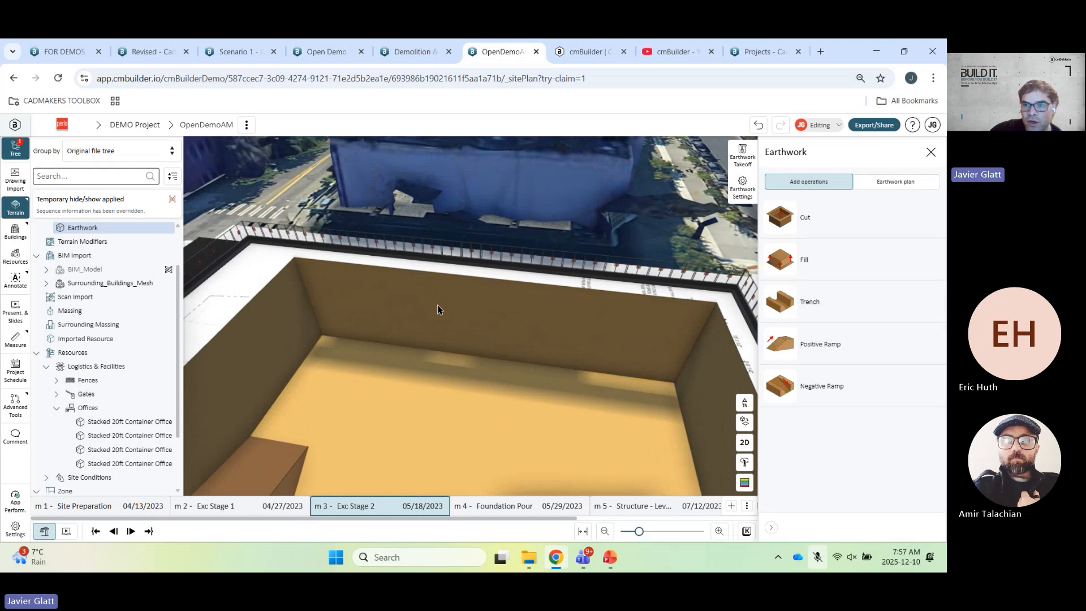
- Clear the resource library search and narrow the catalogue to Excavation & Shoring within Equipment & Vehicles
click(930, 152)
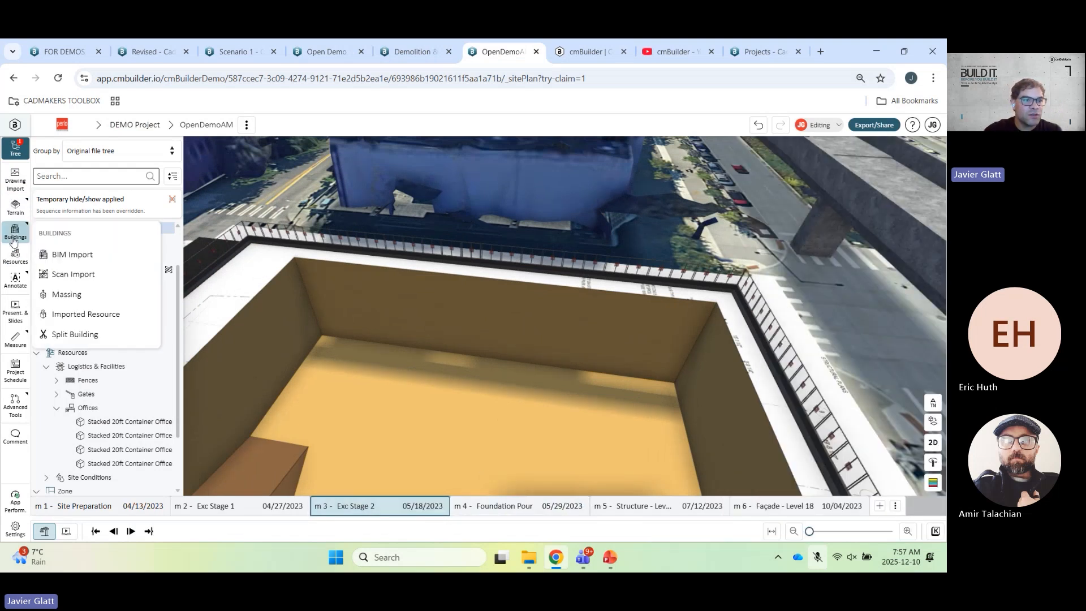
click(16, 257)
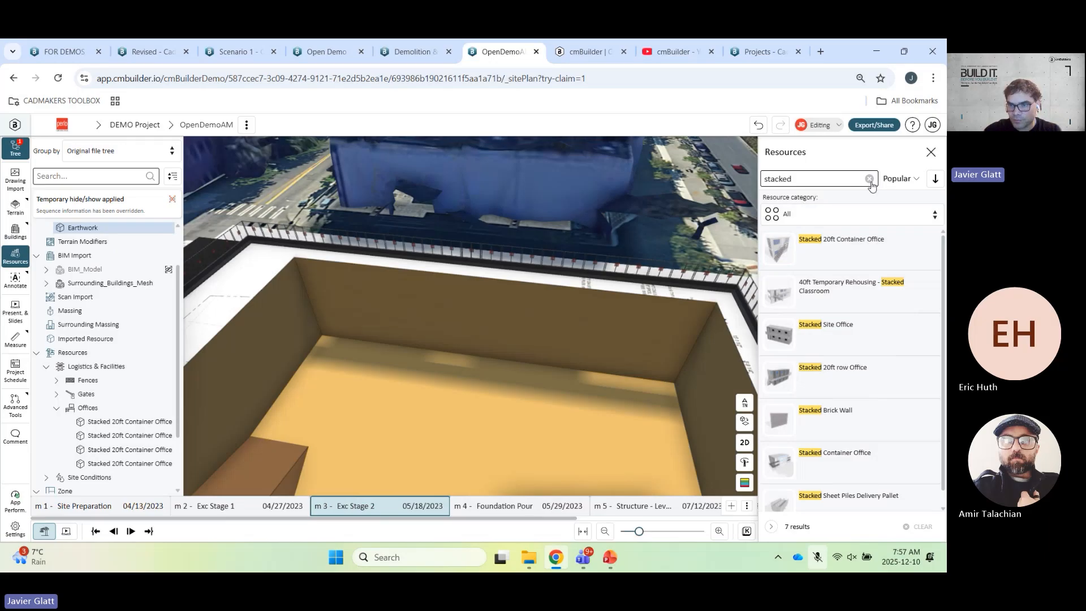
click(871, 179)
click(837, 214)
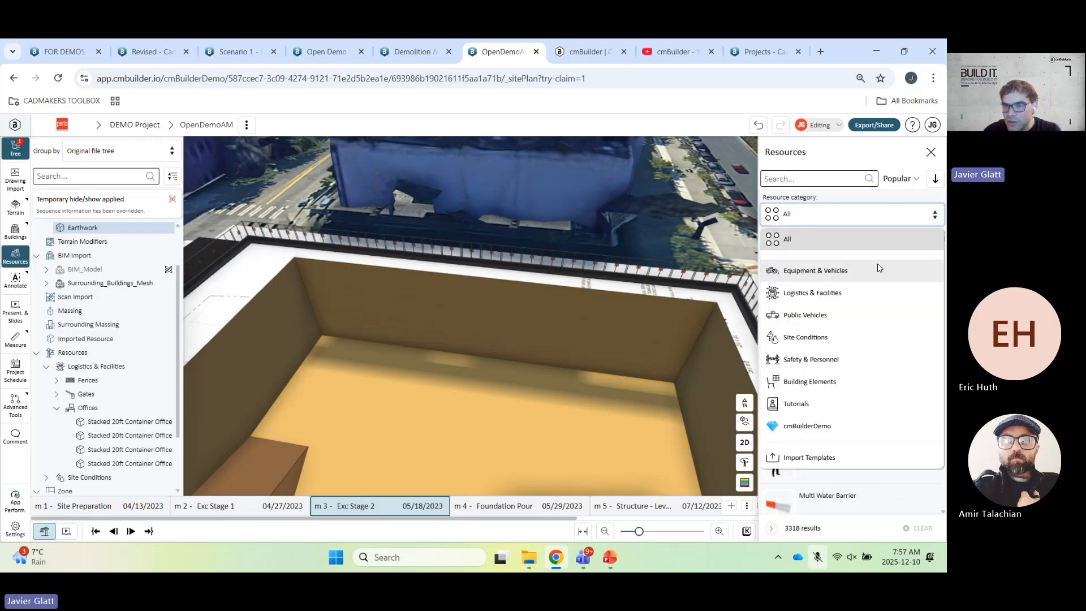
click(841, 276)
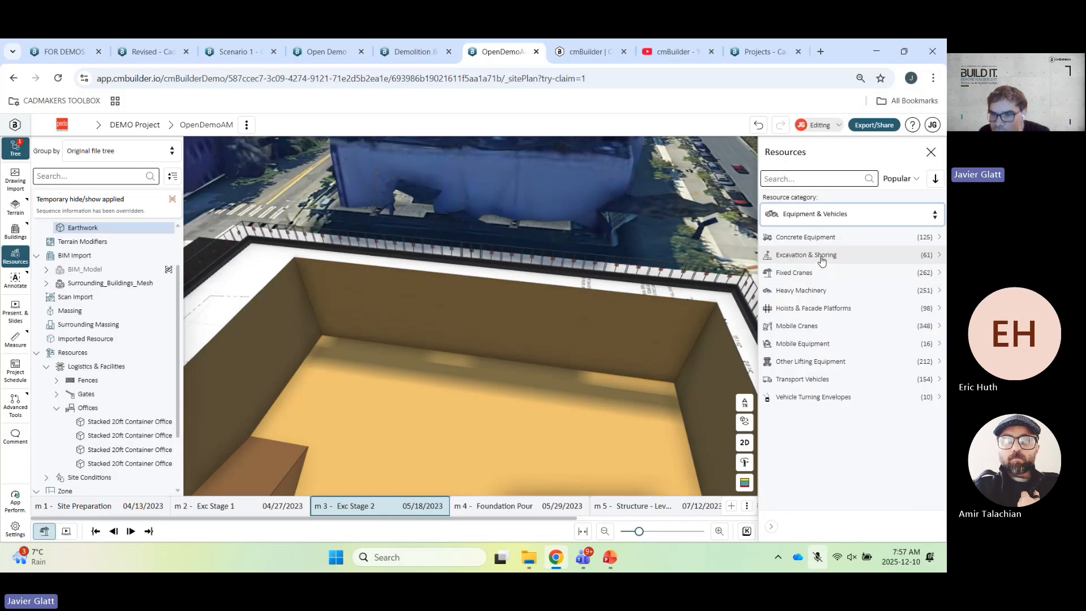
click(822, 259)
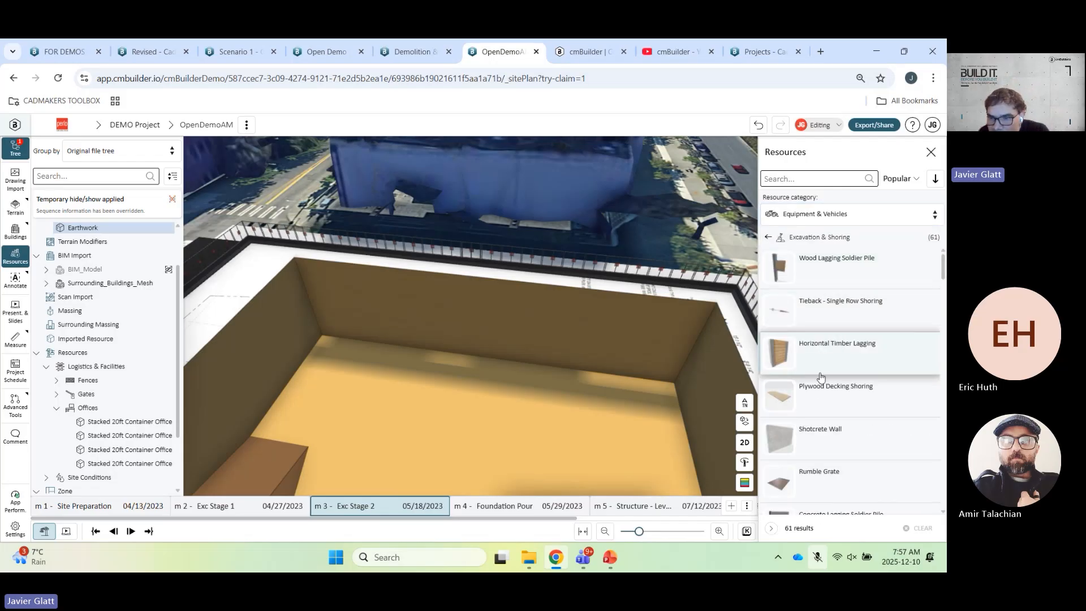
- Place a Wood Lagging Soldier Pile wall along the excavation's far top edge, on a line about 136 ft long
scroll(826, 370, down, 3)
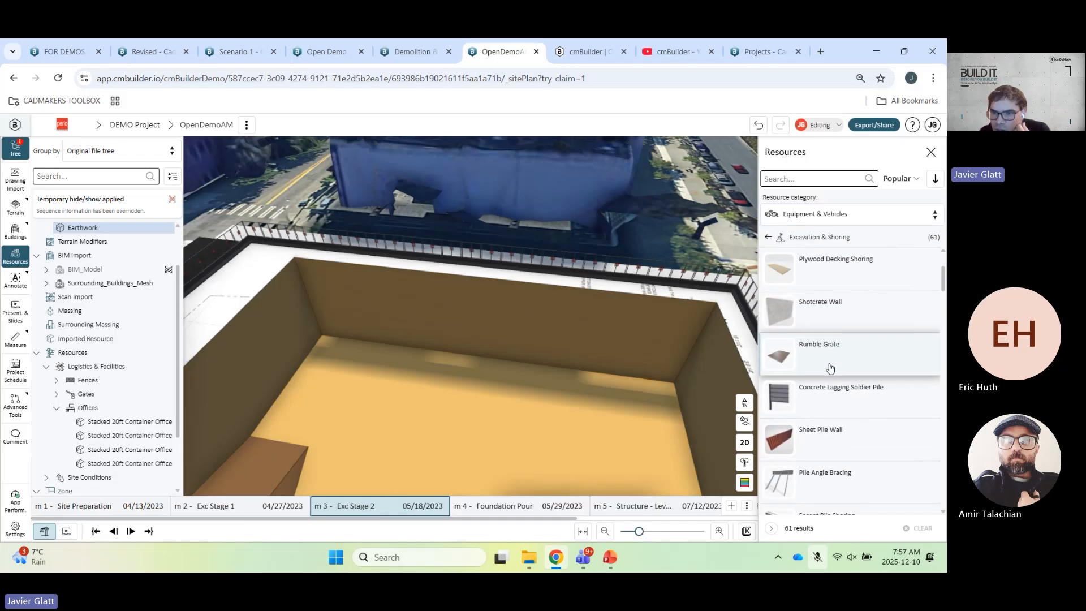
scroll(830, 369, down, 5)
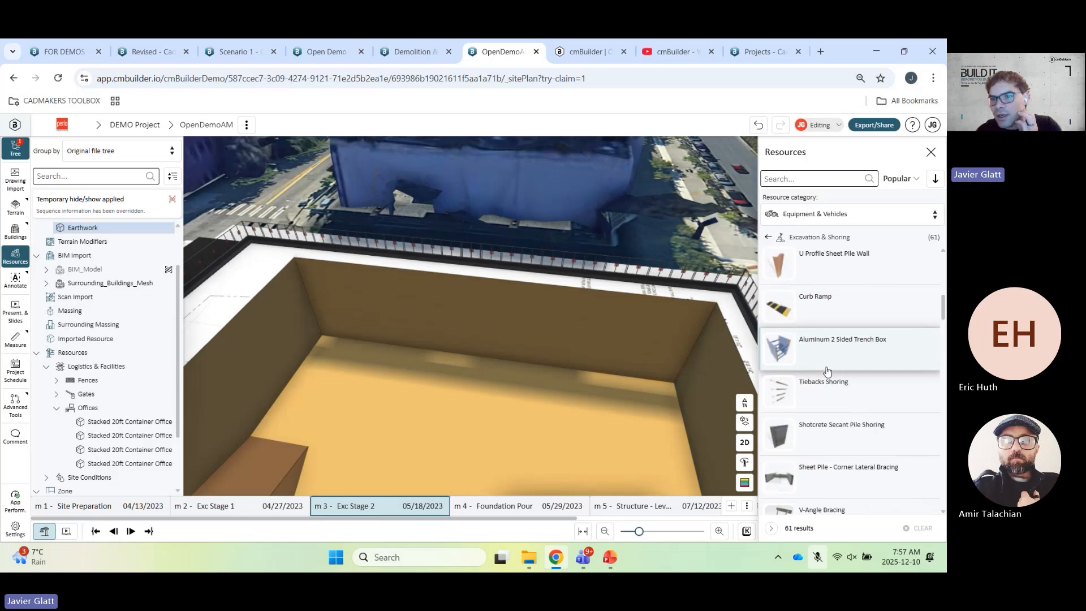
scroll(831, 373, down, 3)
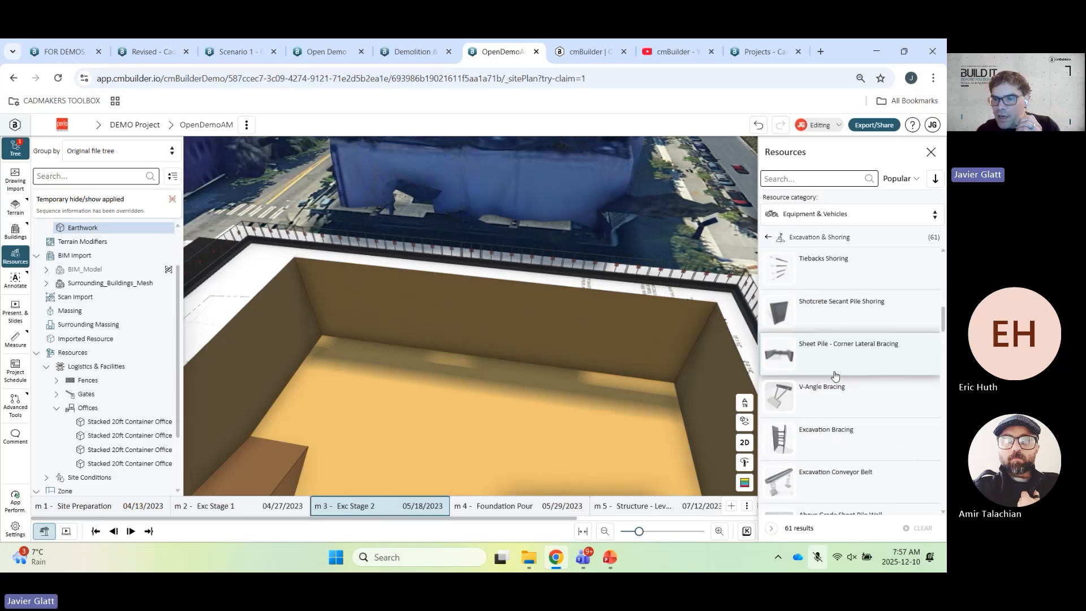
scroll(837, 387, down, 4)
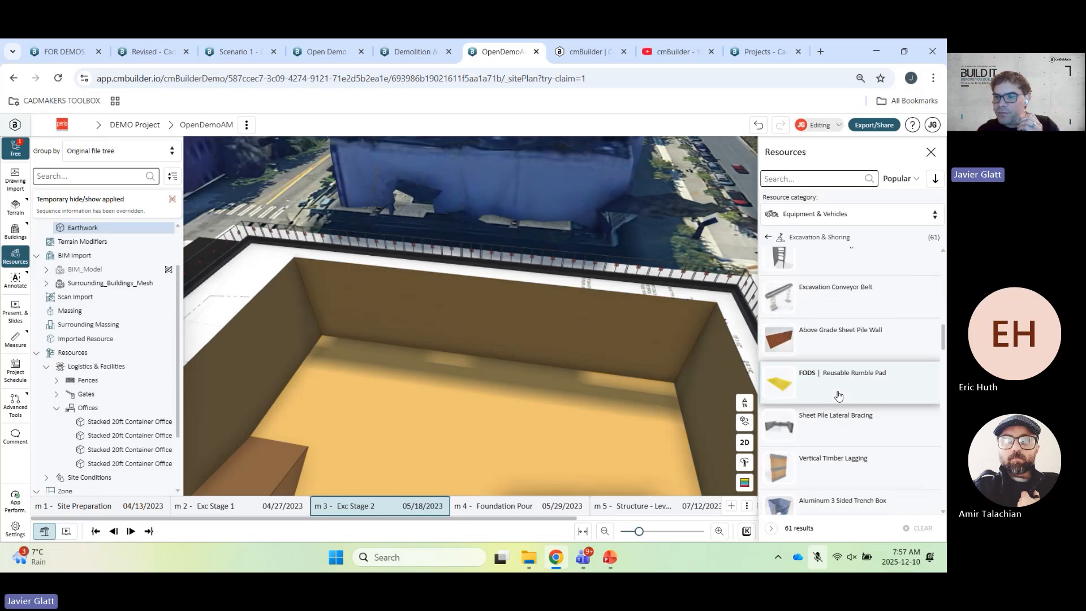
scroll(839, 373, up, 15)
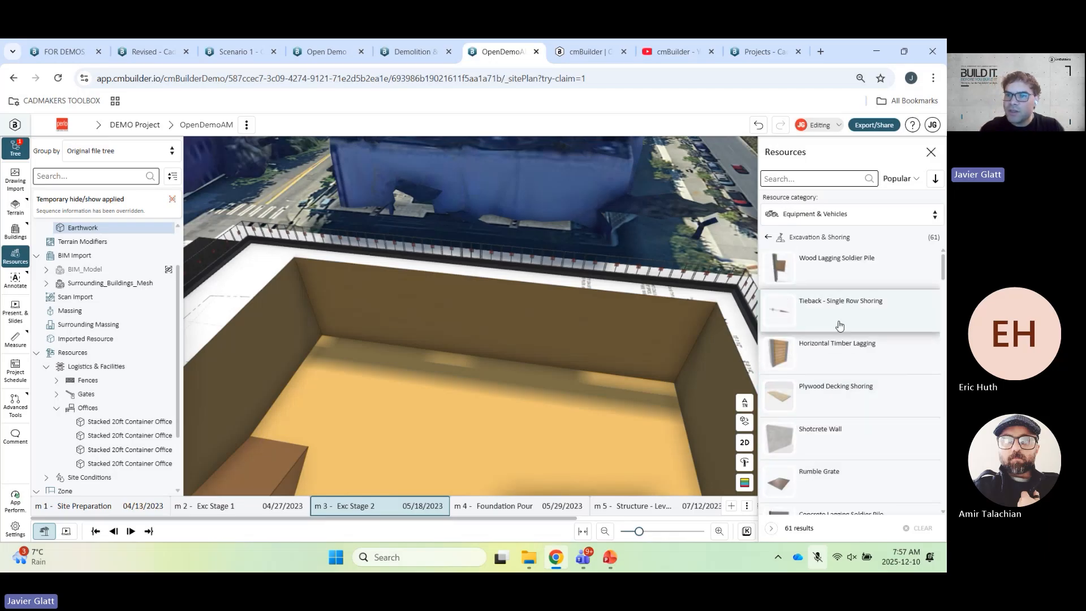
click(839, 325)
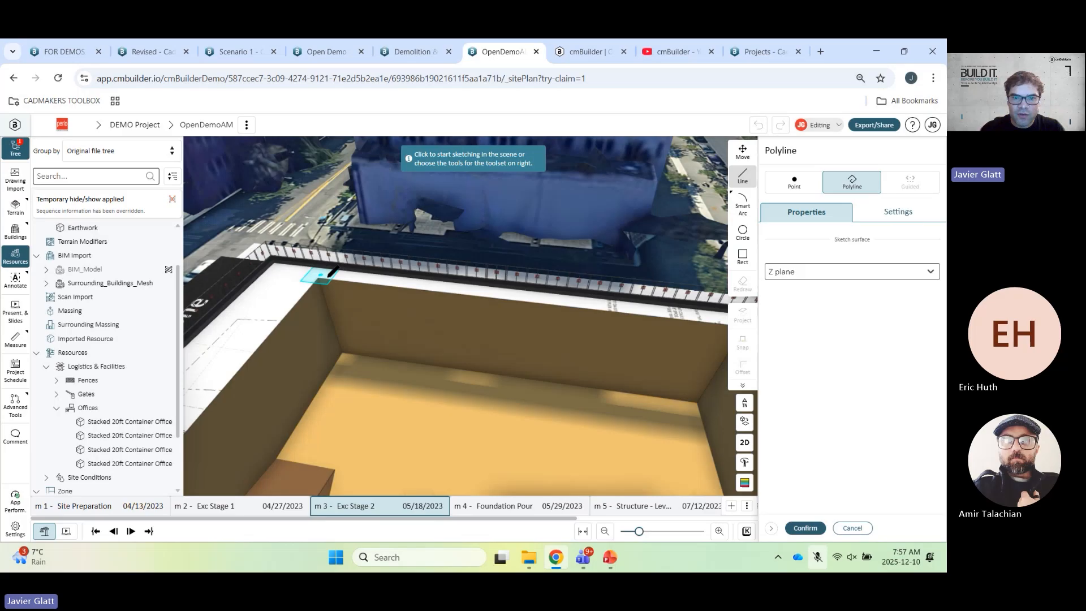
click(321, 273)
click(668, 321)
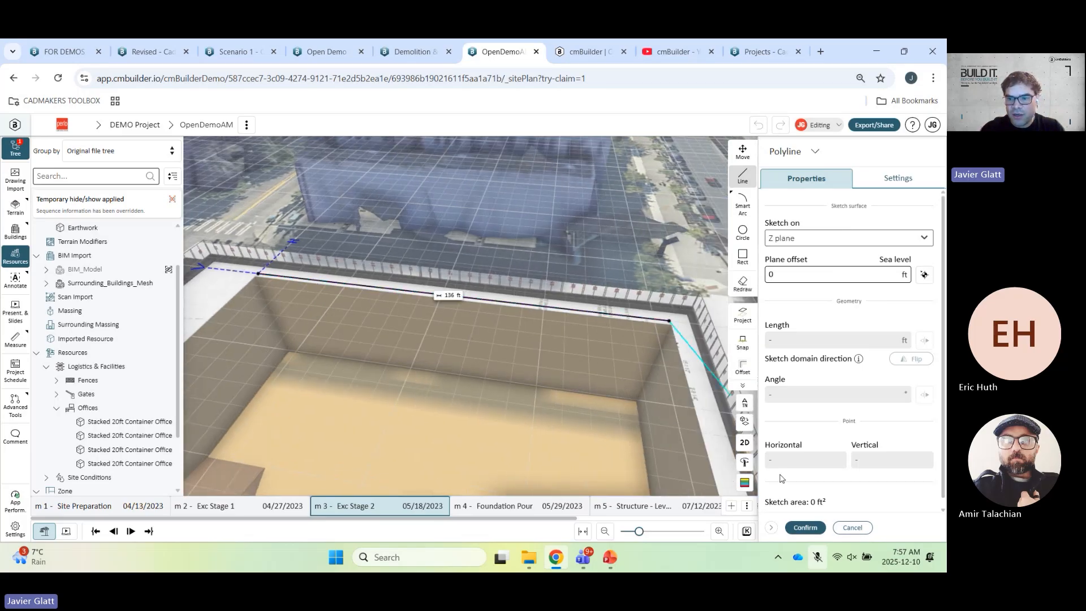
click(805, 528)
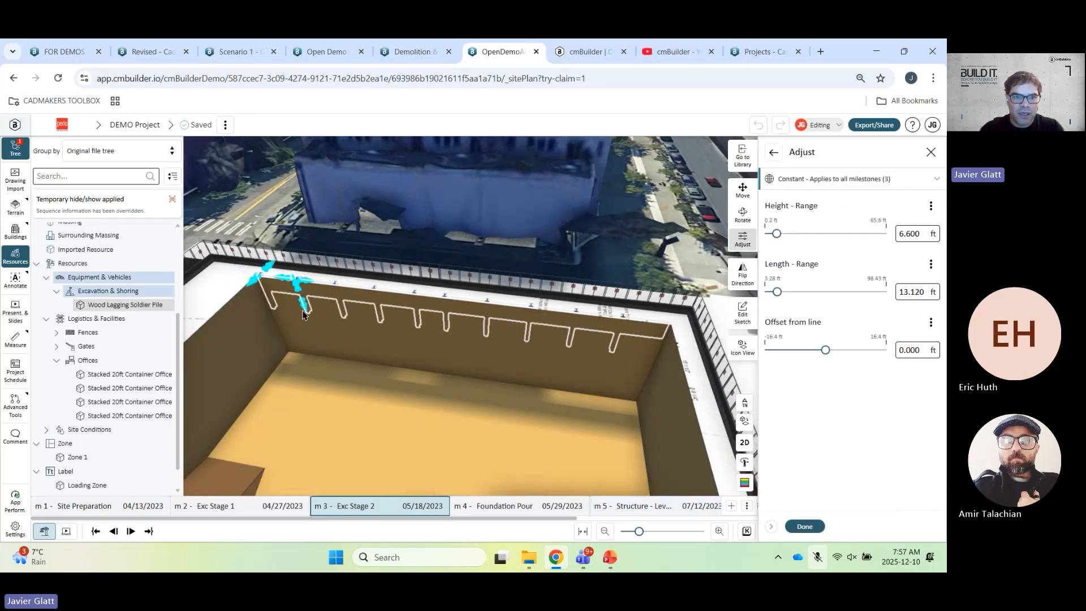
- Set the soldier pile wall's height to about 37.1 ft and move it to an X position of -2 ft
drag(328, 362, 332, 371)
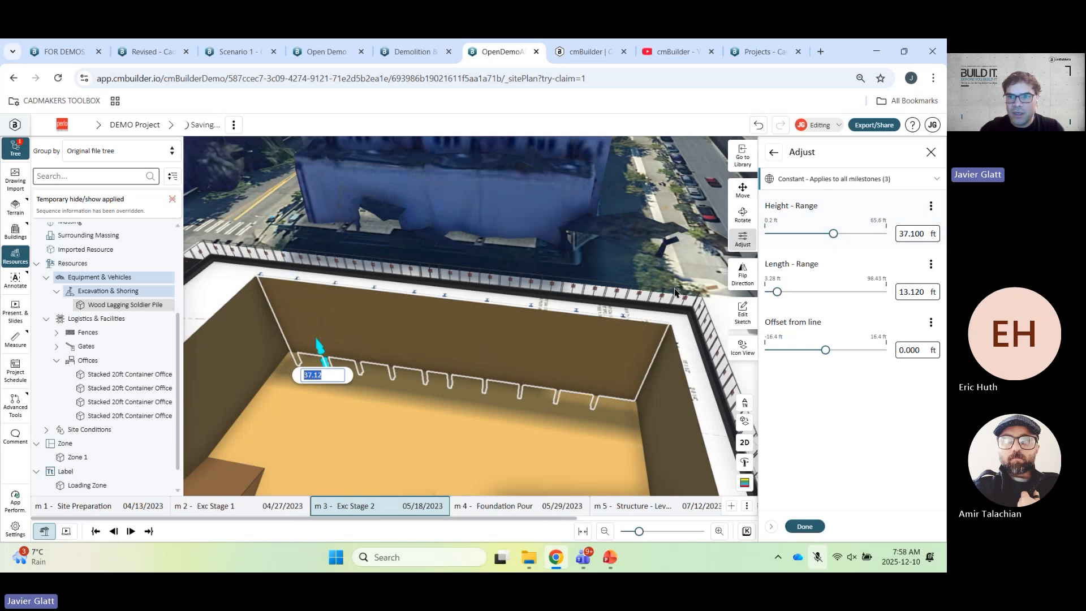
click(743, 190)
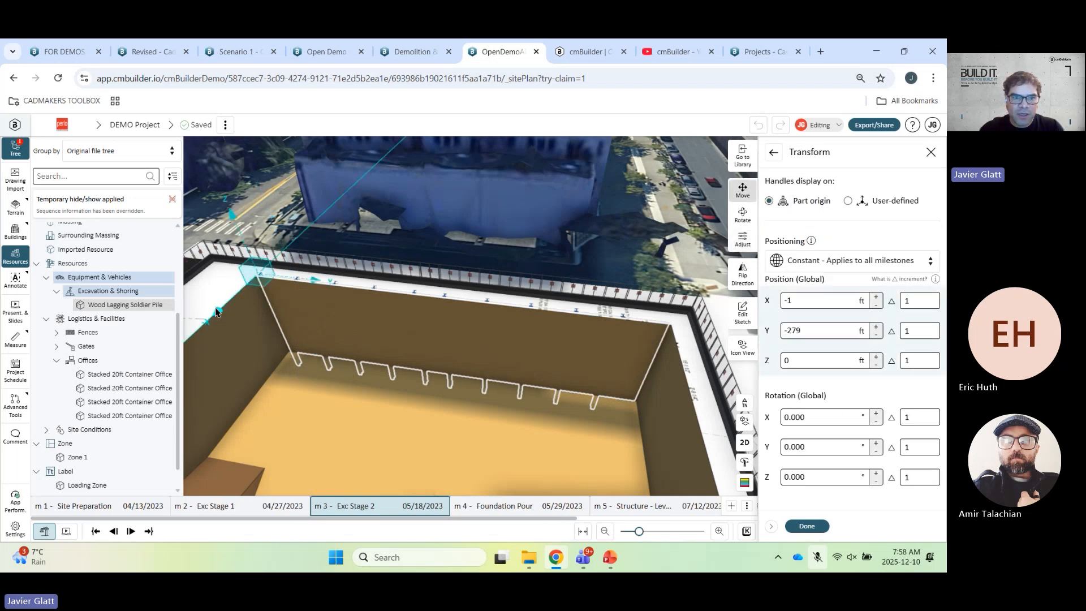
click(215, 313)
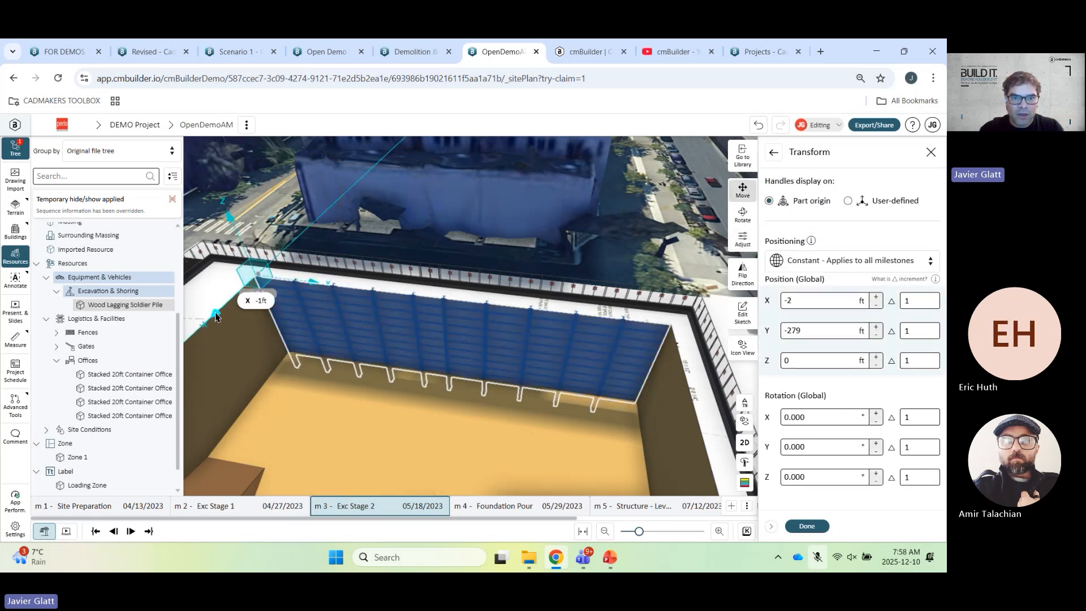
click(806, 526)
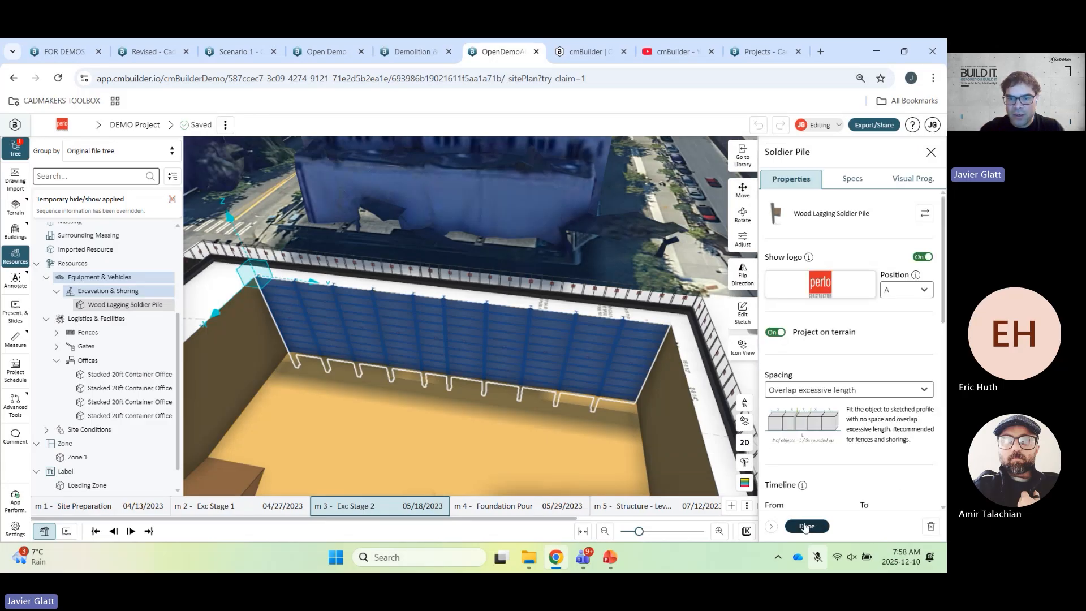
click(564, 427)
- Nudge the soldier pile wall slightly along the X axis so its timber lagging stands clear of the soil face
scroll(509, 221, up, 5)
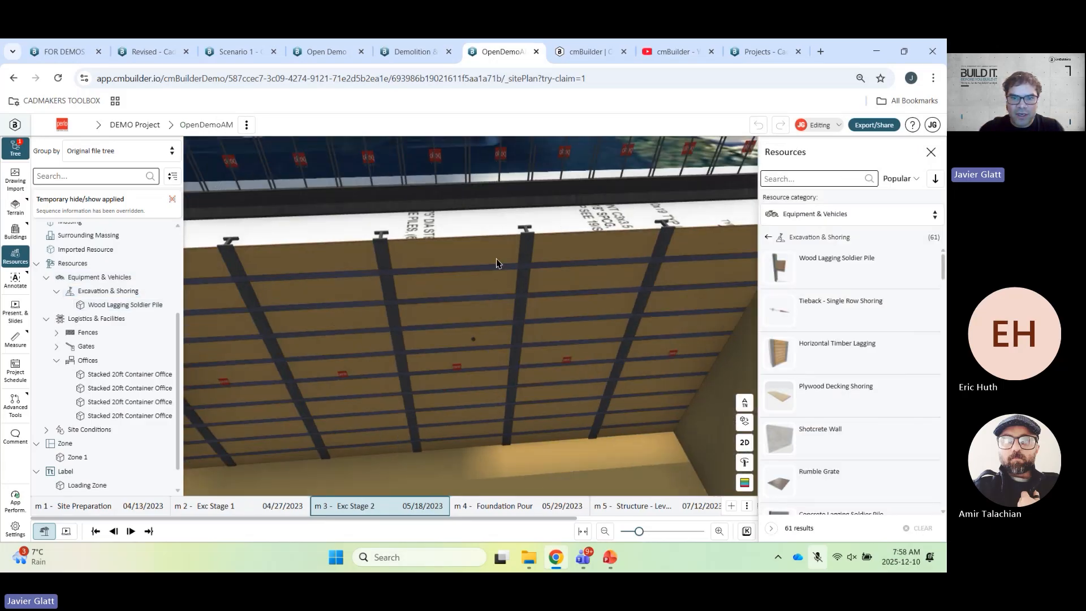
drag(496, 259, 561, 320)
click(561, 320)
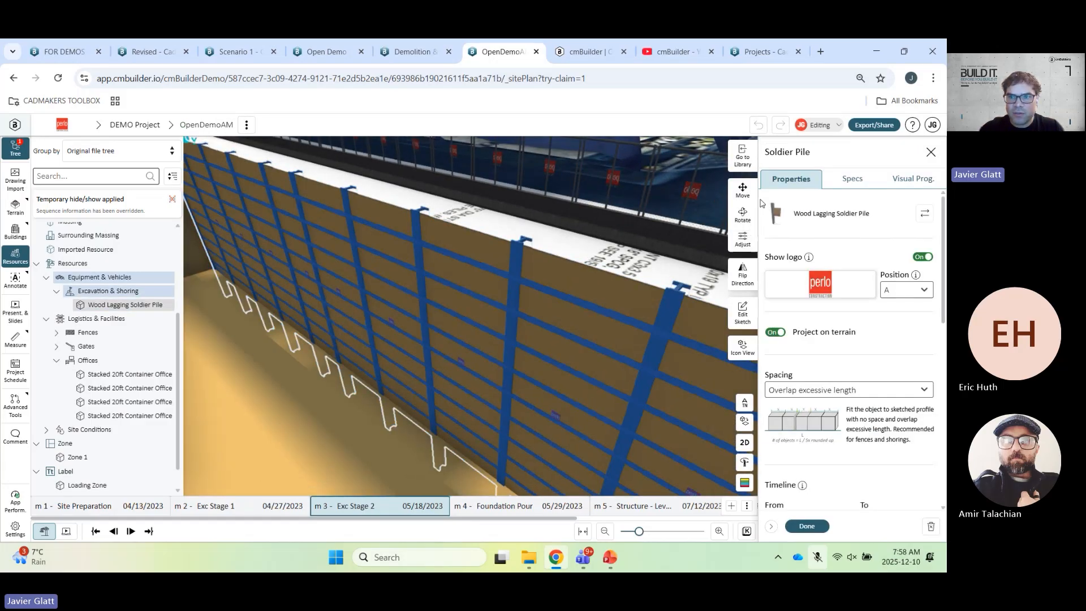
click(742, 189)
scroll(537, 301, down, 2)
right_drag(567, 343, 687, 362)
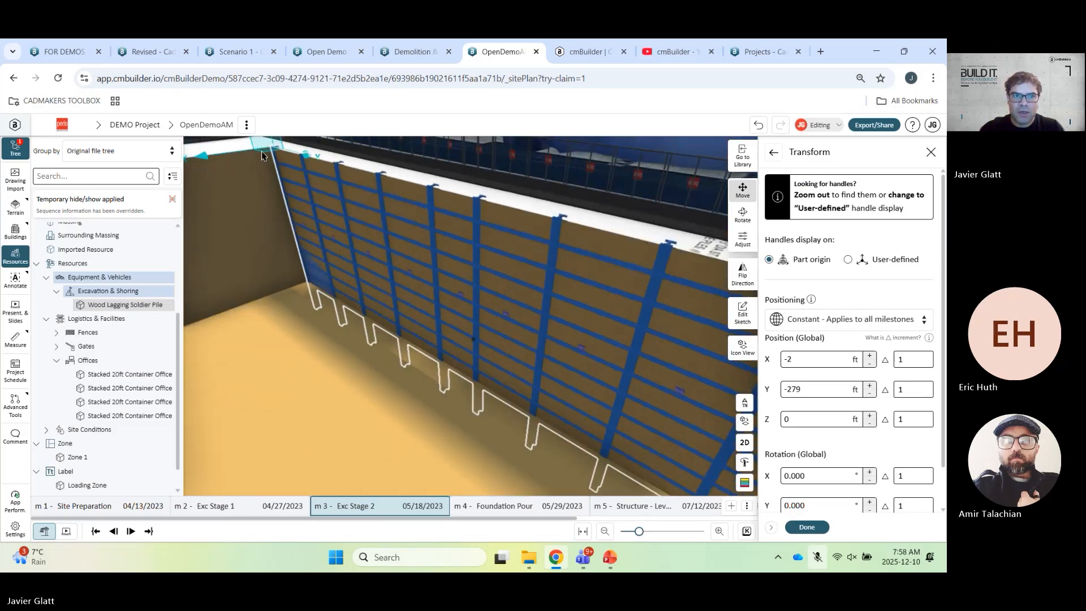
click(221, 160)
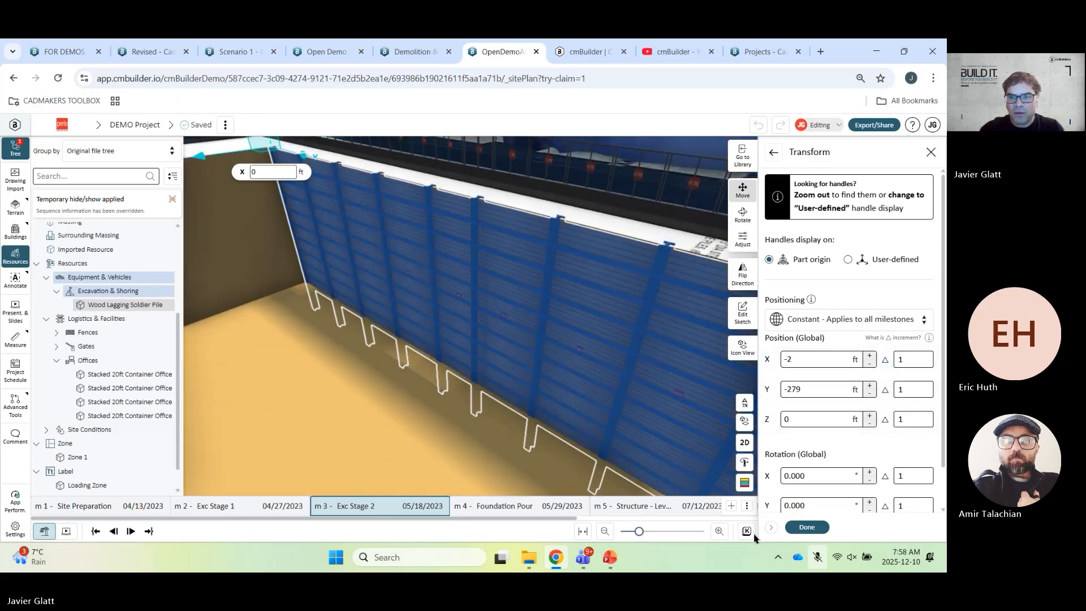
click(809, 527)
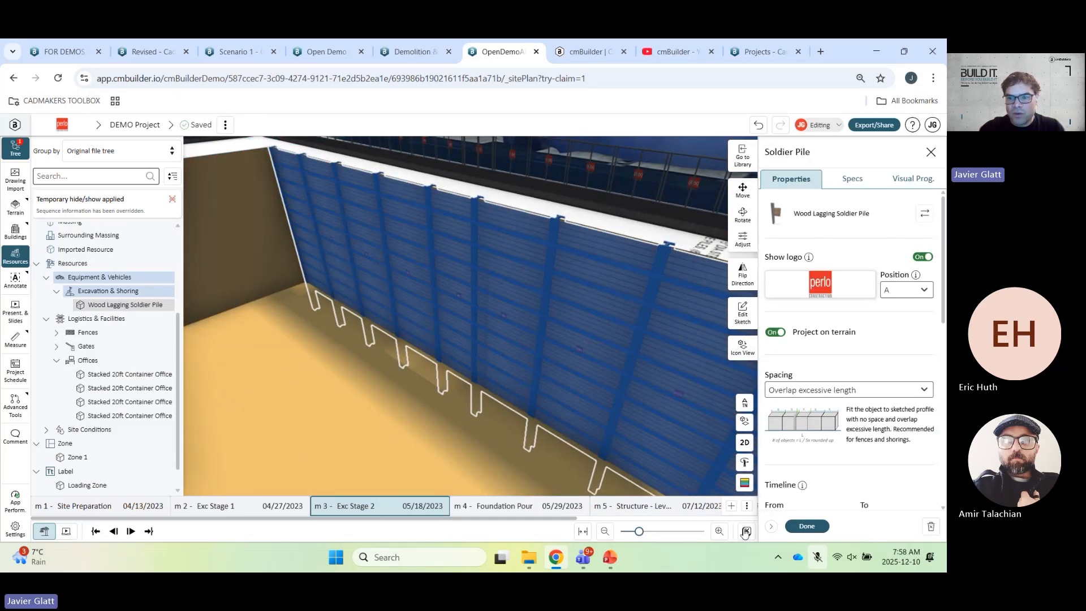
click(807, 526)
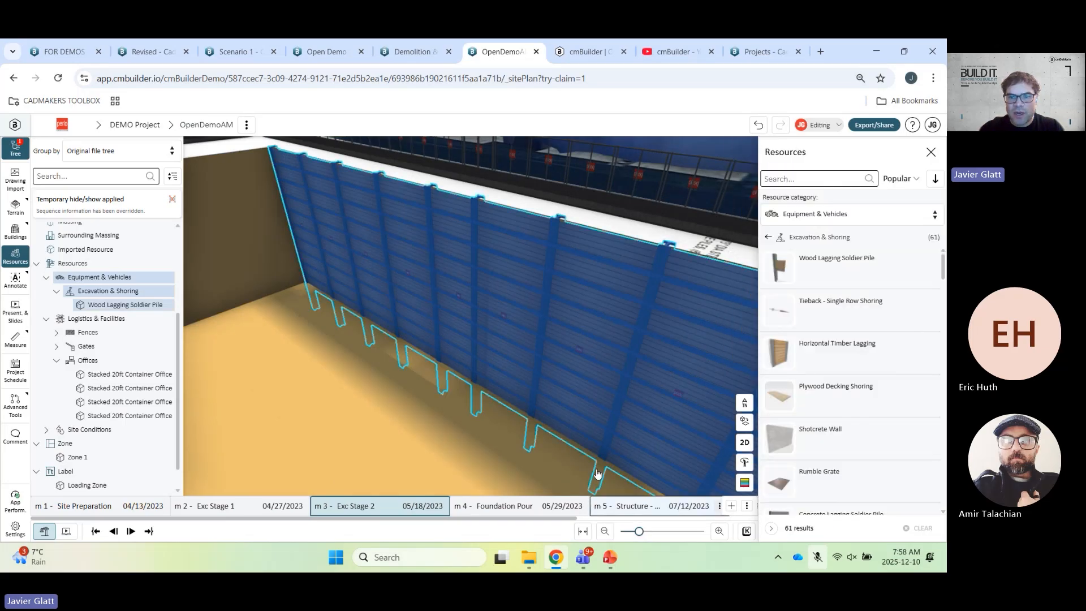
- Examine the soldier pile wall up close from several angles and review its properties
drag(523, 416, 500, 424)
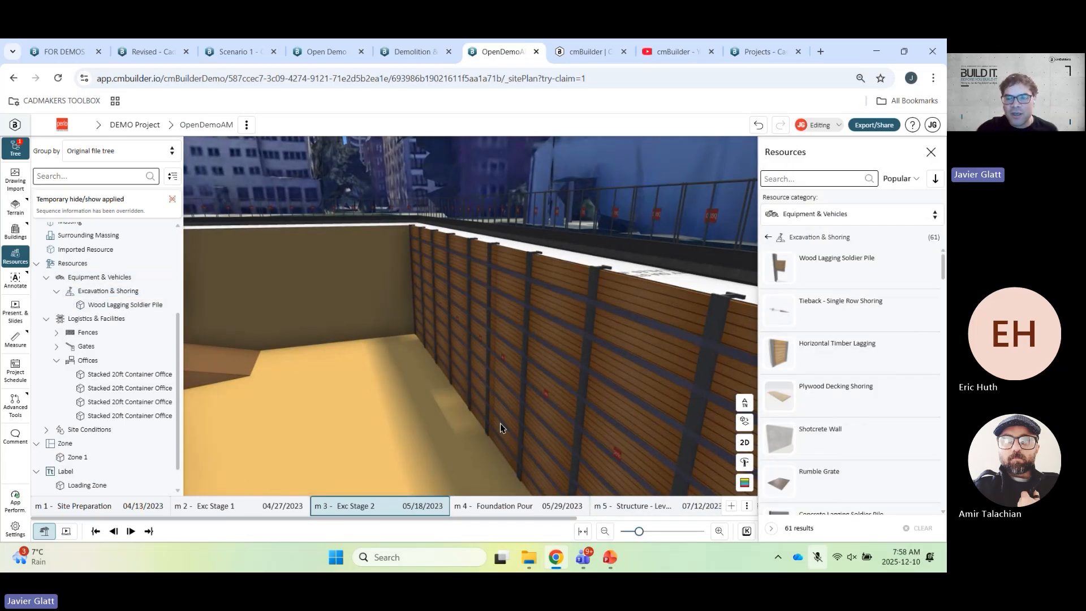
drag(520, 420, 592, 306)
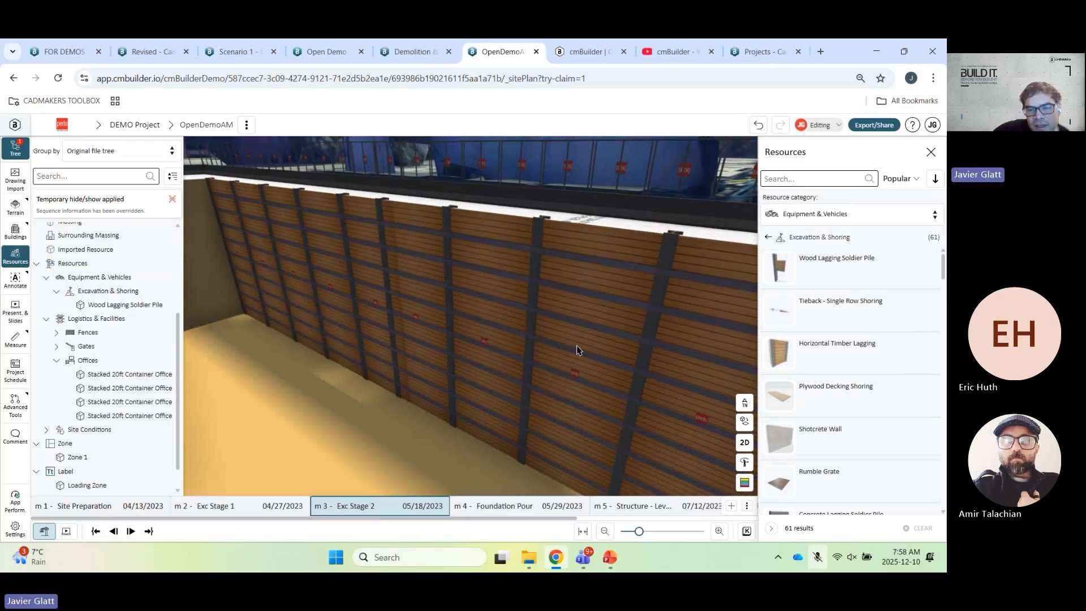
drag(577, 349, 530, 347)
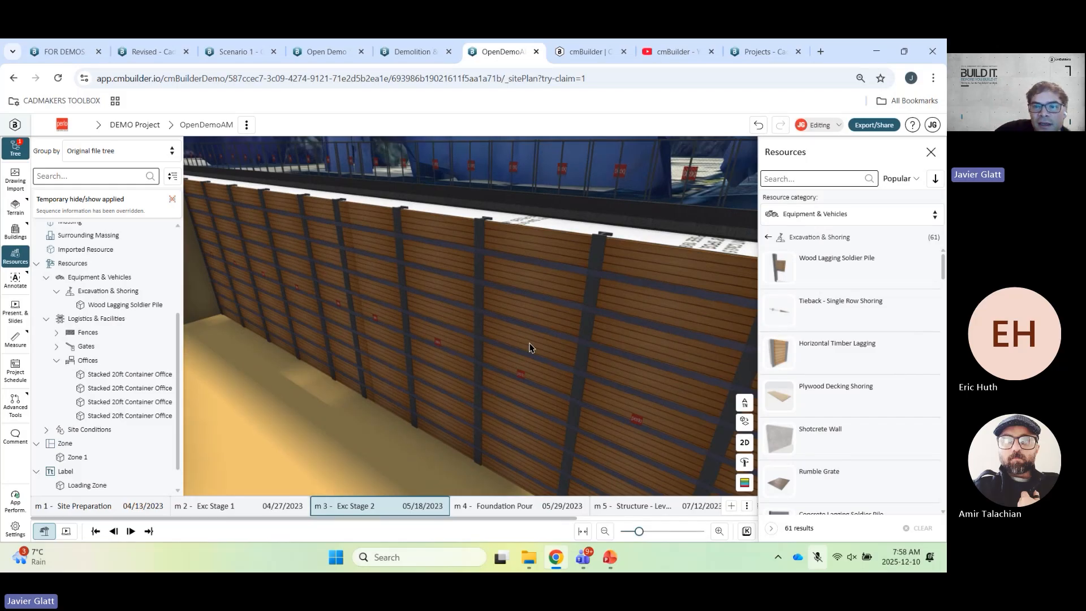
click(529, 348)
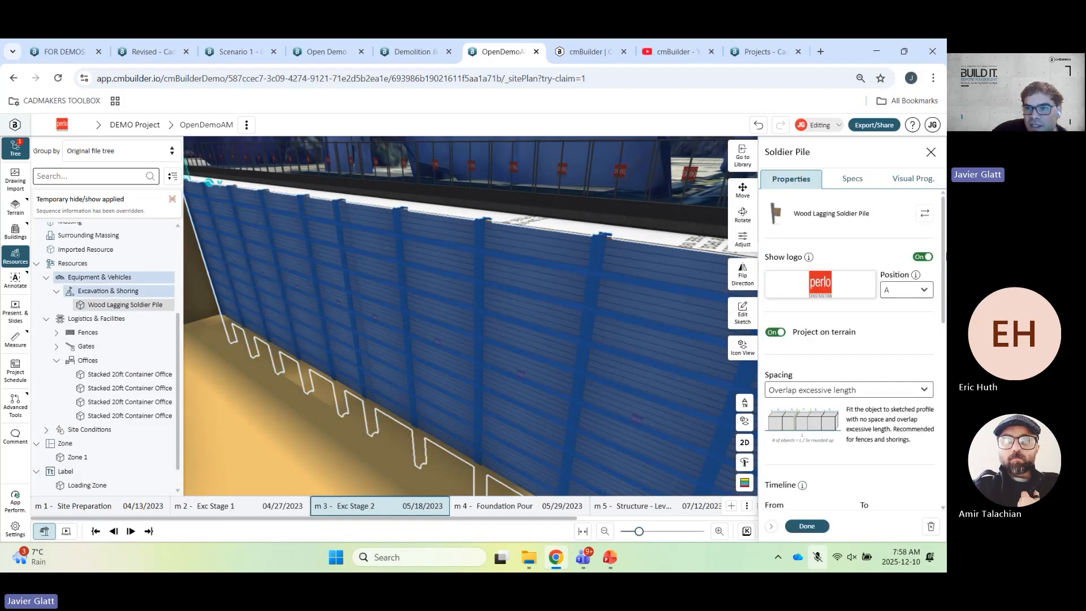
click(926, 214)
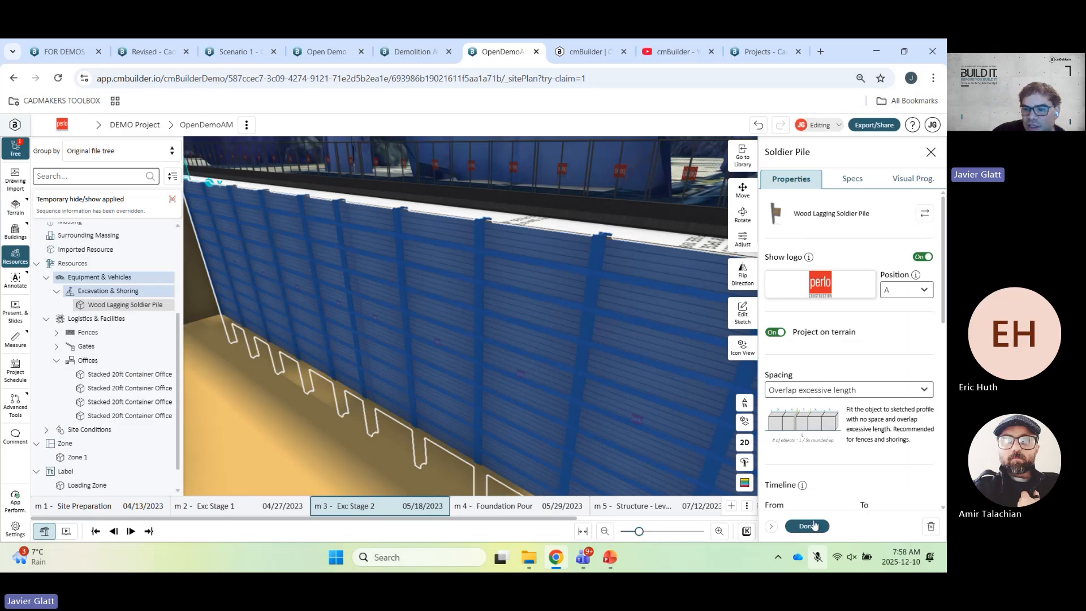
click(379, 478)
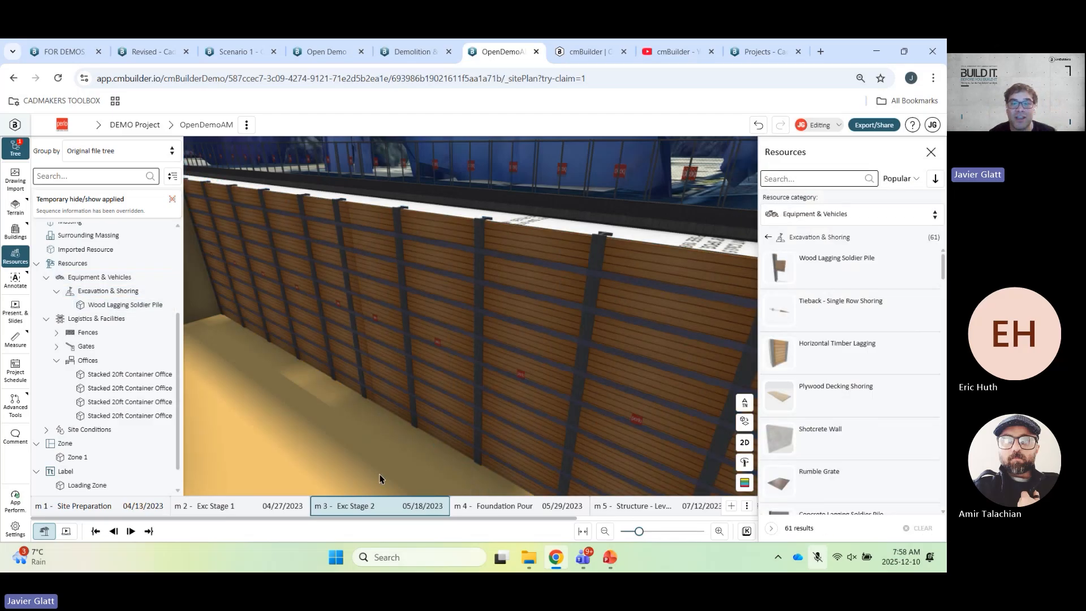
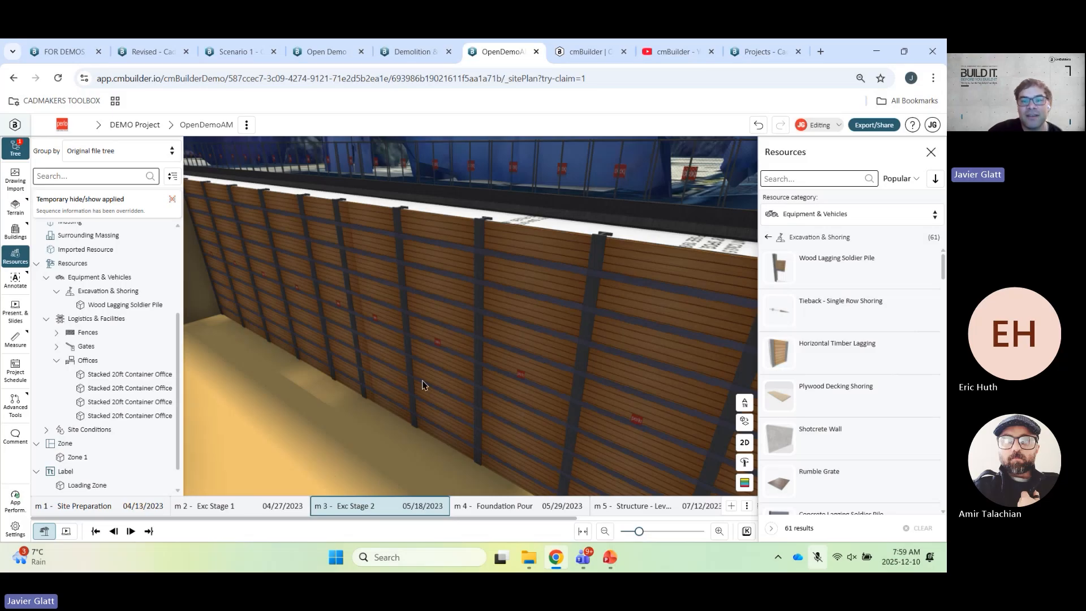
- Switch the timeline to the Foundation Pour milestone and frame the whole excavation pit
drag(447, 354, 460, 415)
key(Right)
drag(606, 318, 477, 365)
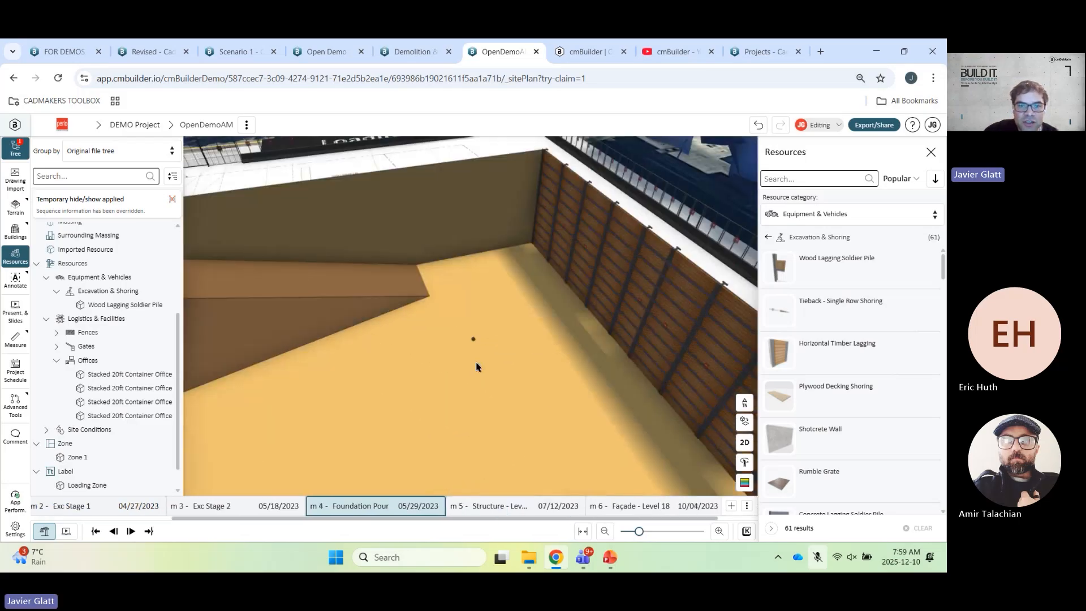
scroll(476, 365, down, 3)
right_drag(449, 397, 560, 336)
drag(560, 336, 586, 325)
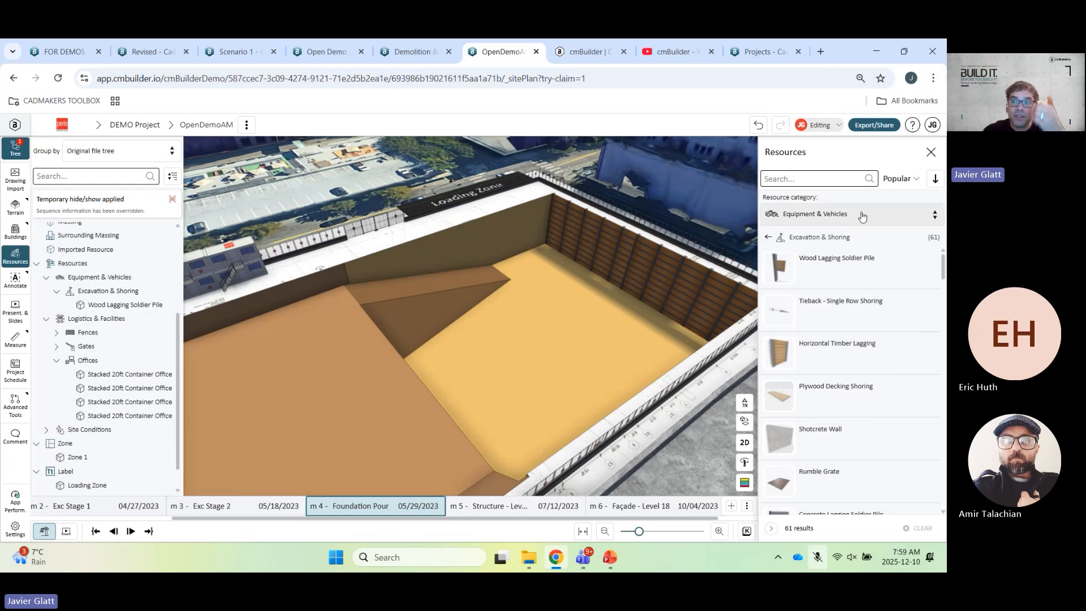
- Close the resource library and expand BIM_Model and its RETAIL folder in the project tree
click(931, 152)
scroll(90, 272, up, 3)
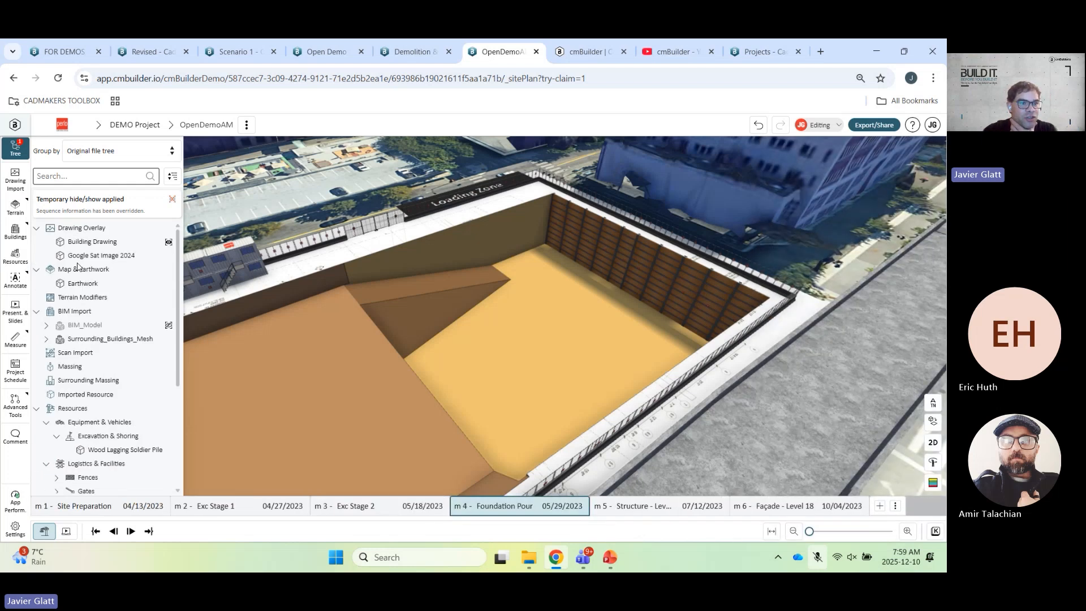
click(46, 325)
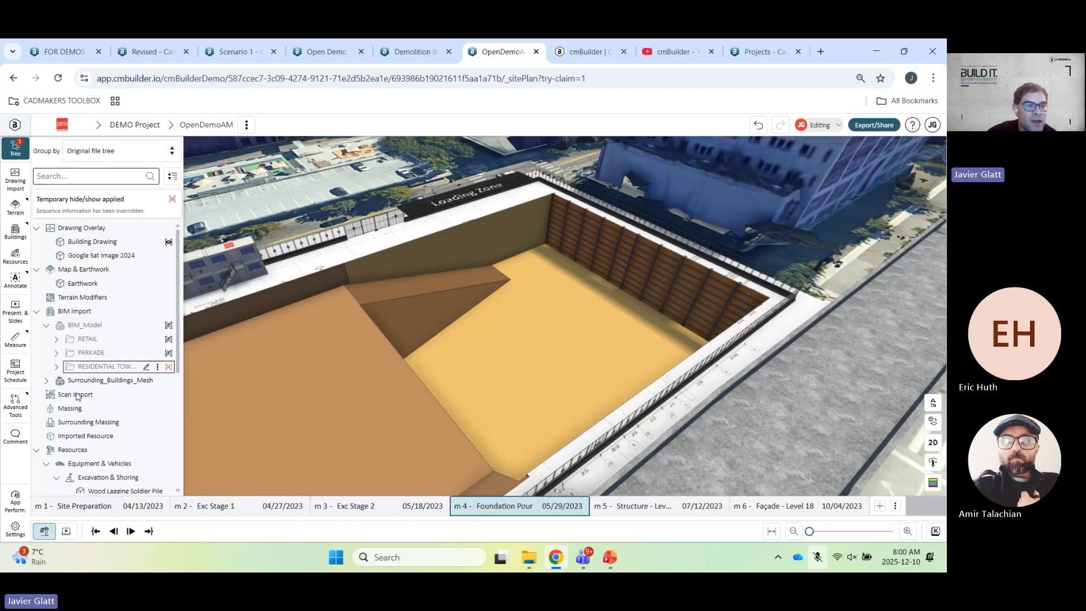
click(57, 340)
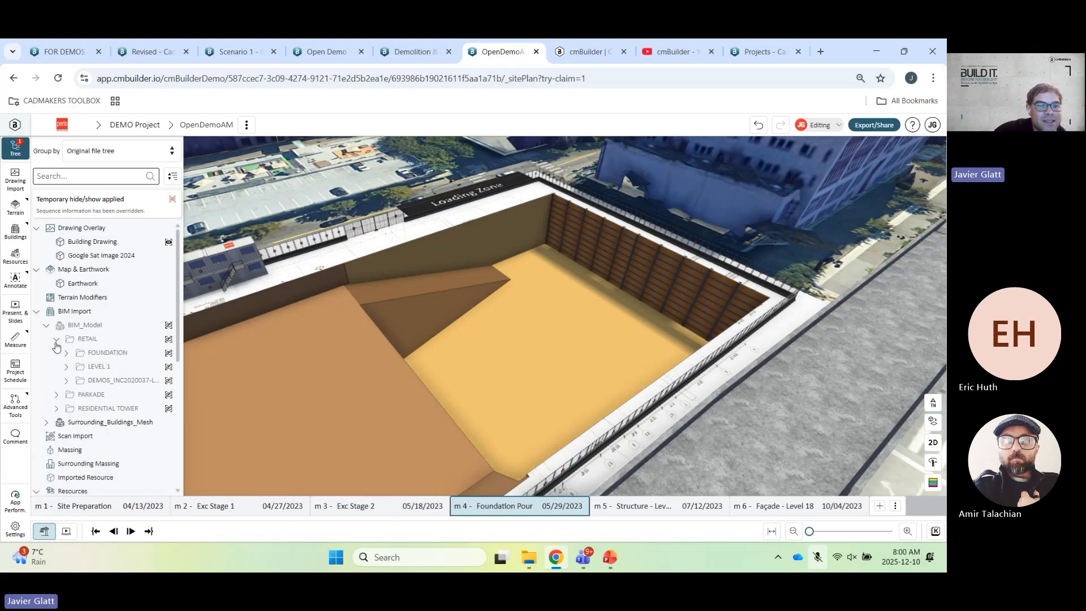
- Make the RETAIL model's FOUNDATION folder begin from the Foundation Pour milestone
click(113, 352)
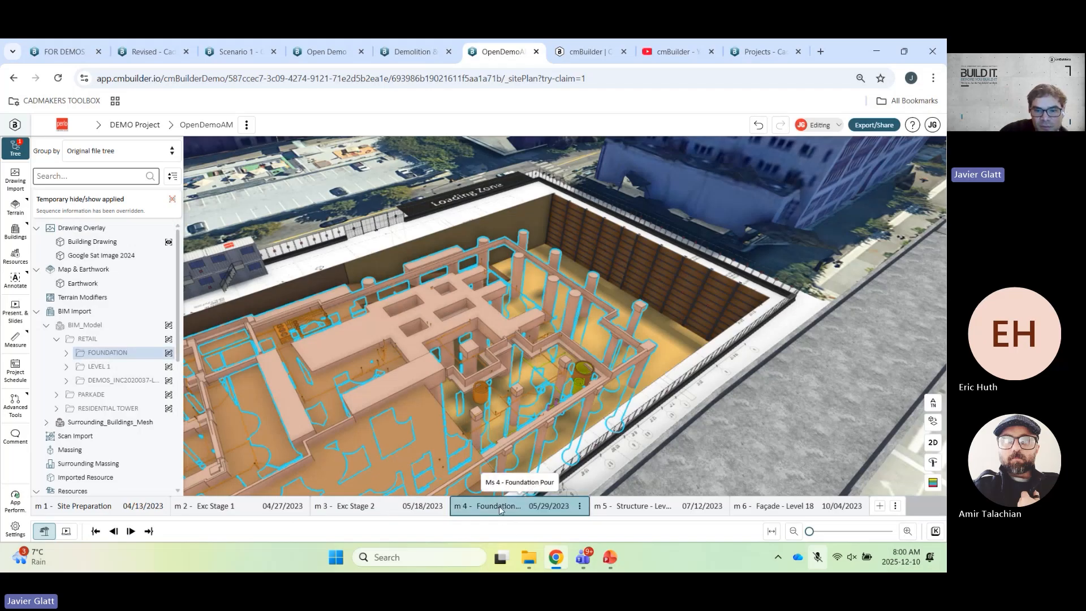
right_click(114, 354)
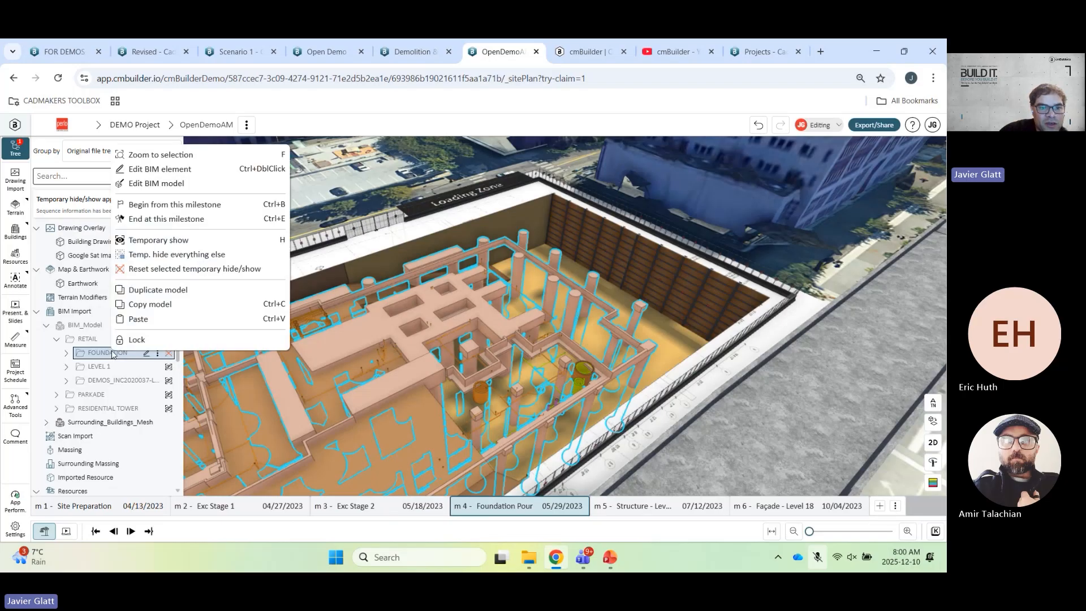
click(166, 208)
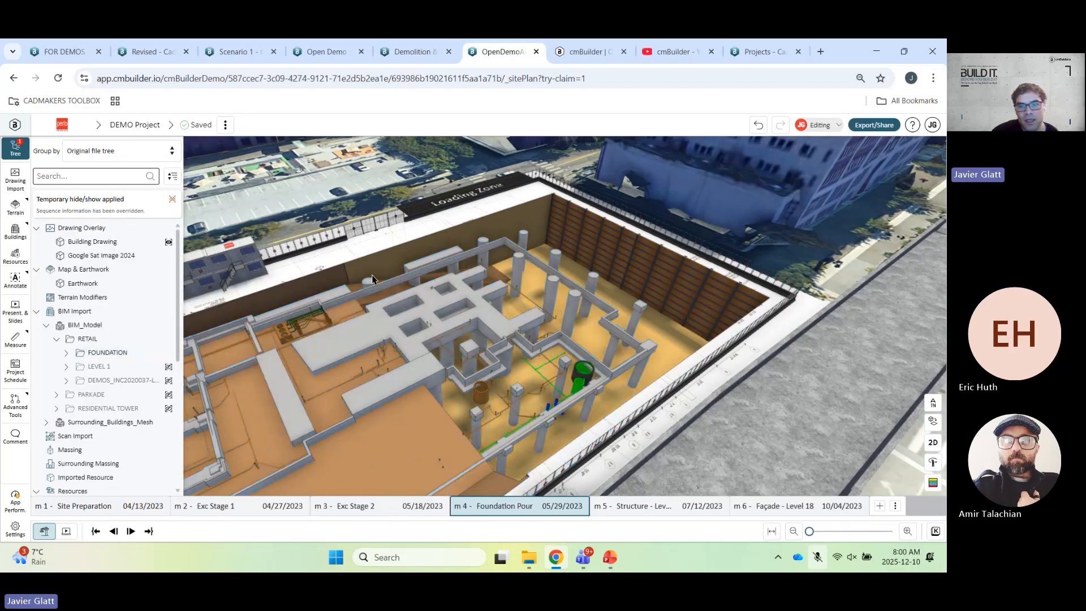
- Inspect the foundation in the excavation from several angles and step through the neighbouring milestones, returning to Foundation Pour
drag(372, 280, 549, 291)
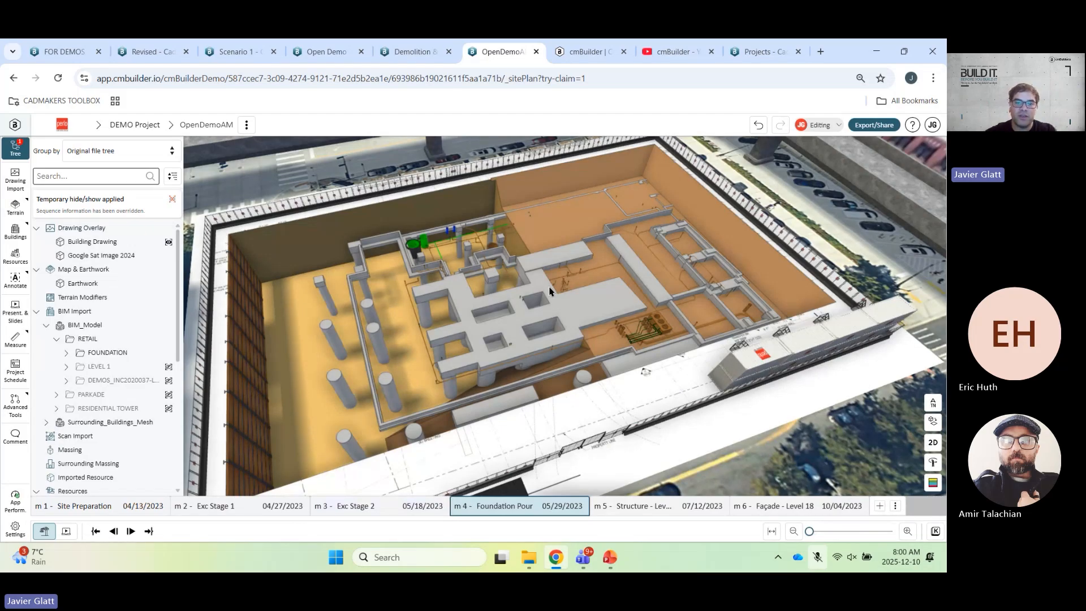
drag(575, 305, 589, 308)
scroll(589, 308, down, 1)
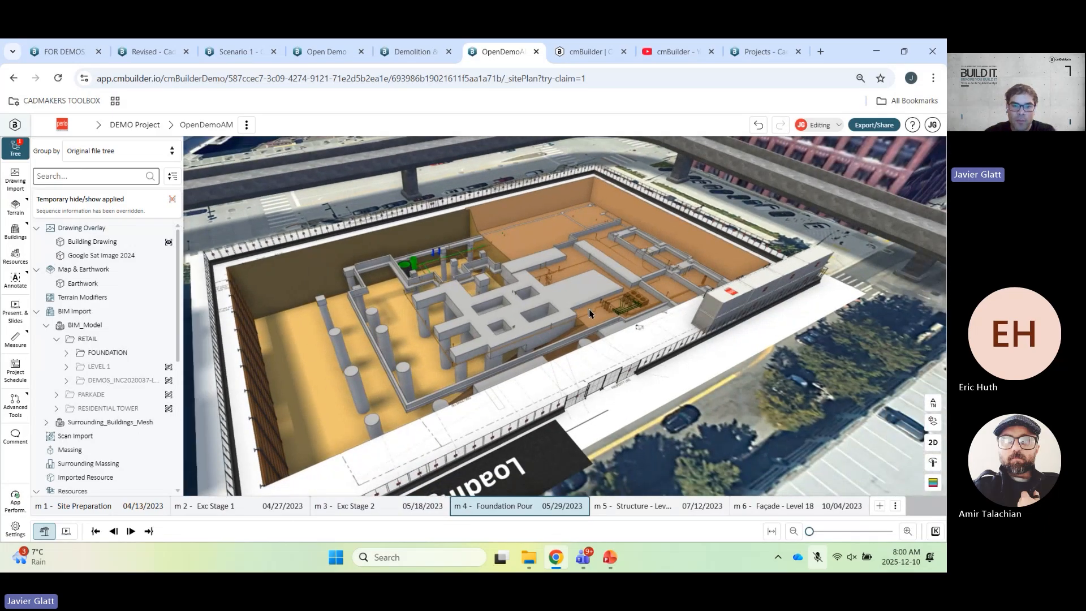
key(Left)
key(Right)
key(Right)
key(Right)
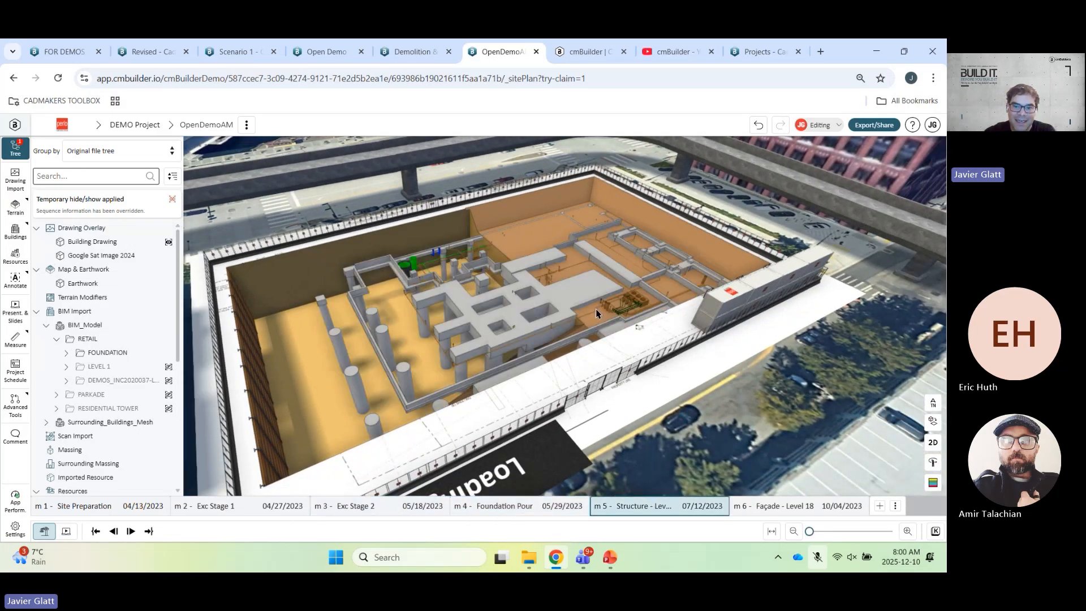
key(Left)
key(Left)
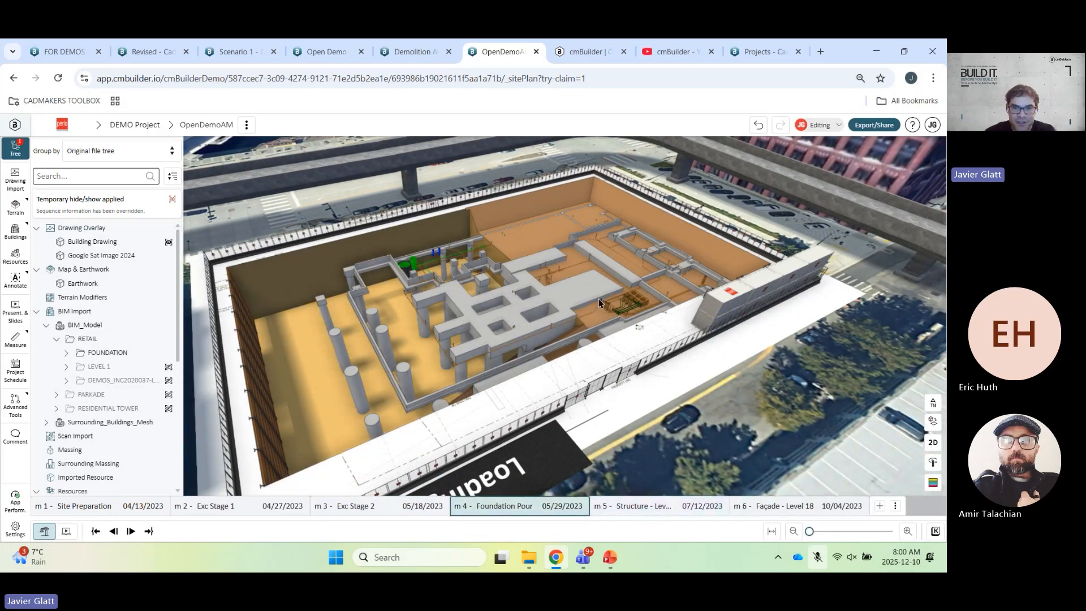
drag(567, 299, 567, 265)
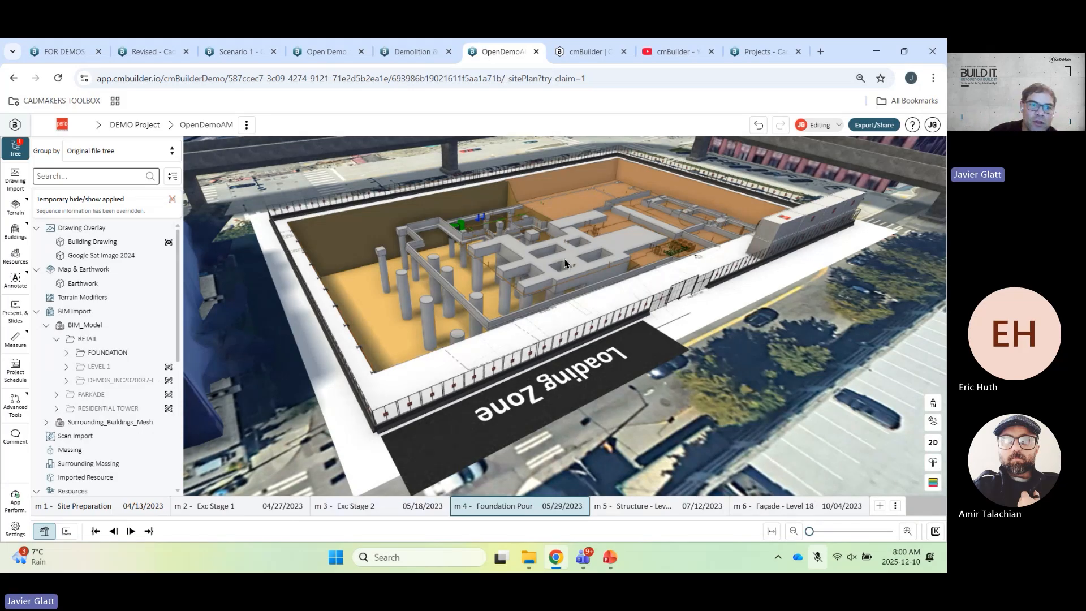
- Search all resource categories for "concret" and place the Alliance JXRZ 61 Concrete Pump Truck on the Loading Zone
click(15, 255)
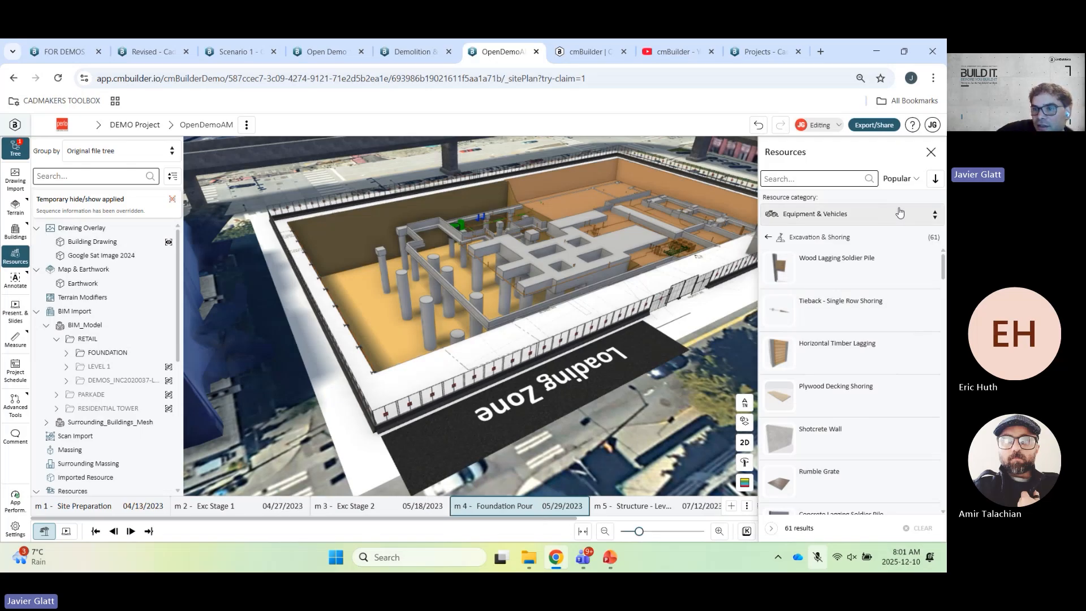
click(875, 213)
click(822, 236)
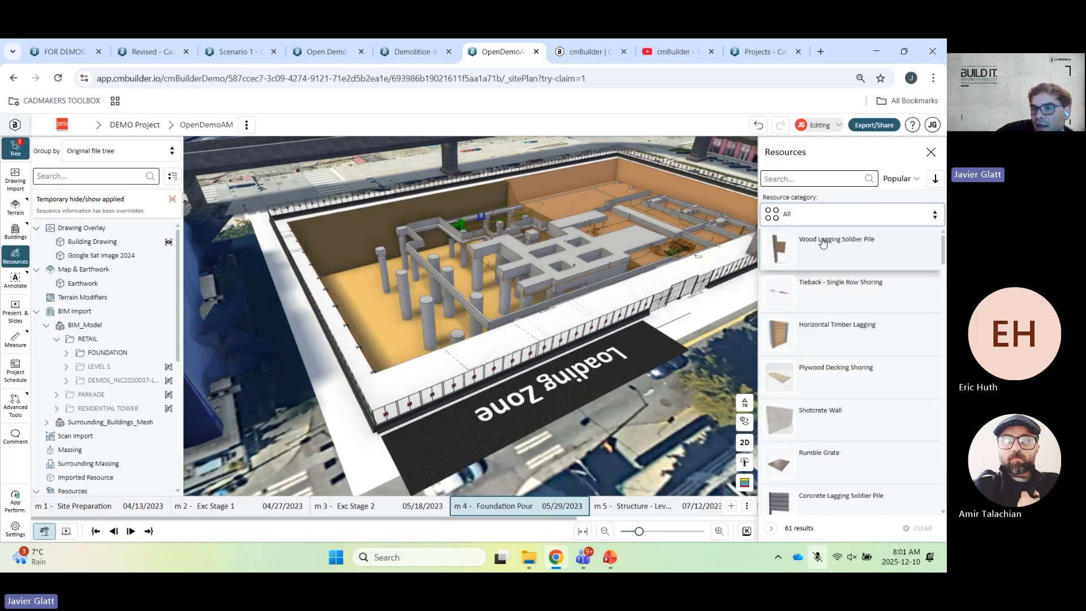
click(802, 179)
text(concret)
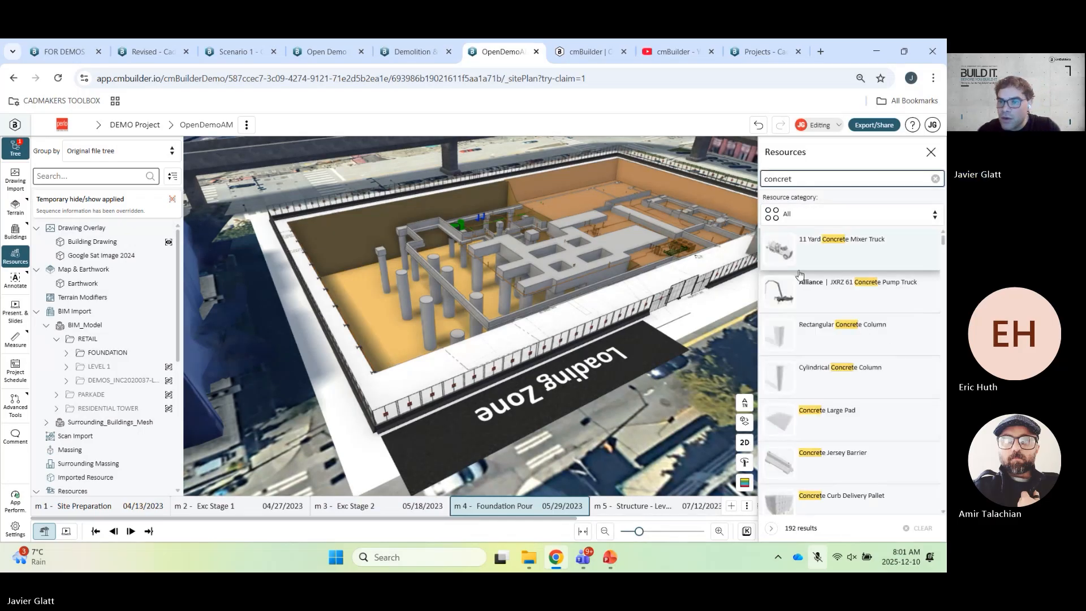
click(799, 277)
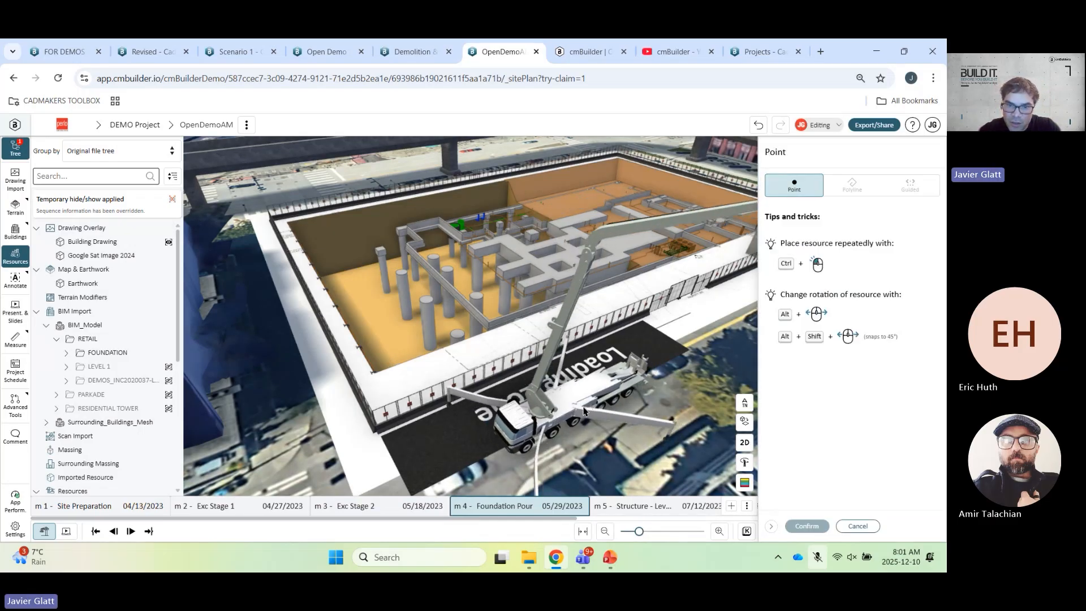
click(587, 394)
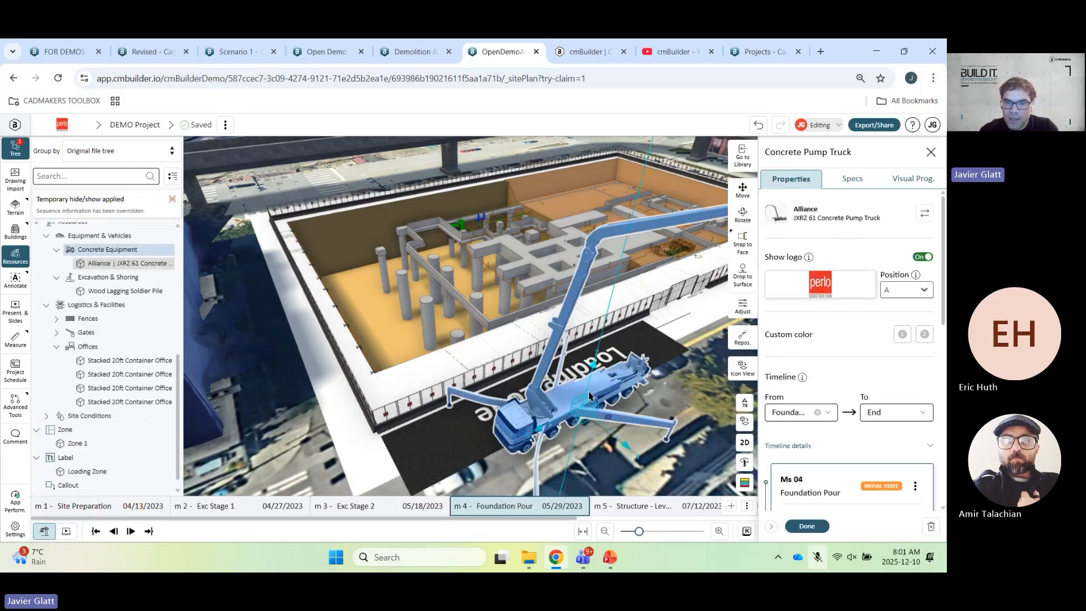
- Swing the pump truck's boom base to about 313° and rotate its left rear outrigger to about 31°
key(a)
drag(492, 389, 539, 419)
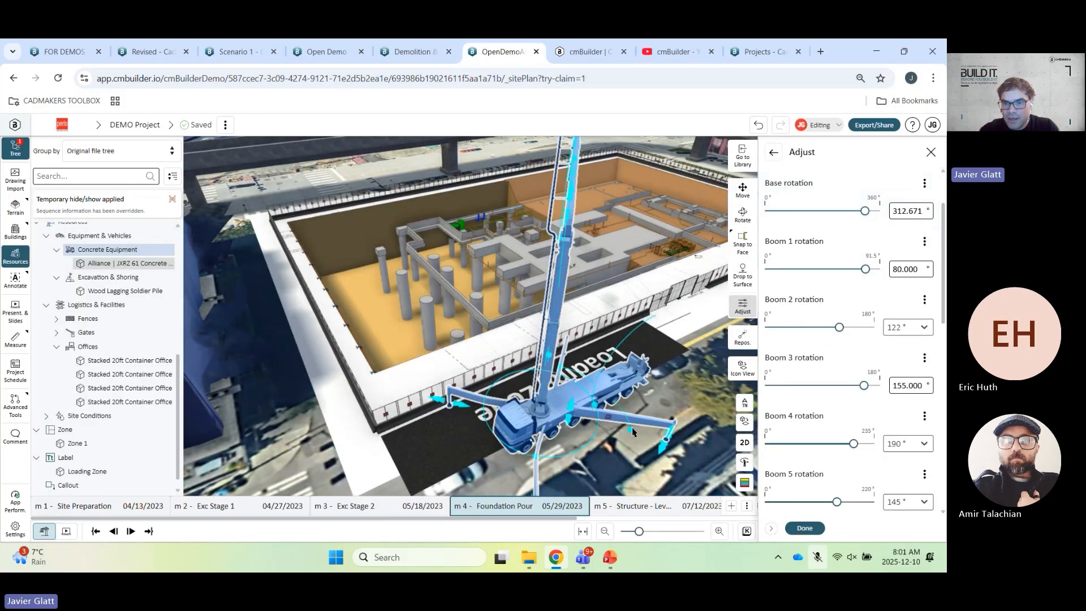
drag(630, 430, 625, 420)
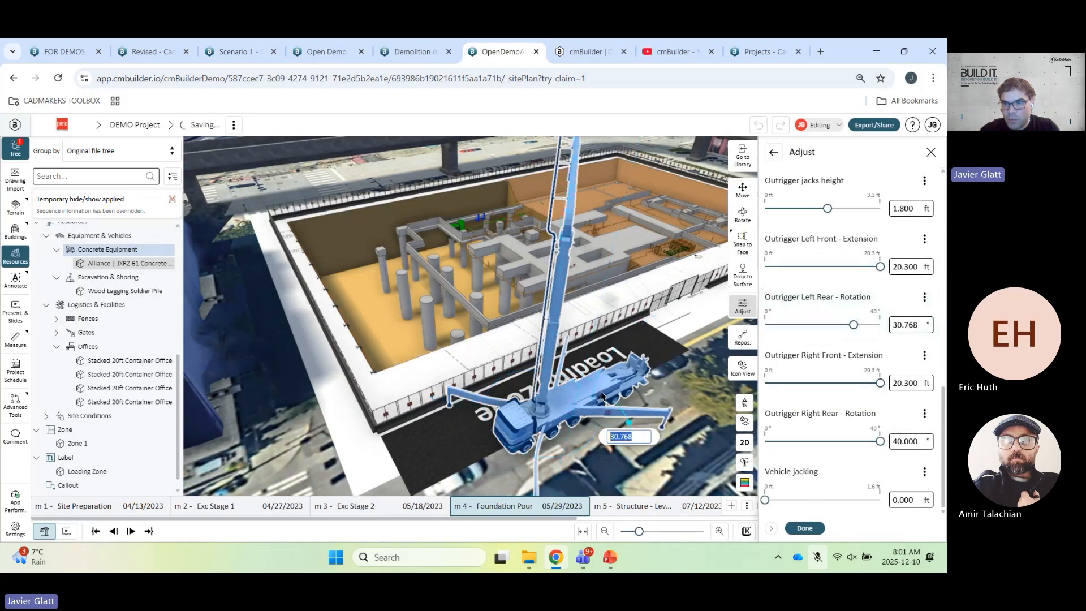
- Review the pump truck's specifications and preview its attached PDF data sheet
click(774, 153)
click(852, 179)
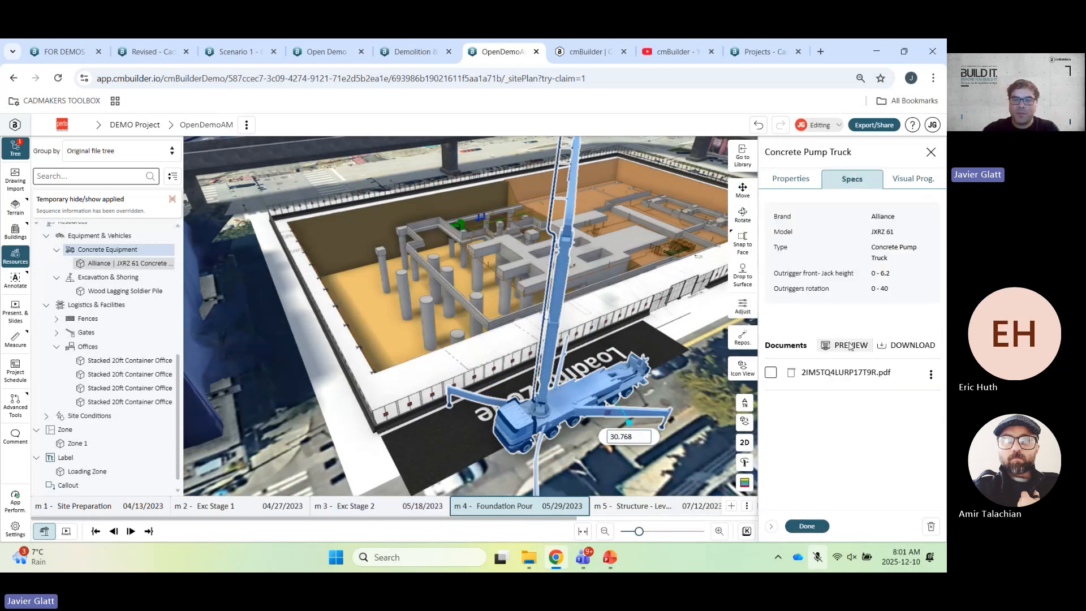
click(849, 346)
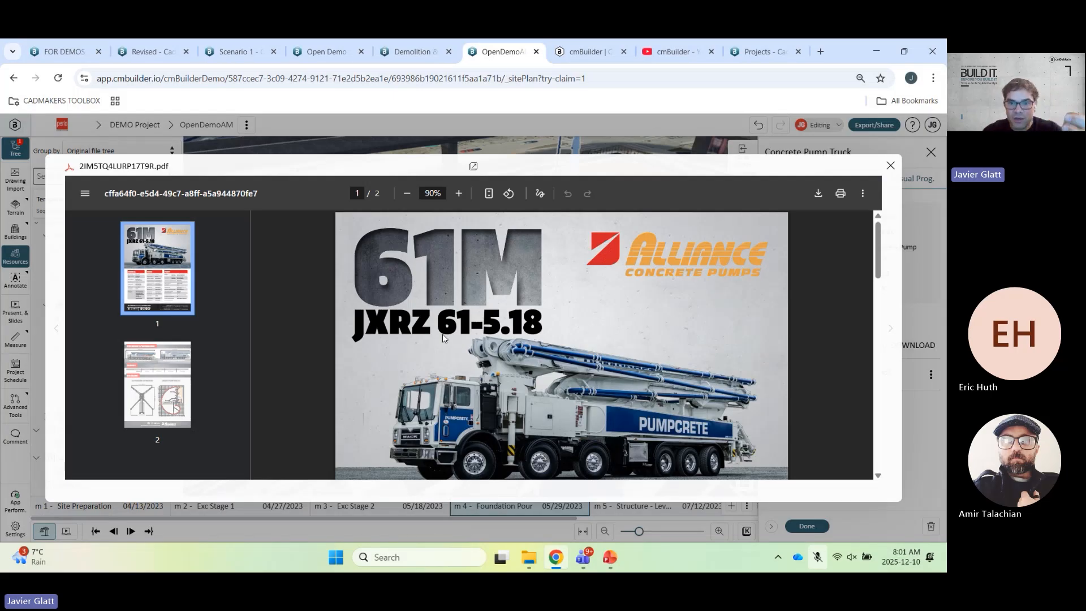
scroll(442, 336, down, 10)
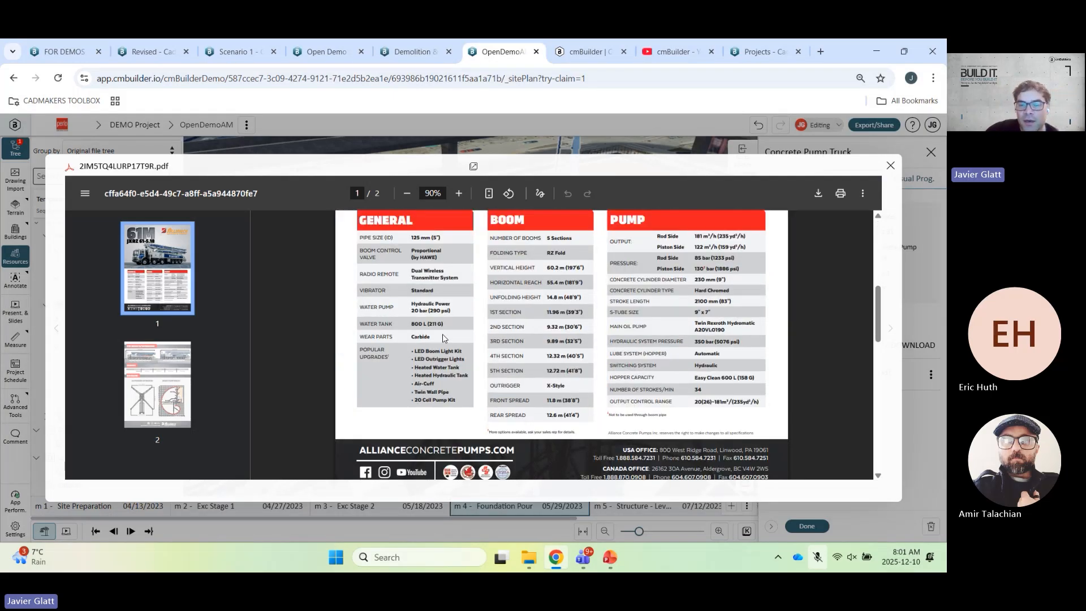
click(889, 166)
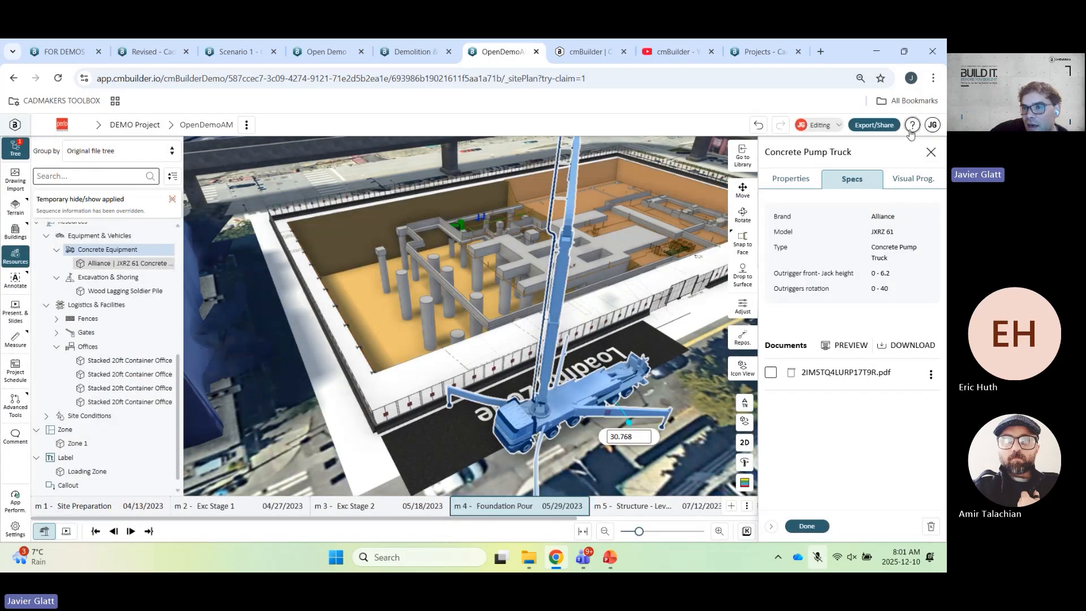
- Open the resource request form and try to submit it with the title and description left empty
click(912, 126)
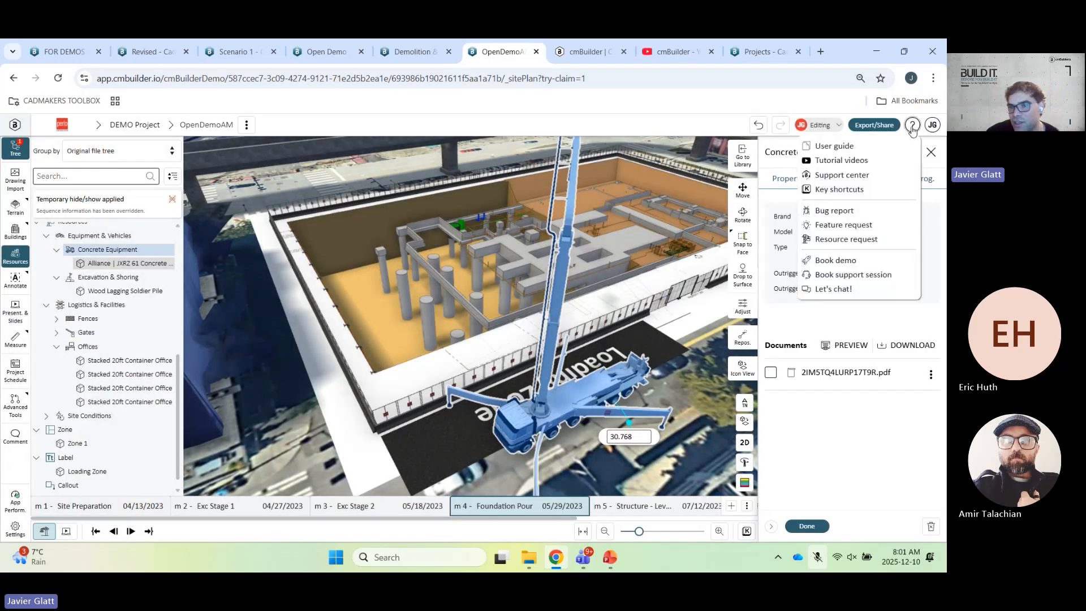
click(859, 241)
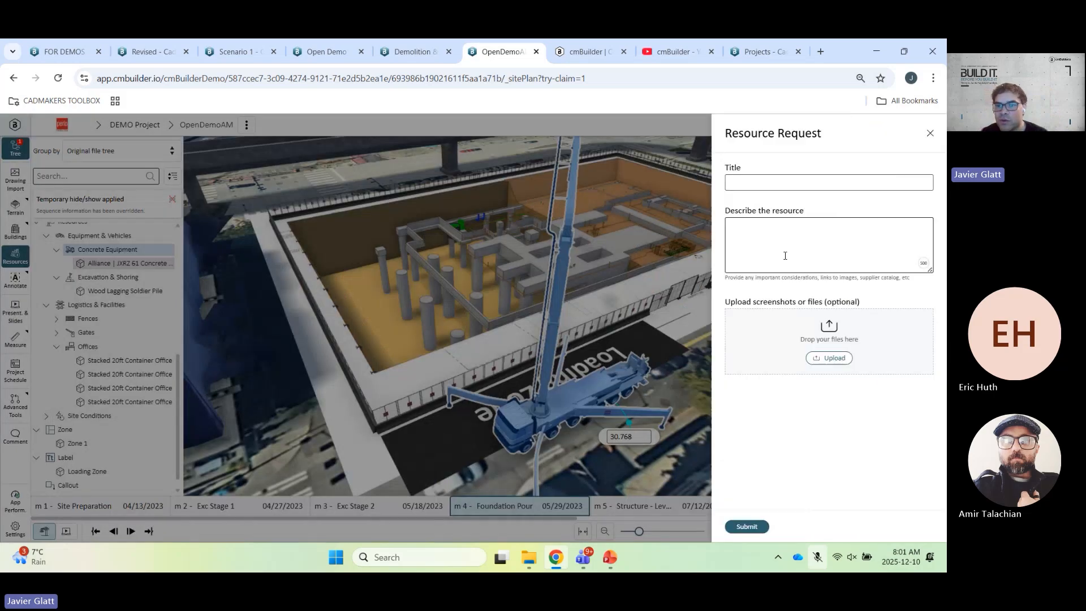
click(765, 185)
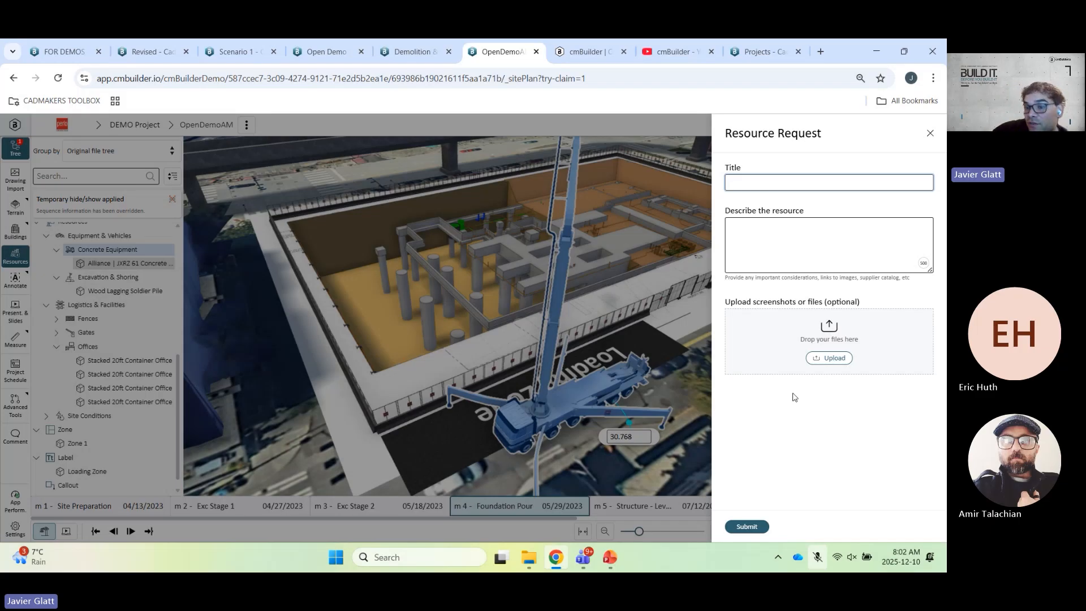
click(748, 526)
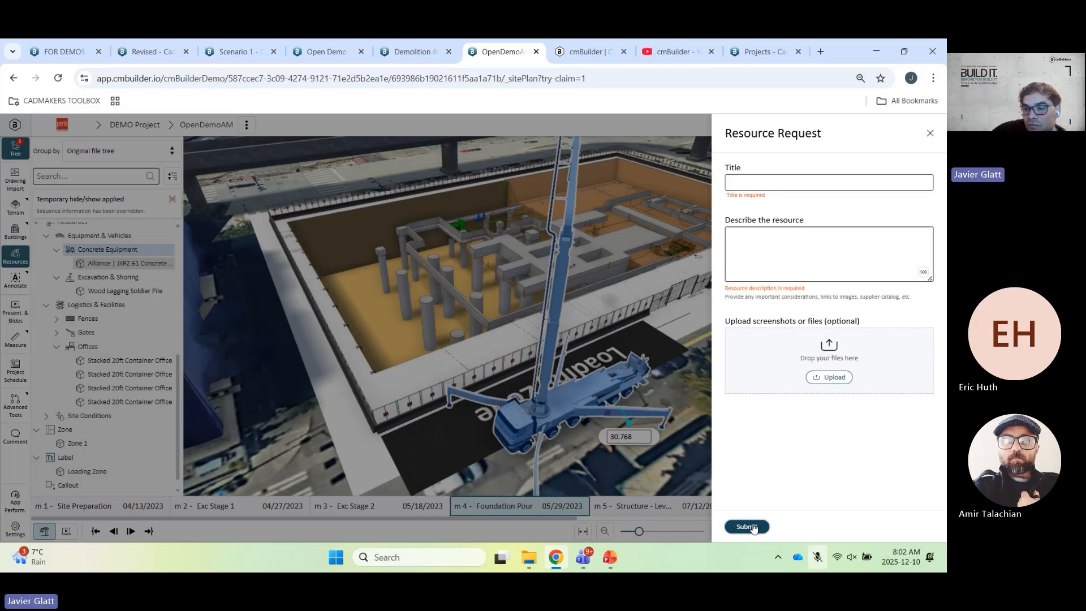
click(929, 133)
- Finish editing the pump truck and place an 11 Yard Concrete Mixer Truck beside the fence behind it
click(807, 526)
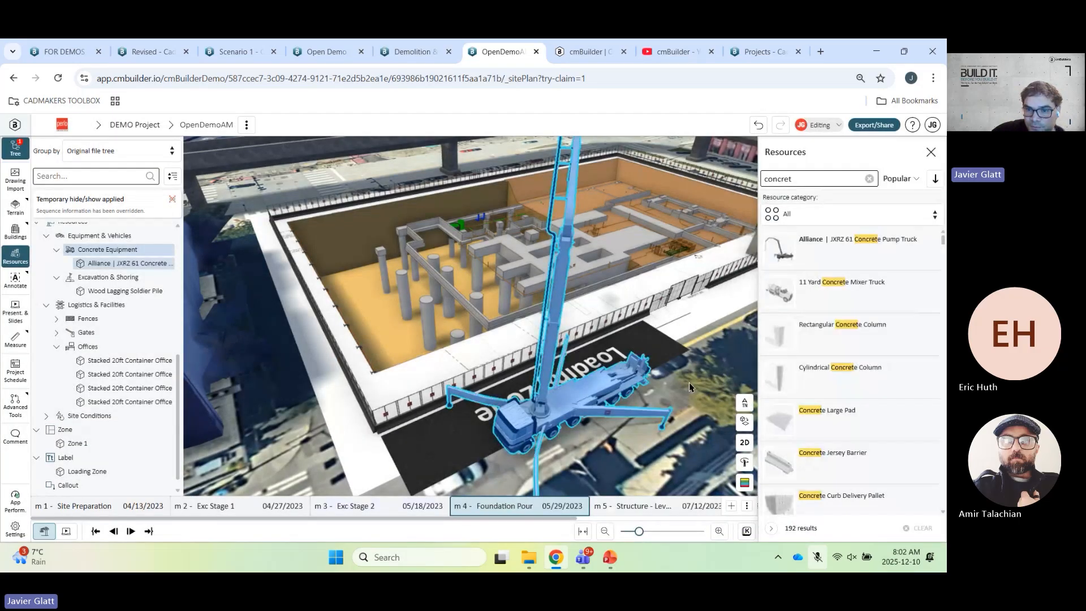
click(555, 368)
mouse_move(519, 360)
mouse_down()
mouse_move(501, 364)
mouse_move(532, 359)
mouse_up()
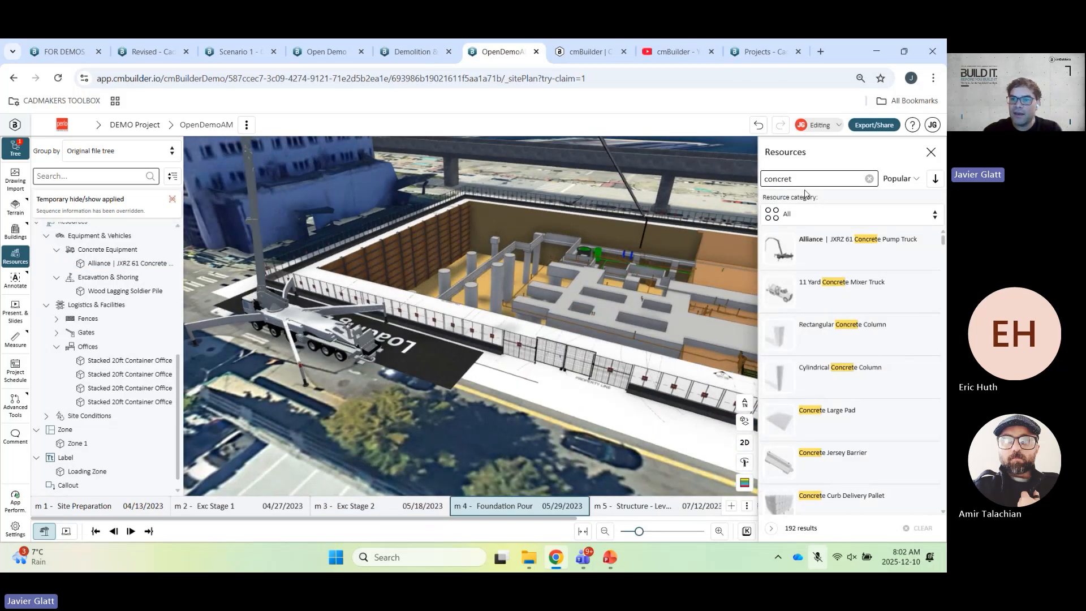
click(816, 290)
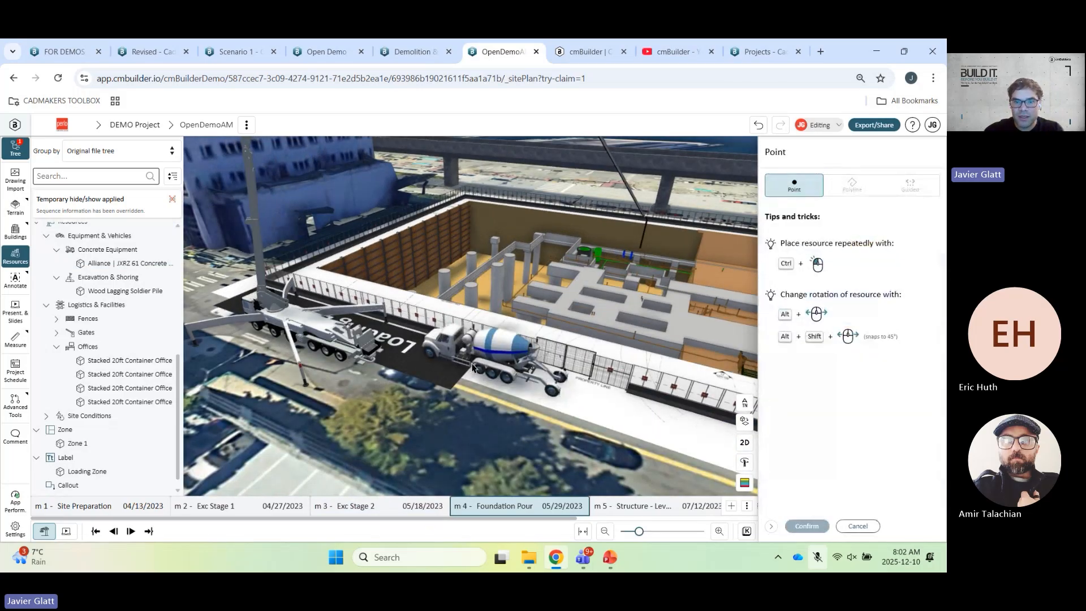
click(478, 366)
- Turn the mixer truck around so its rear faces the pump truck and shift it to X -97 ft
click(742, 219)
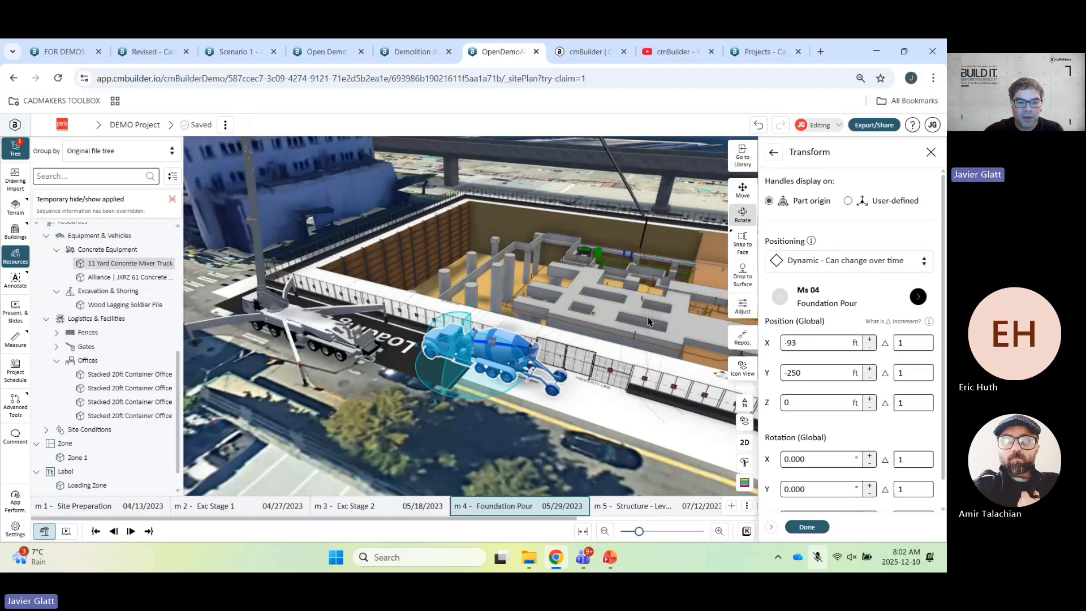
drag(473, 391, 386, 337)
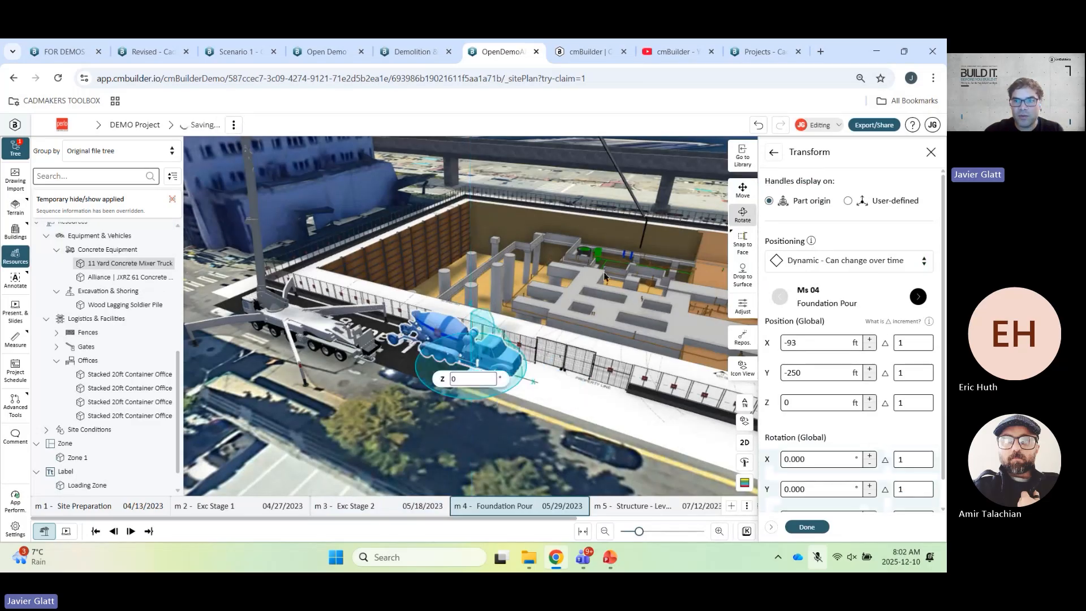
click(742, 191)
drag(524, 380, 539, 386)
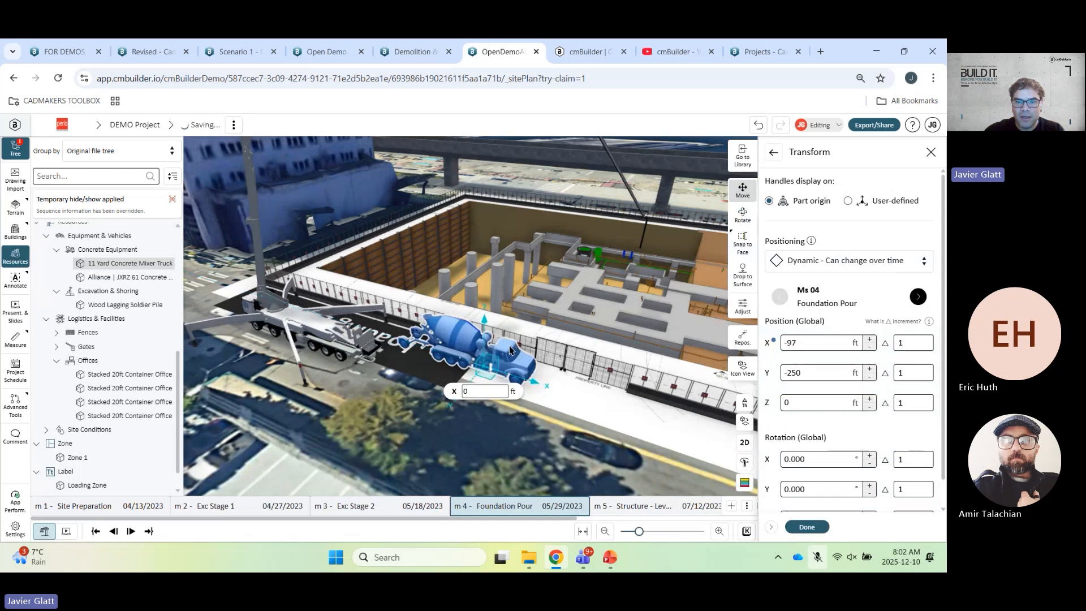
- Copy the mixer truck and paste the duplicate alongside it on the street side
key(ctrl+c)
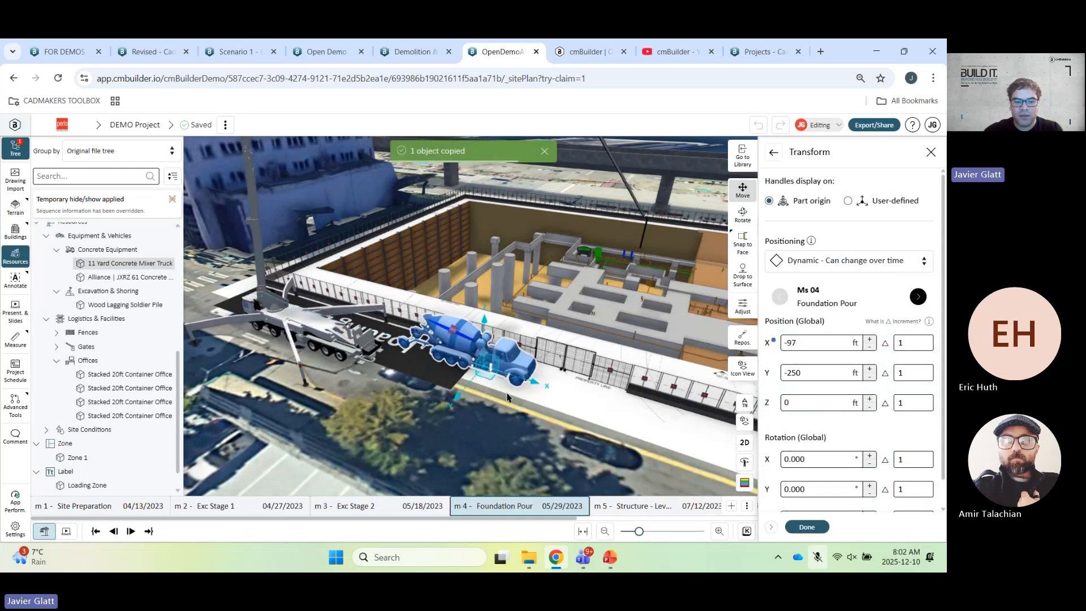
key(ctrl+v)
click(444, 394)
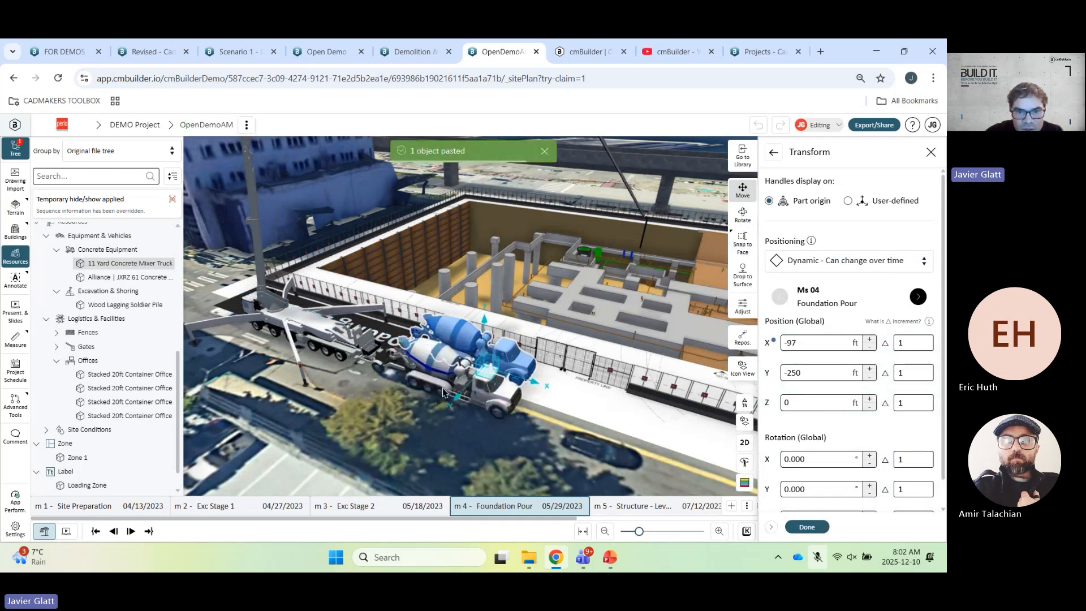
- Extend the duplicated mixer truck's chute to about 7.7 ft toward the pump truck's hopper and finish editing it
scroll(423, 354, up, 5)
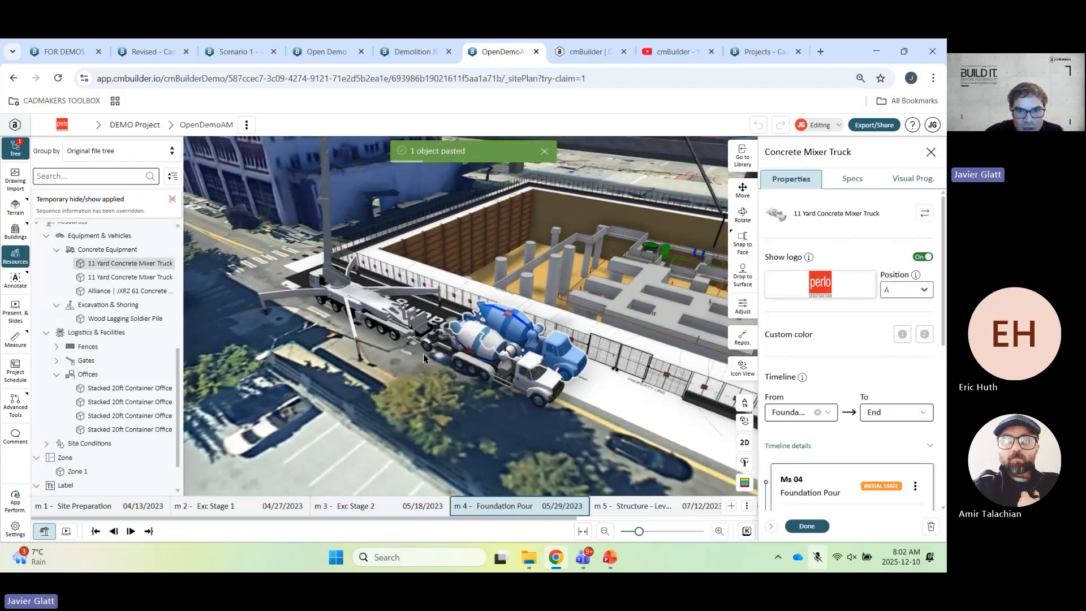
scroll(461, 341, down, 3)
click(480, 361)
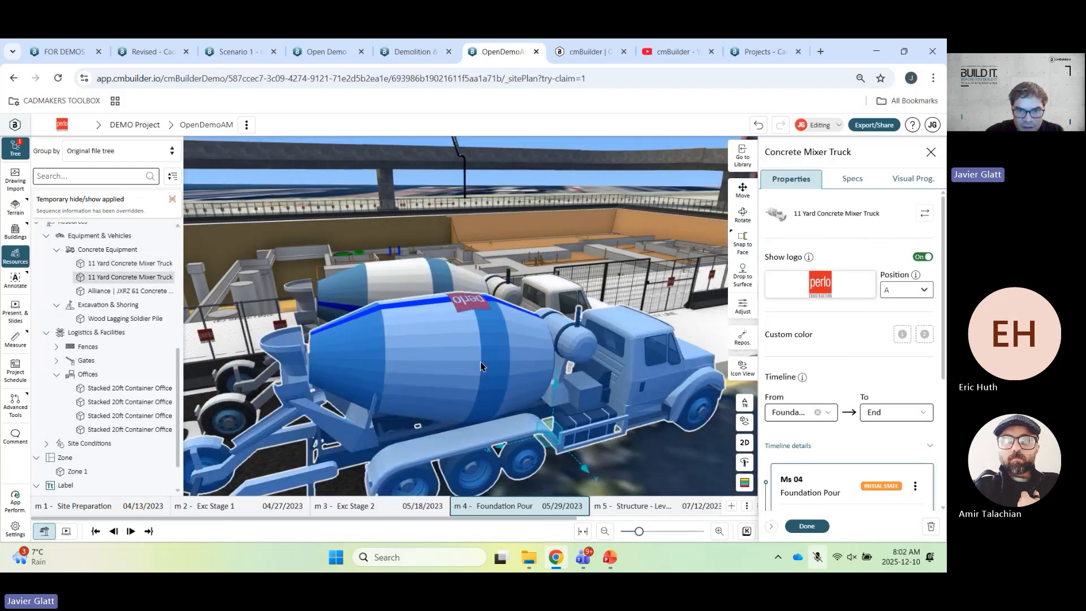
scroll(568, 425, down, 2)
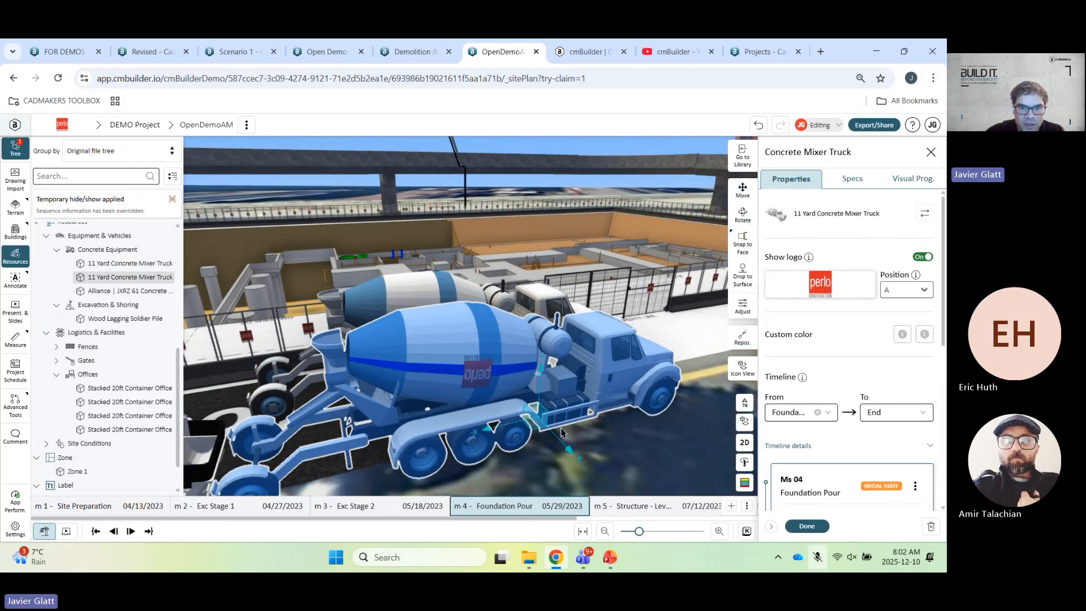
click(743, 306)
middle_drag(435, 387, 537, 355)
drag(469, 330, 499, 346)
drag(402, 386, 368, 402)
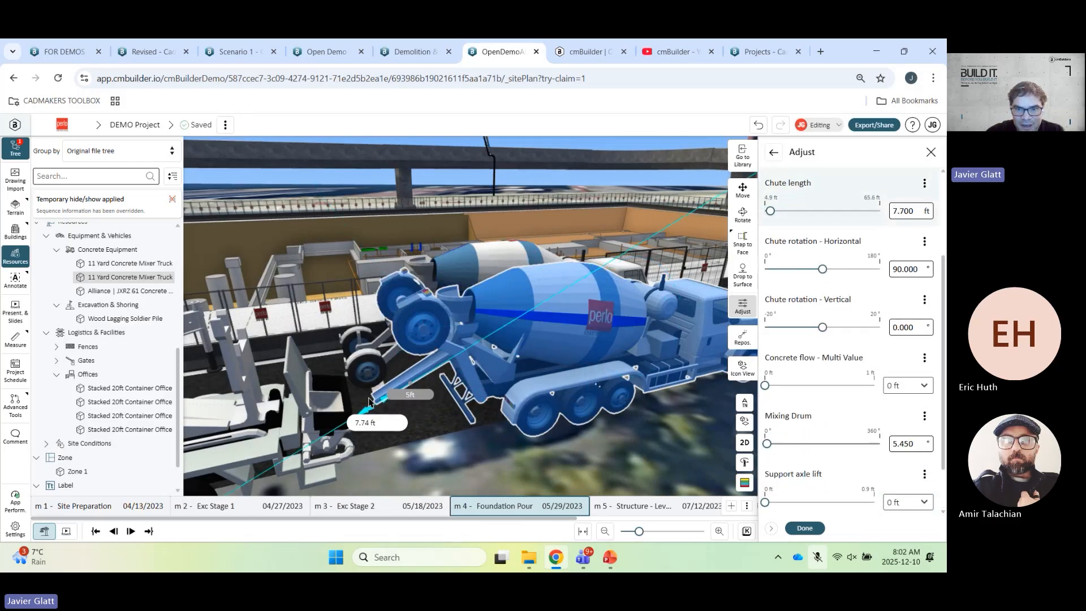
click(803, 527)
click(772, 525)
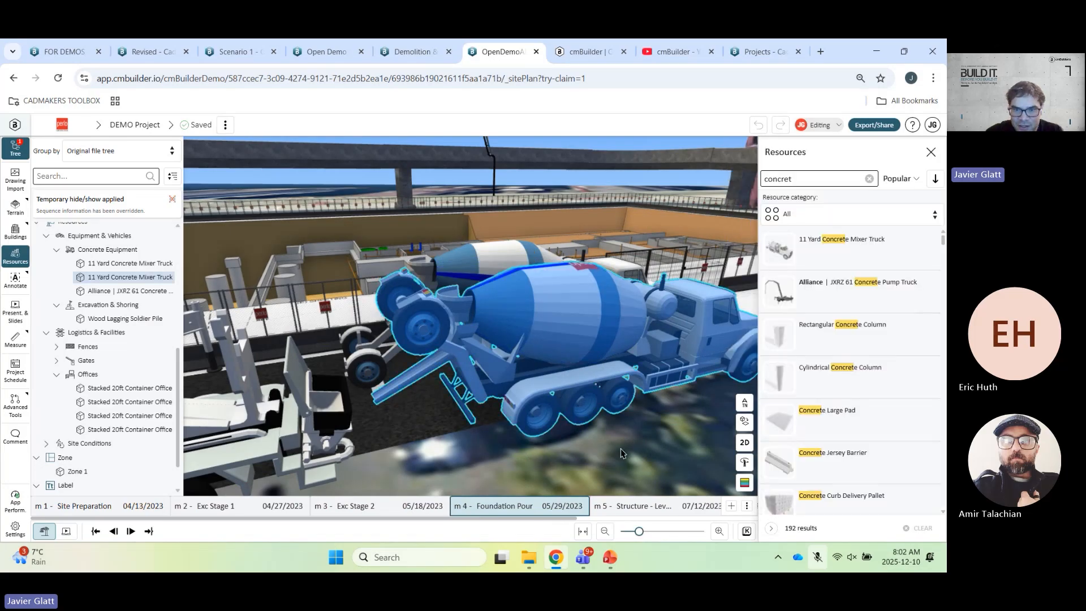
- Search the resource library for "water" and choose the Multi Water Barrier for placement
drag(620, 453, 491, 350)
scroll(478, 401, down, 5)
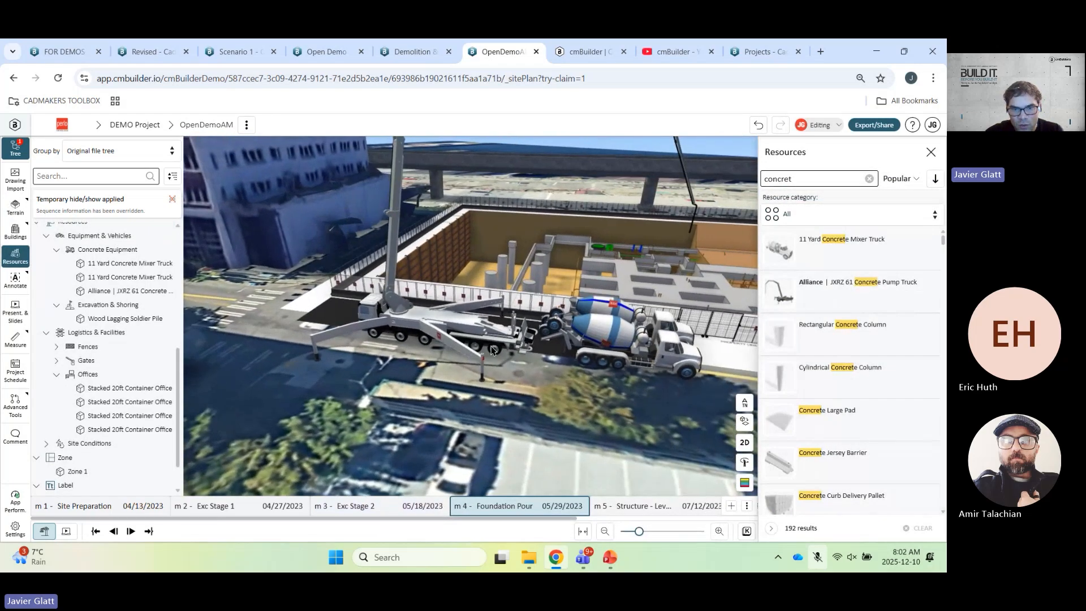
right_drag(491, 351, 593, 363)
drag(803, 179, 728, 188)
text(w)
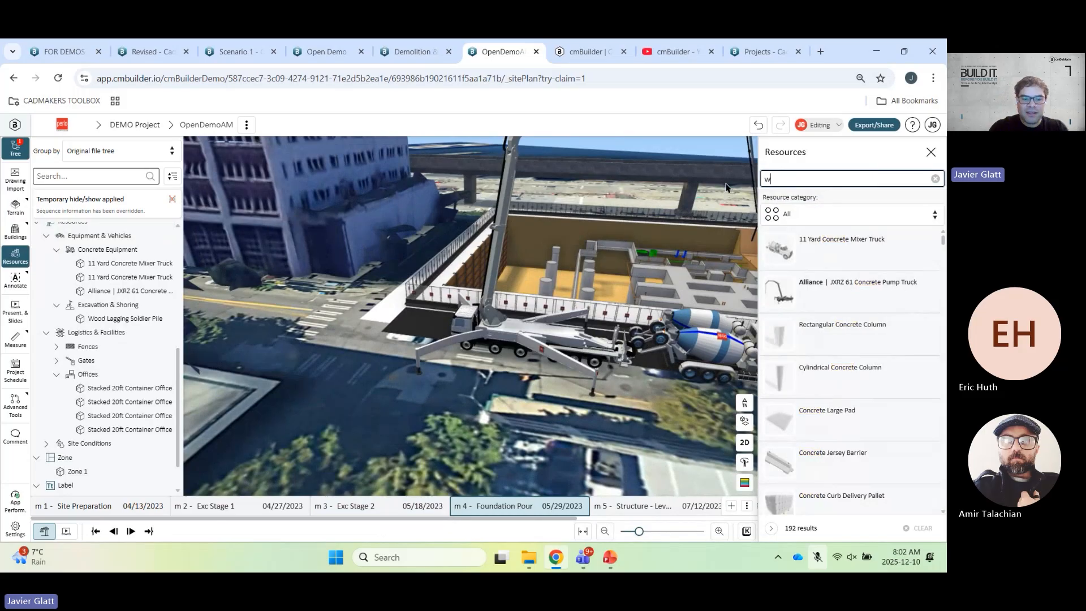
text(ater)
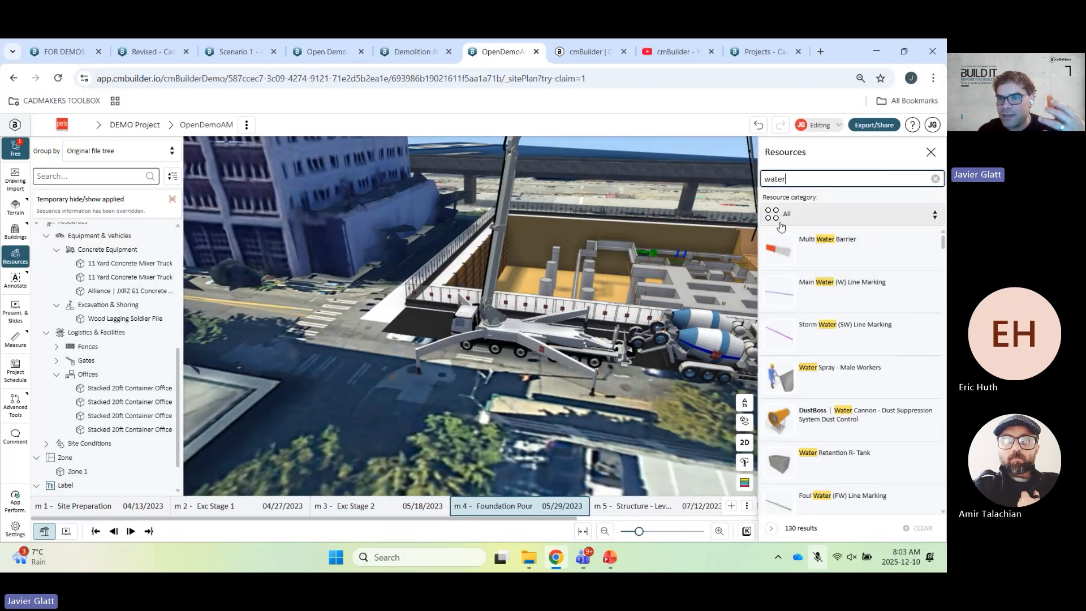
click(786, 249)
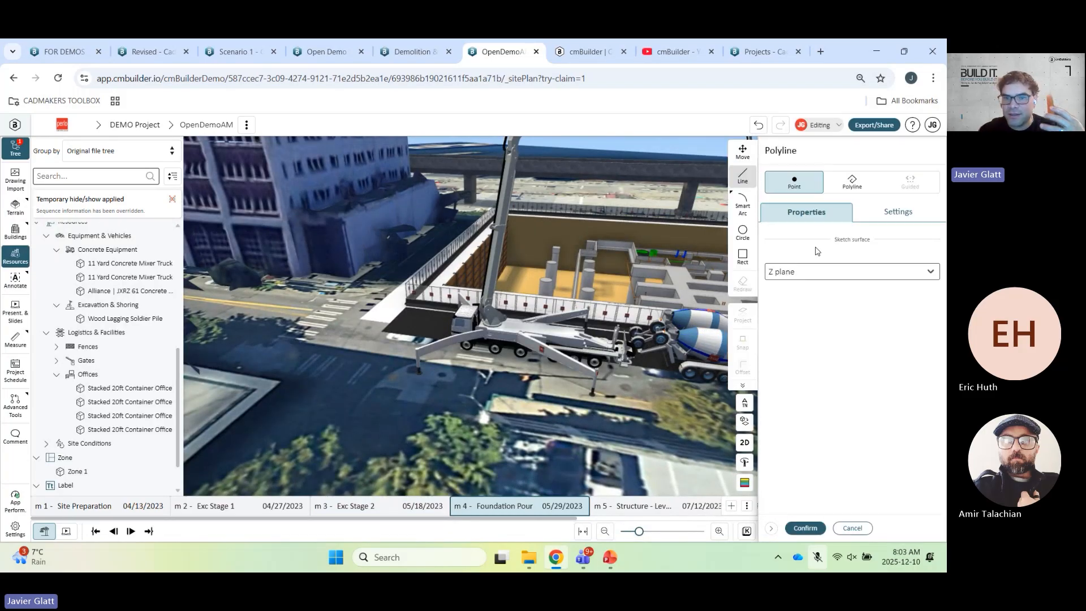
- Sketch the water barrier as a polyline along the street side of the trucks and offices, with a first run about 116 ft and last about 86 ft
click(324, 372)
right_drag(595, 411, 441, 390)
click(530, 409)
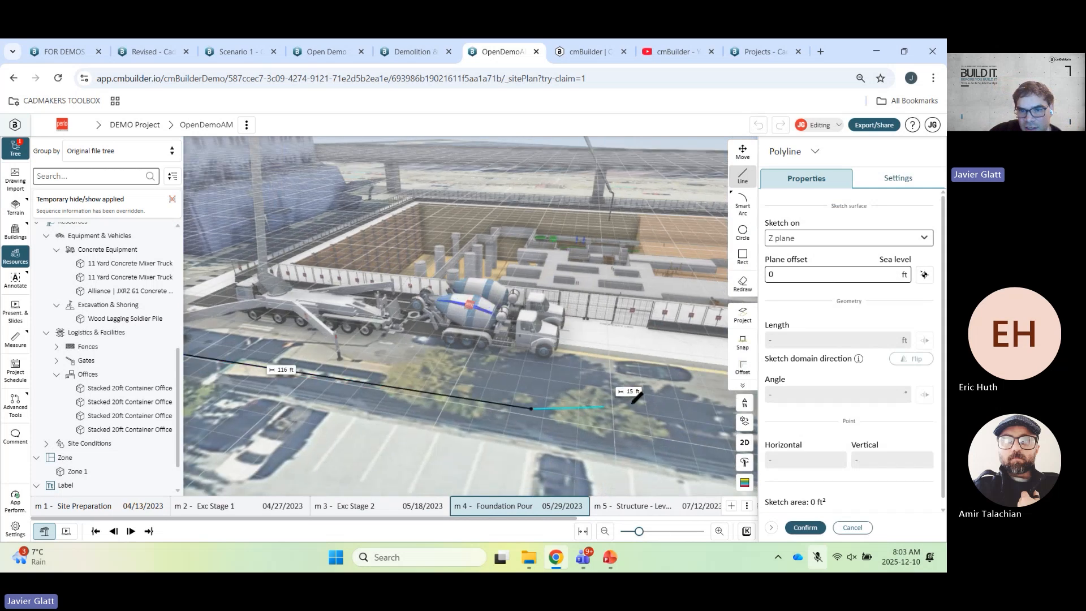
right_drag(632, 404, 294, 404)
click(513, 388)
right_drag(599, 410, 345, 362)
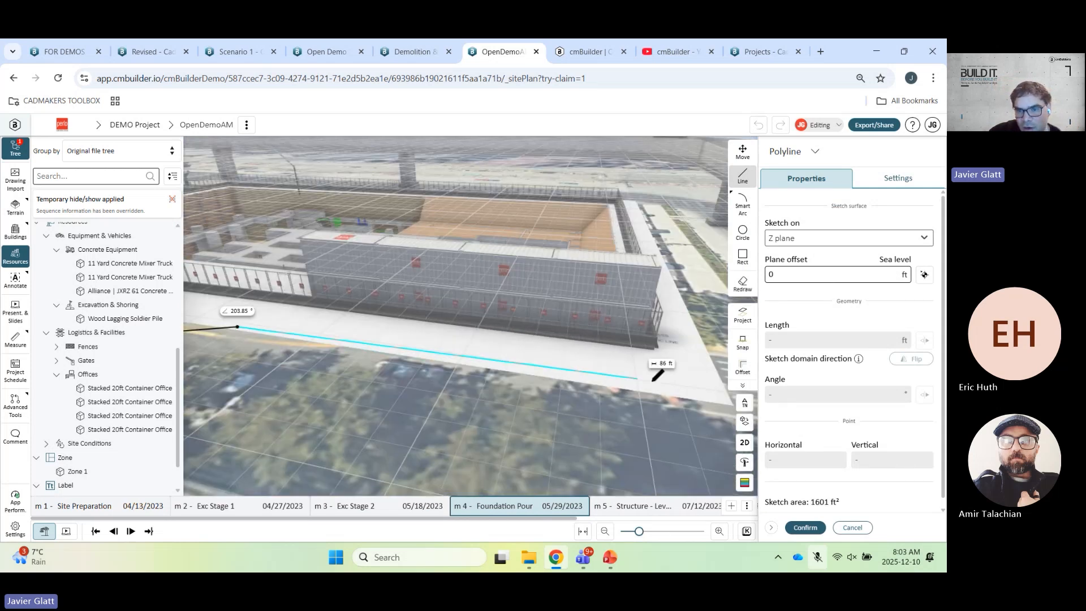
click(643, 386)
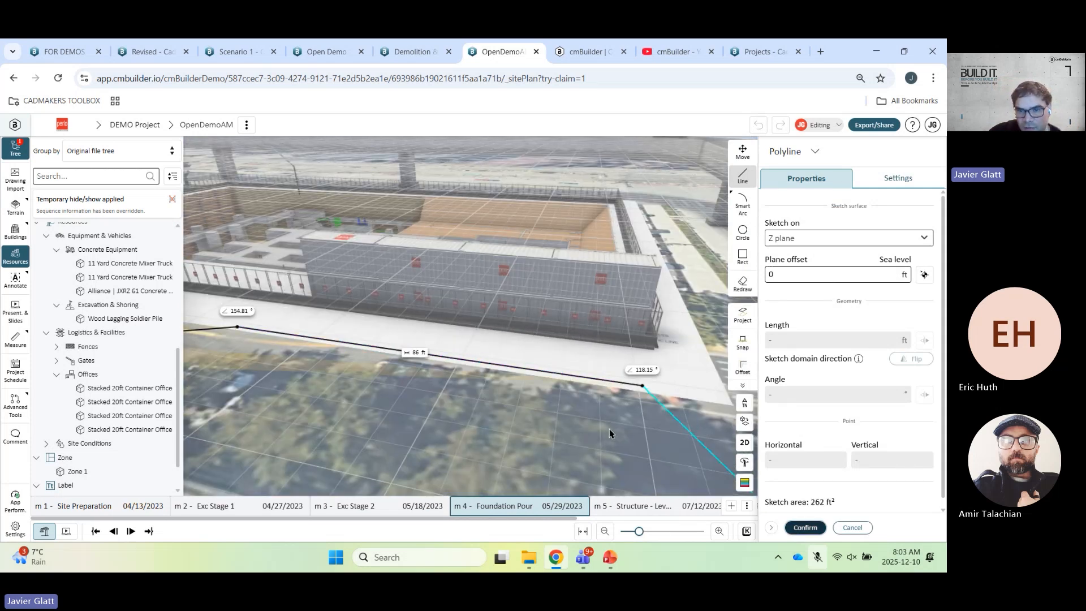
scroll(593, 367, up, 5)
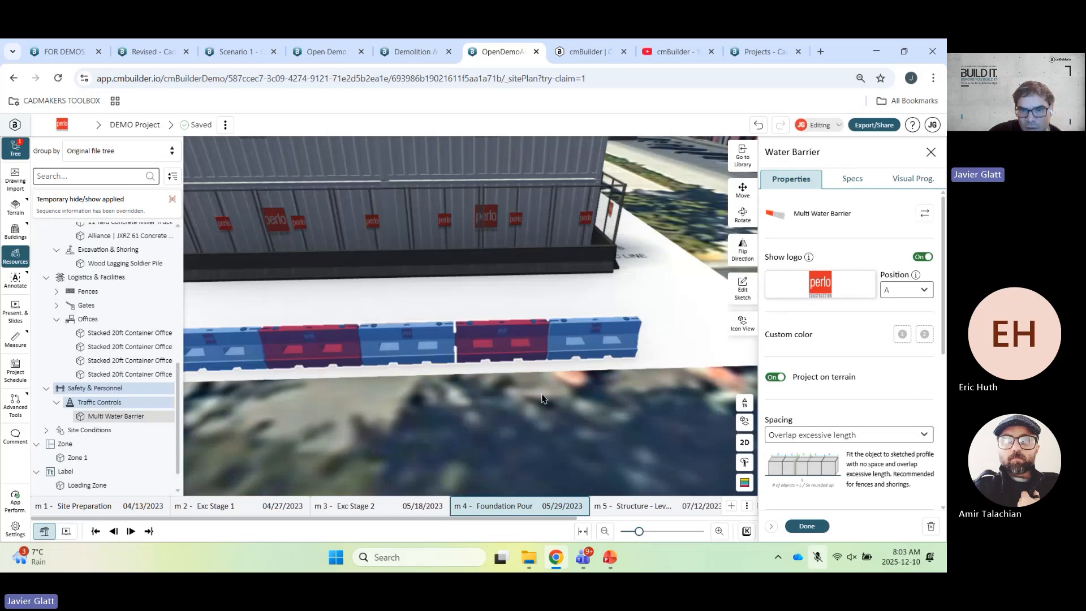
drag(650, 416, 577, 405)
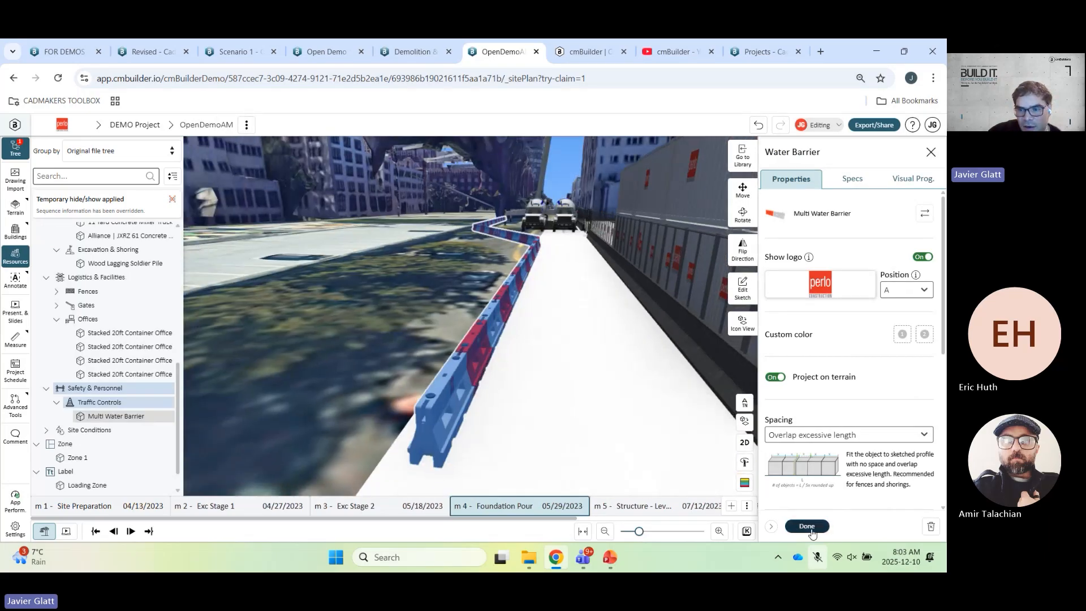
click(807, 527)
- Search for "flagger", place a Street Flagger Marshall near the barrier's end at X -251 ft, Y -249 ft, and turn it to face oncoming traffic
click(573, 402)
right_drag(573, 402, 553, 416)
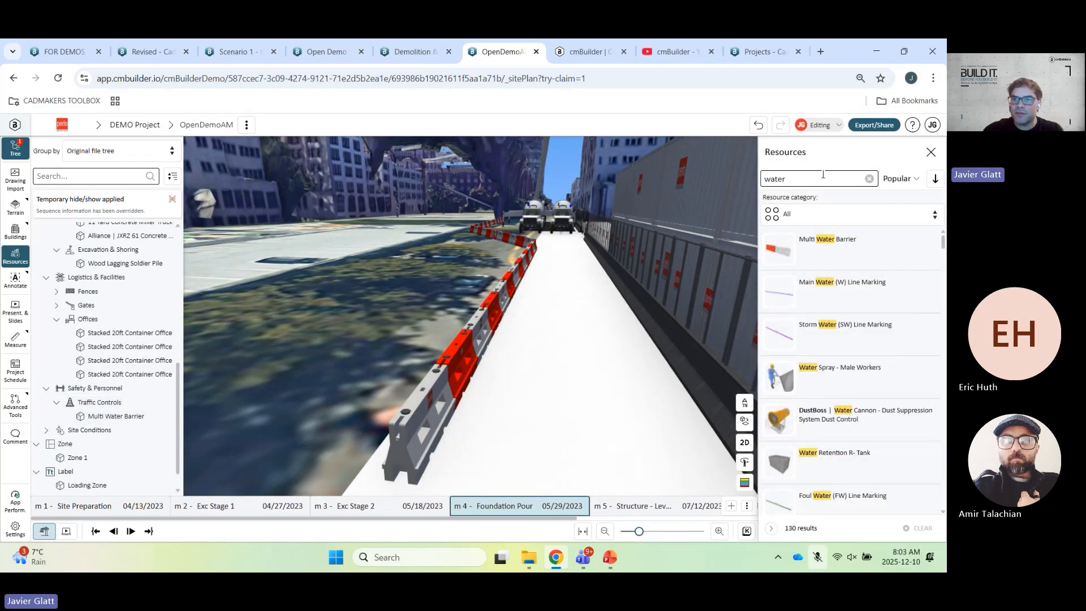
drag(822, 177, 724, 182)
text(flagger)
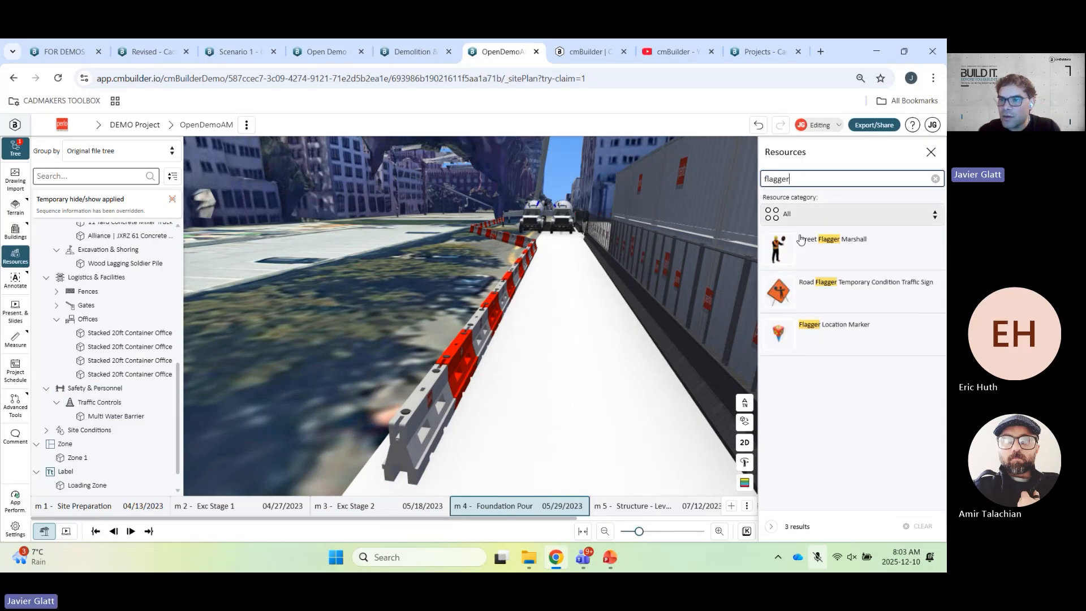
click(800, 240)
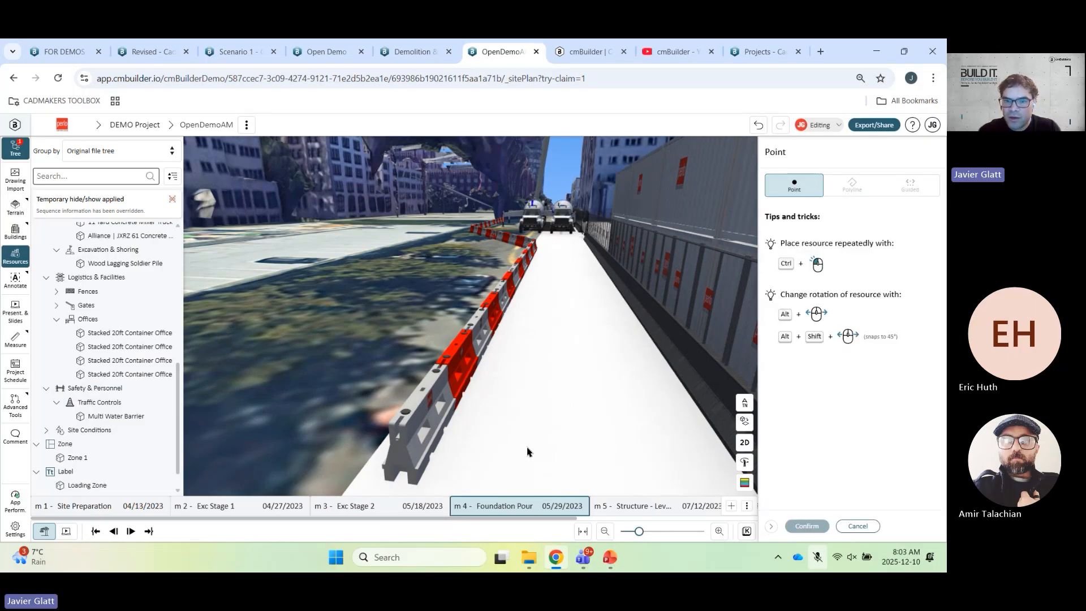
click(743, 215)
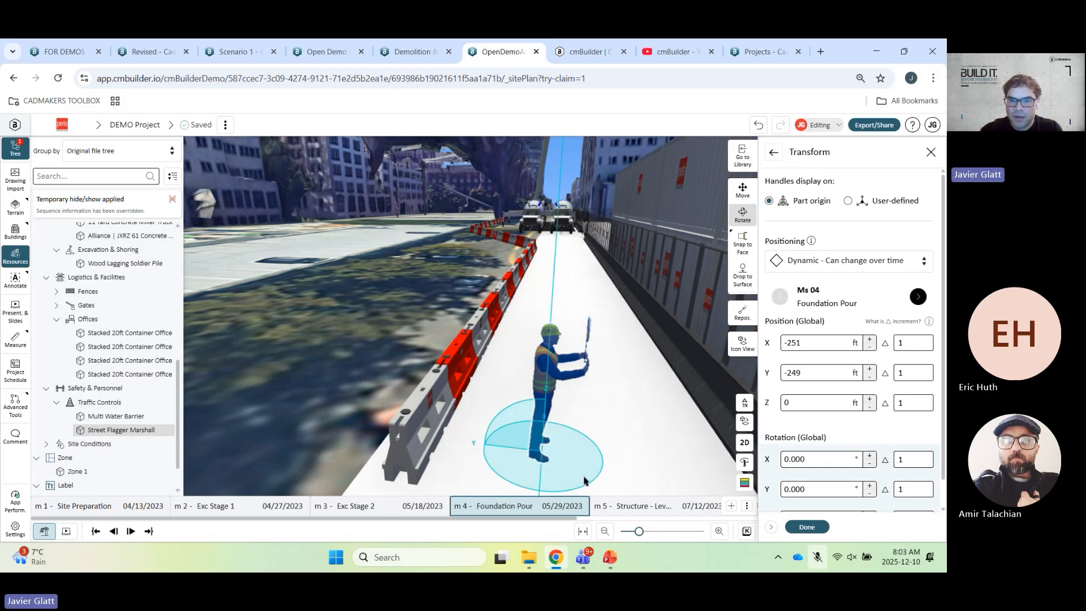
drag(585, 480, 529, 487)
- Examine the flagger's helmet, vest and stop sign up close from the front and side, and finish editing the figure
scroll(550, 368, up, 8)
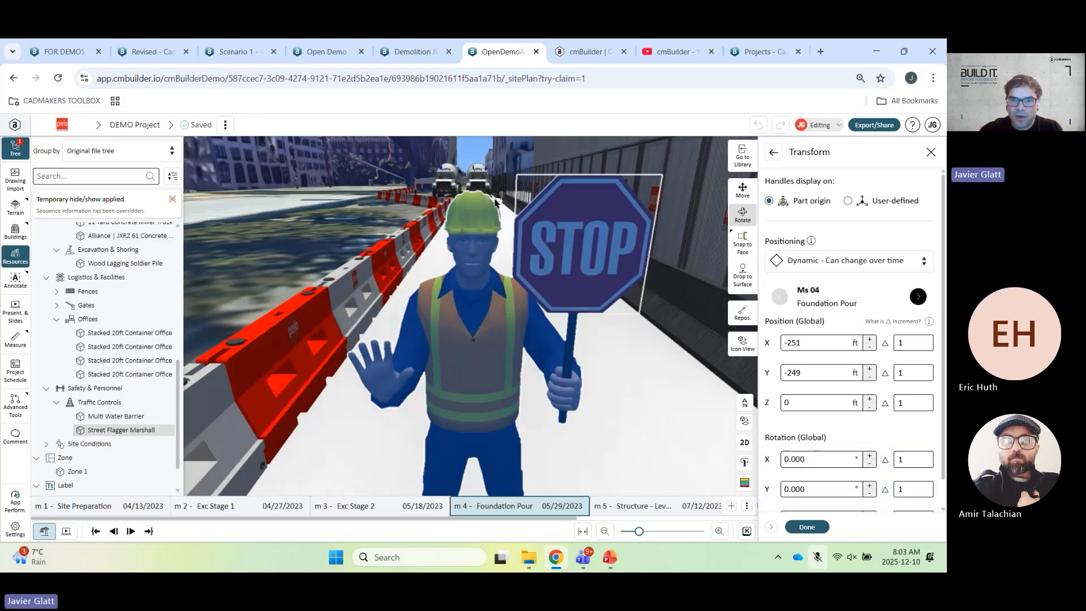
drag(484, 278, 599, 301)
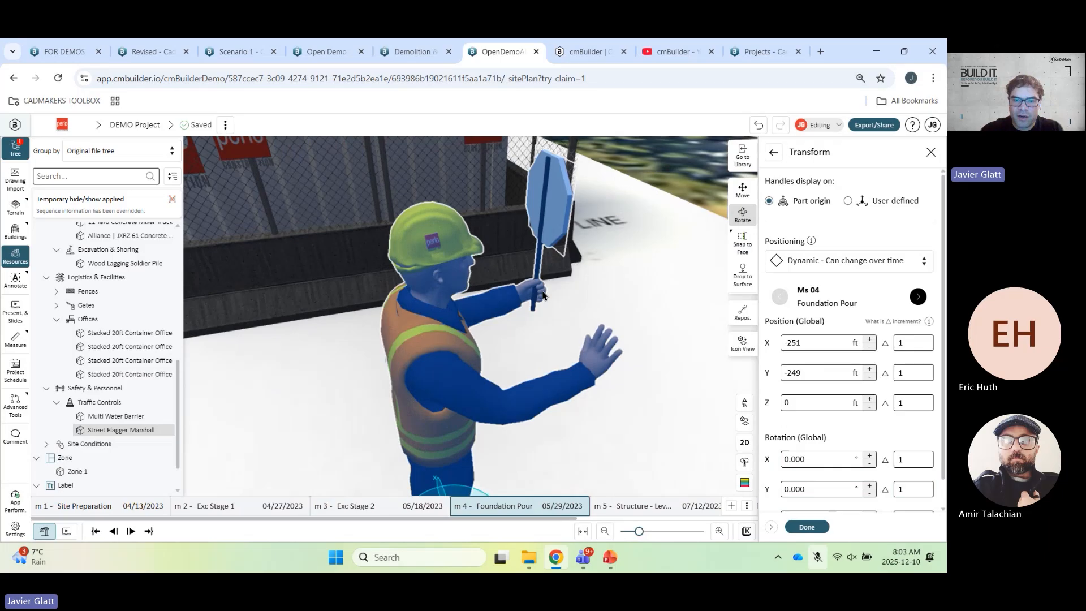
scroll(536, 249, up, 3)
scroll(536, 249, down, 3)
drag(535, 248, 436, 296)
scroll(436, 295, down, 5)
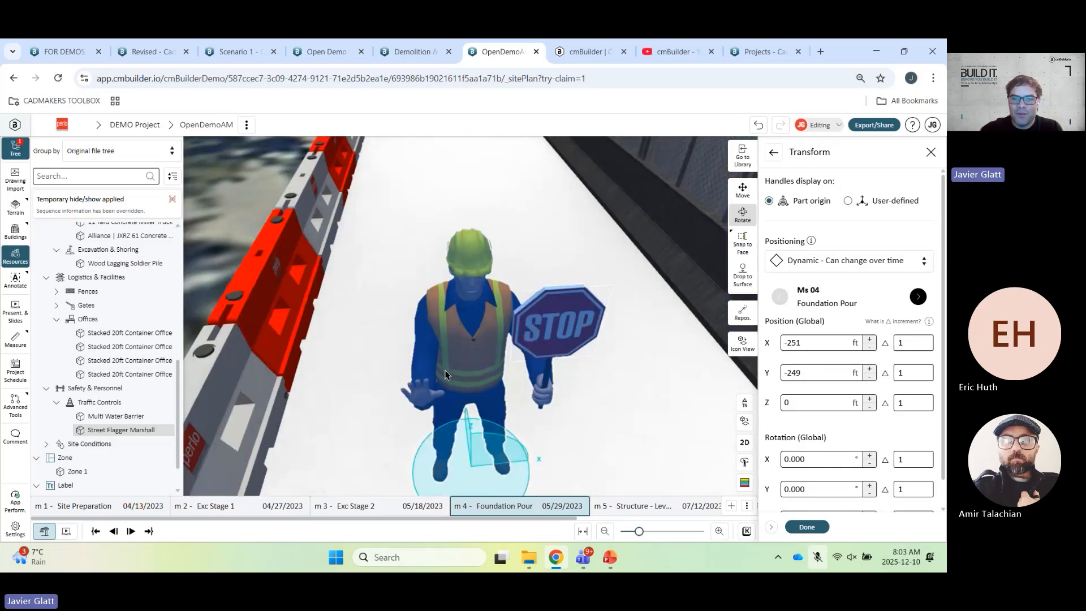
drag(571, 438, 545, 390)
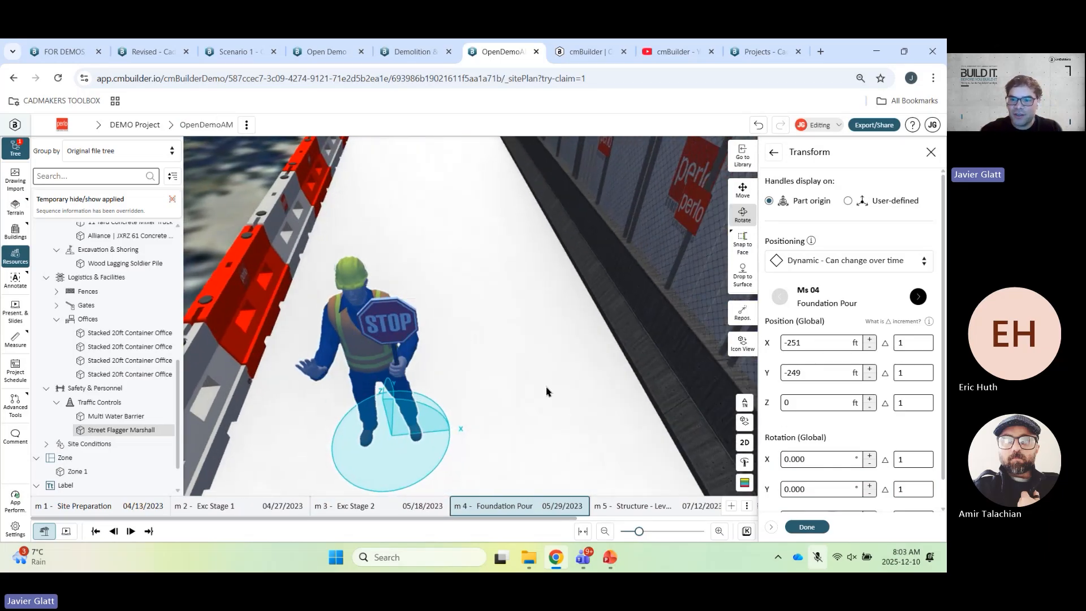
click(792, 529)
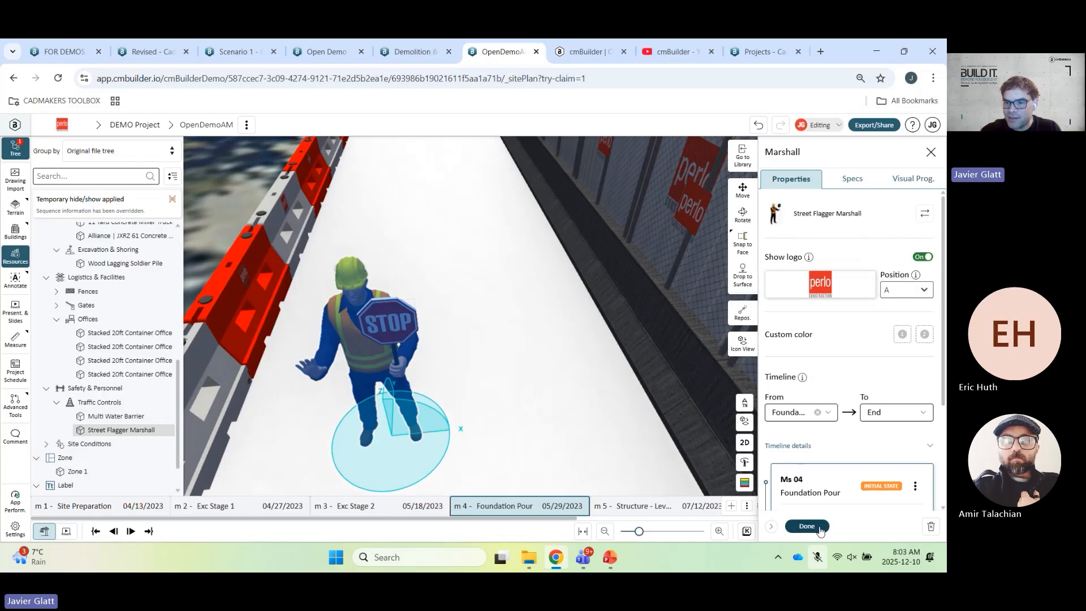
click(805, 526)
- Place a Road Flagger Temporary Condition Traffic Sign beside the flagger at X -251 ft, Y -253 ft and rotate it 90° about Z
click(834, 290)
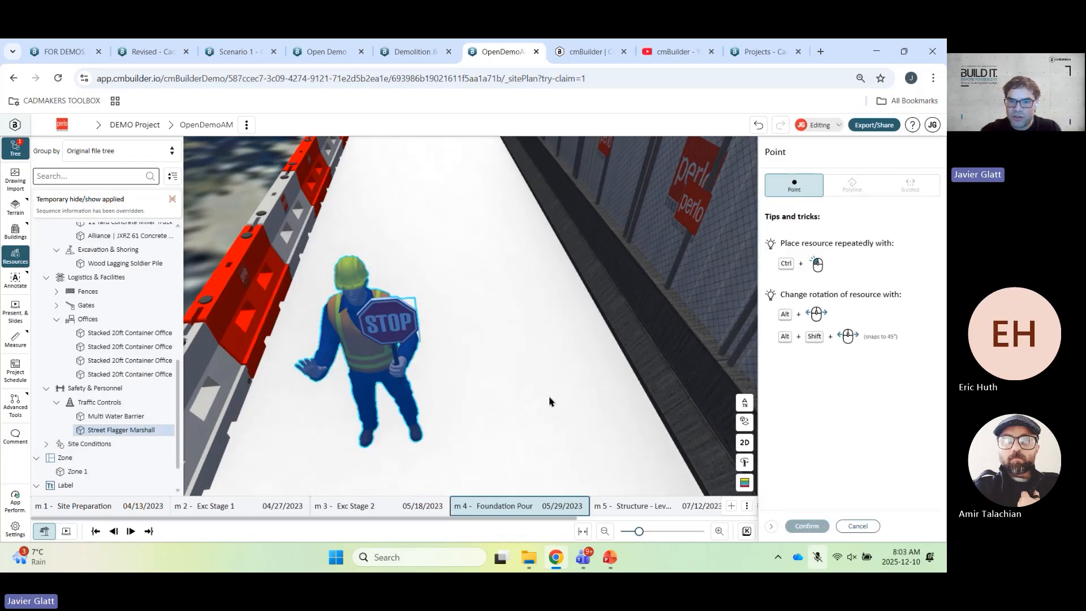
click(555, 411)
click(742, 214)
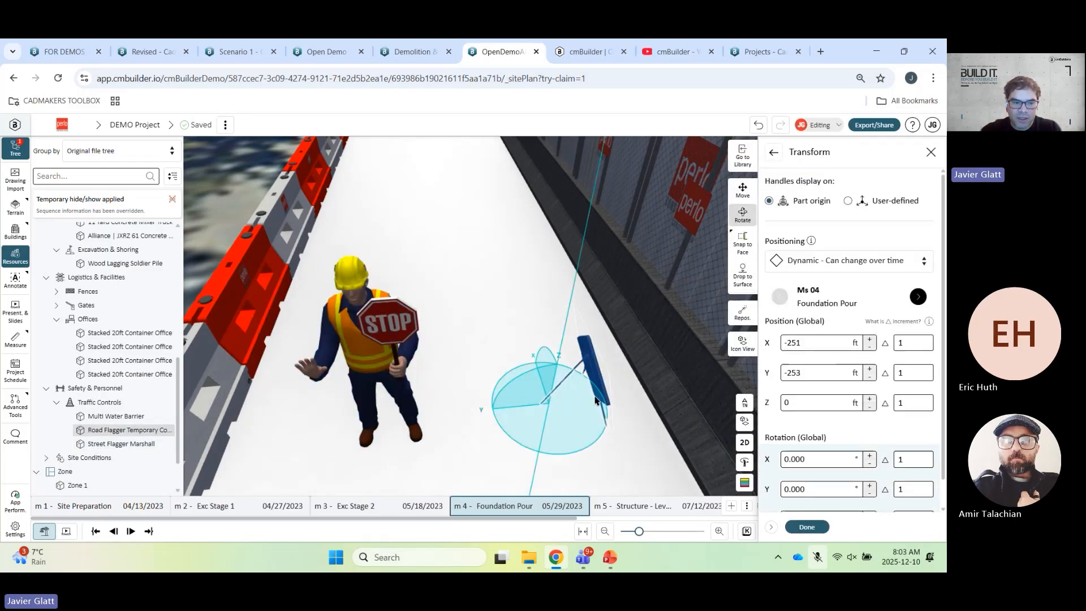
drag(571, 427, 523, 429)
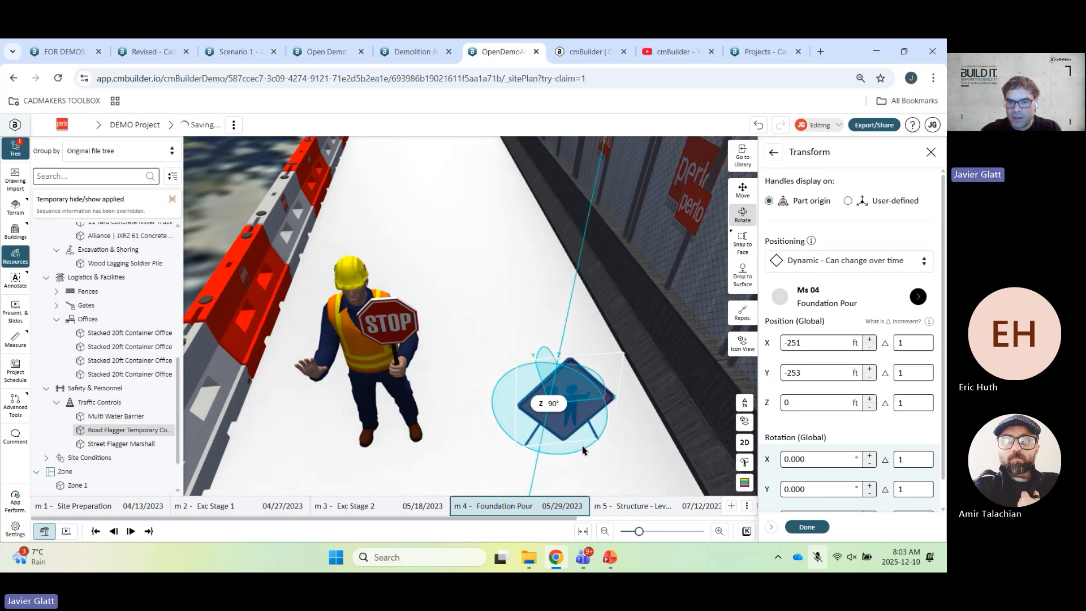
click(808, 531)
click(807, 526)
click(526, 297)
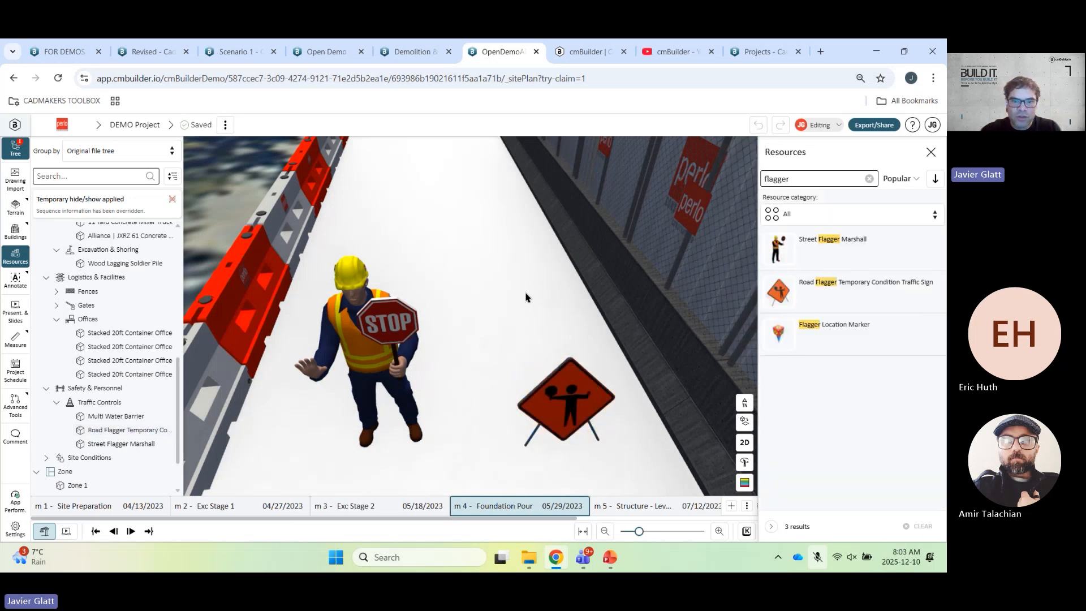
- Try displaying the Chain Wire Fence Jersey Barrier as a line in its icon view and finish editing the fence
scroll(526, 297, down, 5)
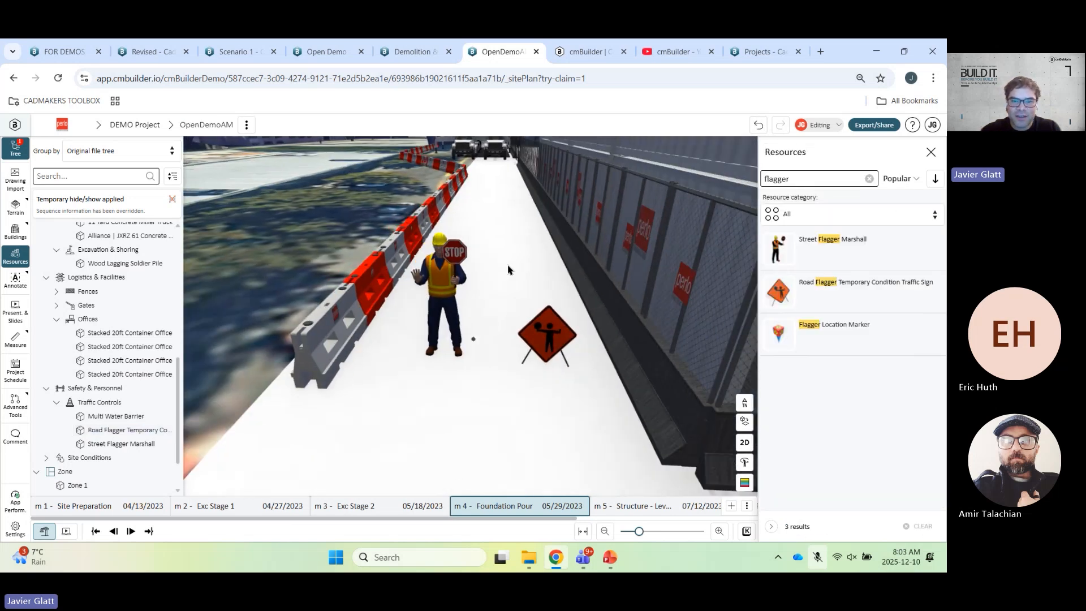
drag(508, 313, 561, 343)
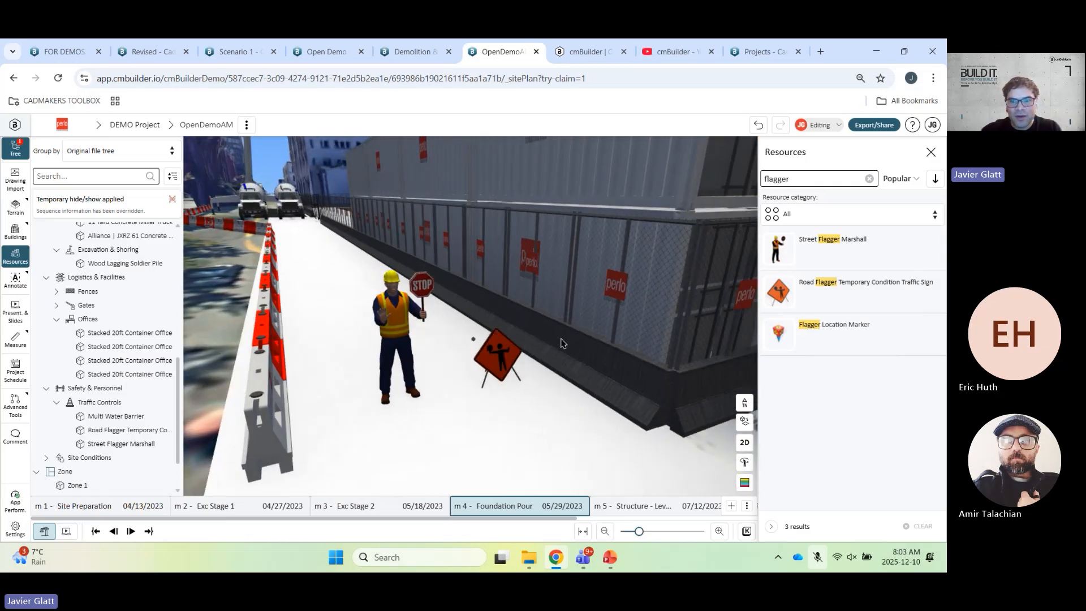
click(623, 385)
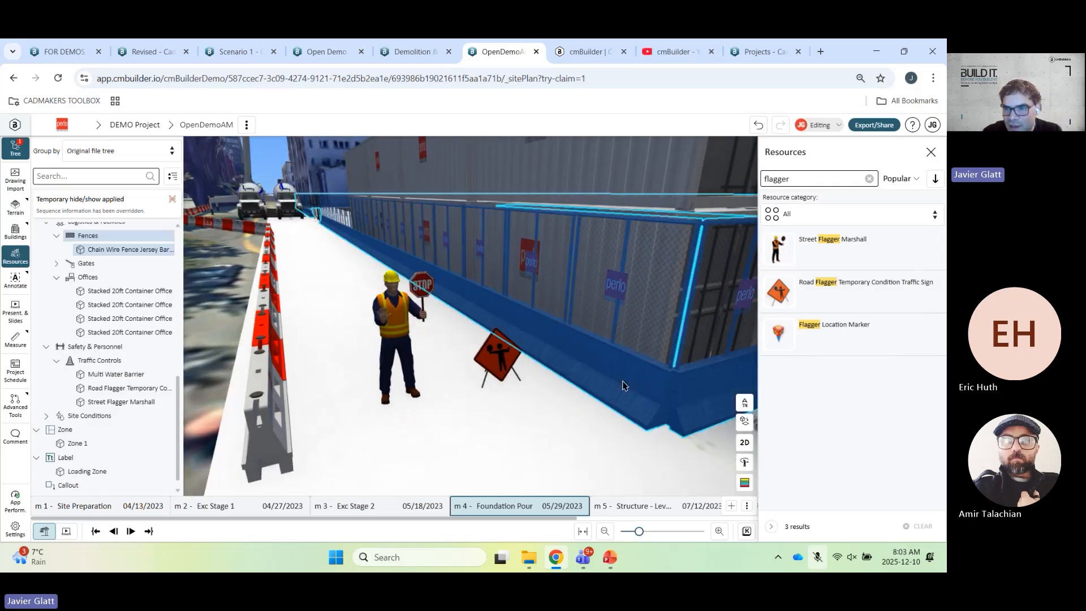
click(638, 381)
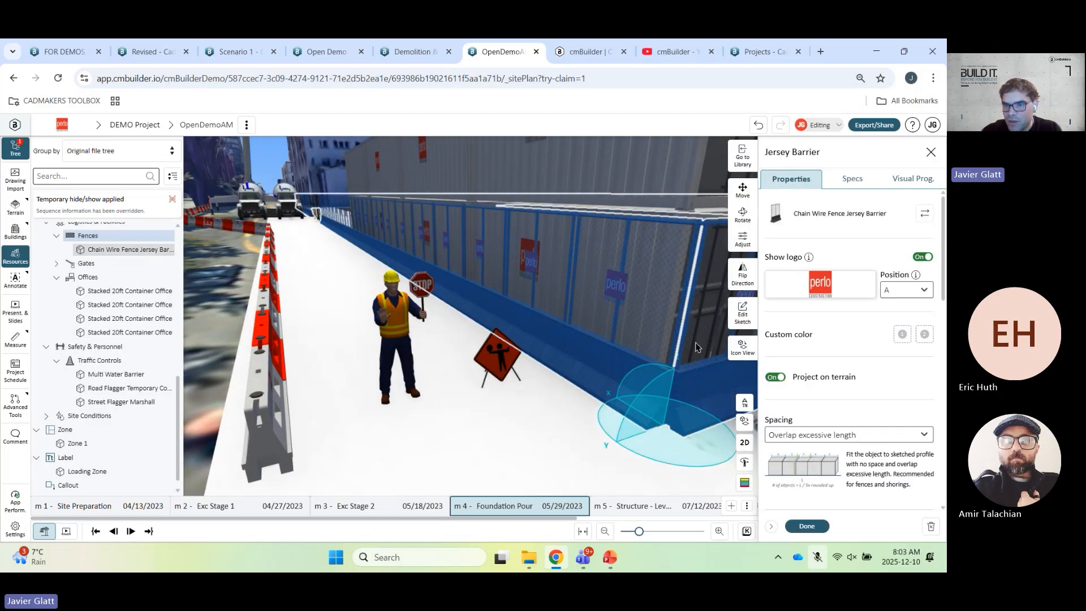
click(742, 346)
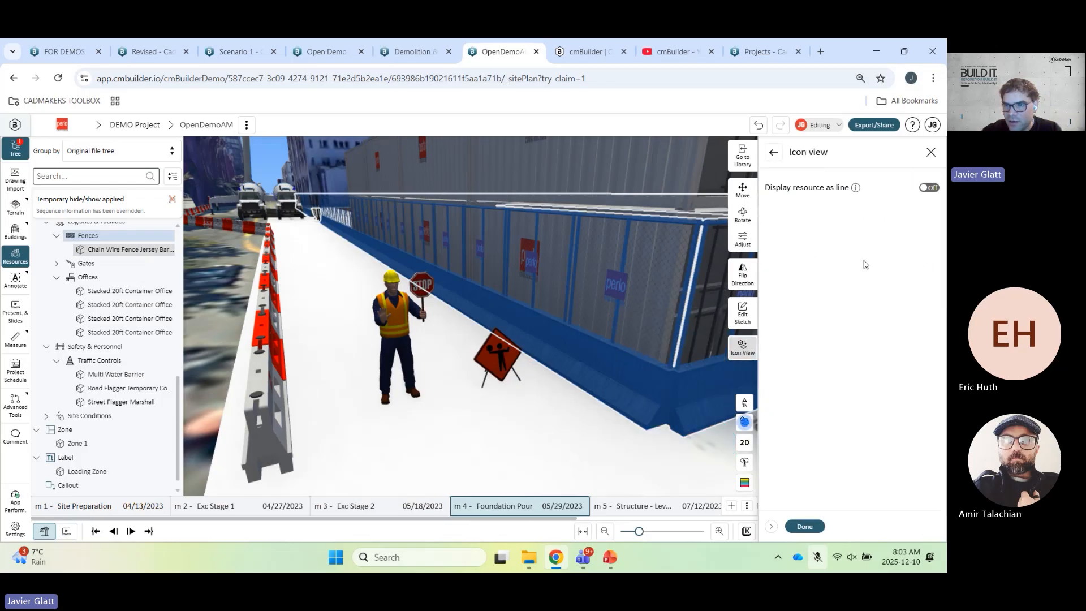
click(930, 188)
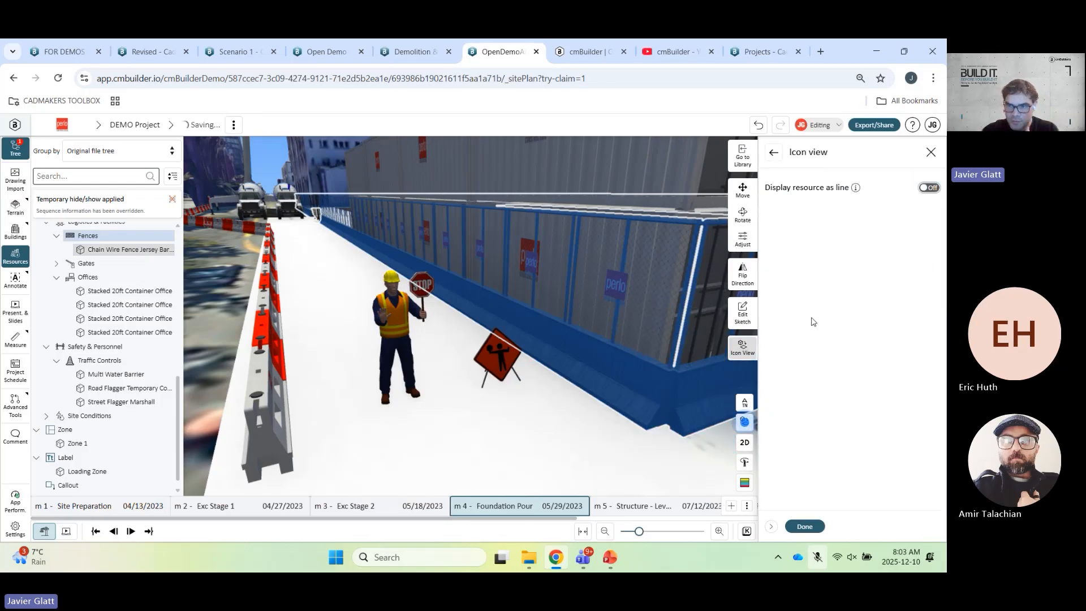
click(805, 525)
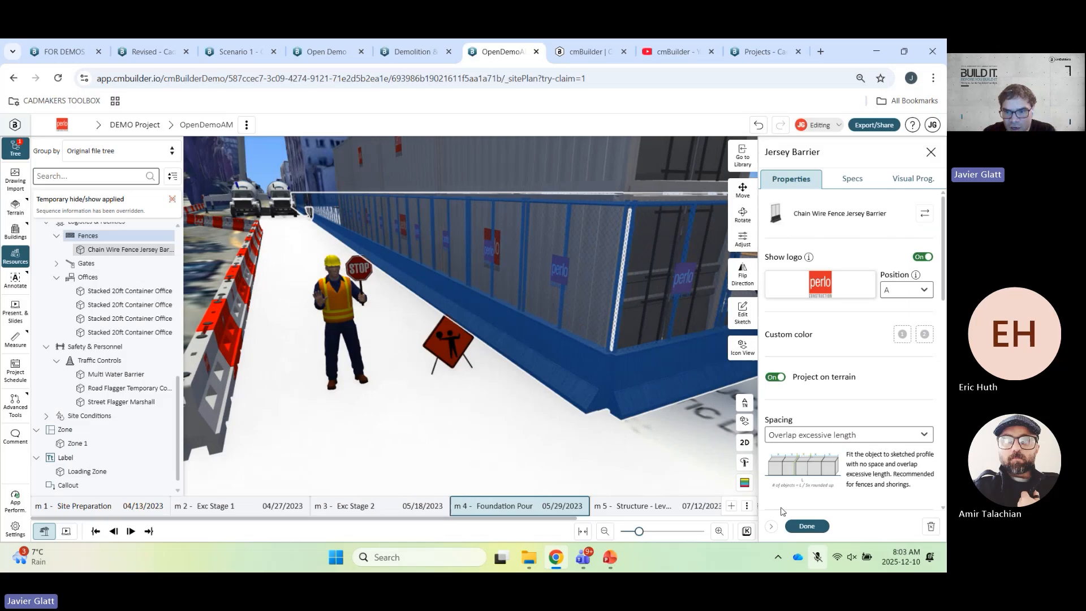
click(806, 526)
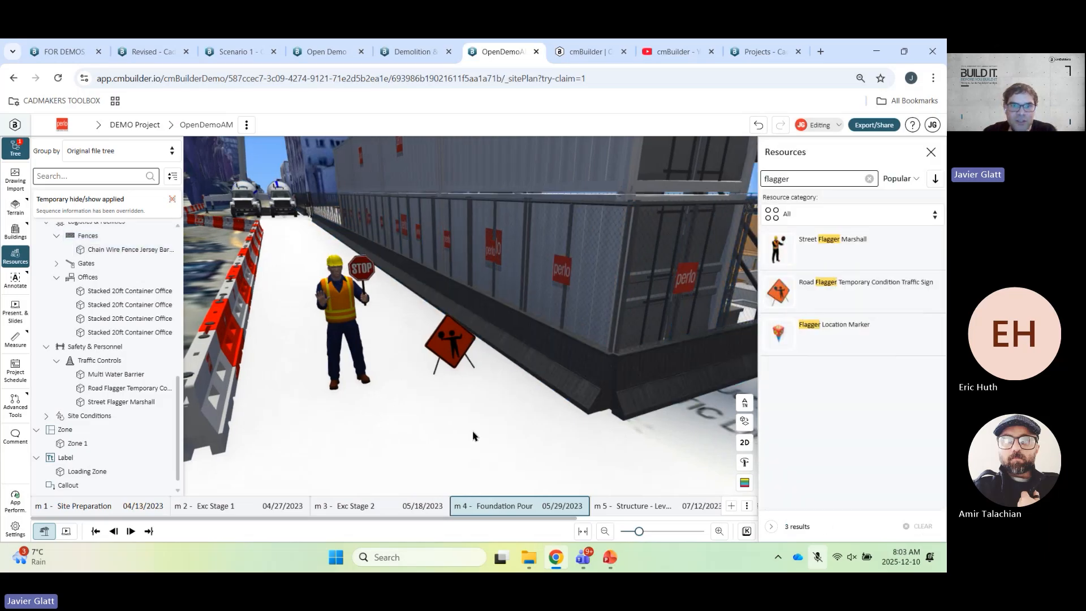
- Examine the flagger, the warning sign and the barrier's end from several angles beside the stacked container offices
middle_drag(473, 436, 508, 439)
drag(507, 435, 519, 440)
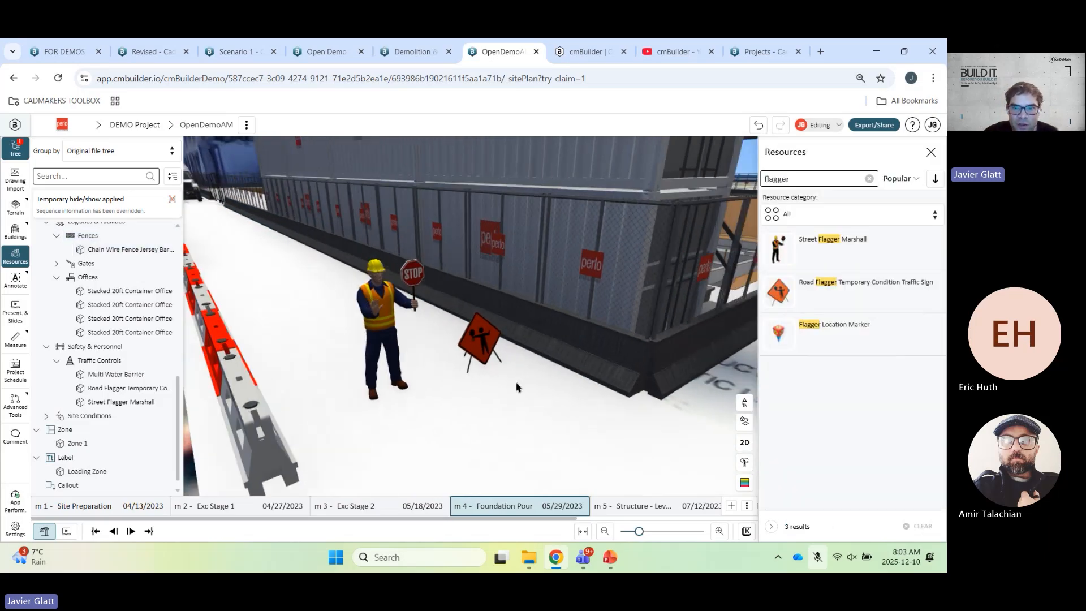
drag(474, 374, 521, 375)
scroll(514, 409, down, 4)
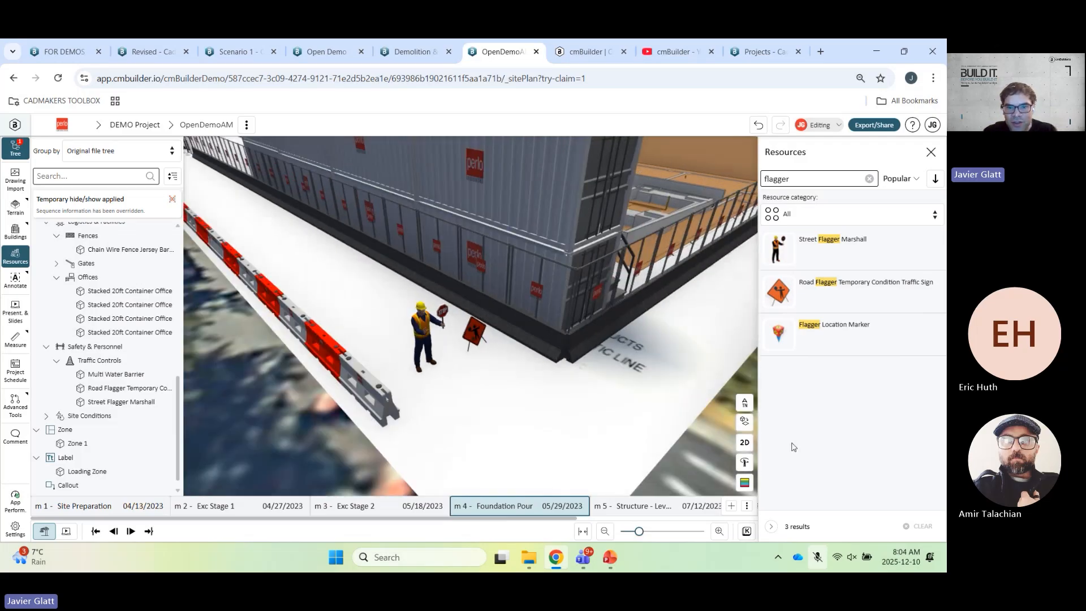
drag(507, 370, 534, 403)
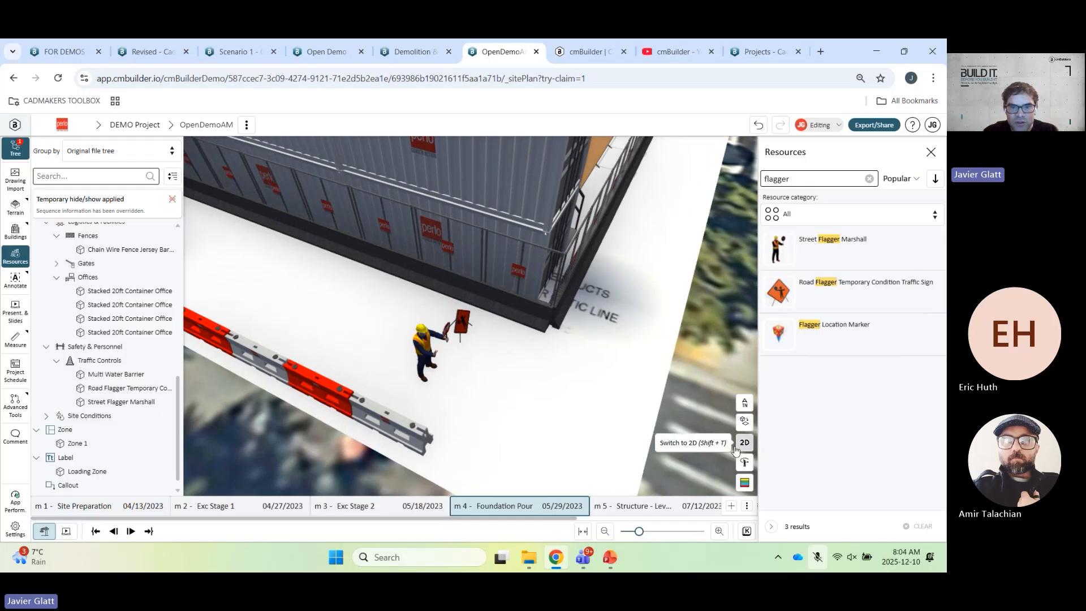
- Switch to the 2D plan view and examine the flagger and sliding gate symbols, the loading zone and the water barrier line
click(744, 442)
scroll(513, 315, down, 5)
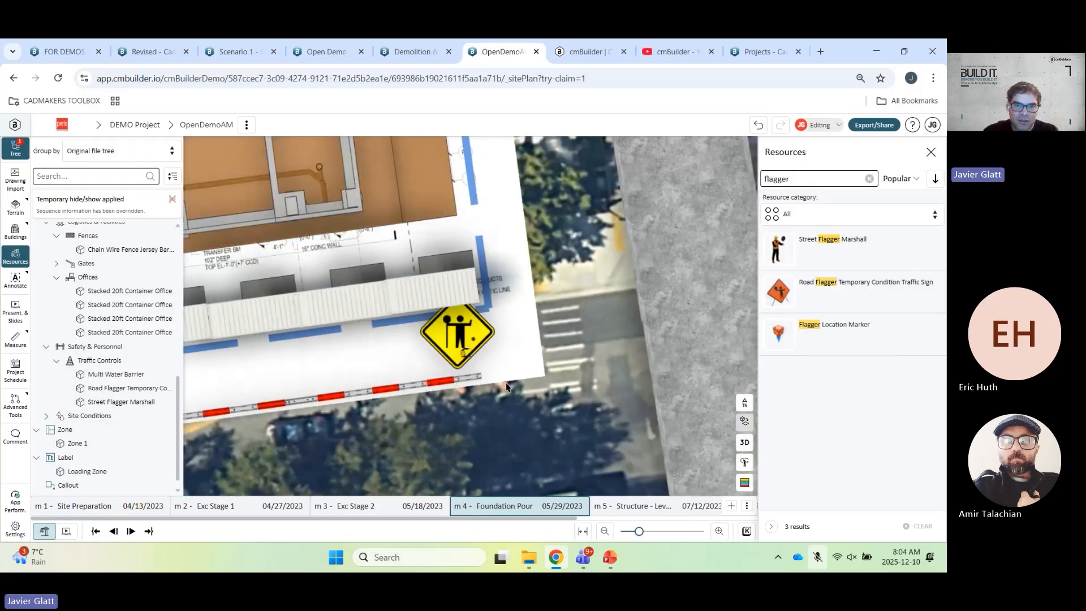
drag(486, 367, 547, 383)
right_drag(438, 331, 524, 349)
scroll(512, 339, down, 1)
mouse_move(288, 324)
right_down()
mouse_move(409, 332)
mouse_move(326, 325)
right_up()
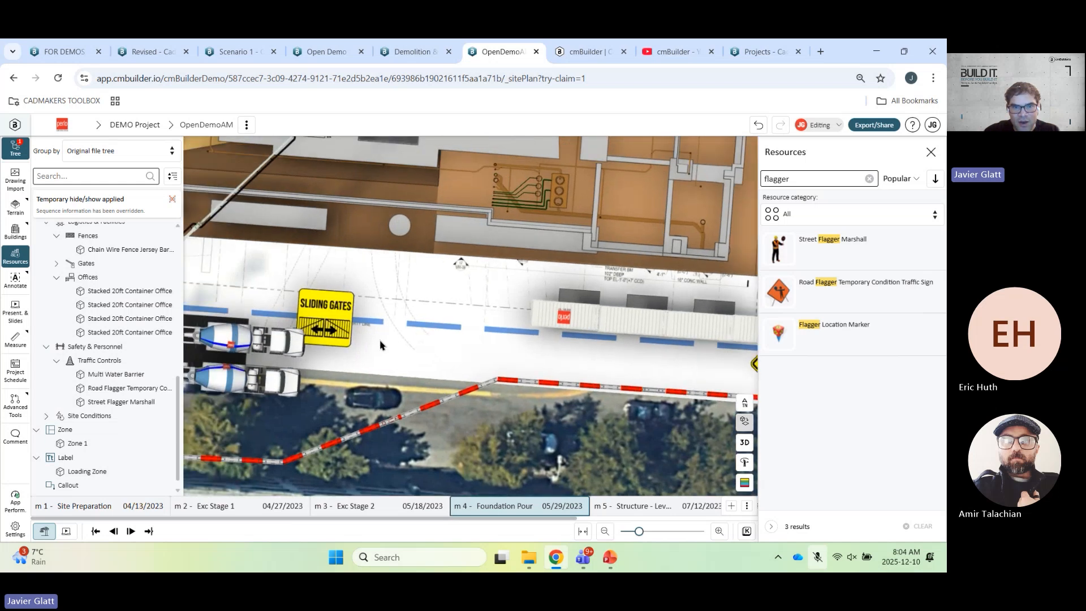
scroll(465, 350, down, 2)
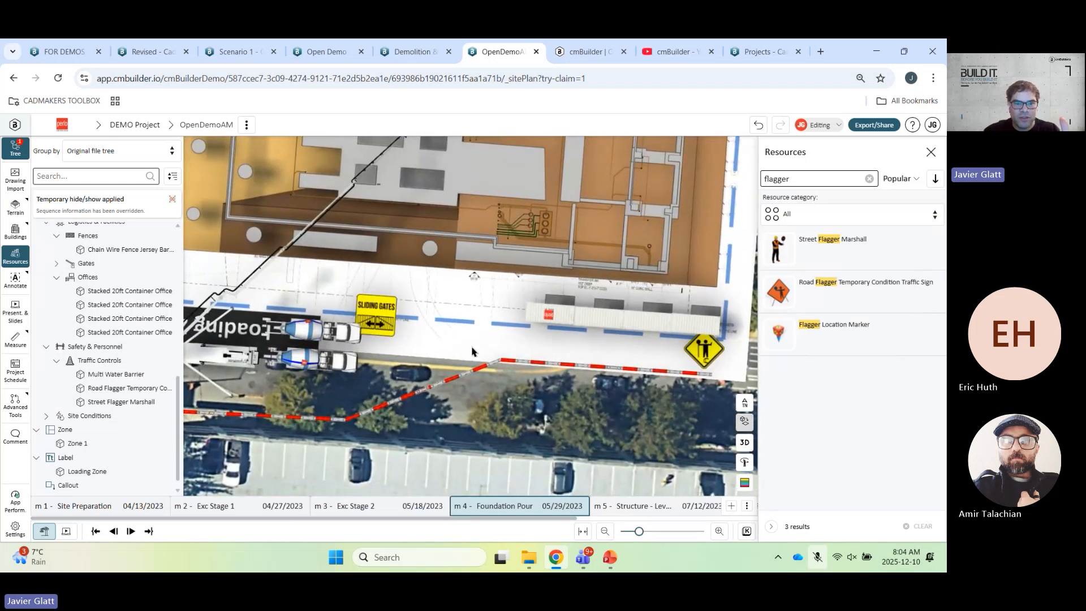
drag(473, 346, 464, 359)
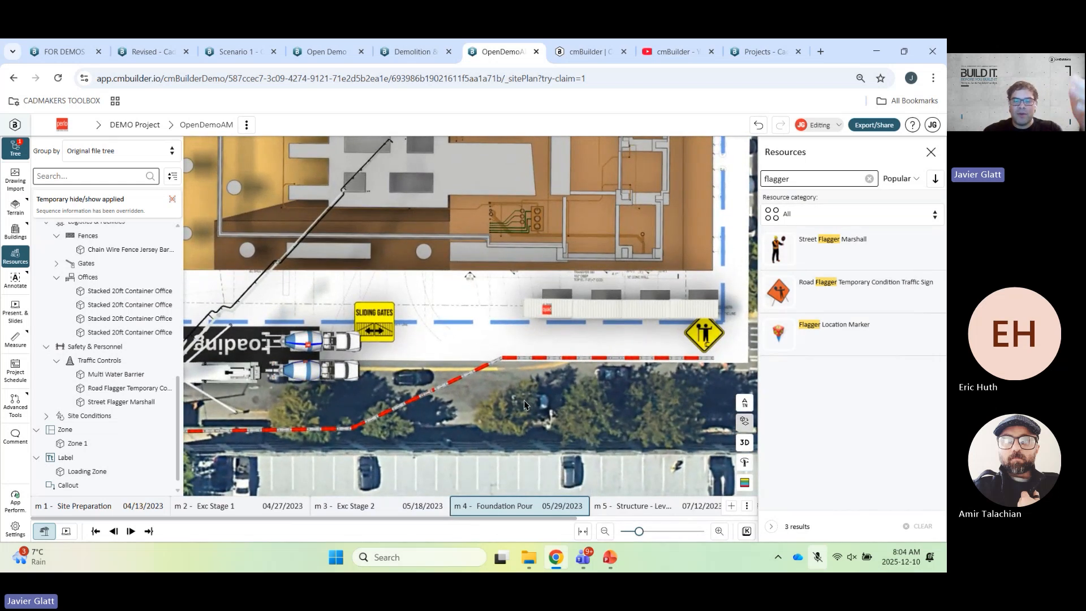
scroll(496, 399, down, 1)
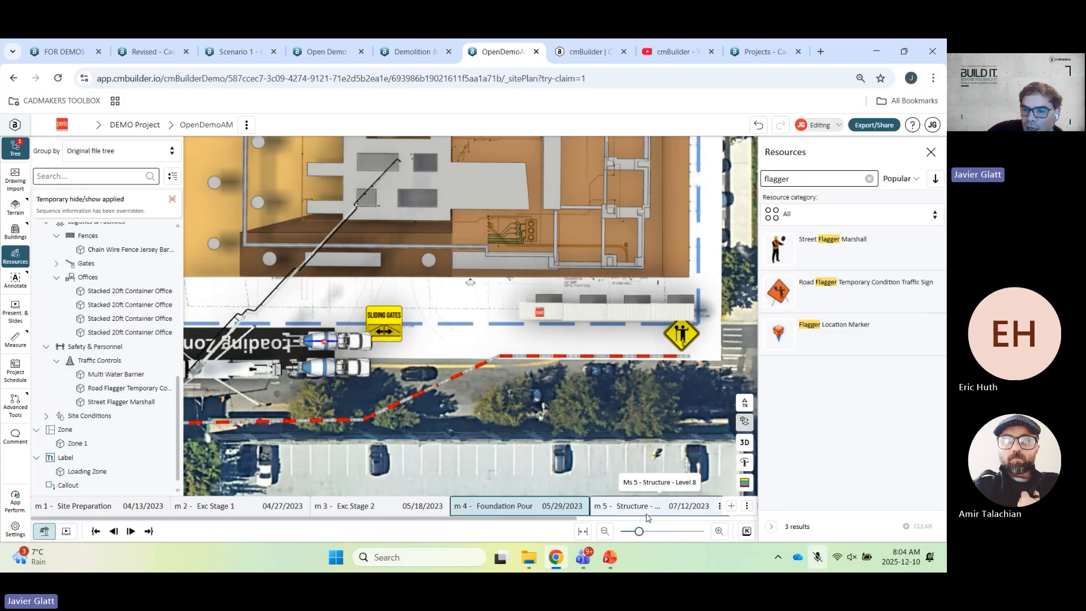
- Return to the 3D view and inspect the flagger's corner of the site along the container offices
click(744, 442)
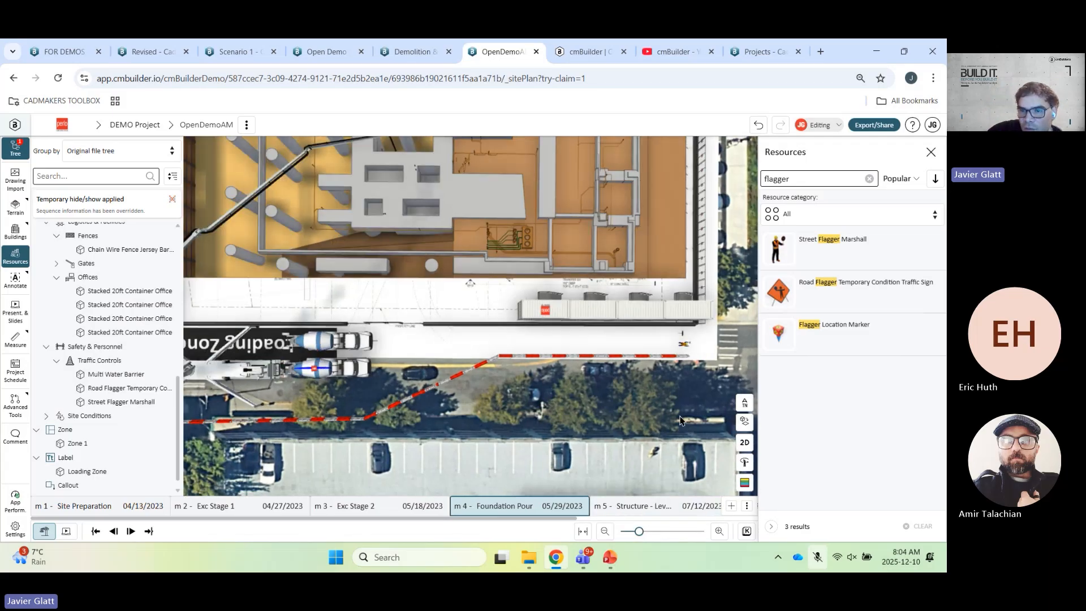
drag(599, 384, 559, 386)
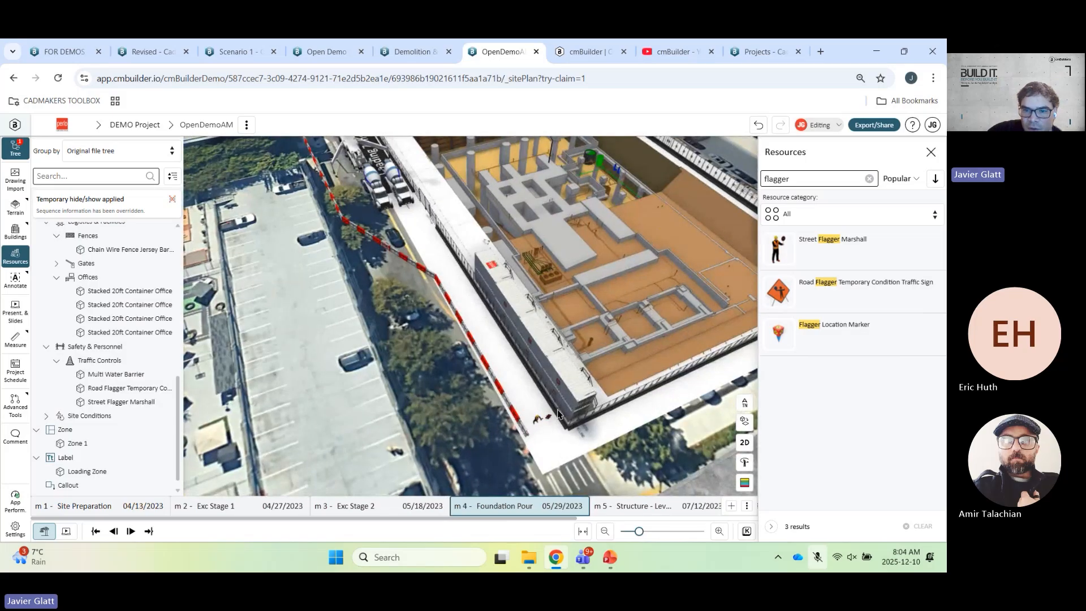
scroll(552, 382, up, 5)
drag(520, 319, 628, 407)
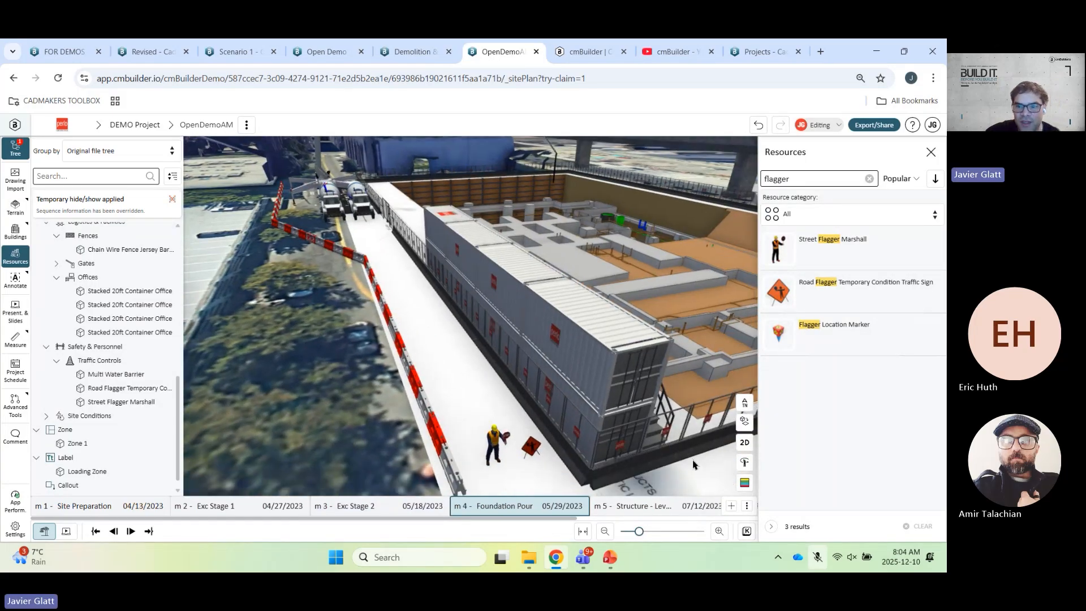
- Switch to Walk mode and walk from the crosswalk up to the flagger at the end of the water barrier
click(744, 462)
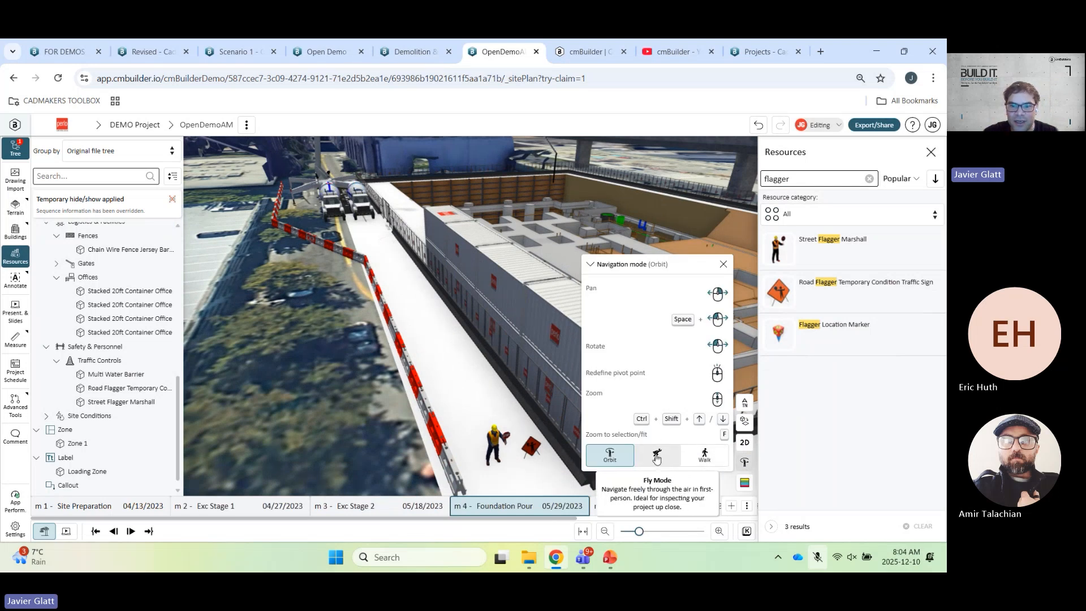
click(699, 457)
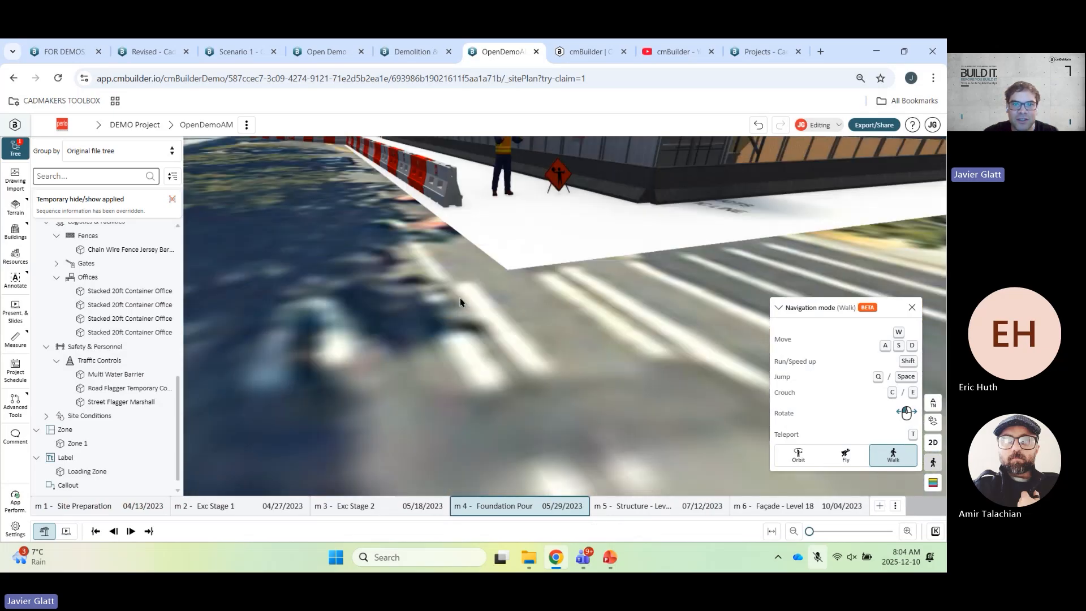
right_click(453, 317)
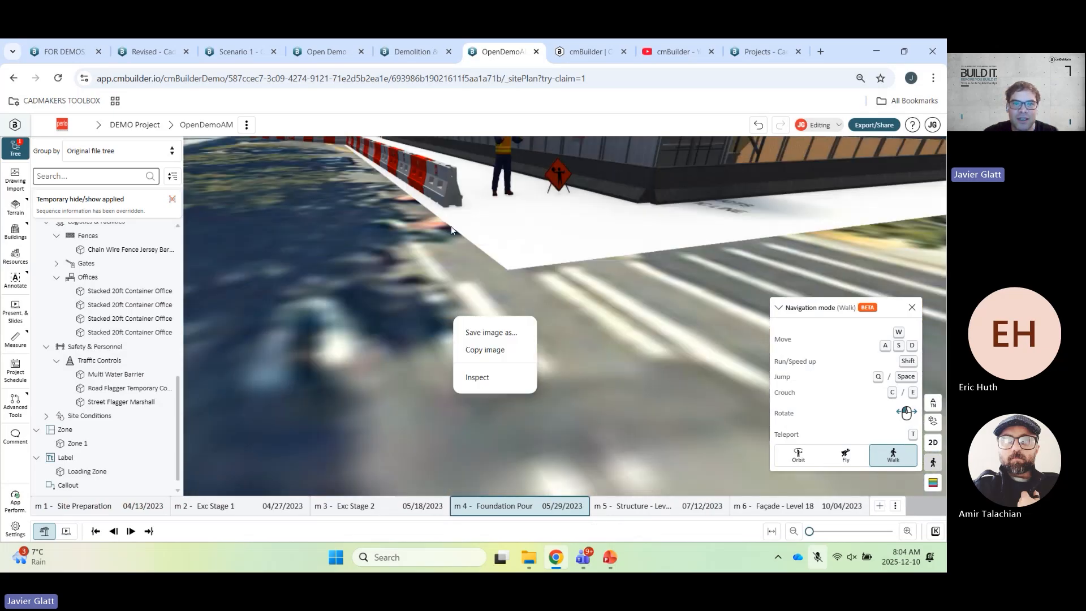
click(452, 229)
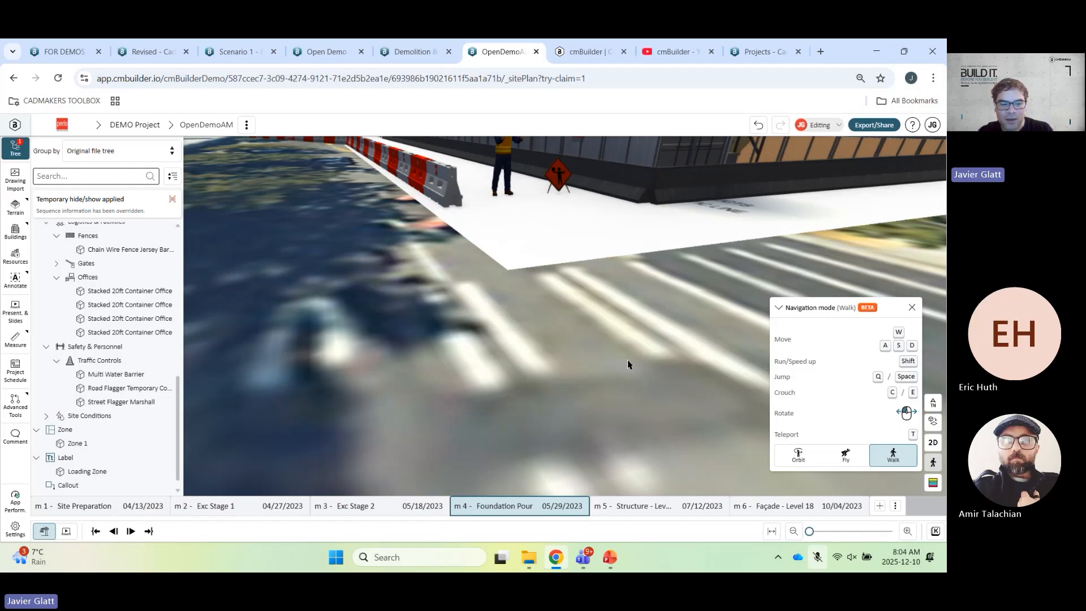
key(w)
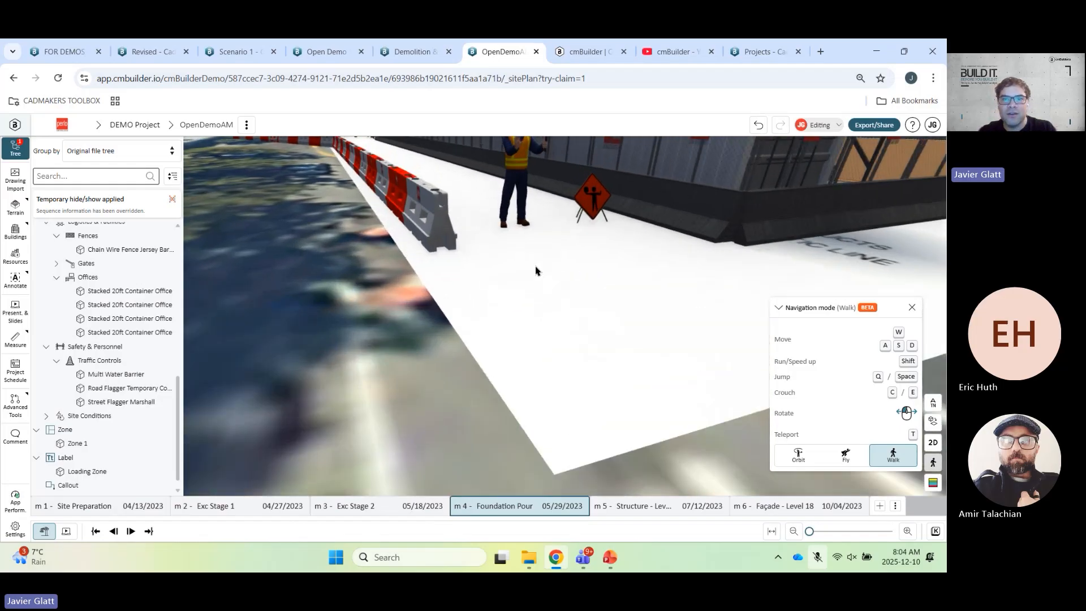
click(535, 271)
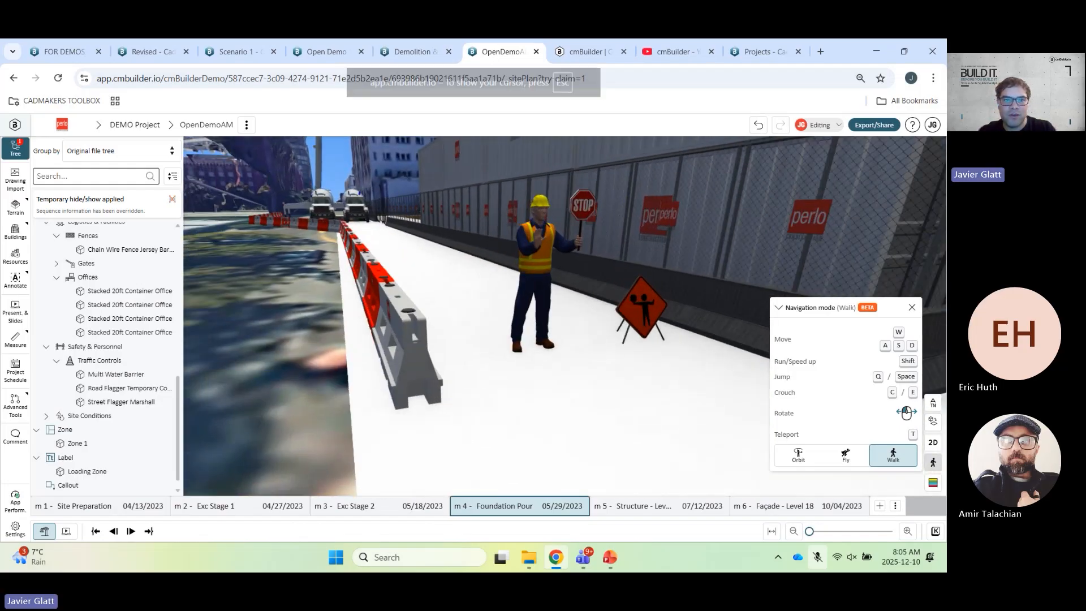
key(w)
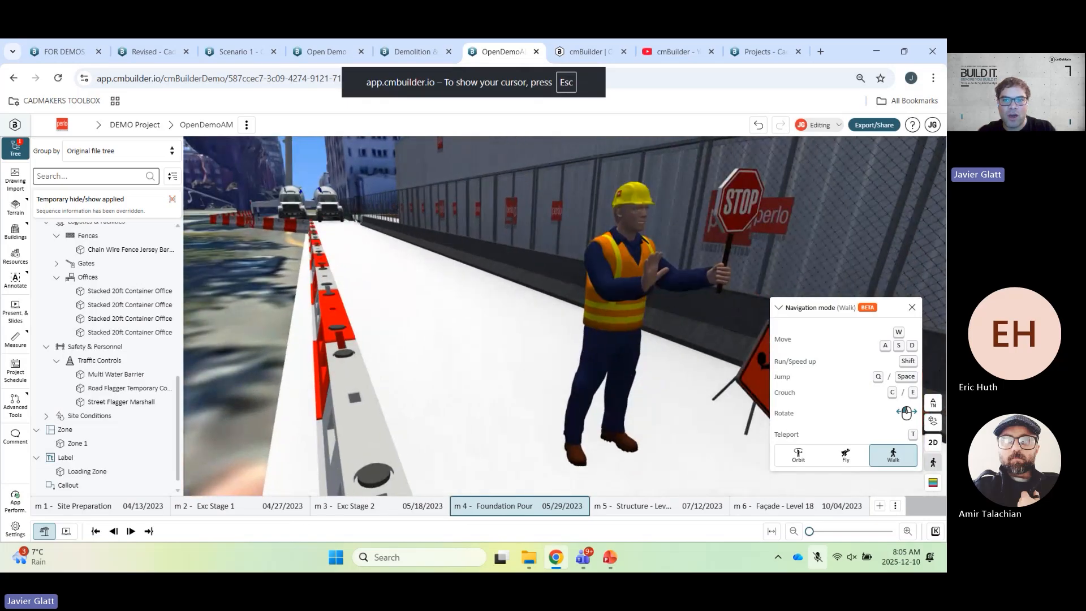
key(Escape)
- Try Fly mode along the lane beside the barrier, and return to Orbit mode with the whole site in view
click(846, 455)
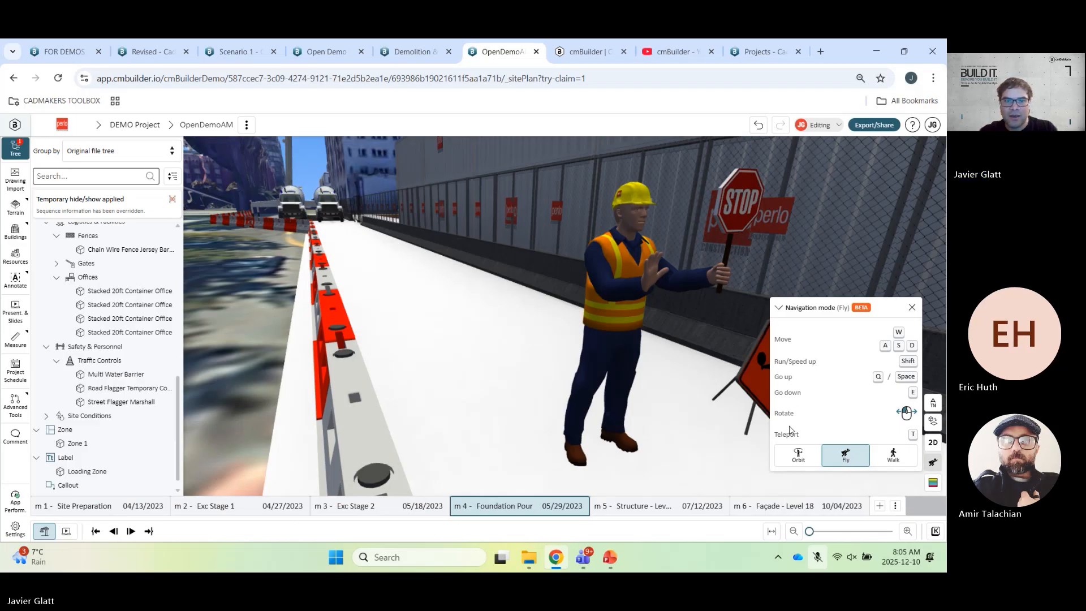
key(e)
key(q)
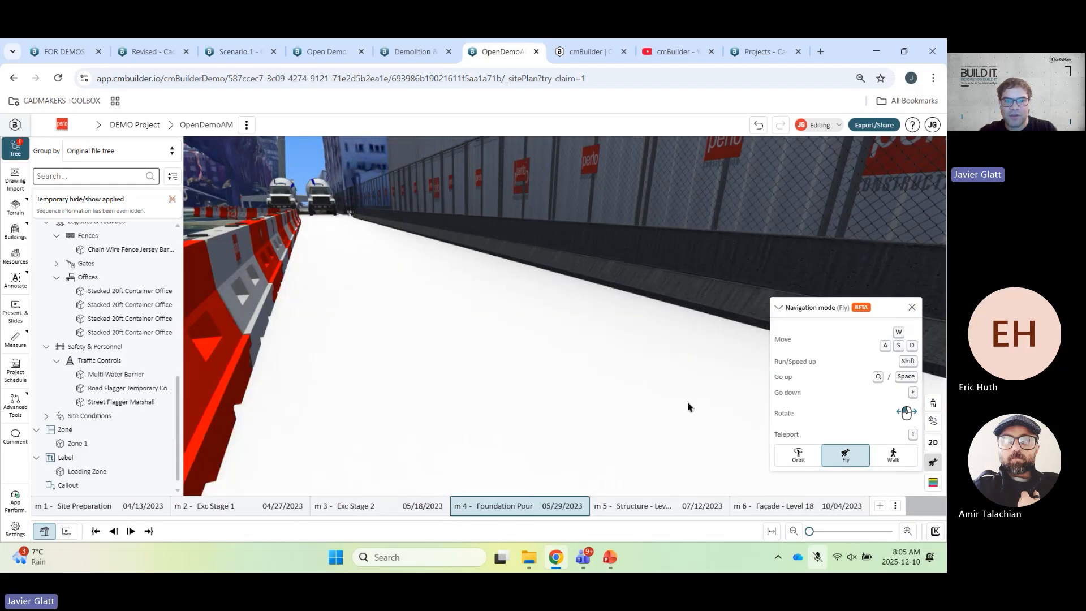
key(s)
drag(564, 389, 568, 389)
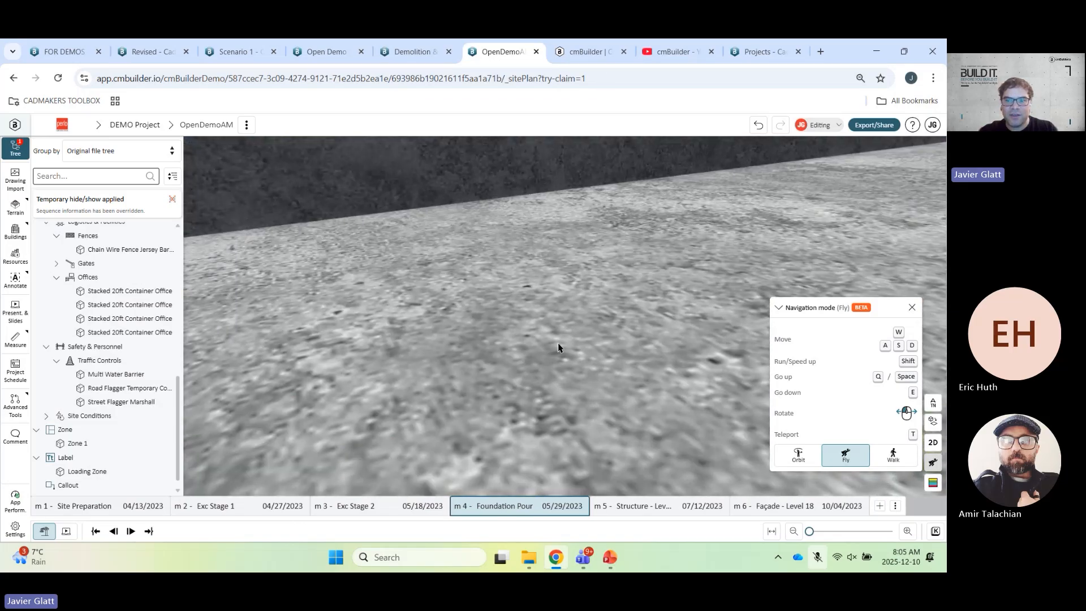
click(797, 454)
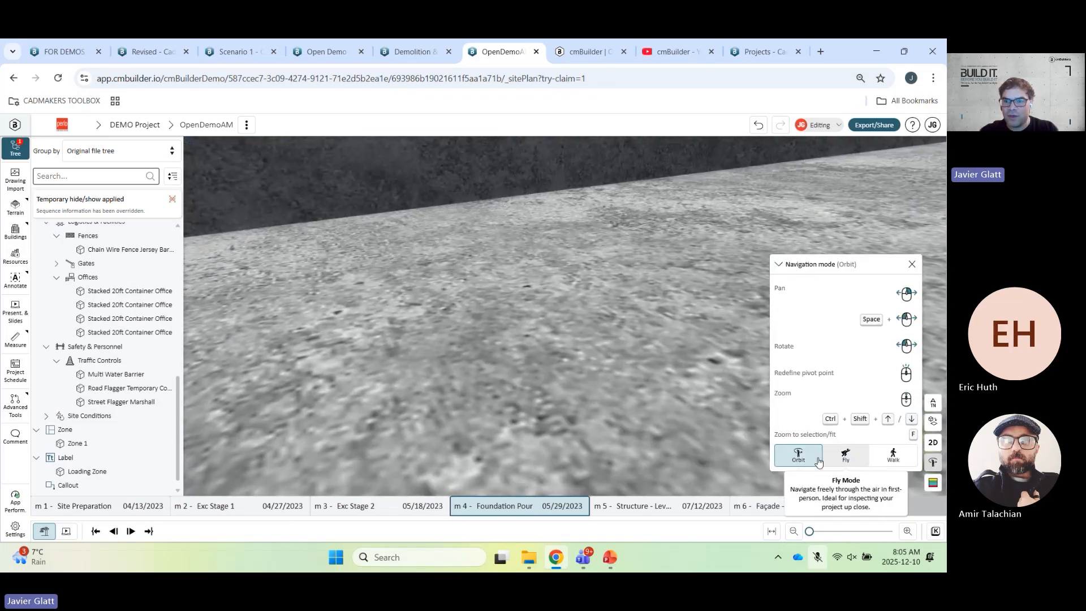
scroll(521, 194, down, 5)
scroll(474, 306, up, 5)
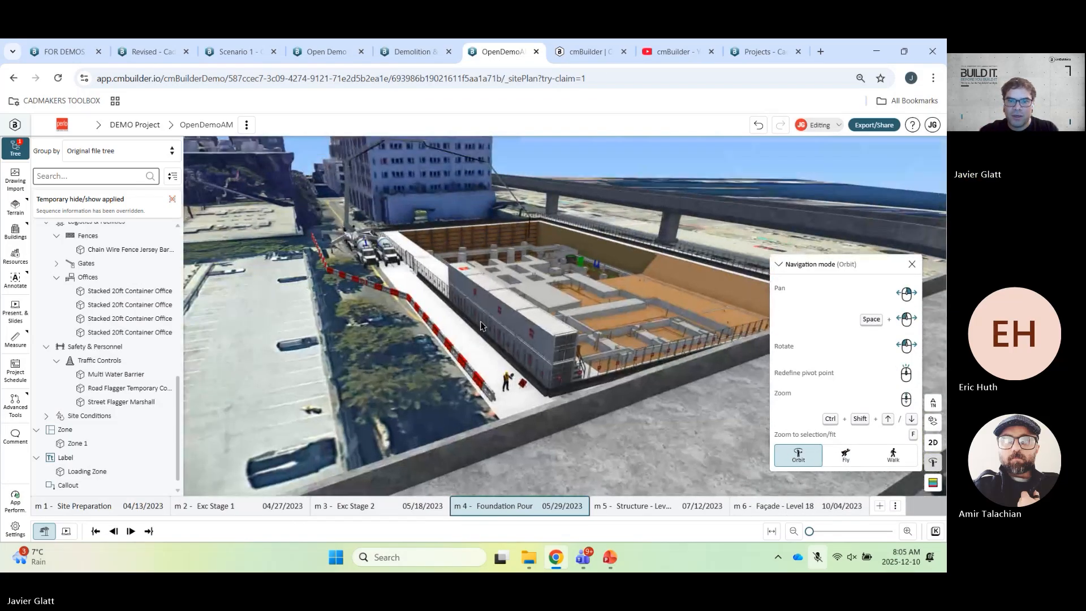
- In Fly mode, teleport to the concrete mixer trucks and across to the far side of the excavation
click(846, 454)
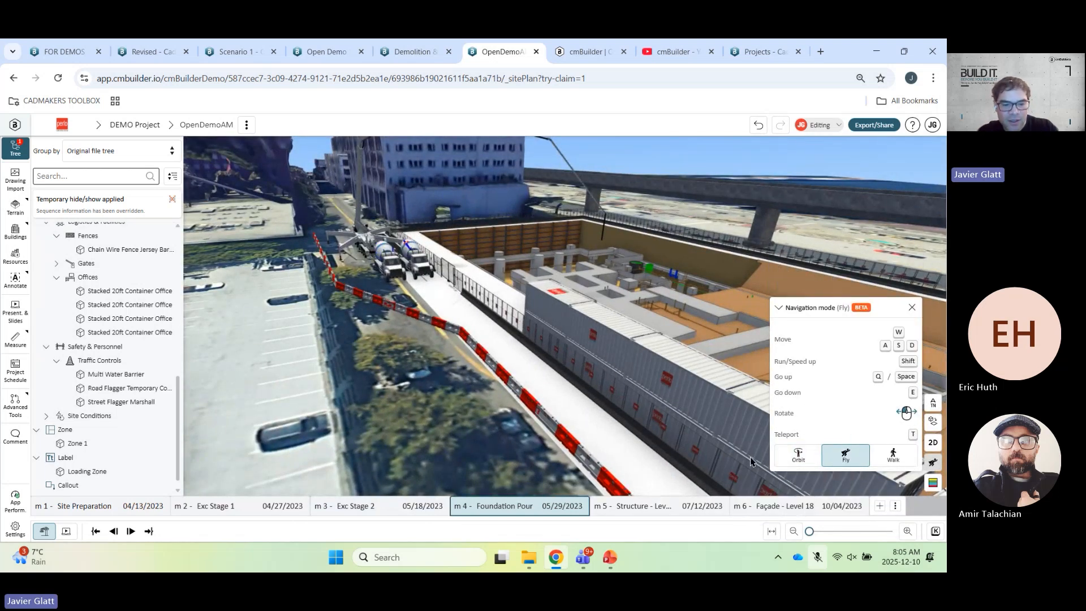
key(t)
click(380, 327)
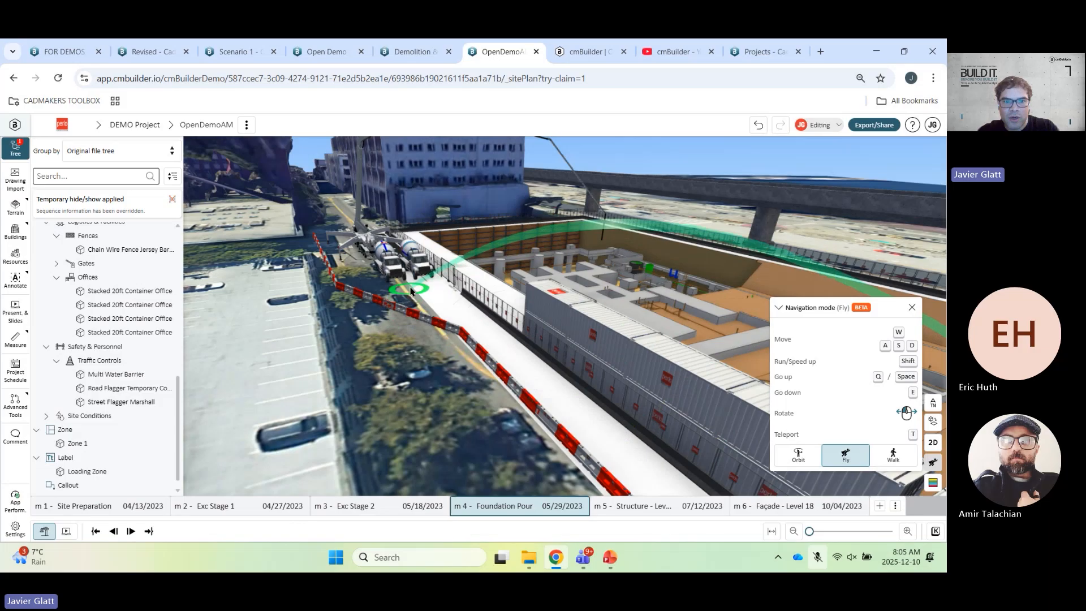
key(t)
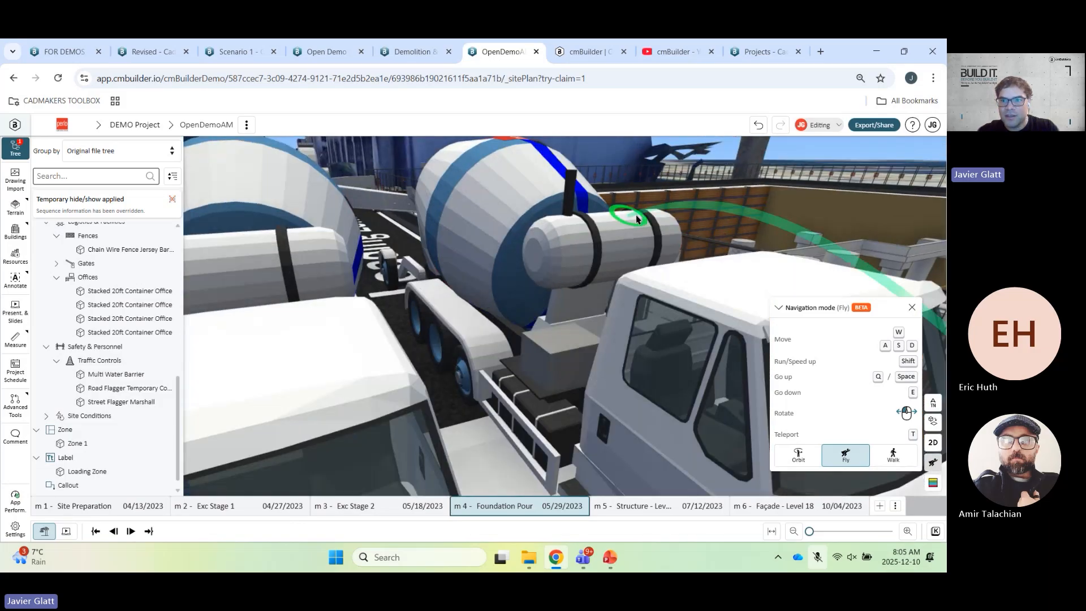
click(738, 255)
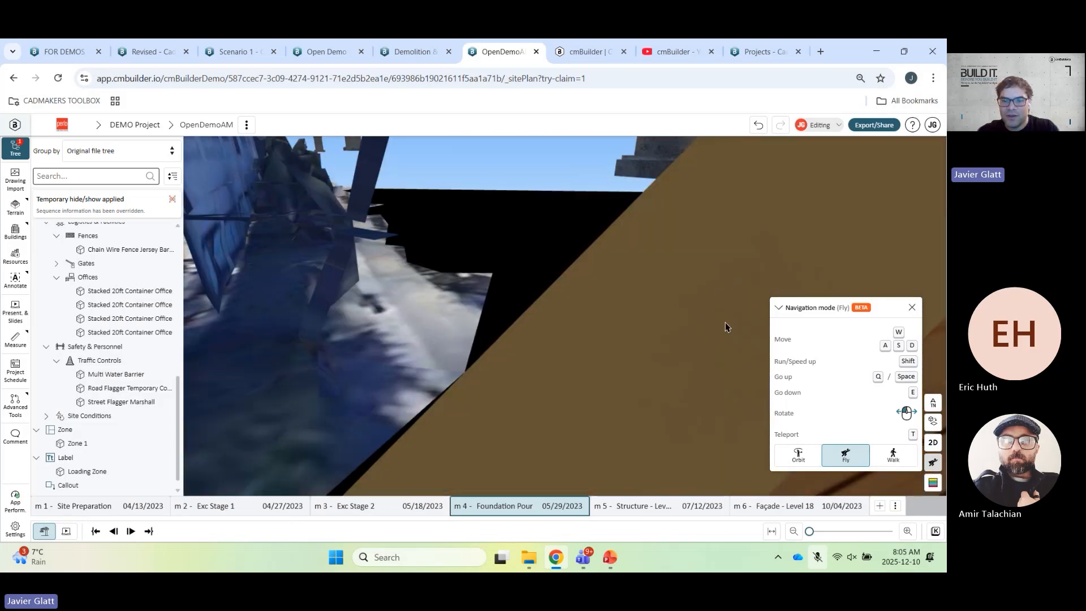
key(t)
click(589, 368)
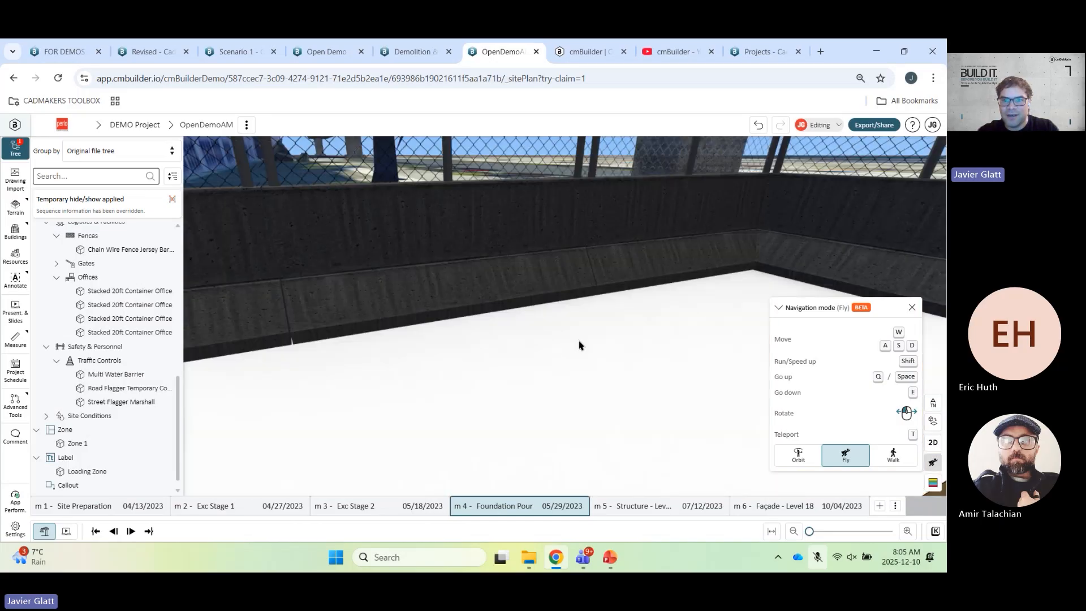
- Return to Orbit mode and examine the pump, mixer trucks and excavation from an overview of the surrounding streets
click(798, 455)
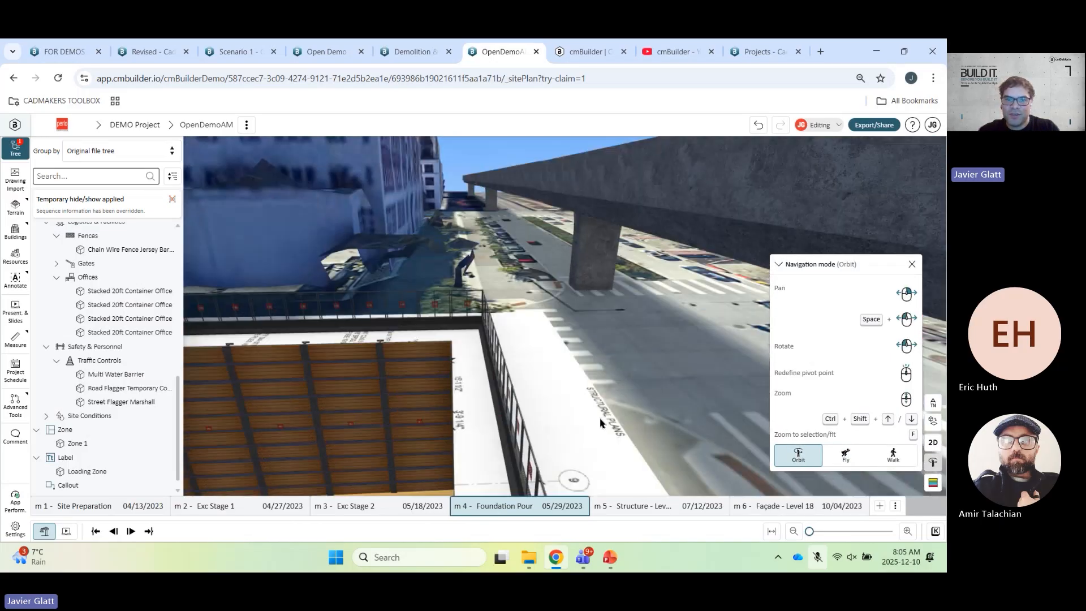
drag(600, 423, 835, 448)
right_click(833, 446)
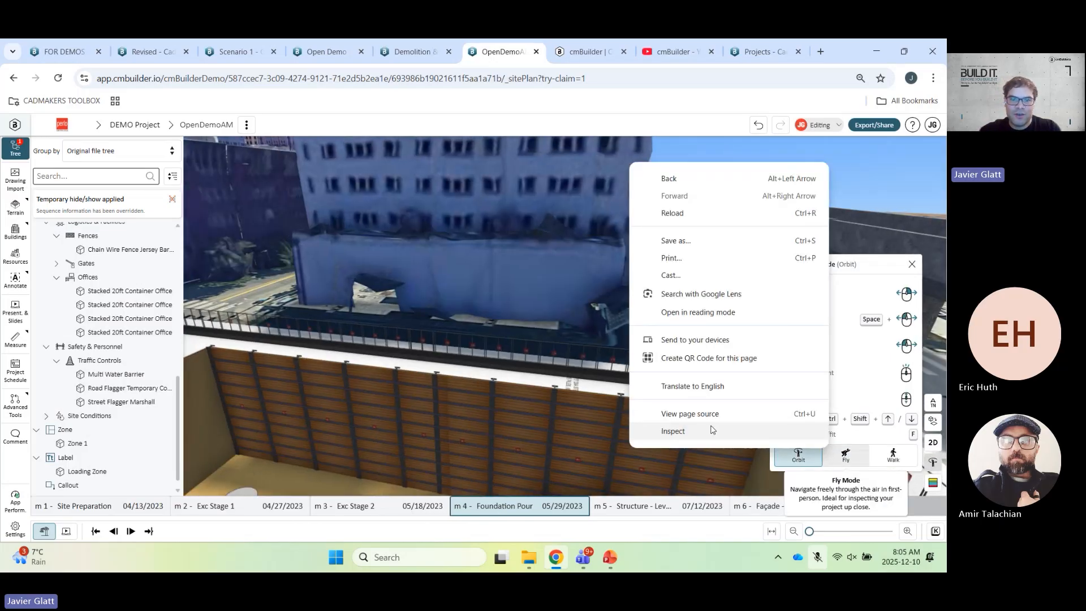
click(494, 337)
drag(246, 255, 308, 272)
scroll(307, 271, down, 5)
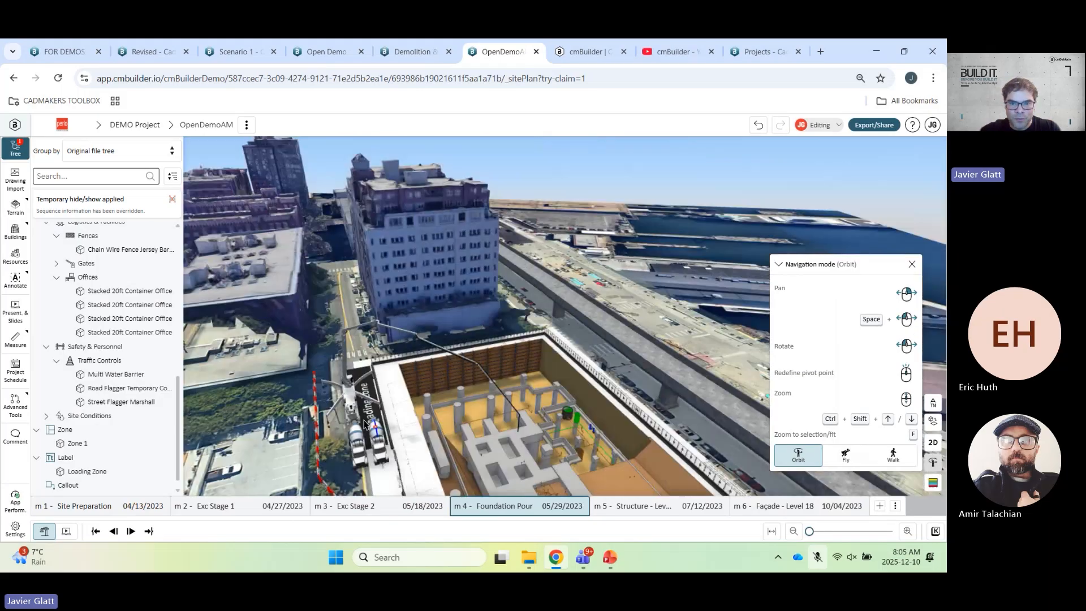
drag(384, 396, 450, 371)
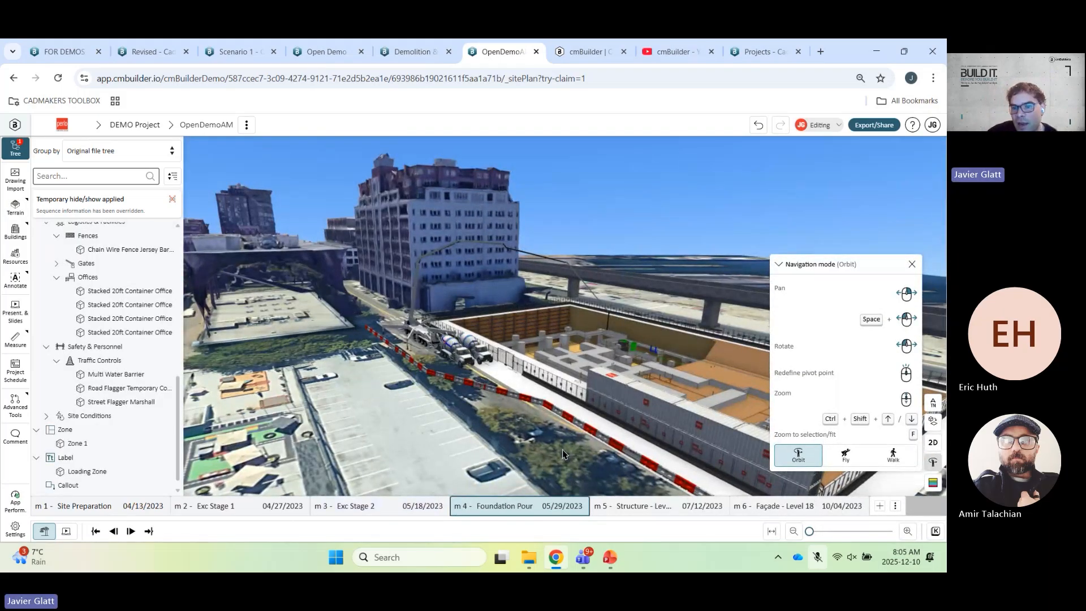
- End the flagger, pump truck, both mixer trucks, water barrier and flagger traffic sign together at the Foundation Pour milestone
click(912, 264)
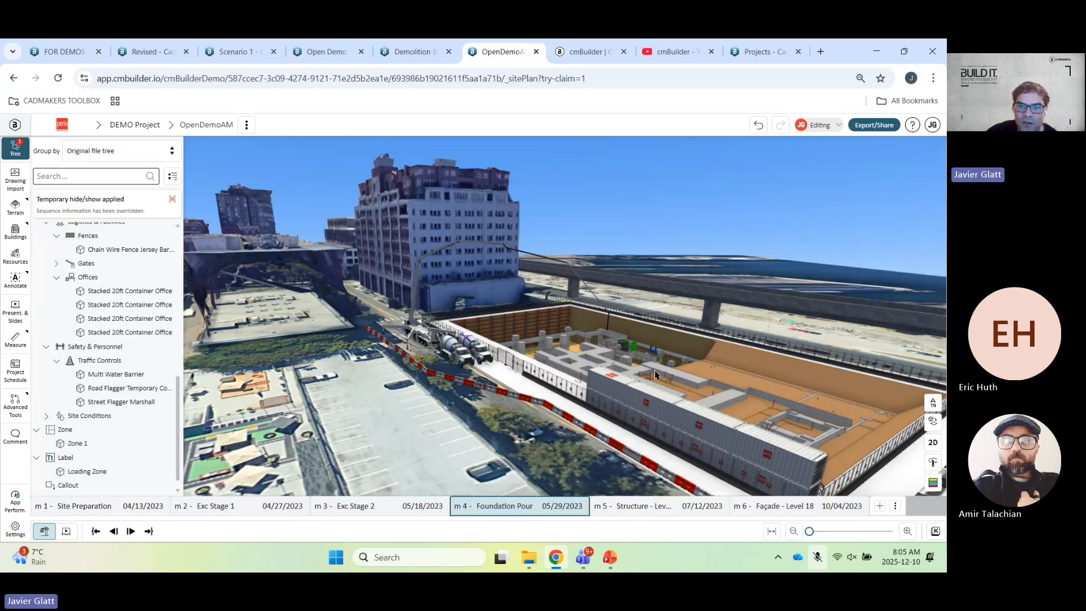
drag(655, 375, 527, 287)
click(617, 439)
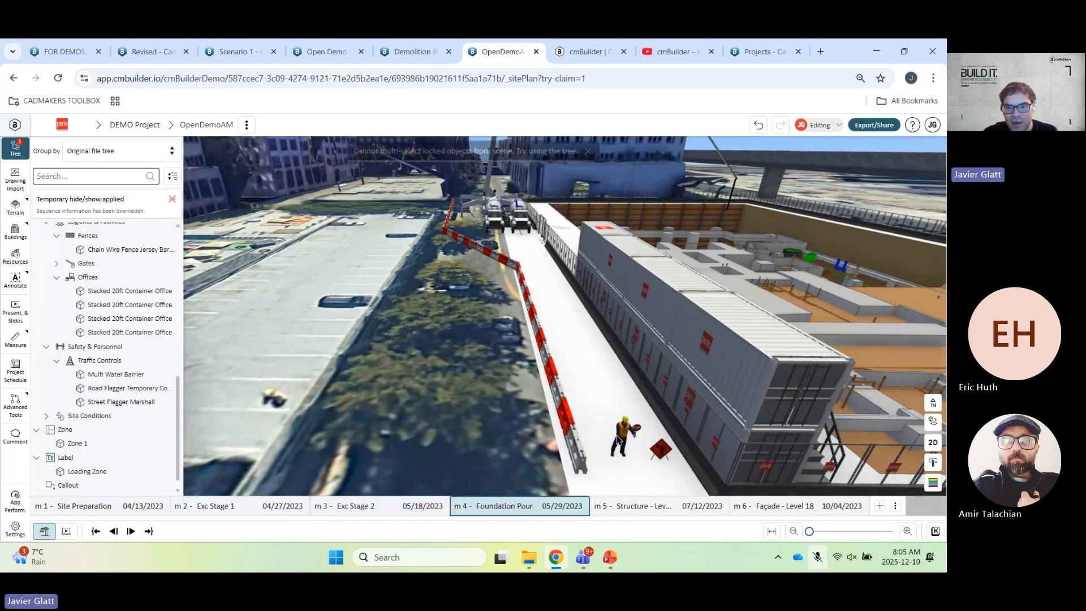
click(622, 446)
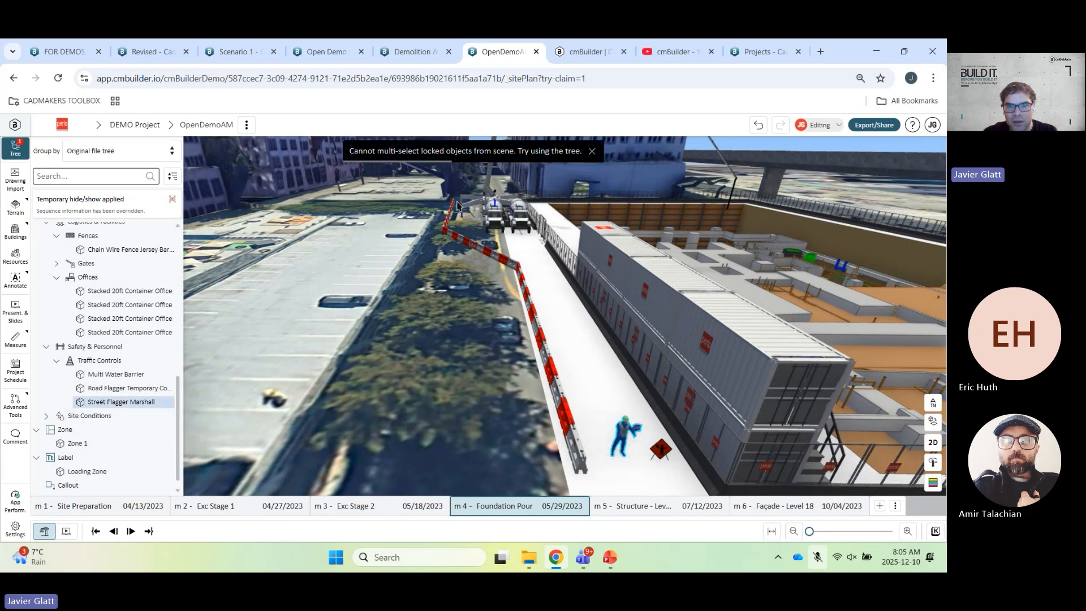
ctrl+click(493, 215)
ctrl+click(469, 240)
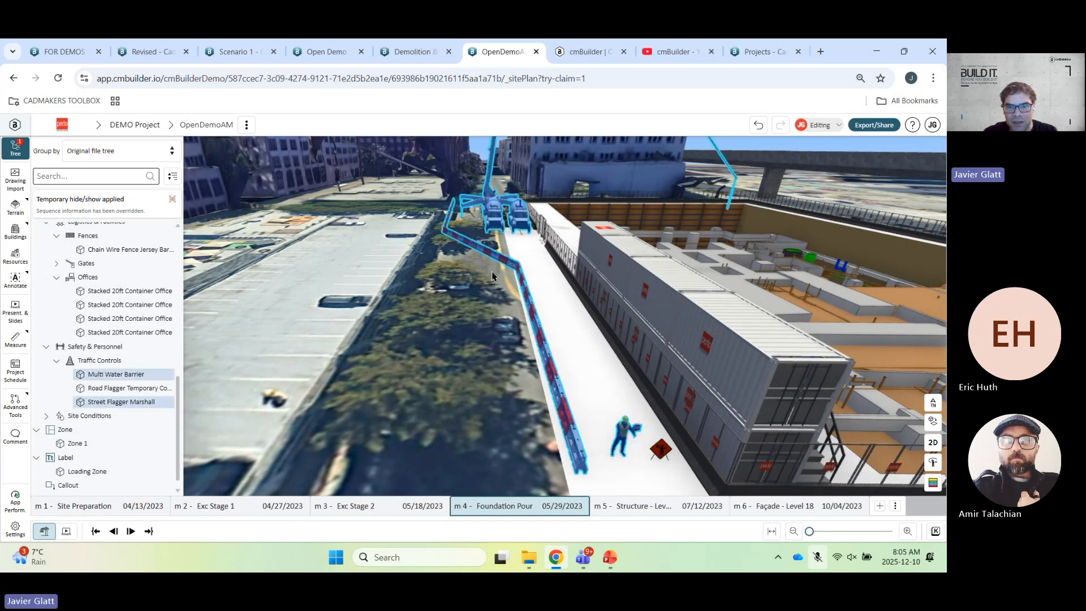
ctrl+click(665, 453)
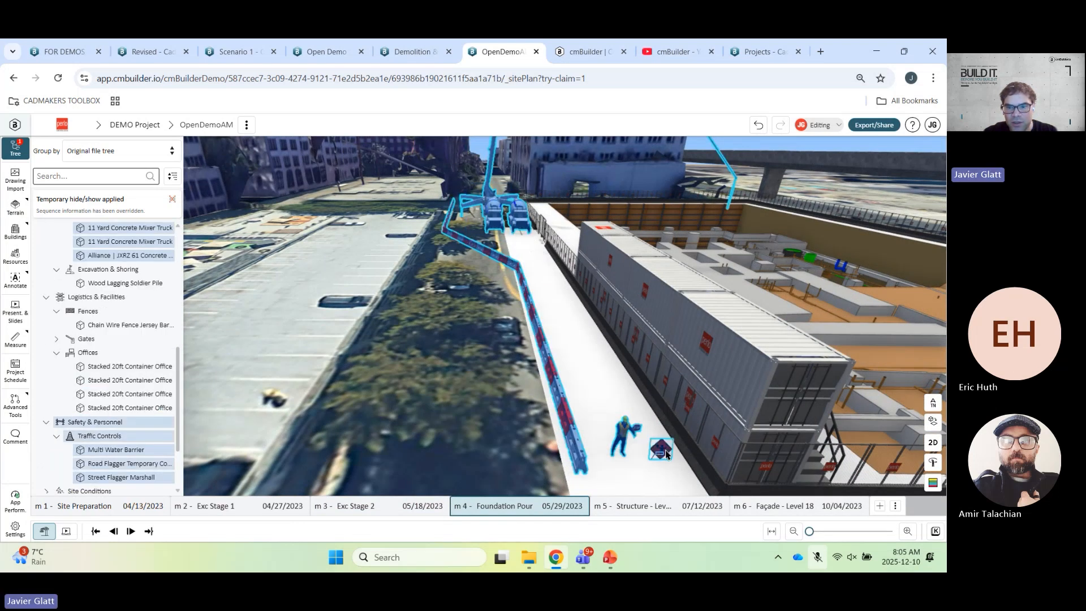
right_click(496, 215)
click(536, 241)
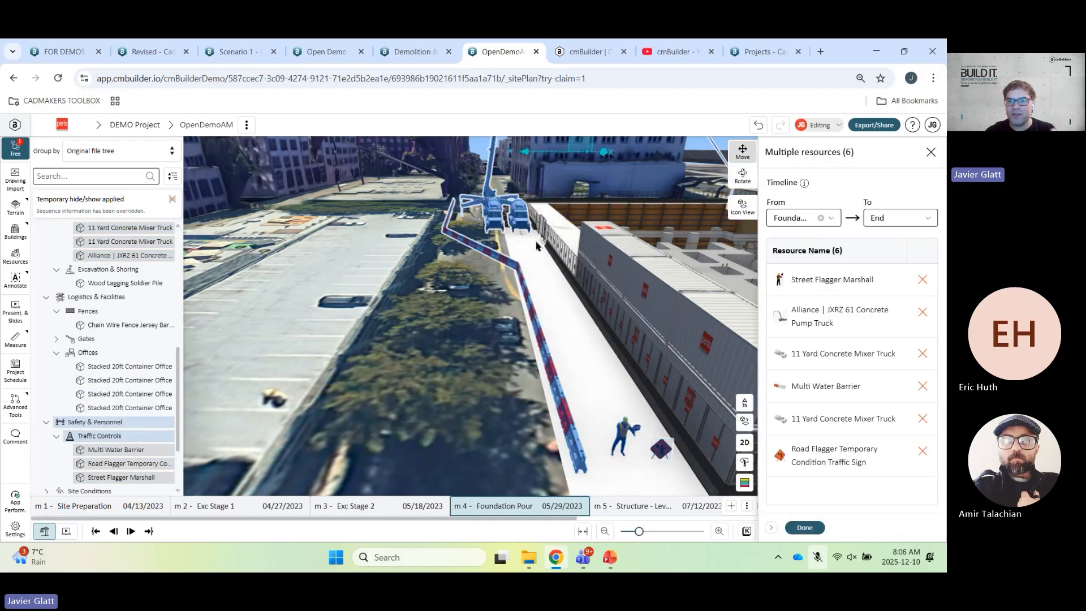
click(892, 224)
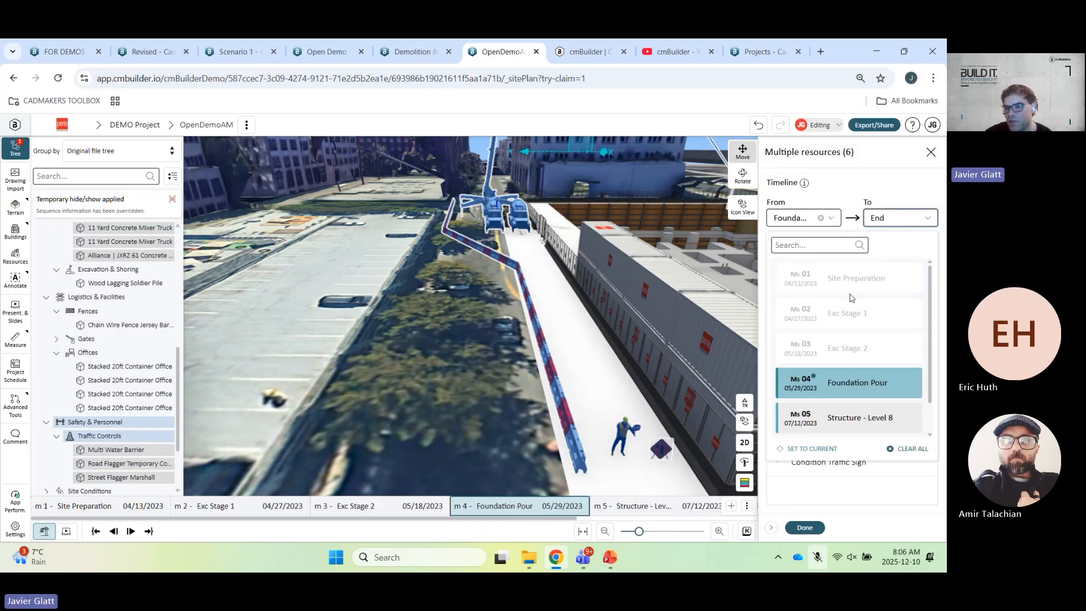
click(851, 383)
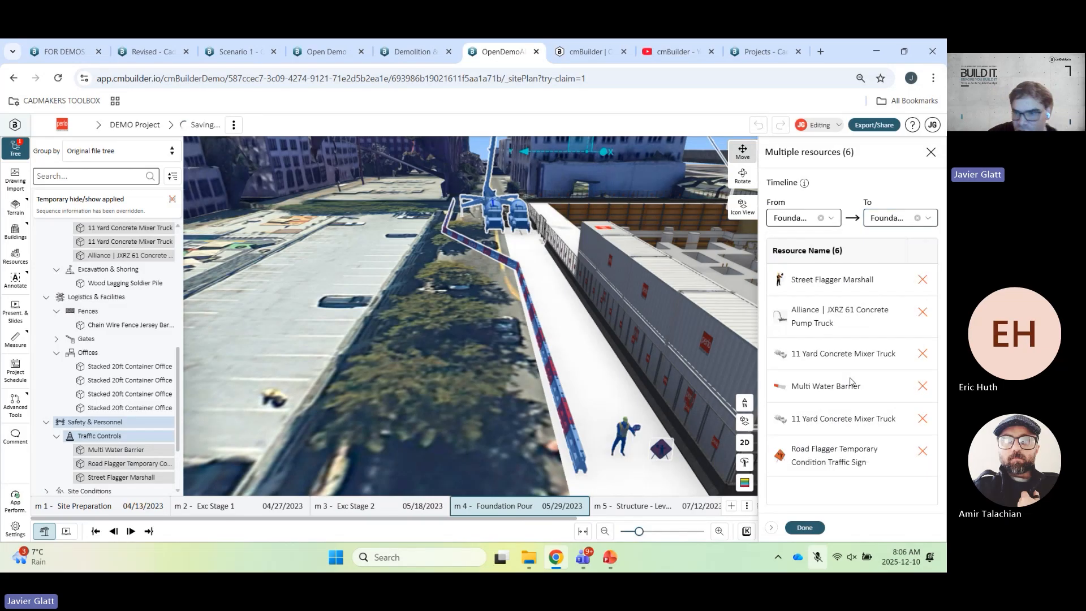
click(813, 526)
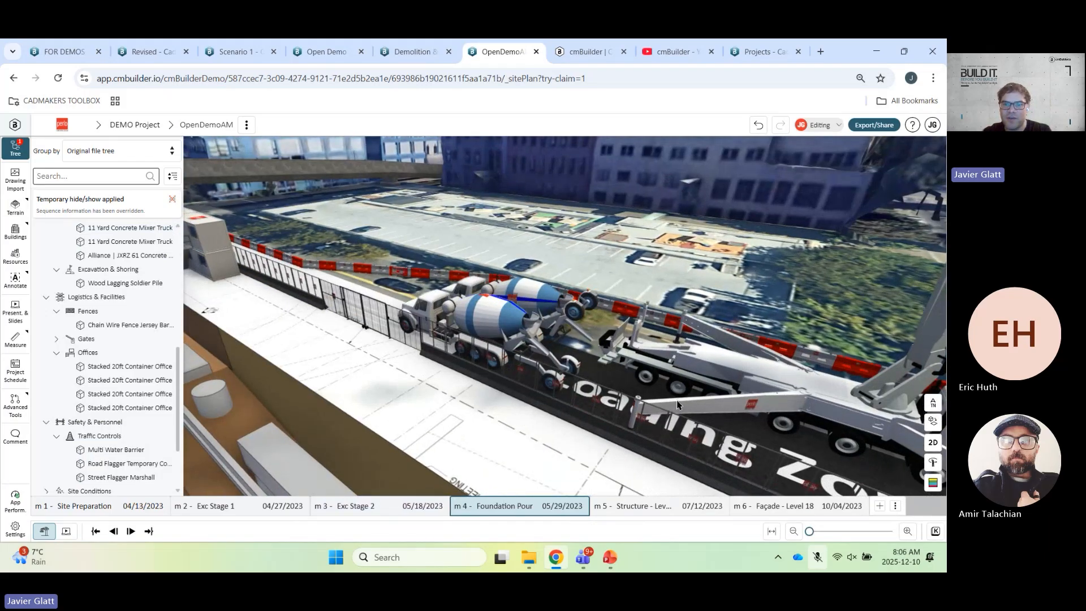
- Step between neighbouring milestones and examine the mixer trucks and pump in the loading zone at Foundation Pour
key(Left)
key(Right)
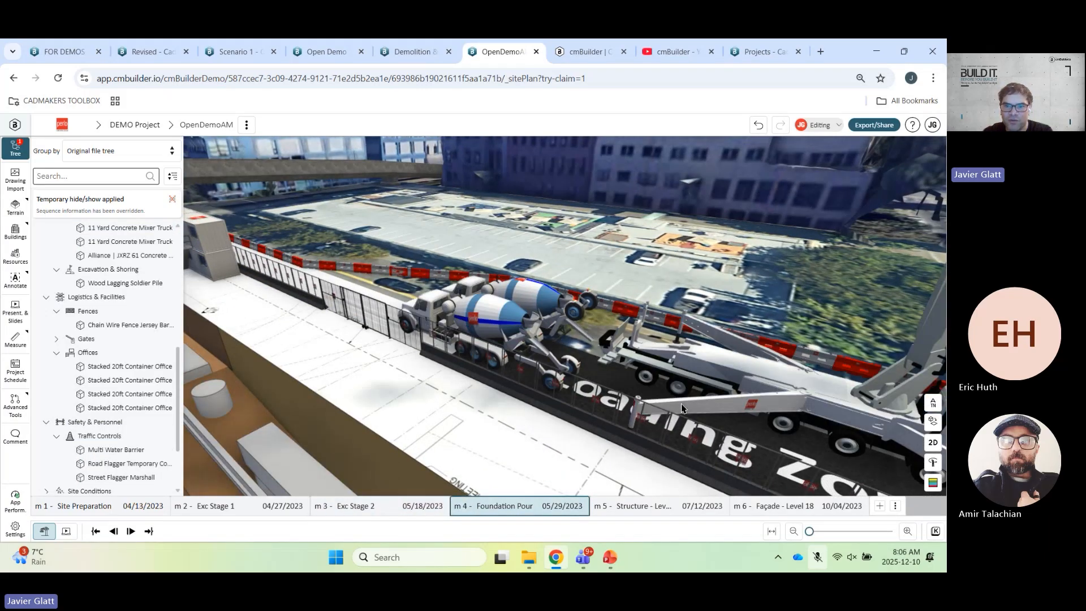
key(Right)
key(Left)
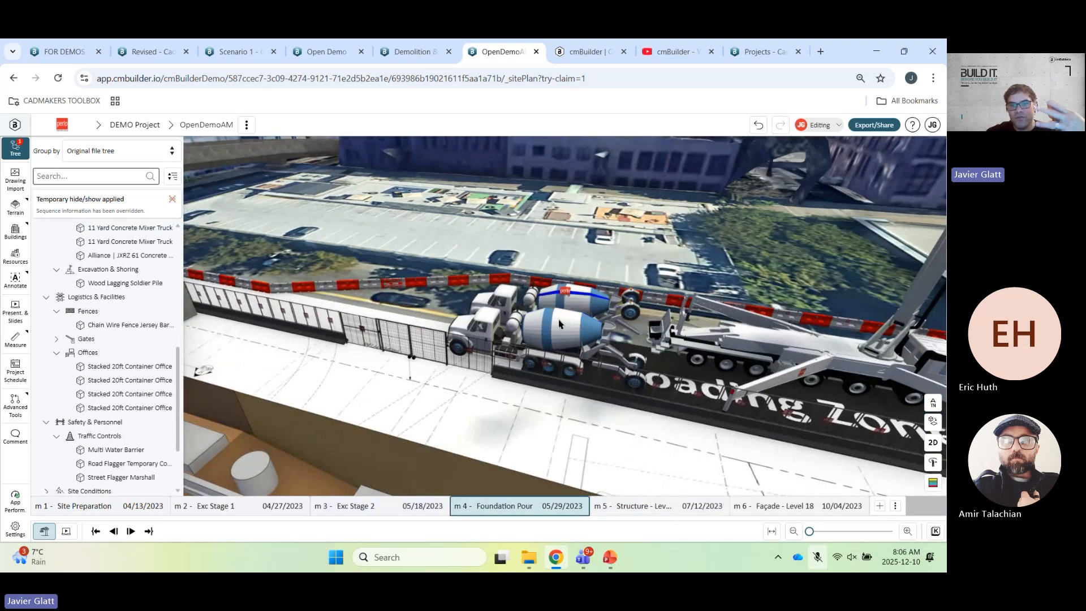
drag(584, 324, 623, 296)
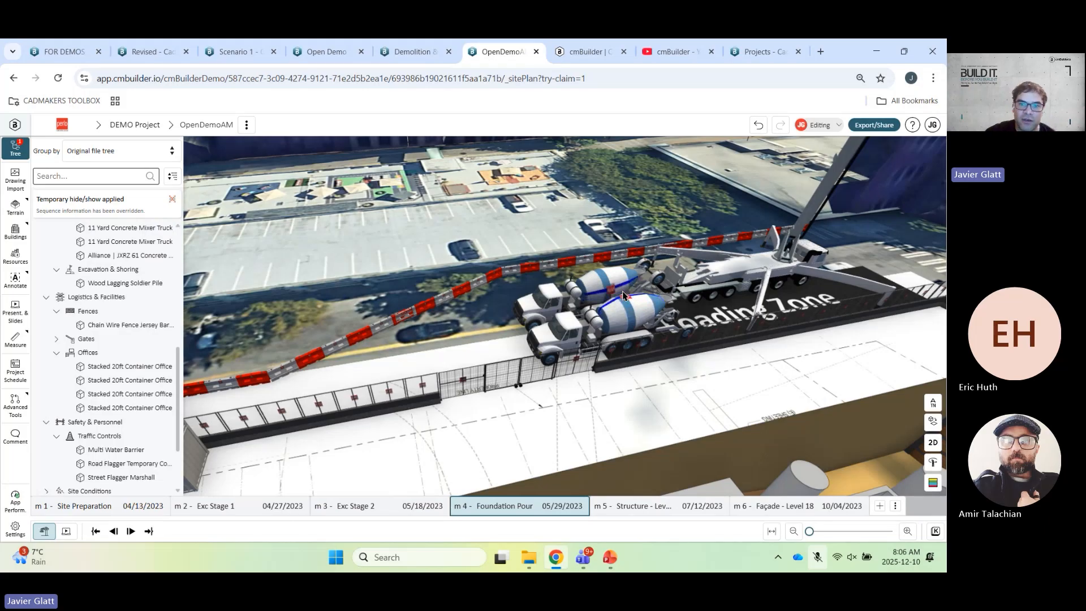
scroll(623, 295, down, 2)
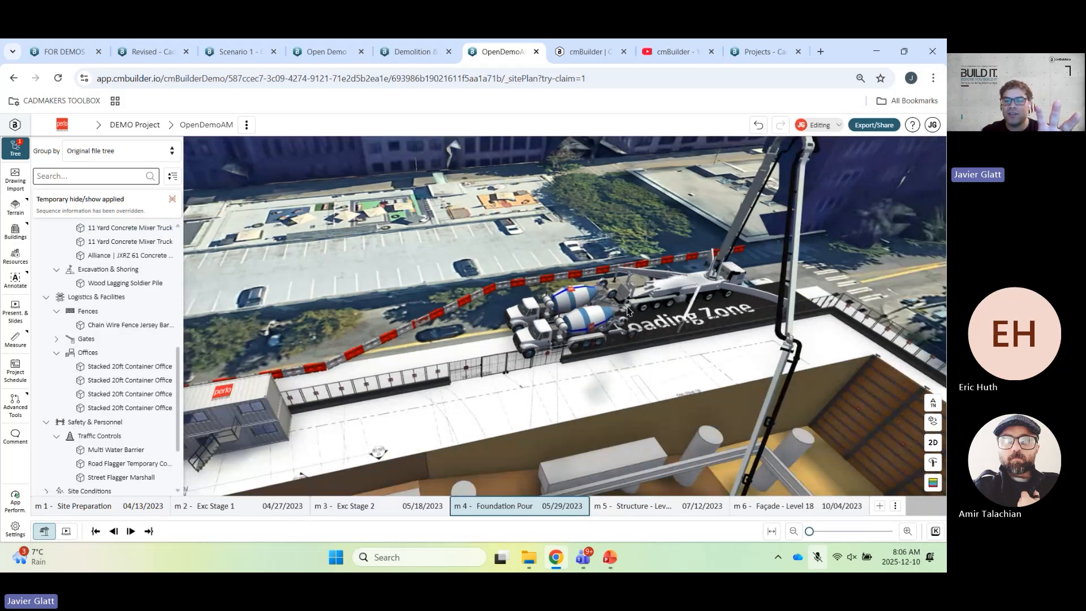
drag(654, 317, 692, 347)
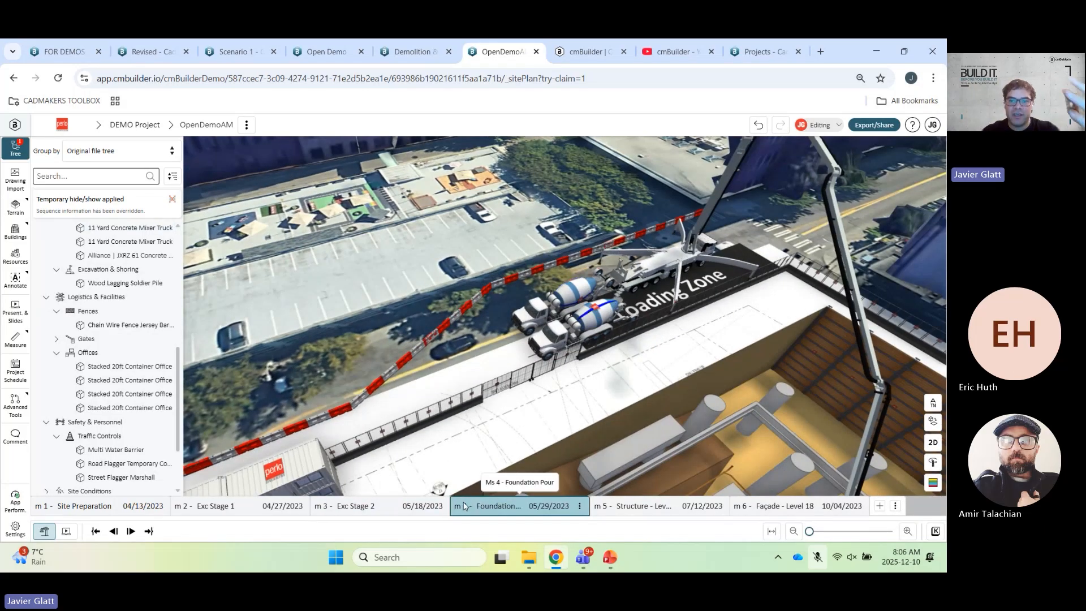
scroll(615, 395, down, 2)
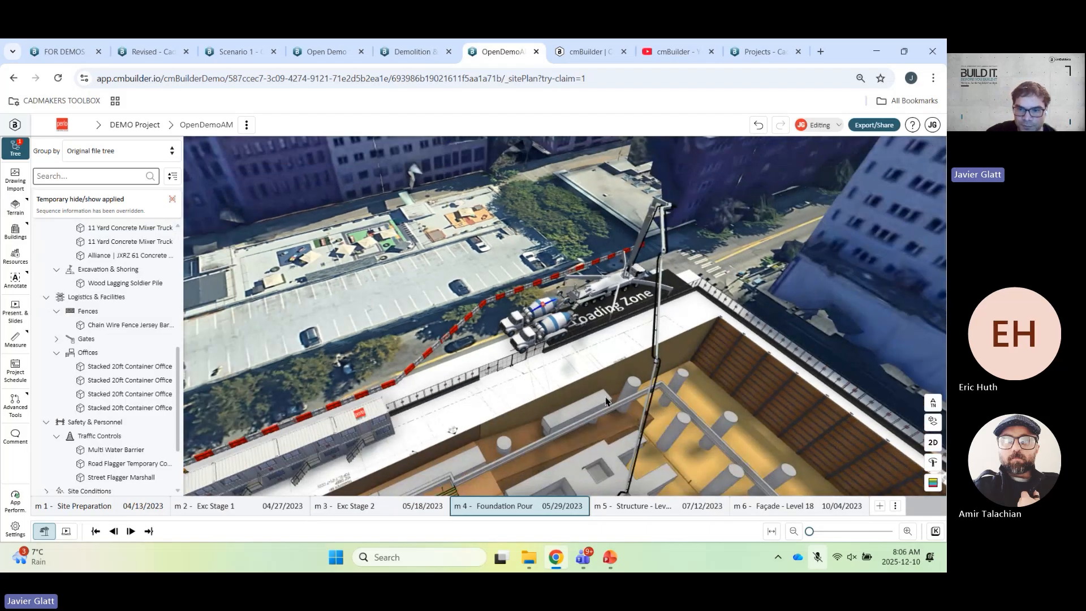
- In the Structure - Level 8 milestone, make the LEVEL 1, LEVEL 2 and PARKADE model folders begin from this milestone
click(650, 505)
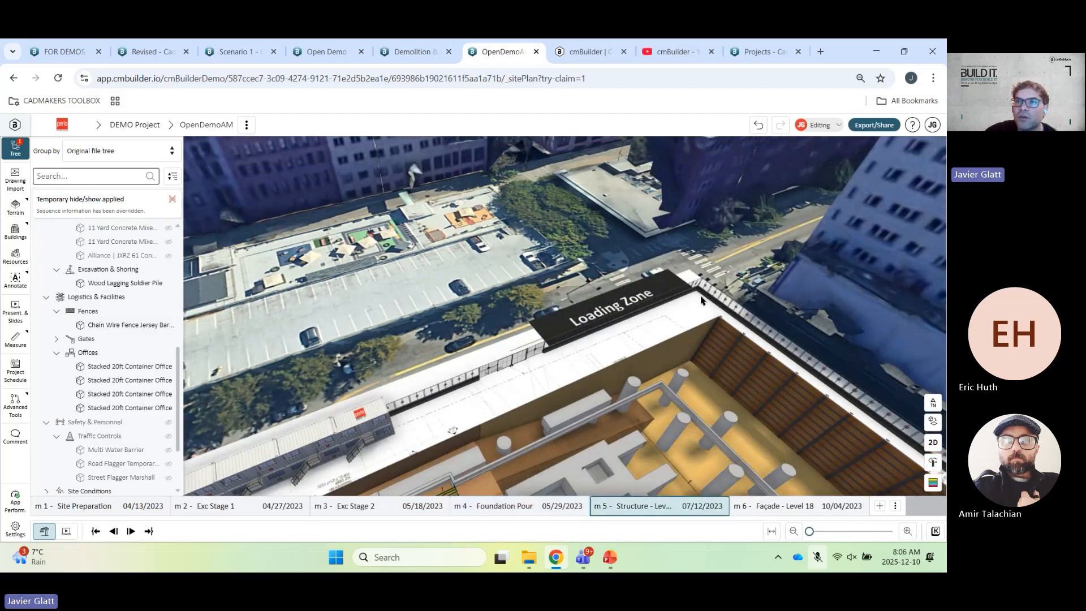
drag(563, 295, 514, 292)
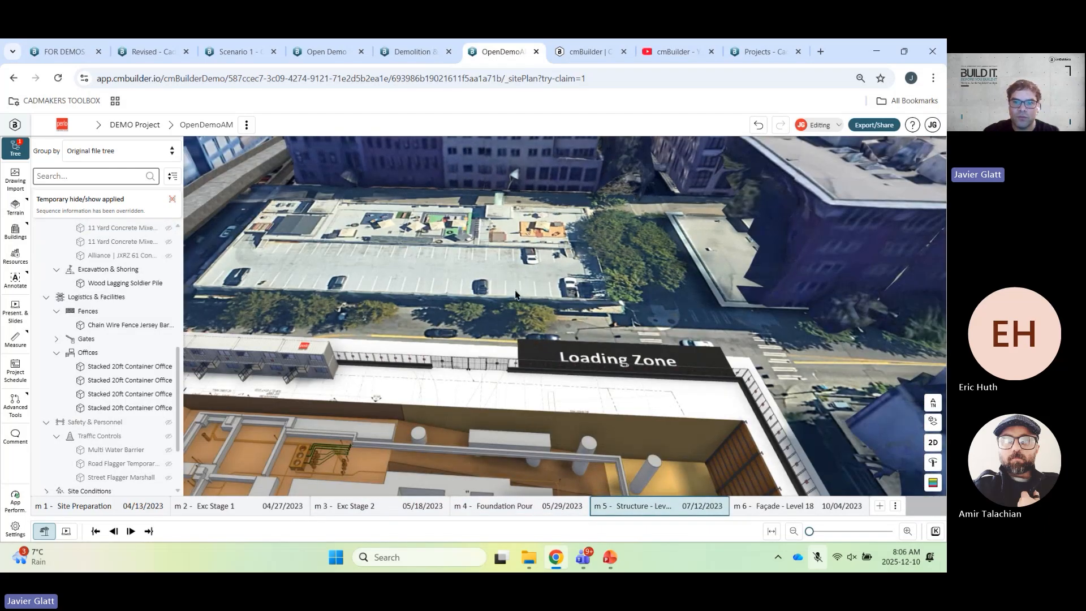
right_drag(515, 295, 631, 278)
scroll(571, 306, down, 3)
right_drag(571, 305, 616, 288)
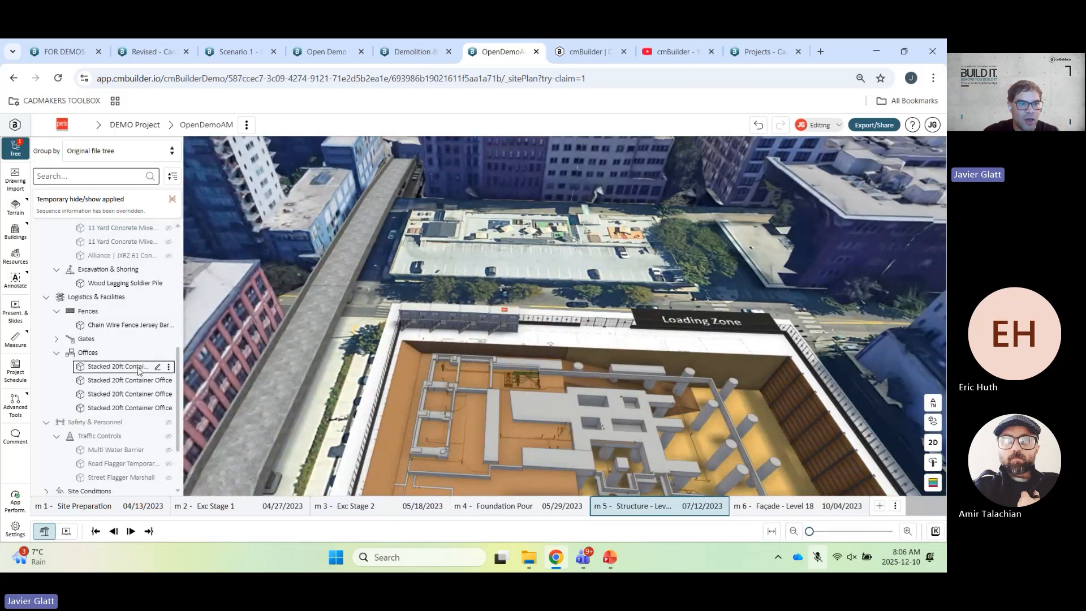
scroll(130, 370, up, 10)
click(96, 371)
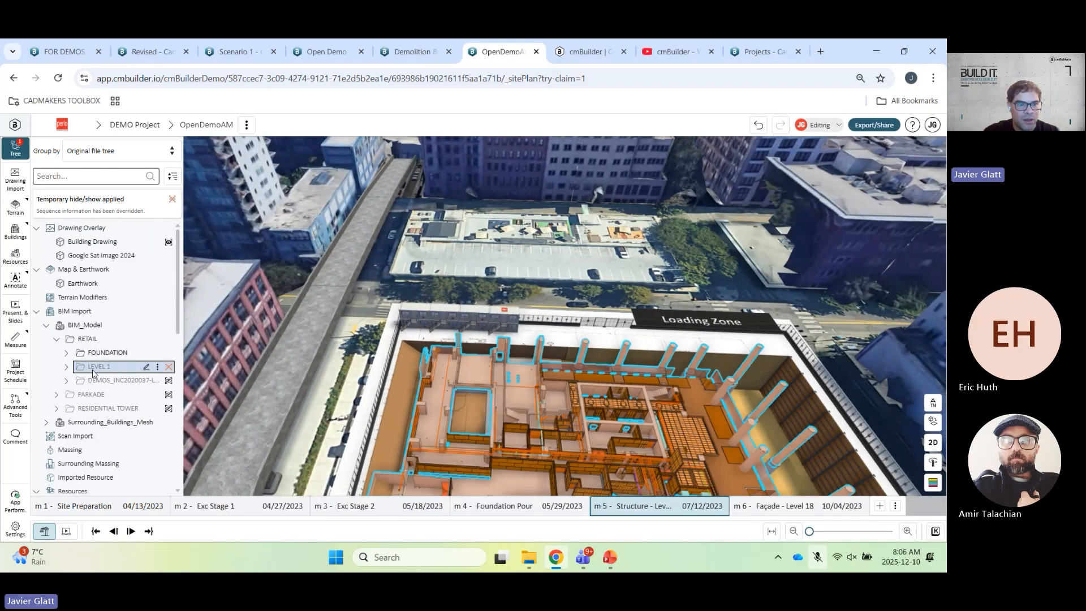
ctrl+click(95, 383)
ctrl+click(95, 398)
right_click(93, 397)
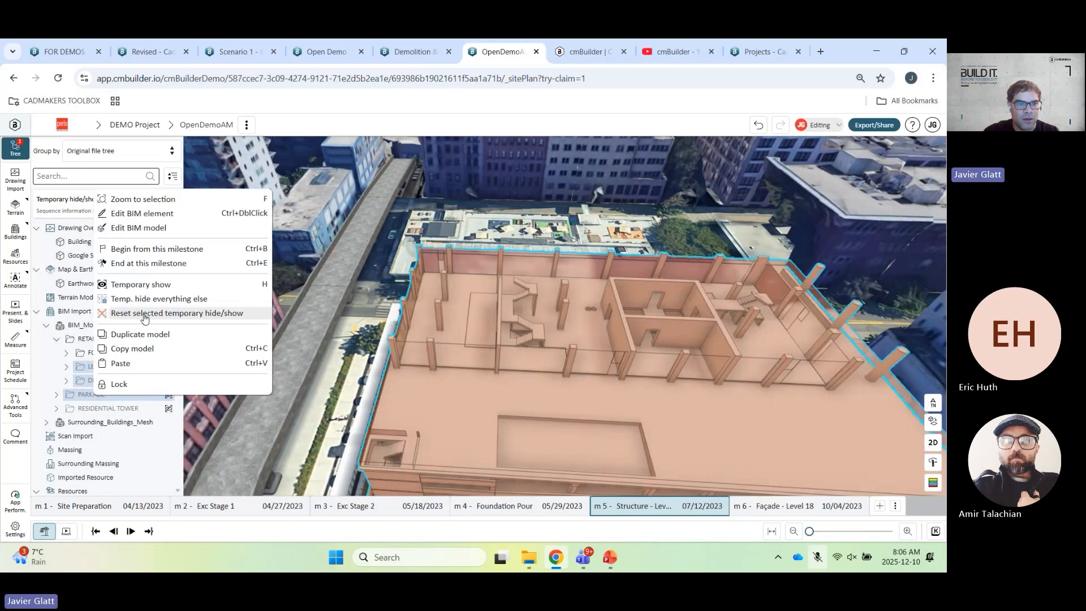
click(209, 245)
click(535, 221)
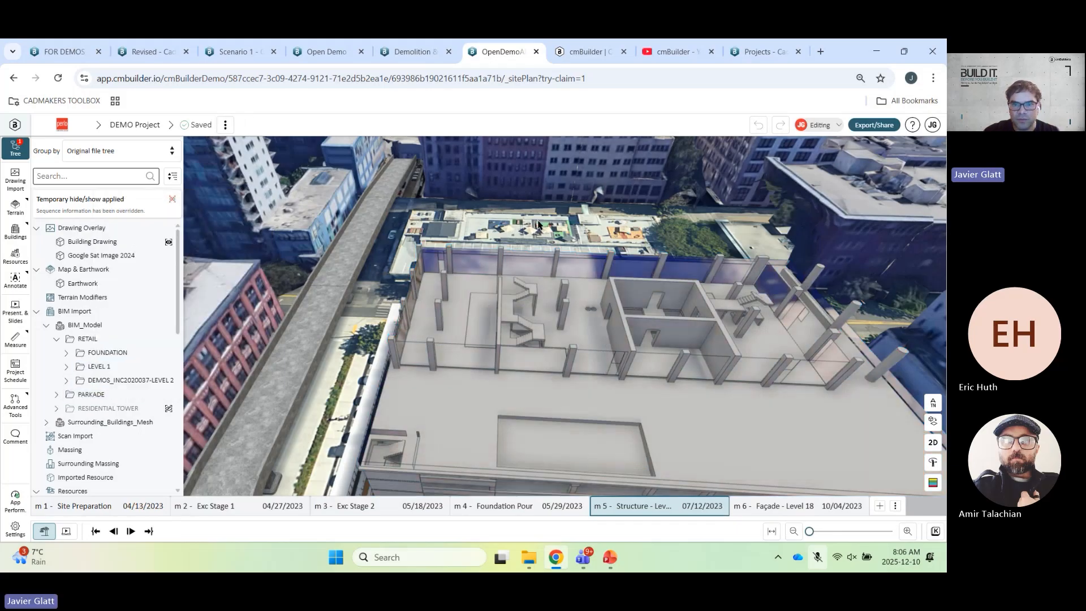
scroll(545, 257, down, 3)
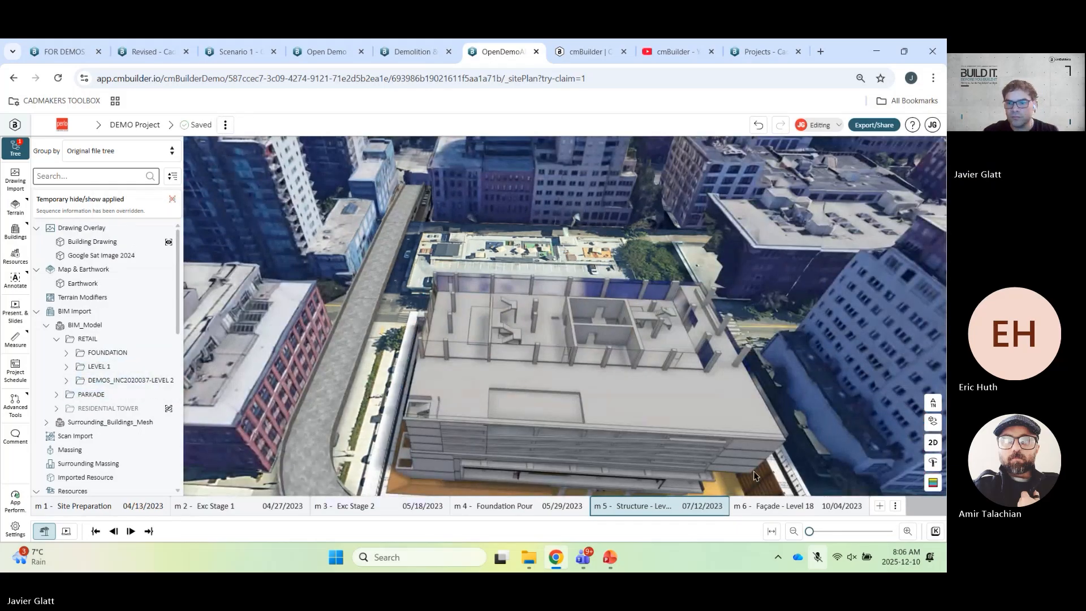
- In the Façade - Level 18 milestone, make the RESIDENTIAL TOWER model folder begin from this milestone
click(773, 502)
click(100, 407)
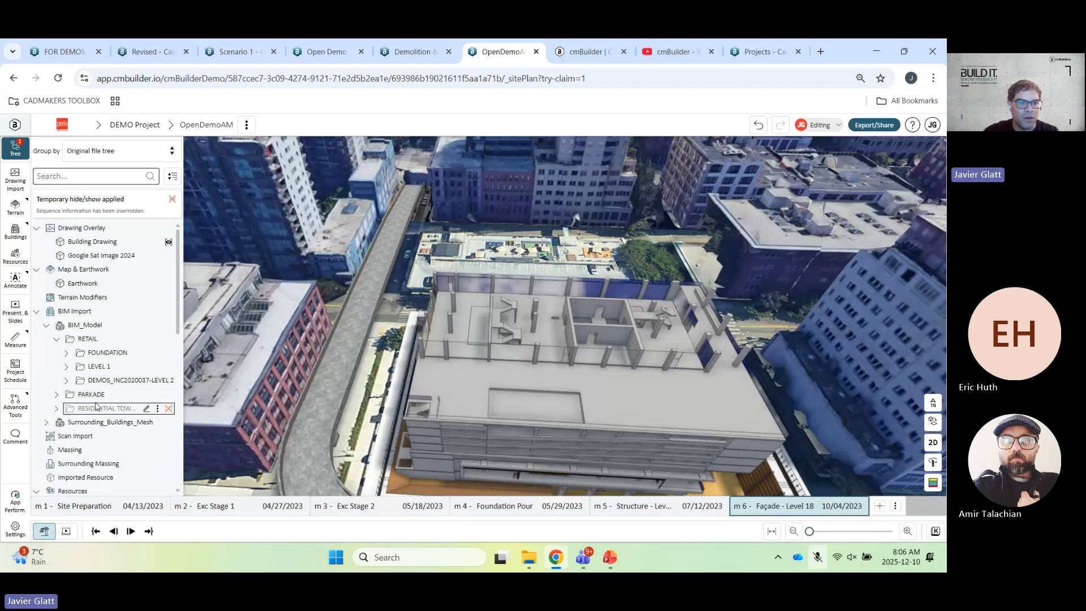
right_click(99, 407)
click(142, 279)
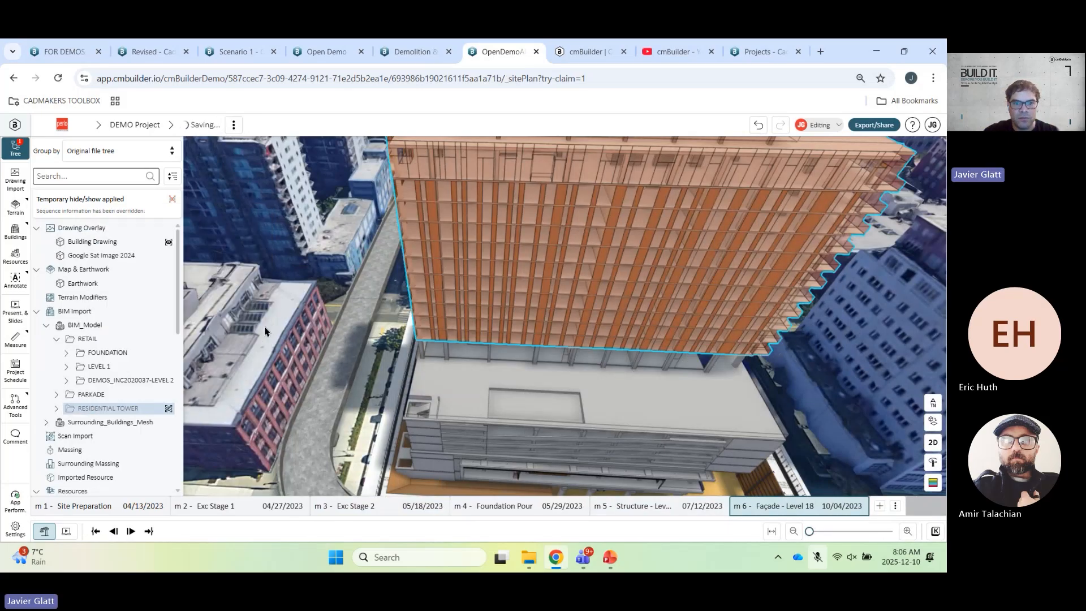
- Step back and forth through the milestones to review the building sequence from an overview of the site
scroll(398, 391, down, 3)
key(Left)
key(Left)
key(Left)
key(Left)
key(Left)
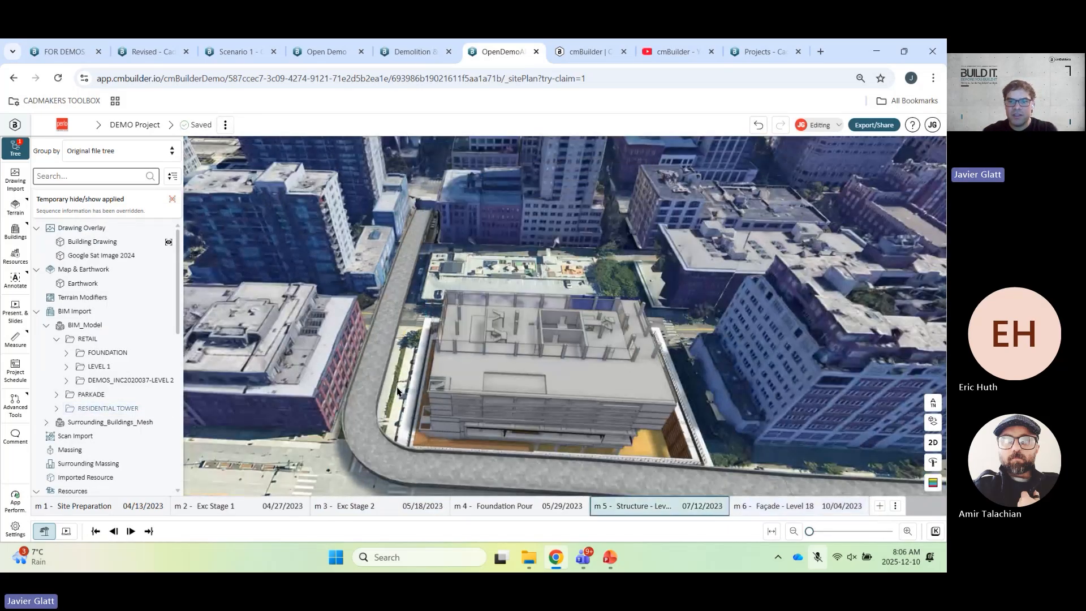
key(Right)
key(Right)
key(Right)
key(Right)
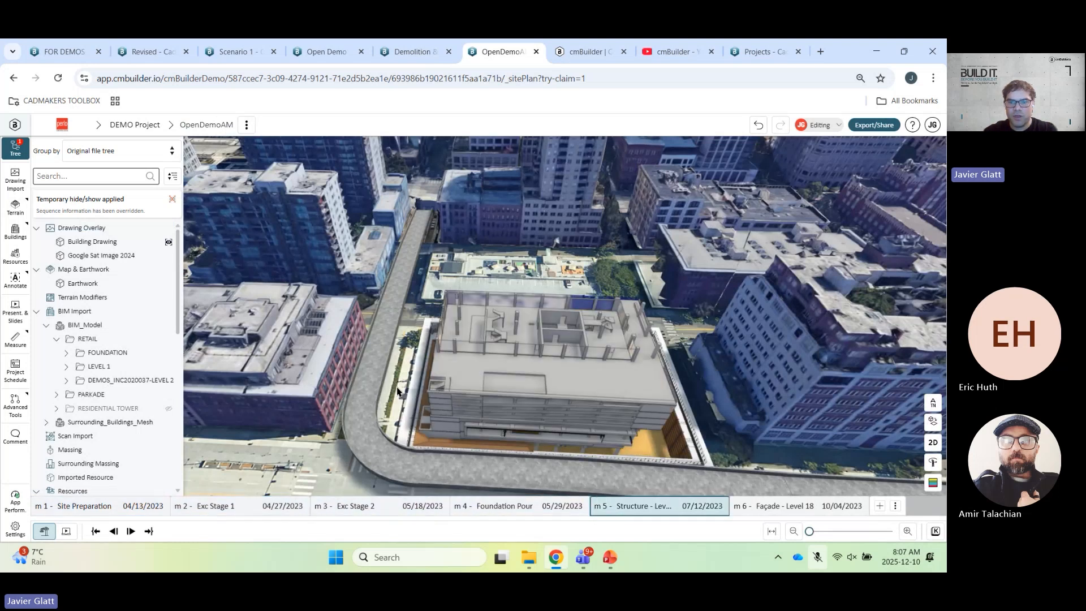
key(Right)
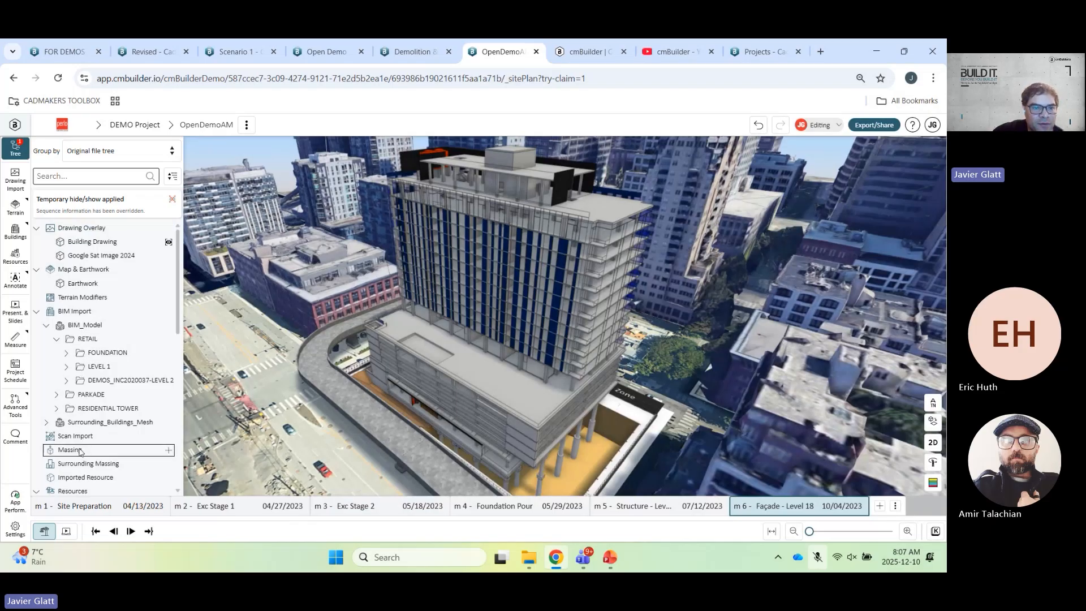
- Find JASO among the fixed cranes and place a J280PA Luffing crane in the excavation beside the building
click(37, 311)
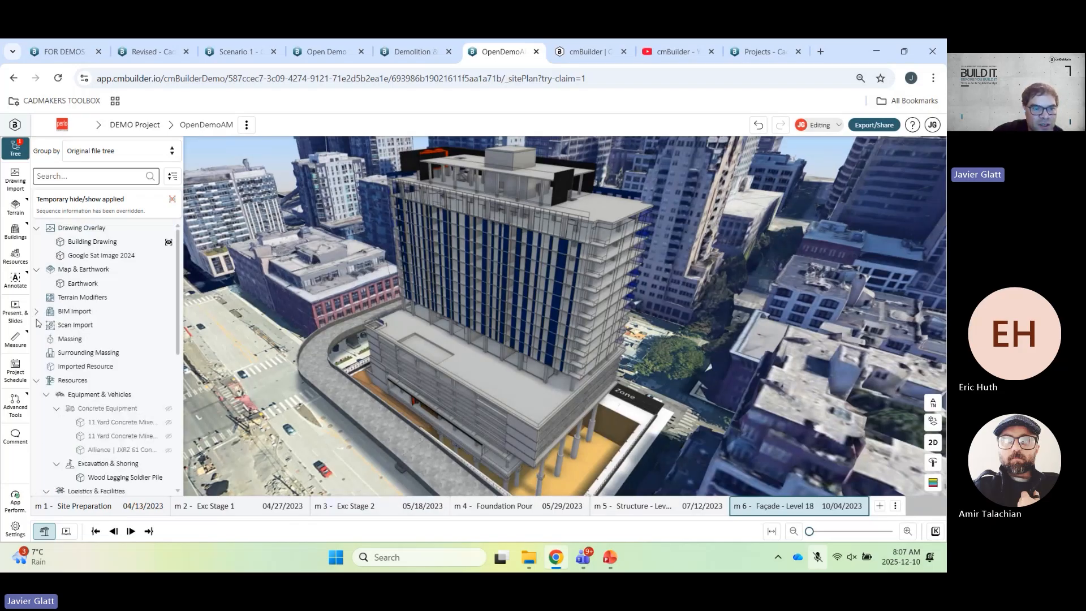
click(15, 258)
click(864, 178)
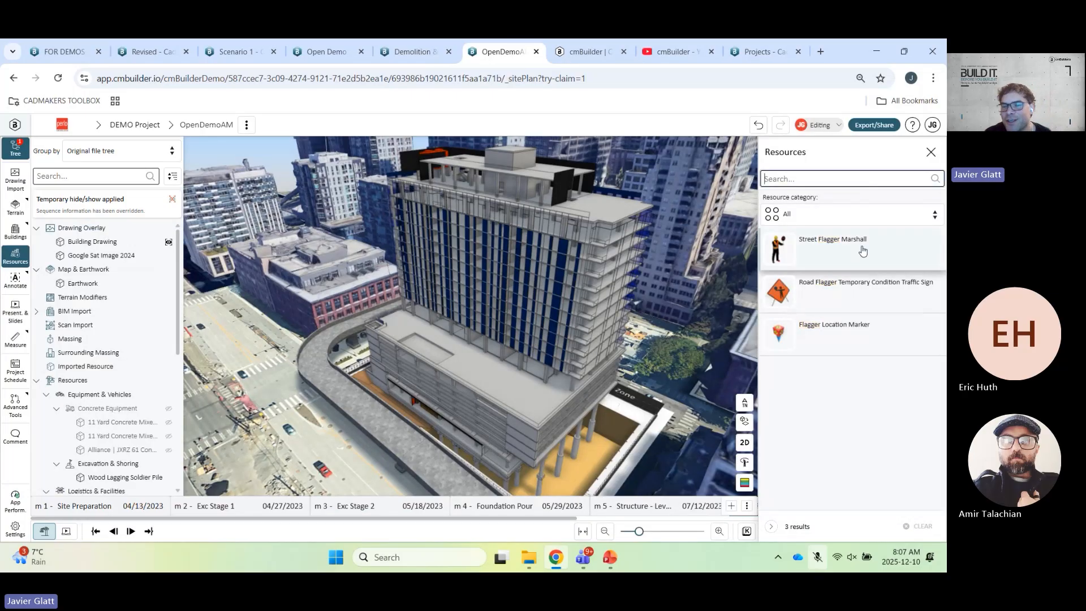
click(841, 214)
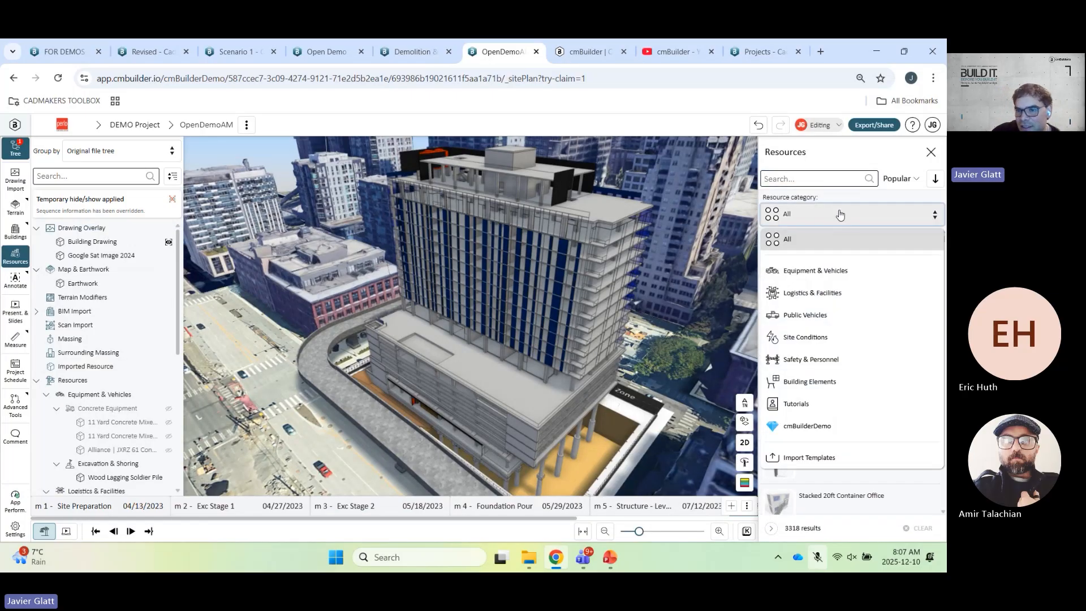
click(814, 277)
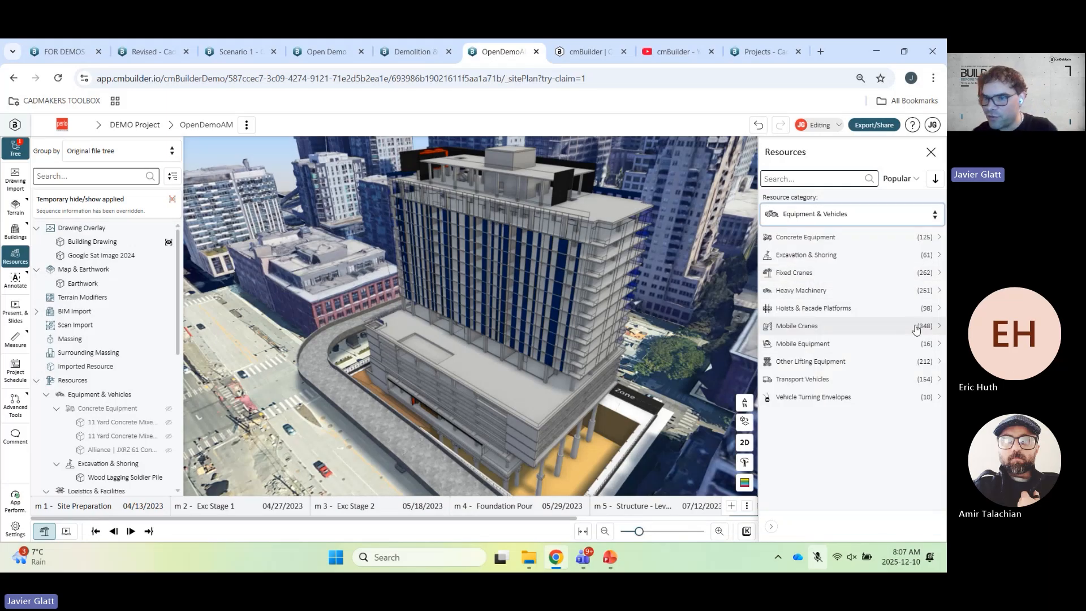
click(830, 273)
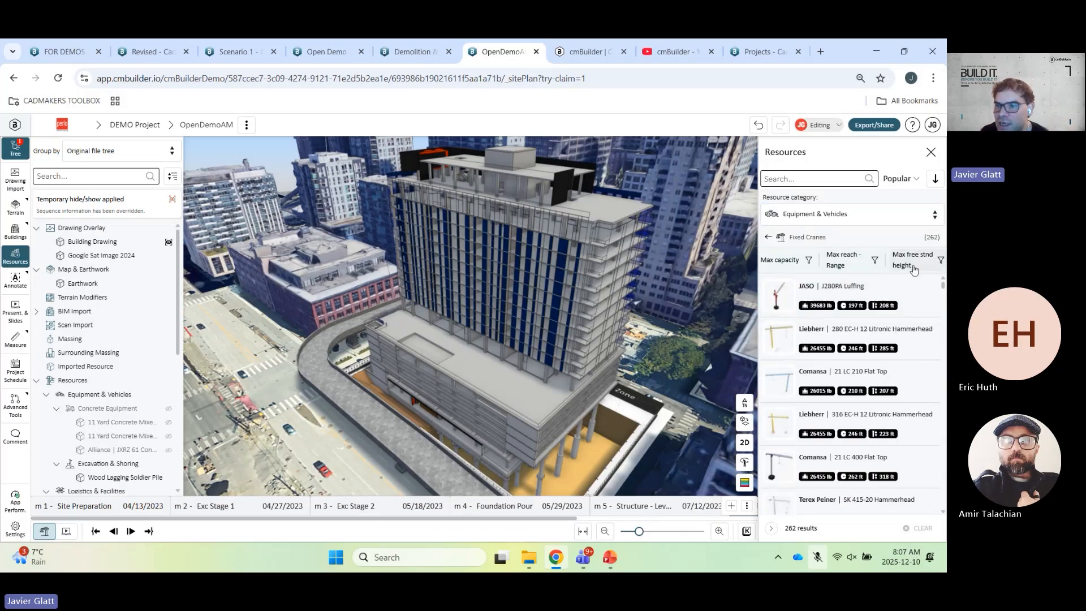
click(798, 180)
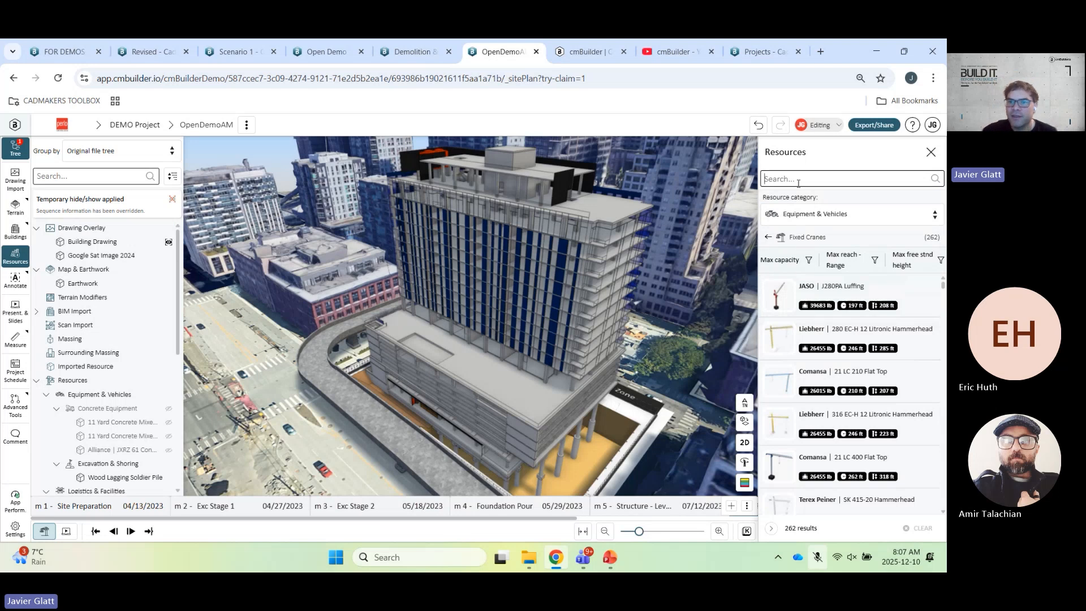
text(jaso)
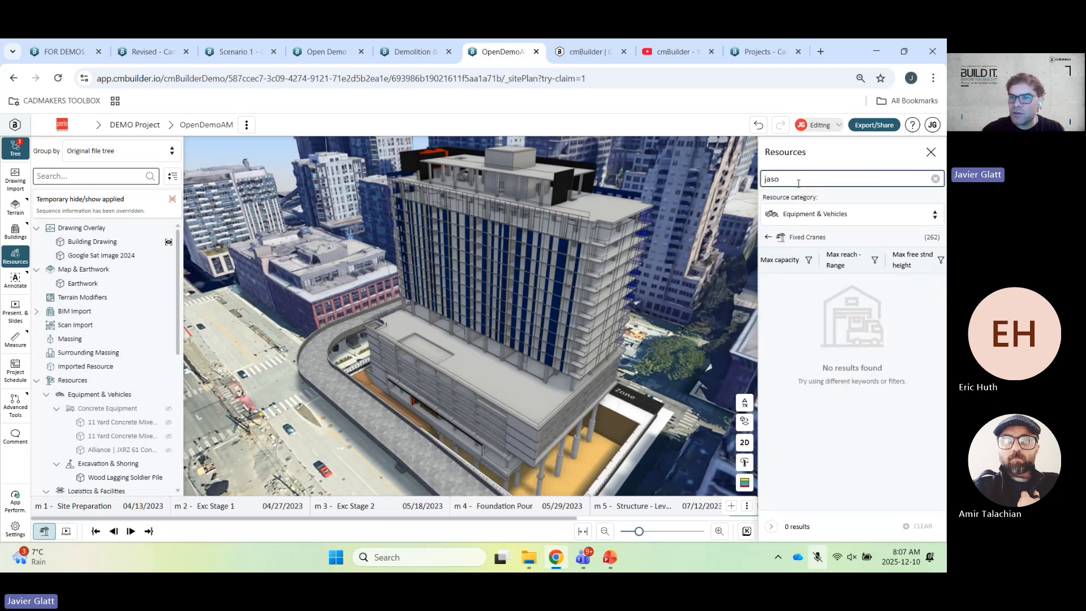
click(828, 295)
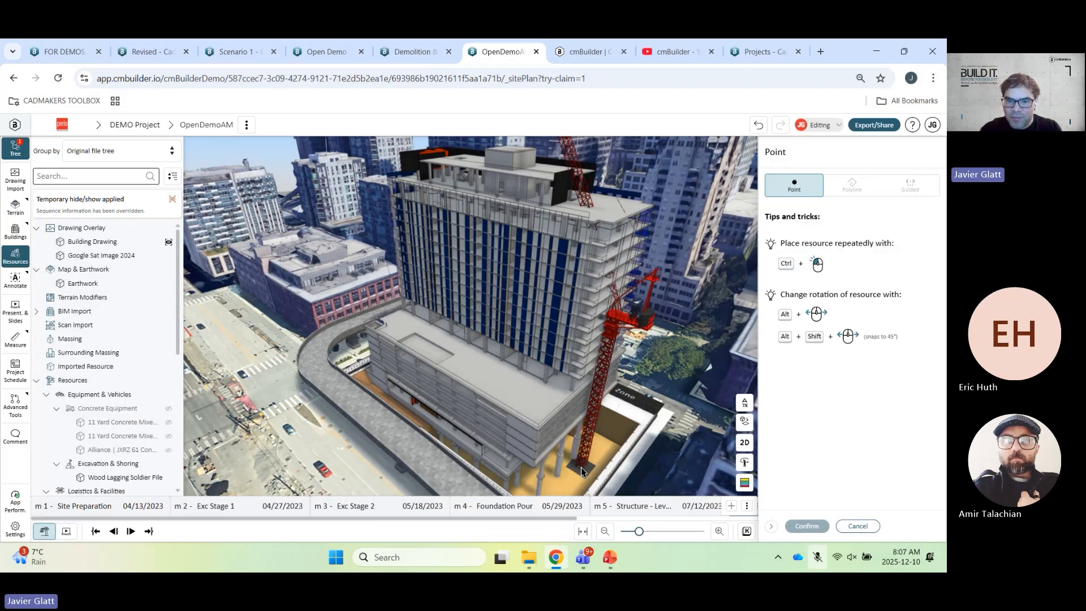
click(581, 470)
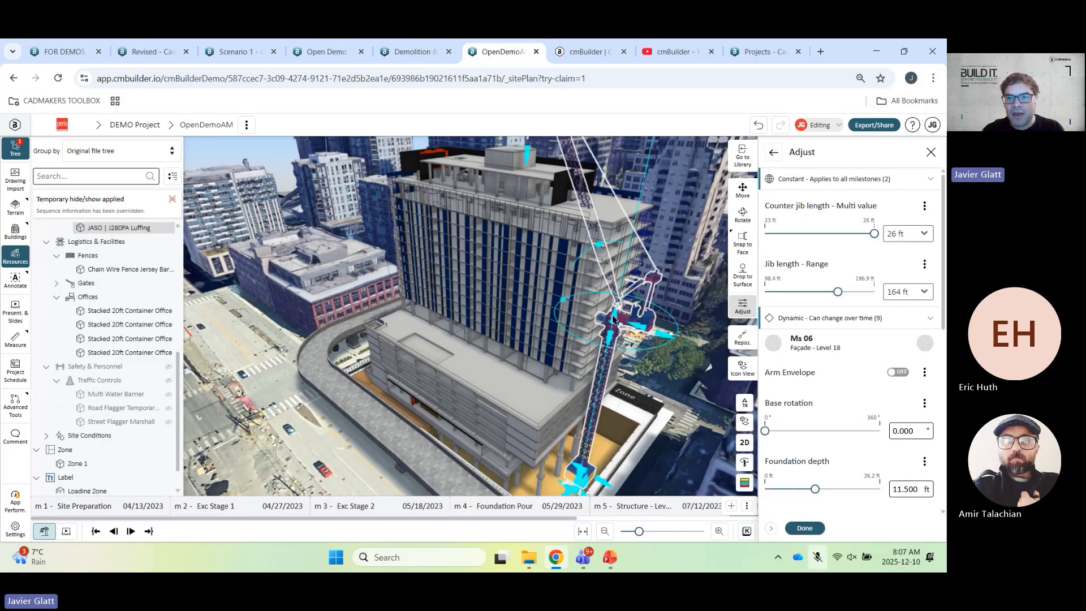
- Raise the luffing crane's tower height to about 262 ft so it clears the building roof
drag(613, 316, 642, 166)
drag(557, 299, 601, 310)
scroll(602, 310, down, 2)
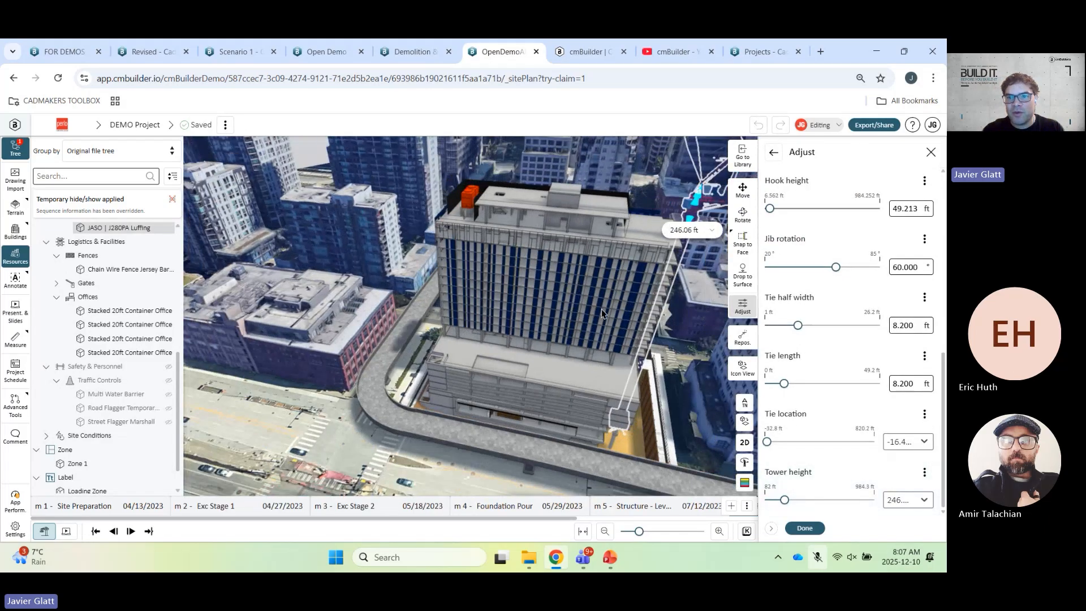
scroll(602, 310, down, 4)
drag(575, 266, 575, 256)
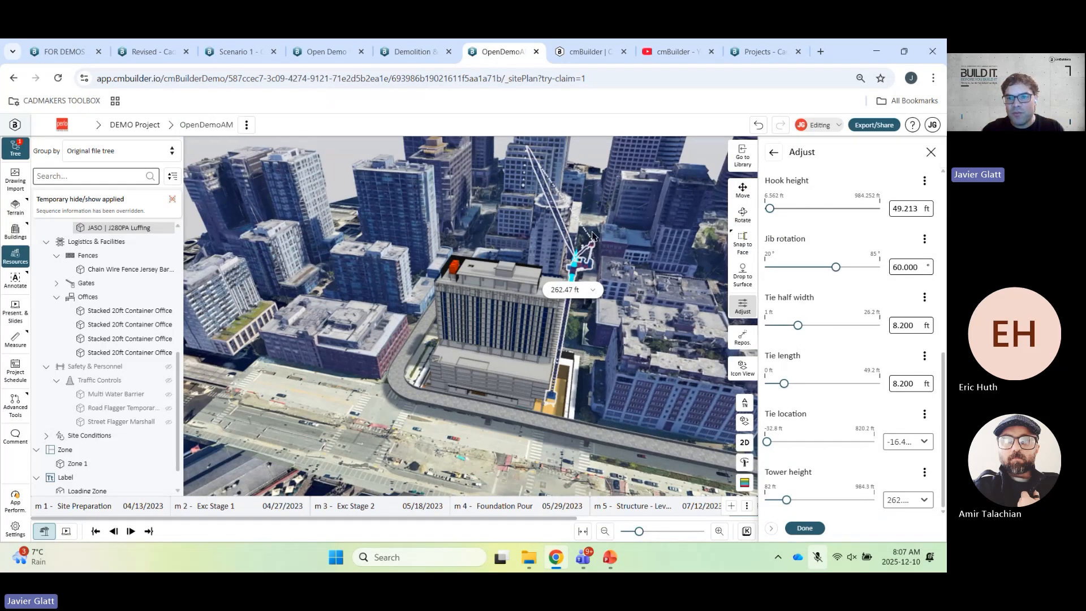
- Swap the luffing crane for the JASO J560 Flat Top model
click(774, 152)
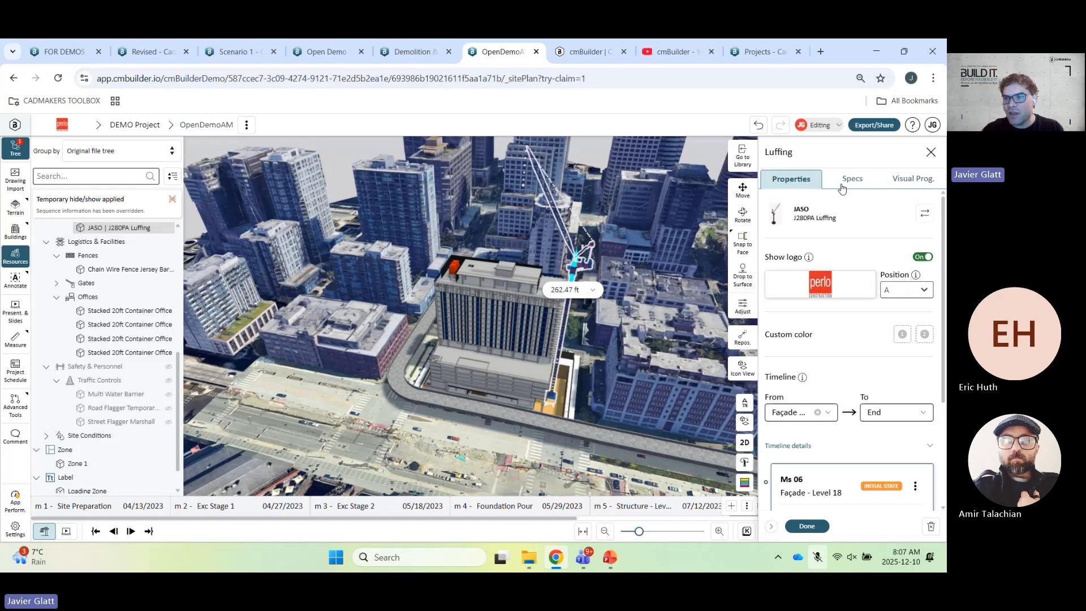
click(930, 218)
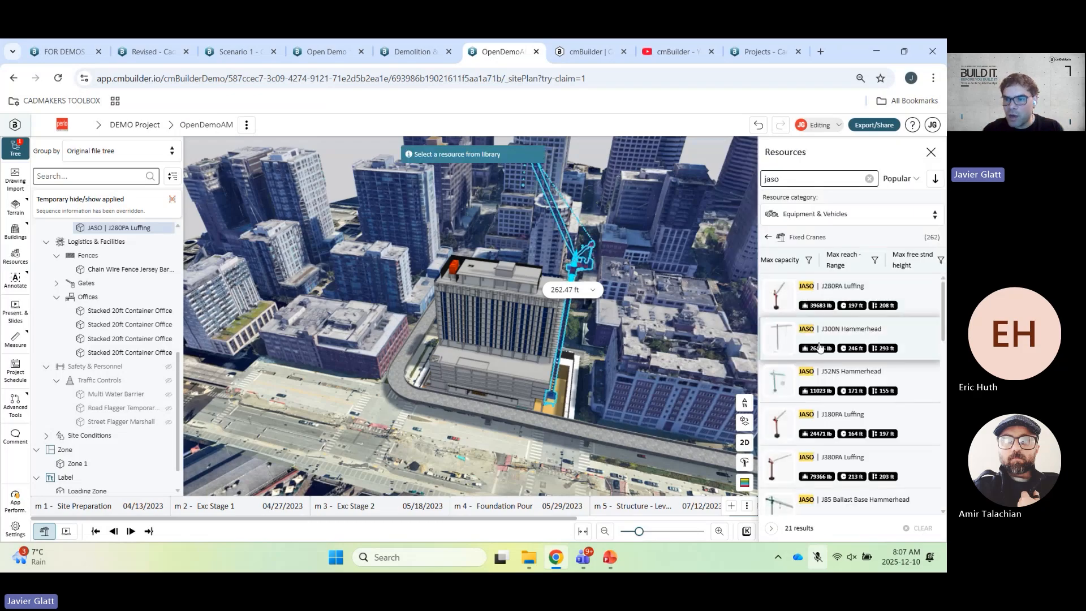
scroll(848, 417, down, 2)
click(848, 429)
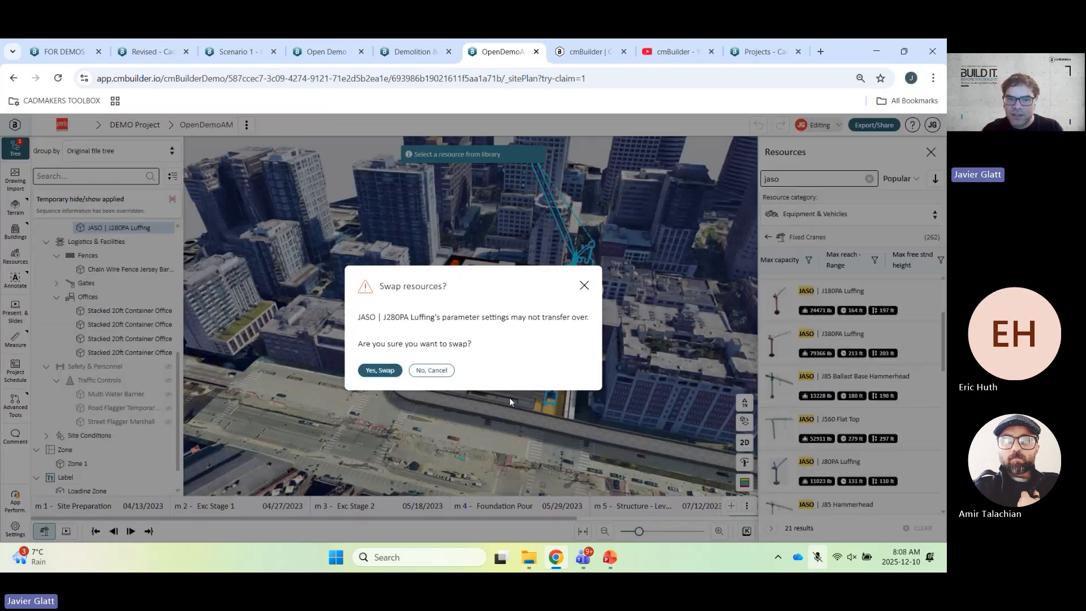
click(378, 370)
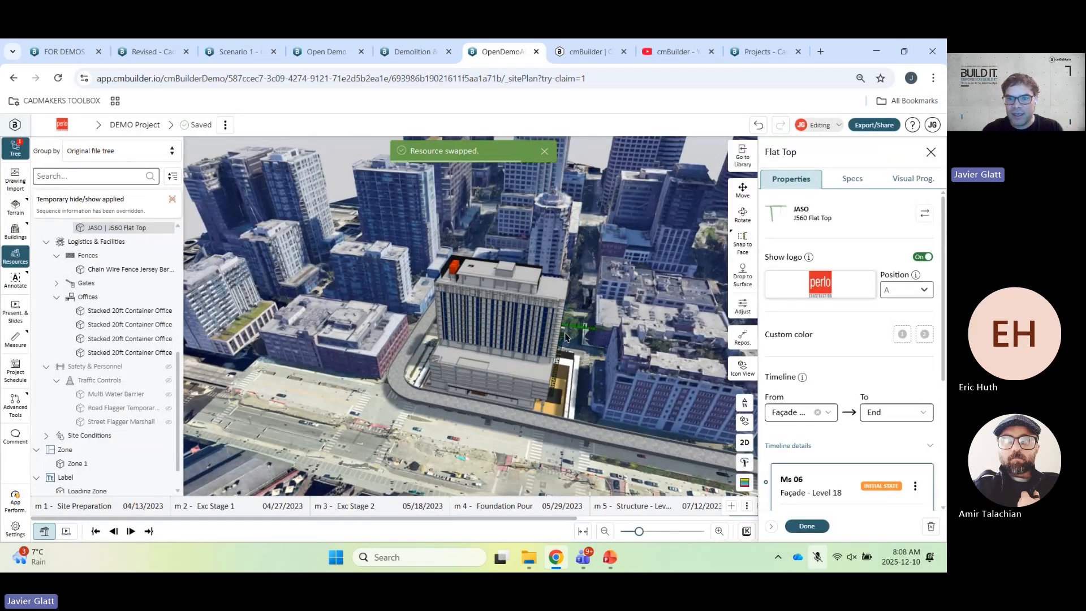
- Raise the flat top crane's tower to about 279 ft and set its hook location radius to about 171 ft
drag(565, 319, 565, 265)
drag(396, 239, 453, 249)
click(773, 153)
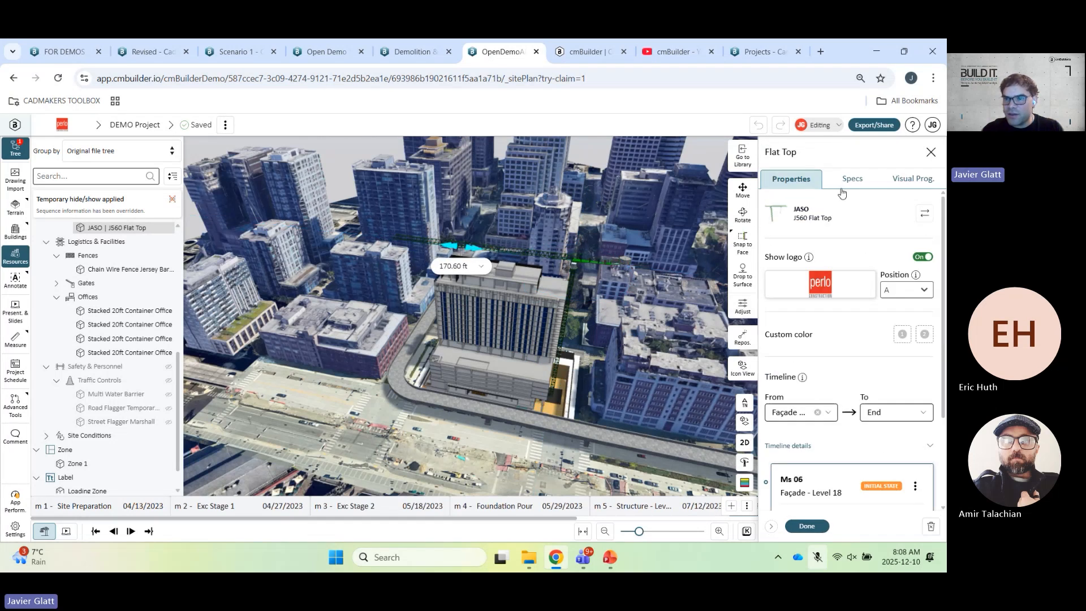
drag(610, 316, 536, 303)
click(524, 286)
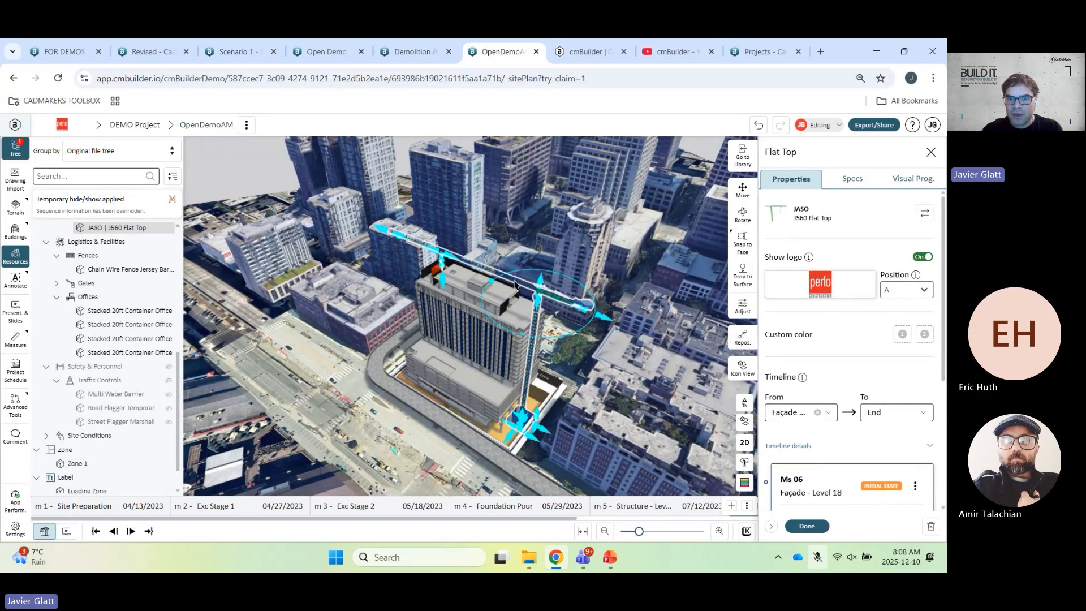
- Set the flat top crane's jib length to its maximum of 280.5 ft
click(742, 305)
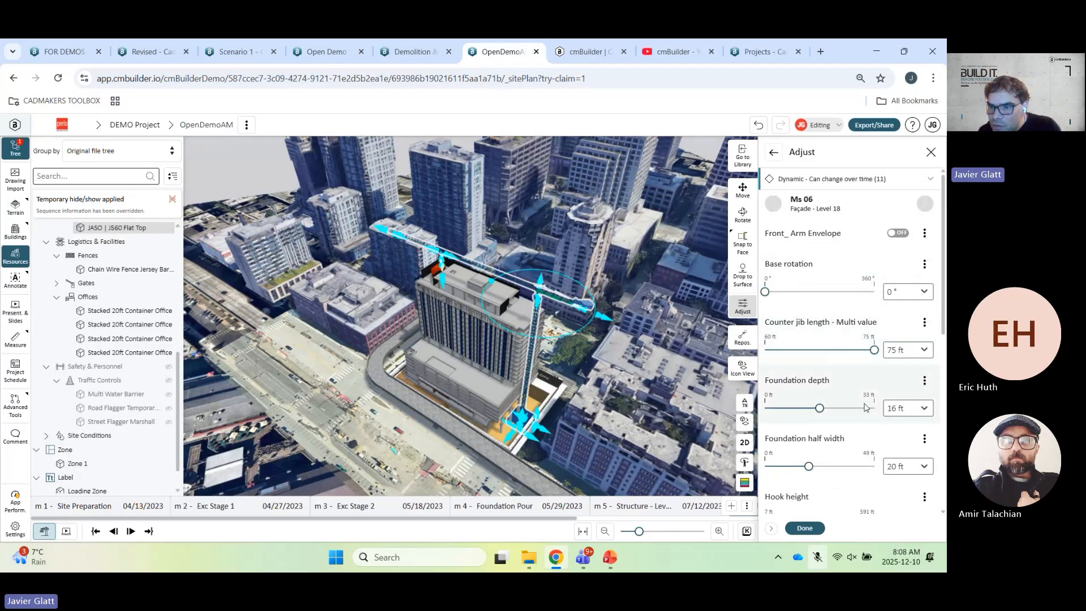
scroll(864, 408, down, 1)
scroll(864, 407, up, 1)
scroll(861, 398, down, 5)
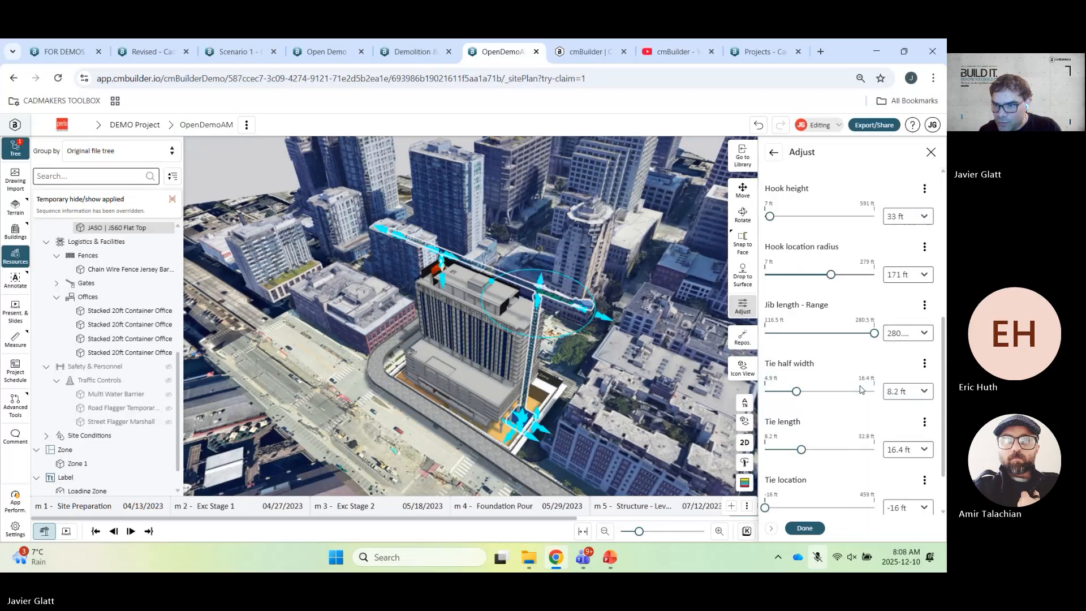
scroll(848, 388, up, 2)
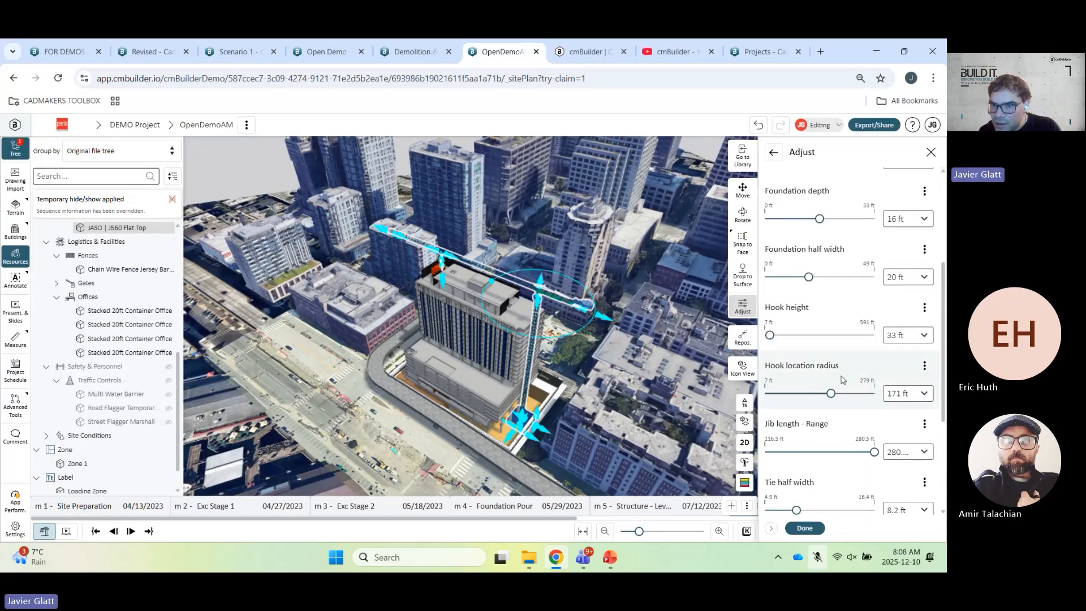
scroll(843, 379, down, 1)
click(872, 392)
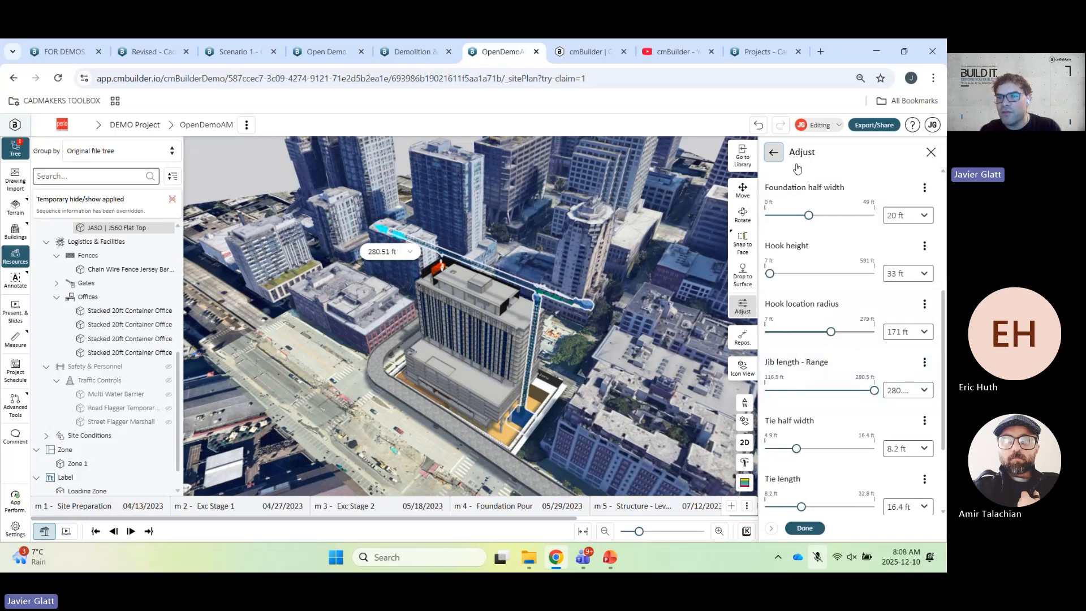
- Review the crane's specifications and preview the j560-fem-1001-en.pdf data sheet
click(773, 152)
click(851, 178)
click(842, 378)
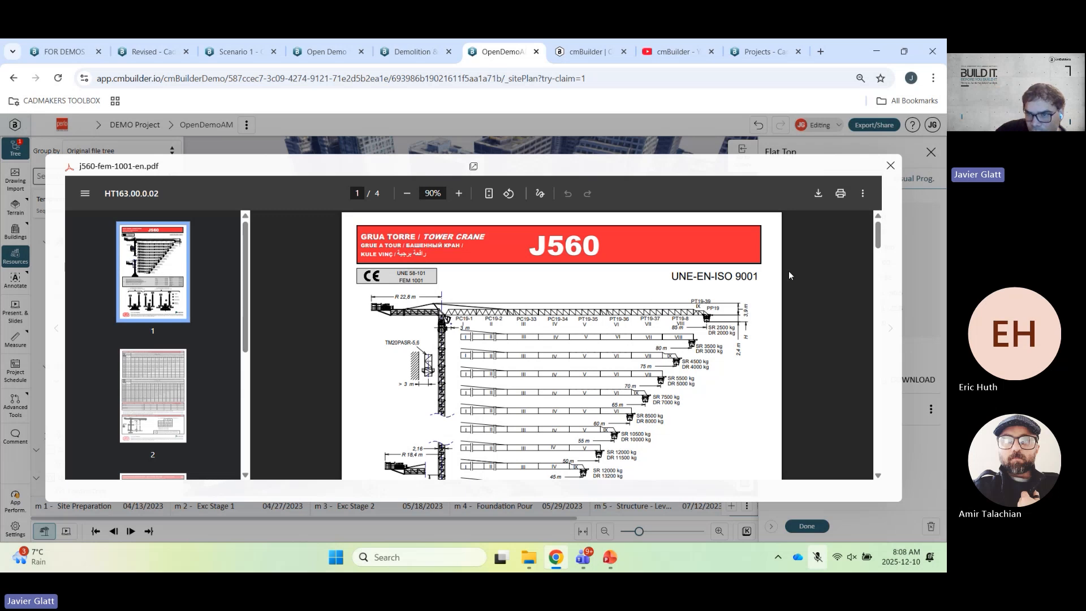
click(890, 165)
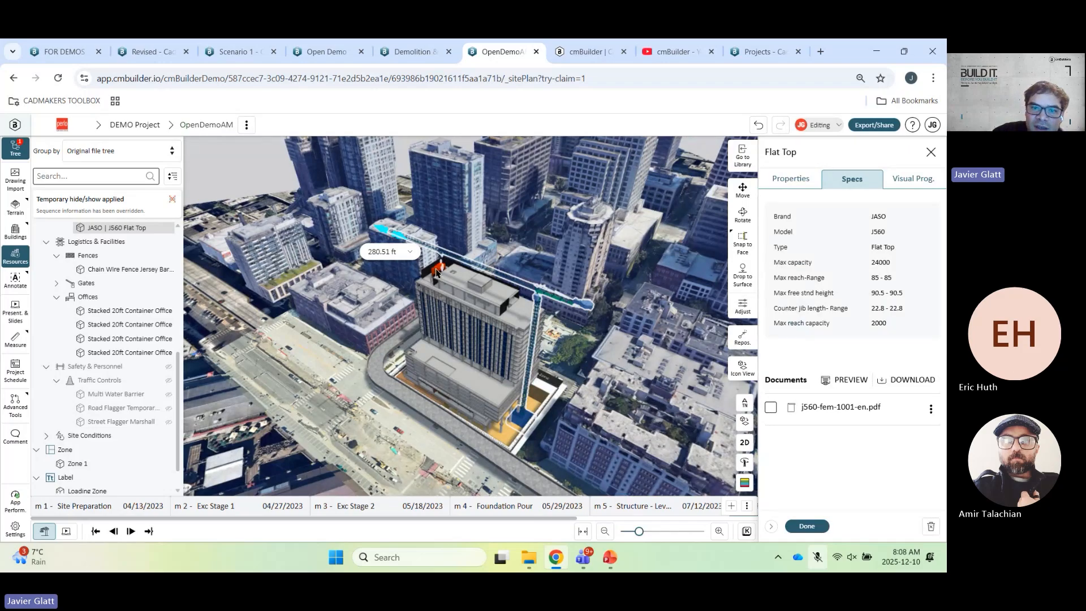
- Move the hook farther out along the jib, to a location radius of about 184 ft
scroll(436, 272, down, 6)
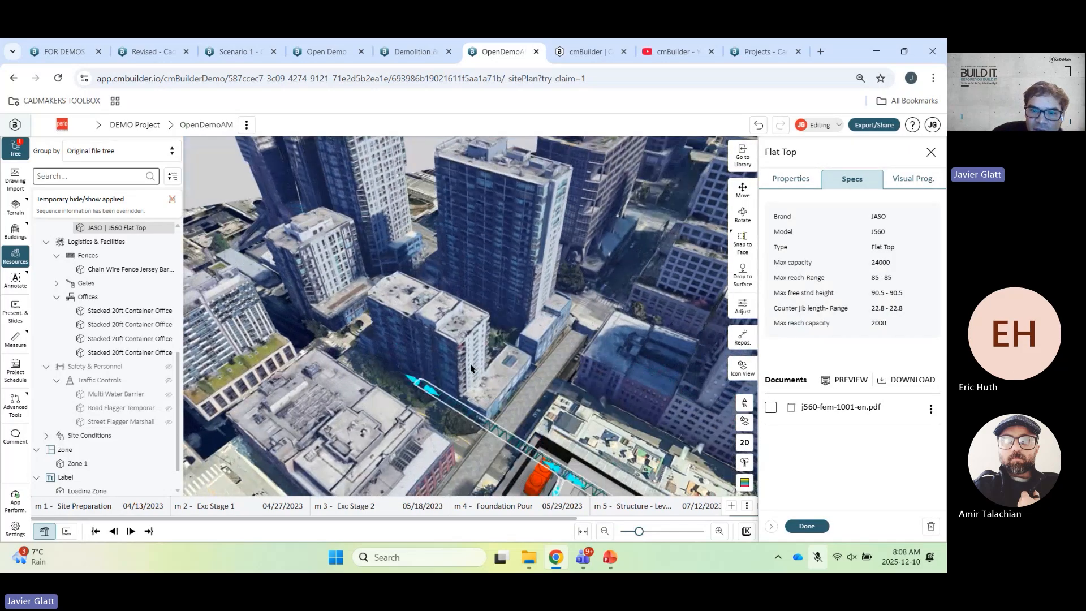
middle_drag(500, 441, 484, 319)
click(488, 229)
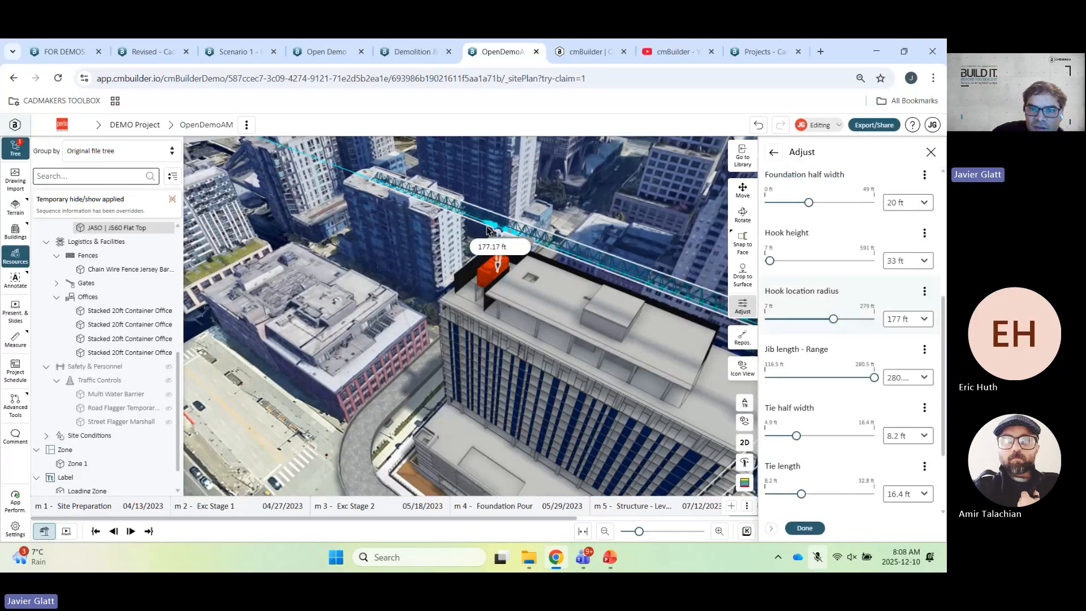
drag(488, 229, 479, 226)
scroll(525, 352, down, 5)
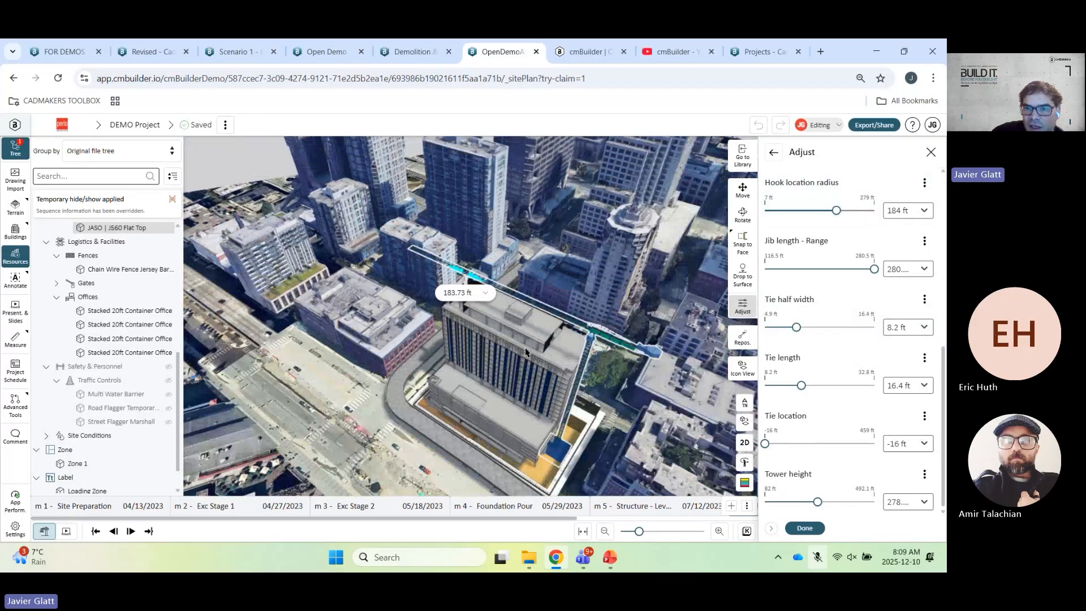
- Turn on the crane's front arm envelope and view its coverage from above
click(774, 150)
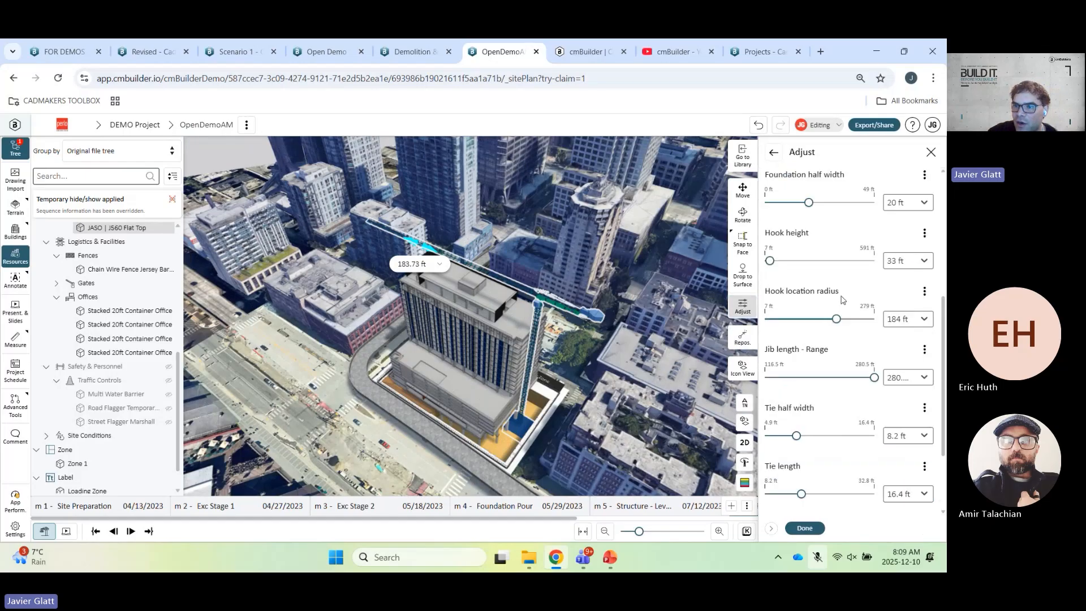
scroll(843, 298, up, 5)
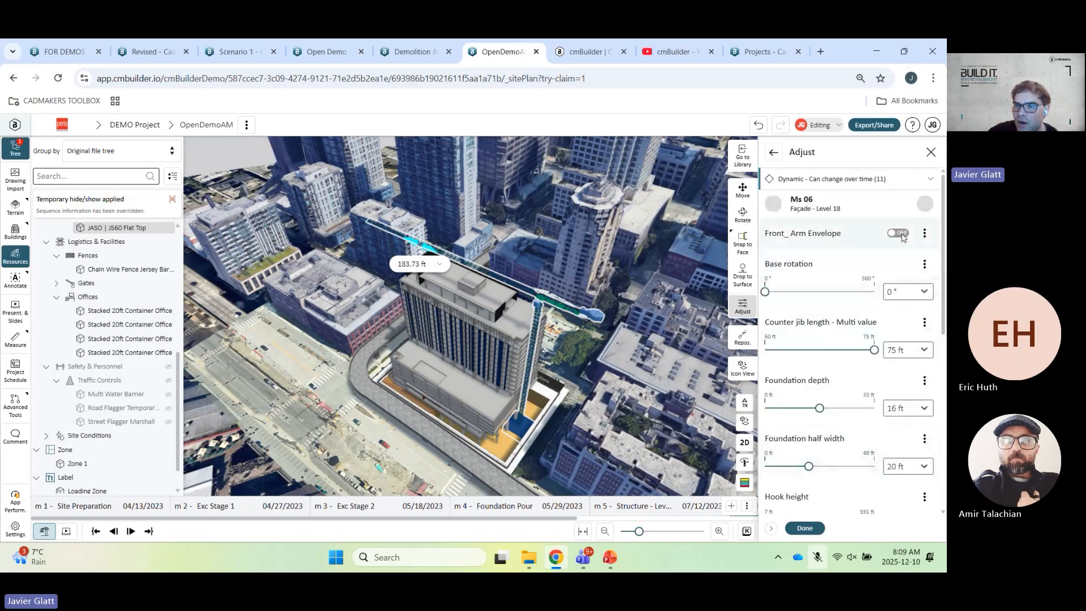
click(899, 234)
drag(667, 362, 529, 403)
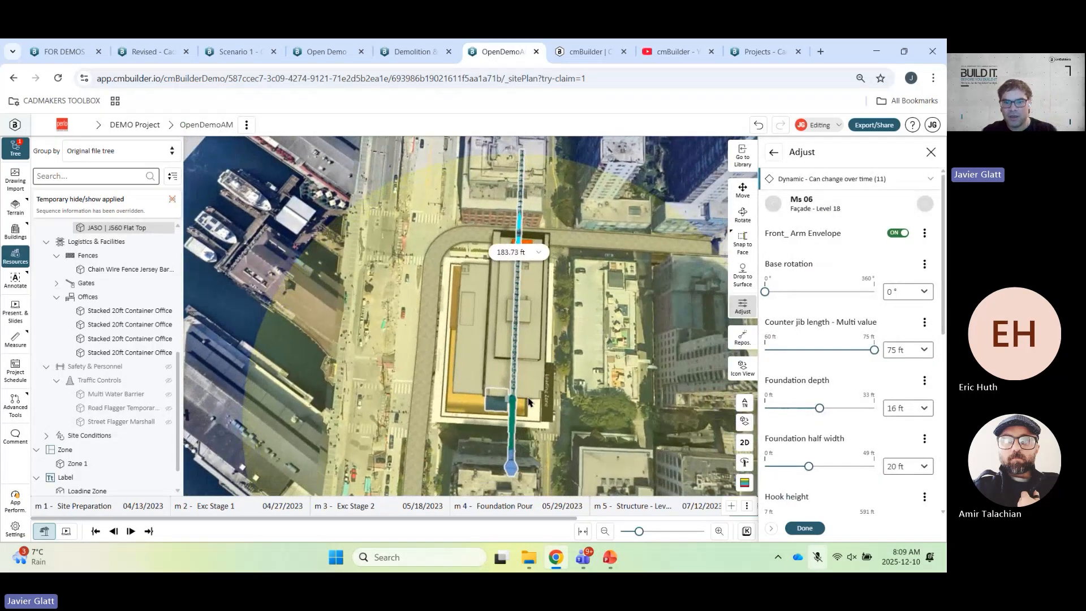
- Rotate the crane's base to 325° and finish editing it
click(517, 407)
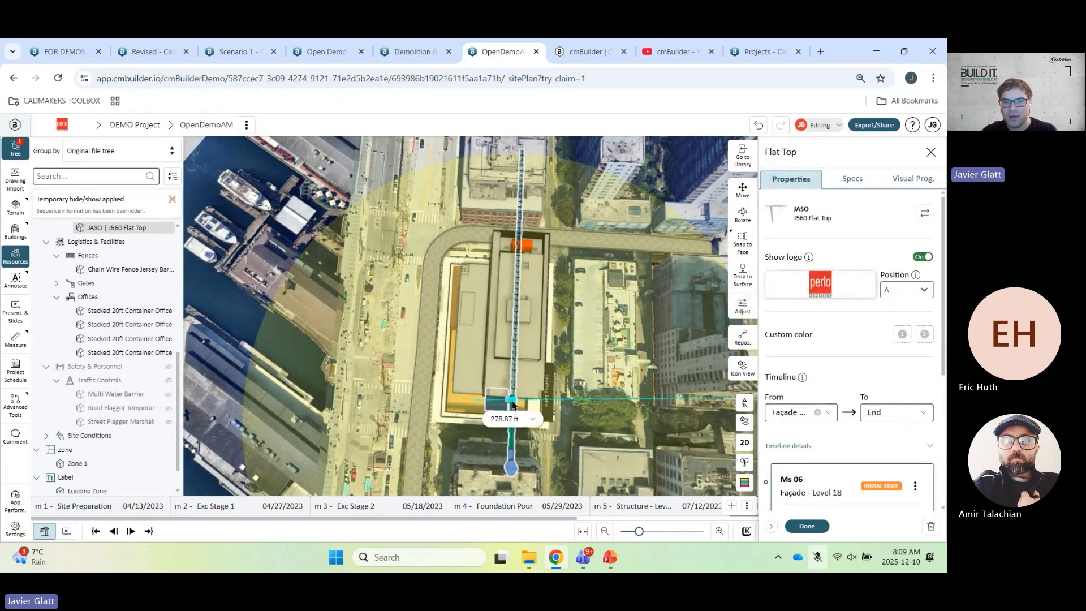
click(511, 444)
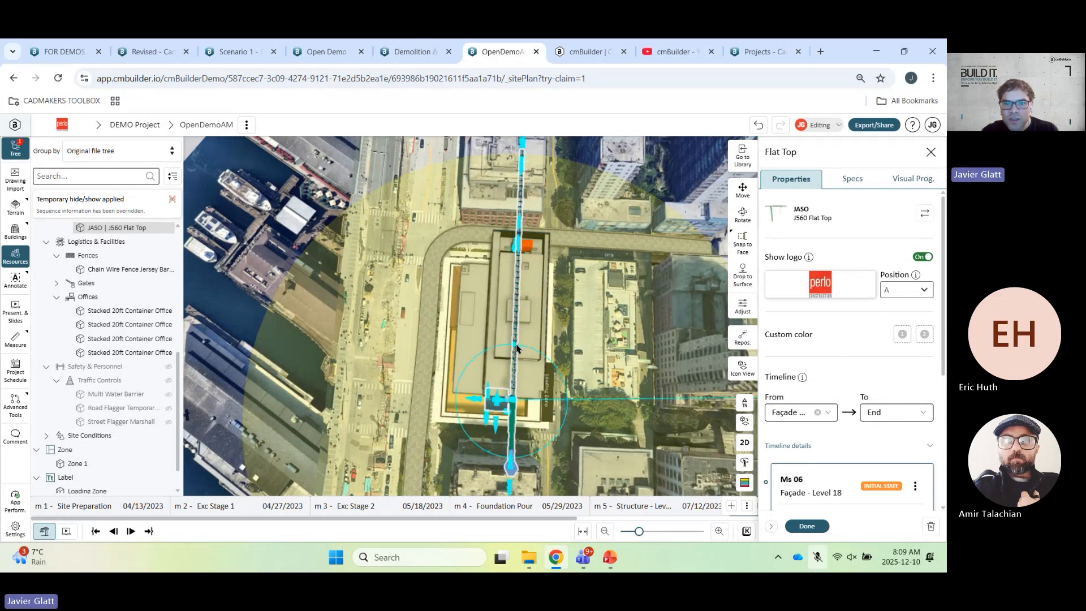
drag(517, 349, 548, 362)
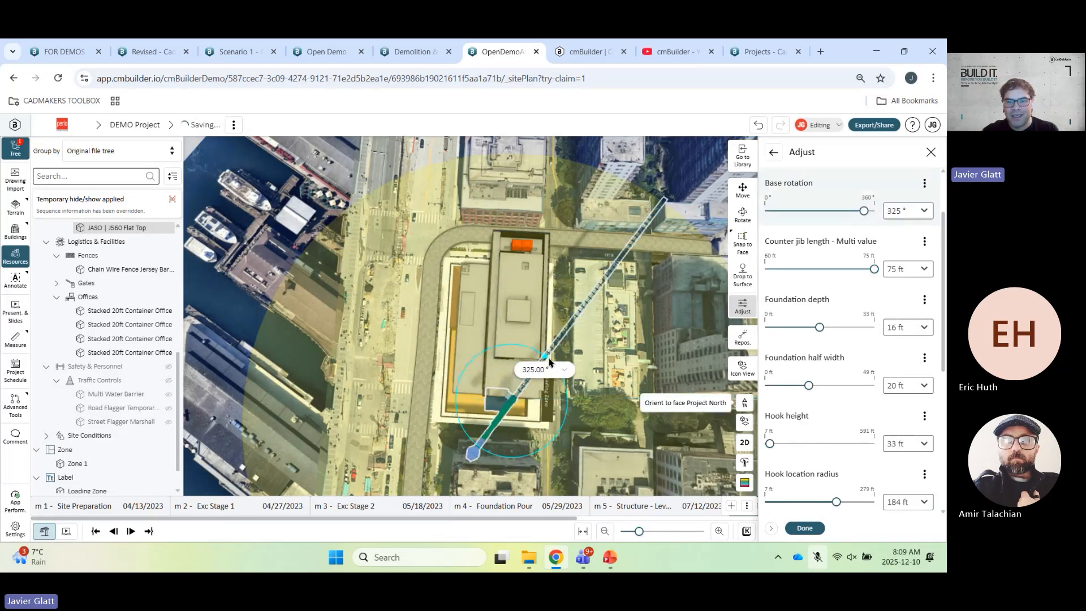
click(805, 528)
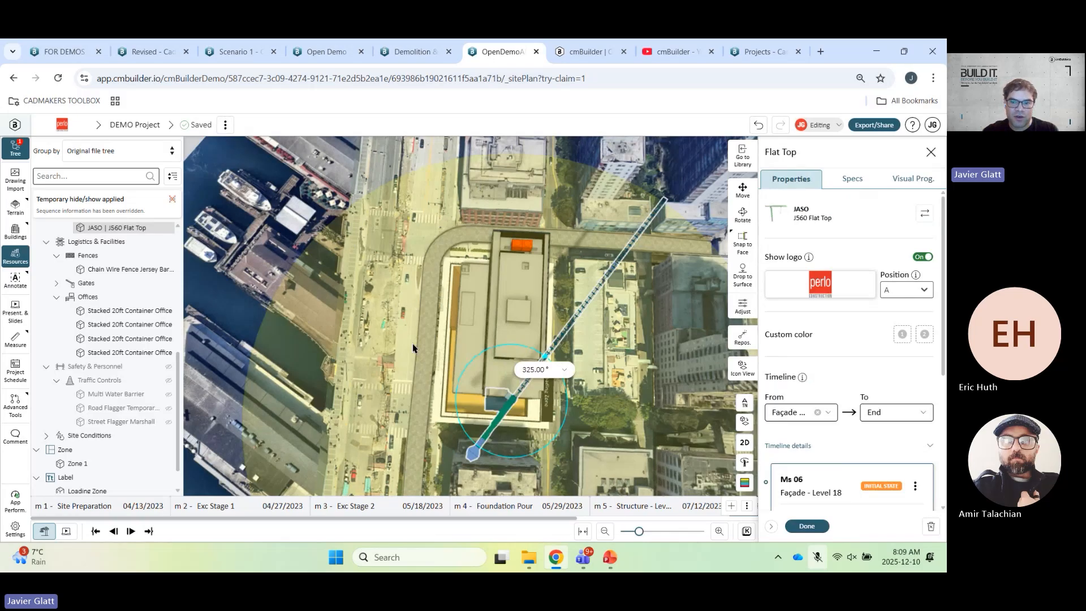
click(807, 526)
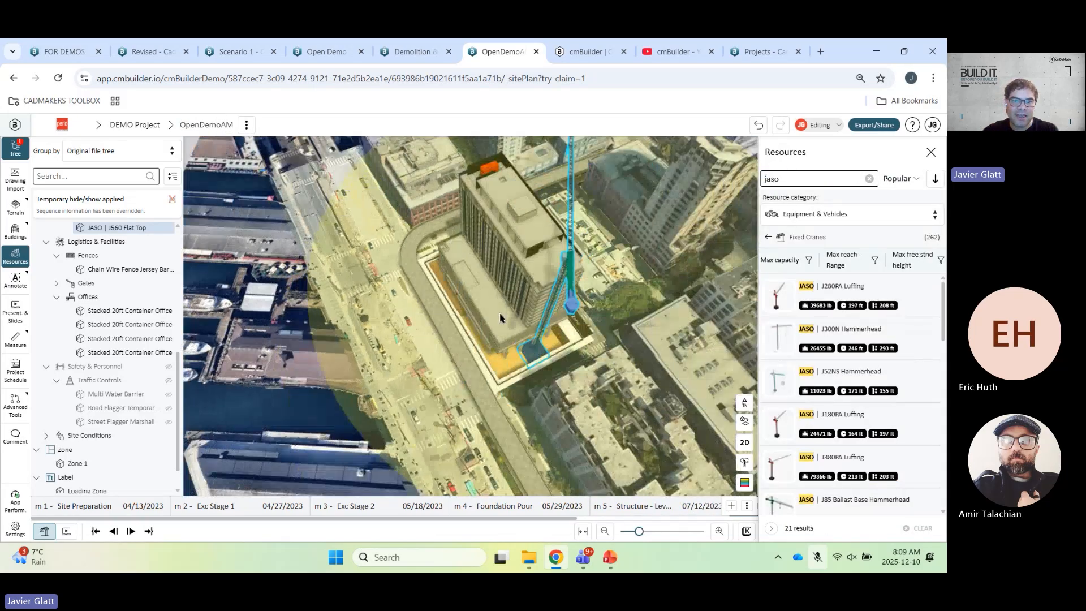
drag(500, 318, 675, 278)
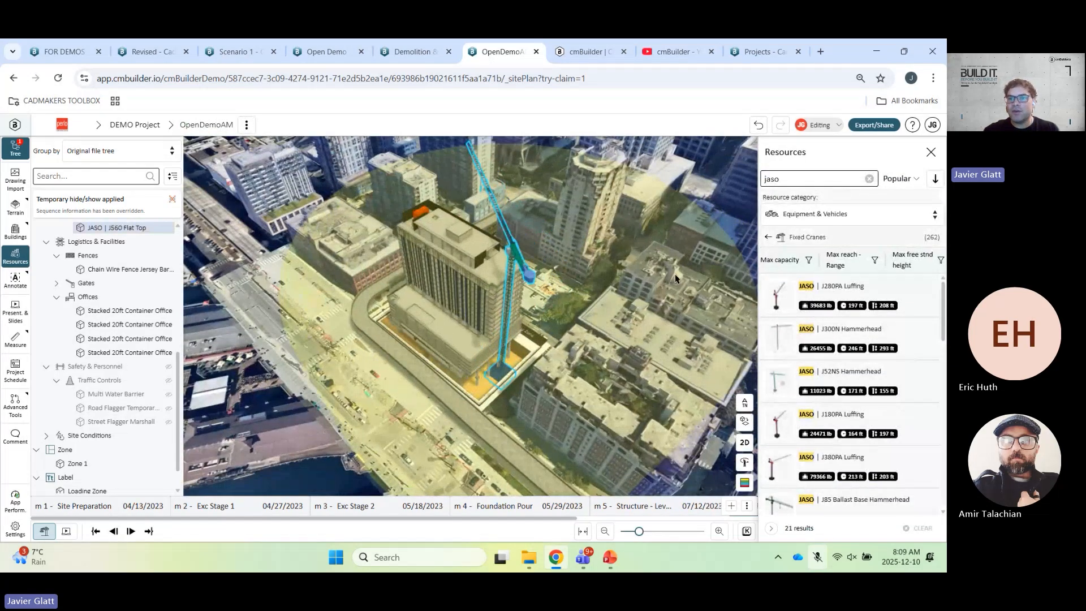
click(510, 254)
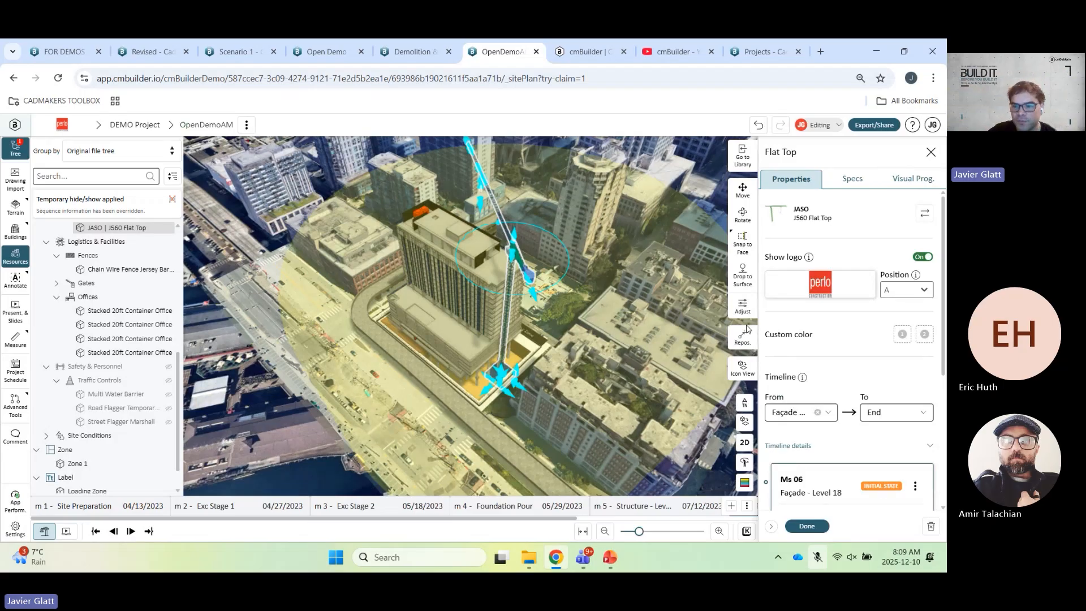
click(806, 526)
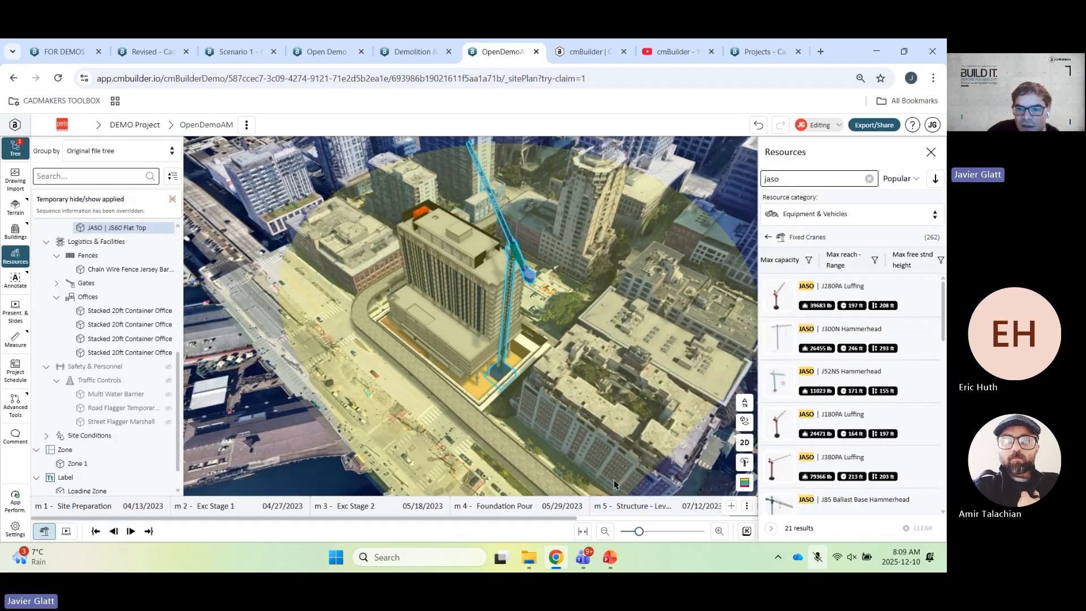
- Capture camera angles for the default slides of the Foundation Pour and Structure - Level 8 milestones
click(497, 506)
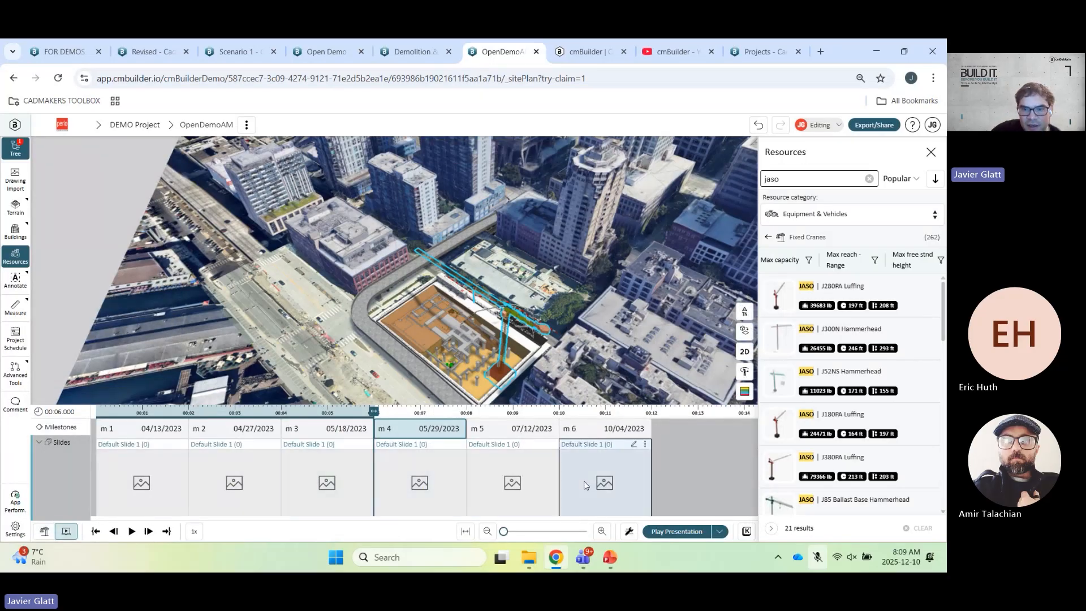
click(441, 480)
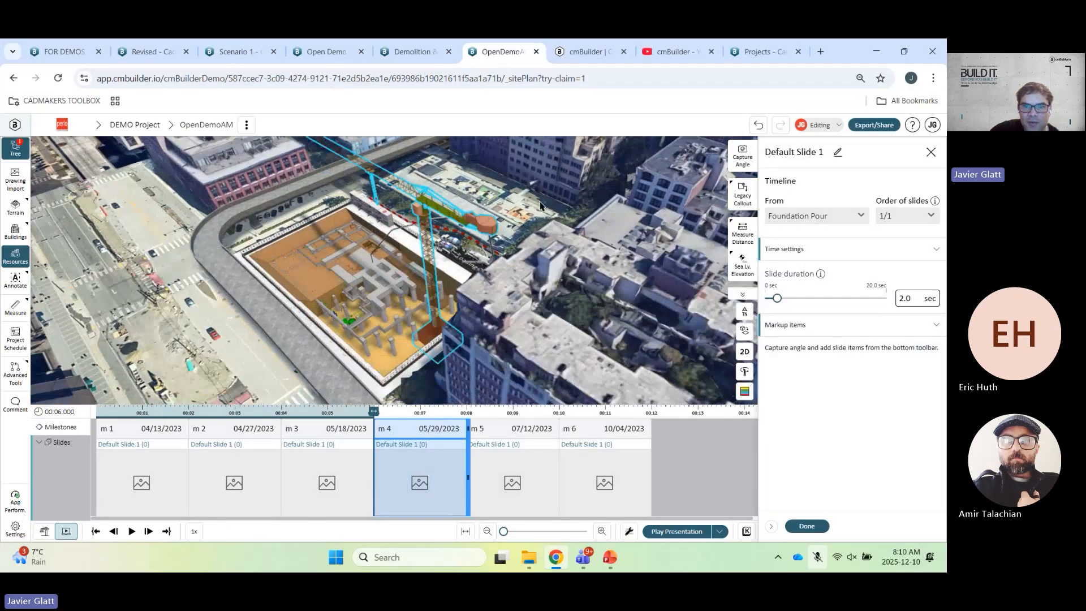
click(743, 157)
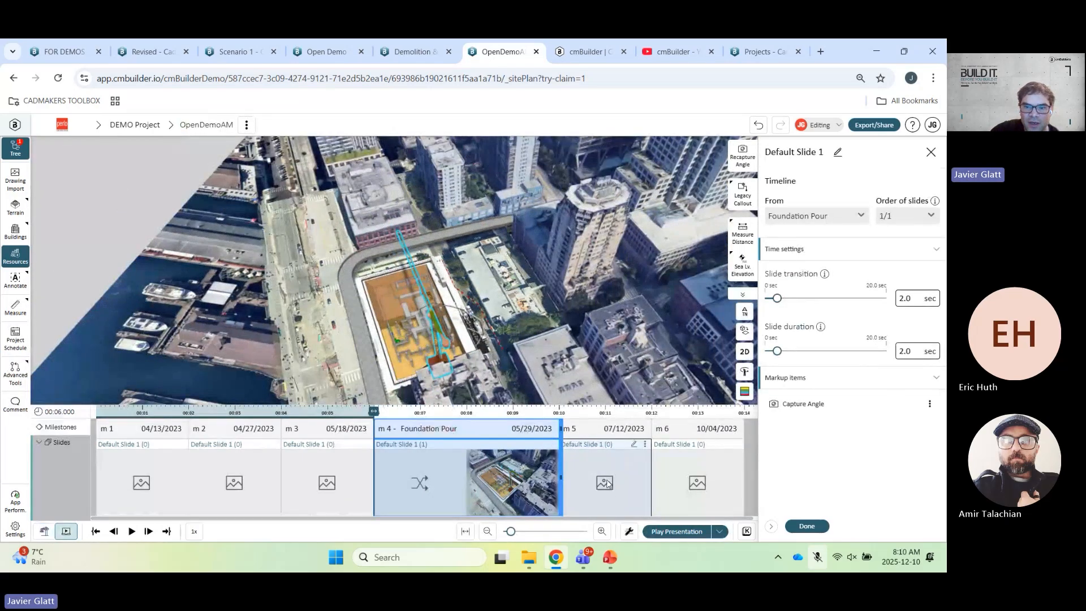
click(614, 465)
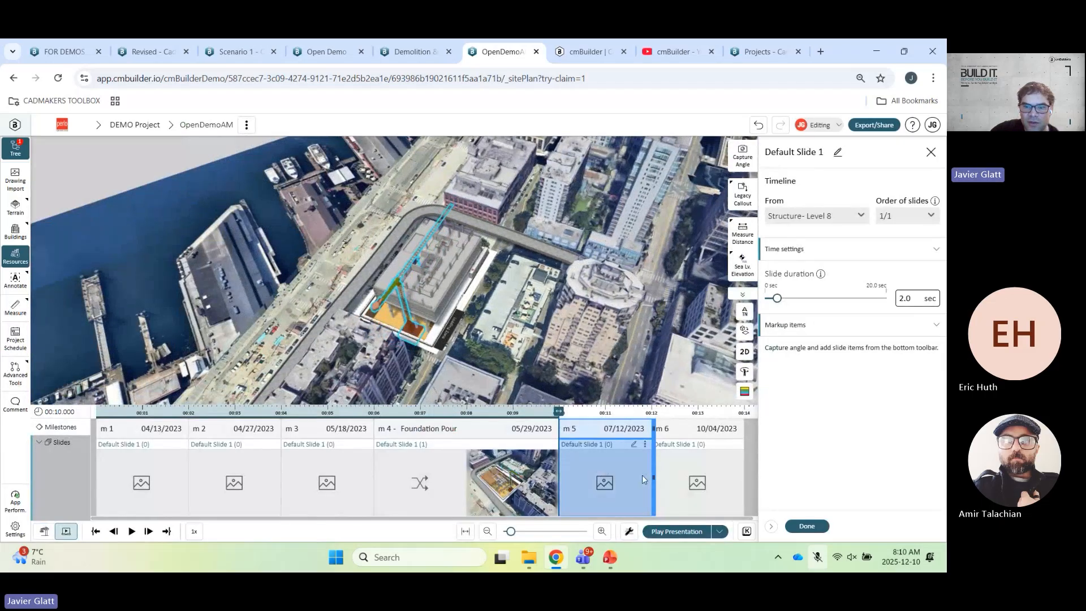
click(751, 164)
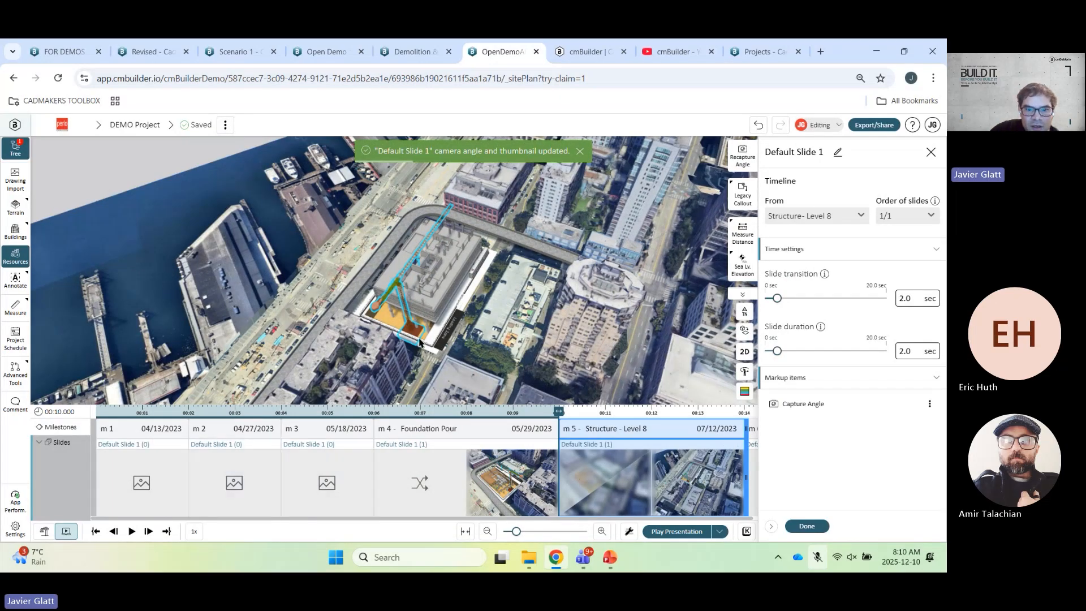
- Recapture the Foundation Pour slide's angle from a close view of the concrete pump and mixers beside the excavation
drag(378, 343, 444, 342)
click(328, 480)
drag(345, 368, 508, 326)
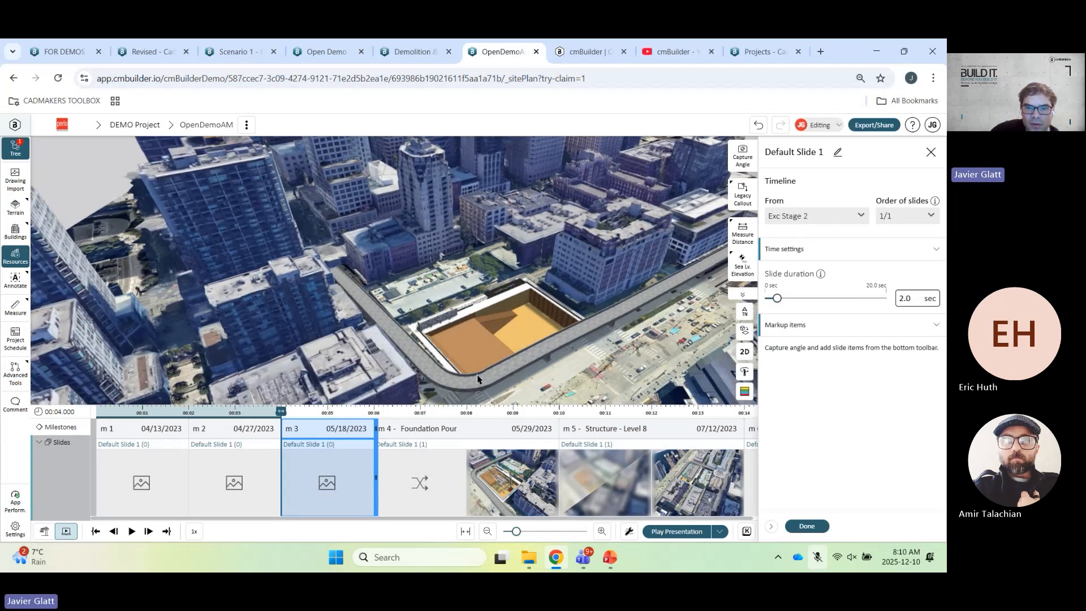
click(441, 477)
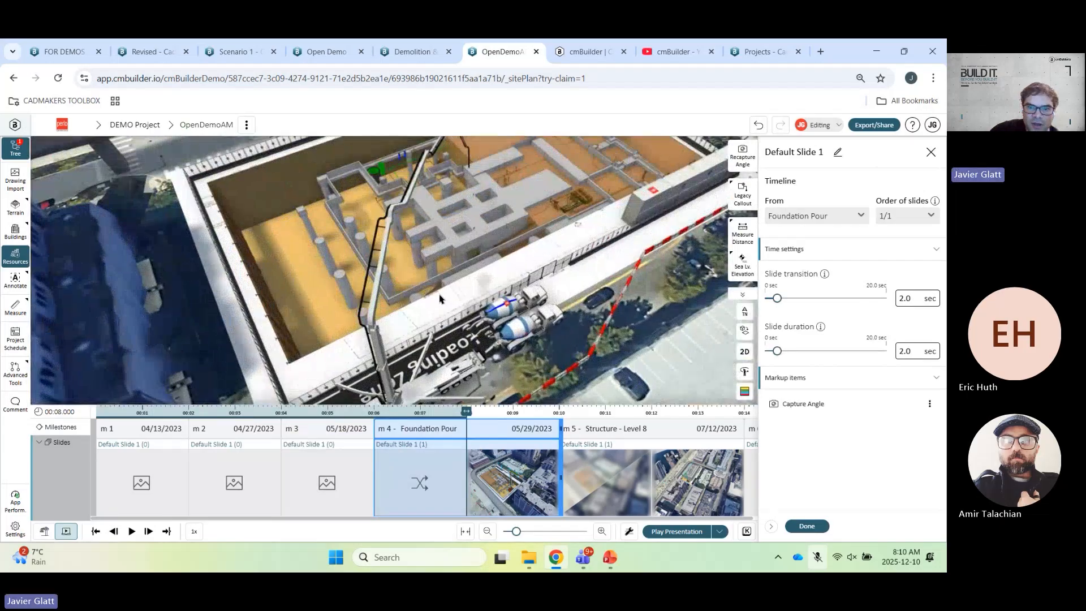
click(730, 164)
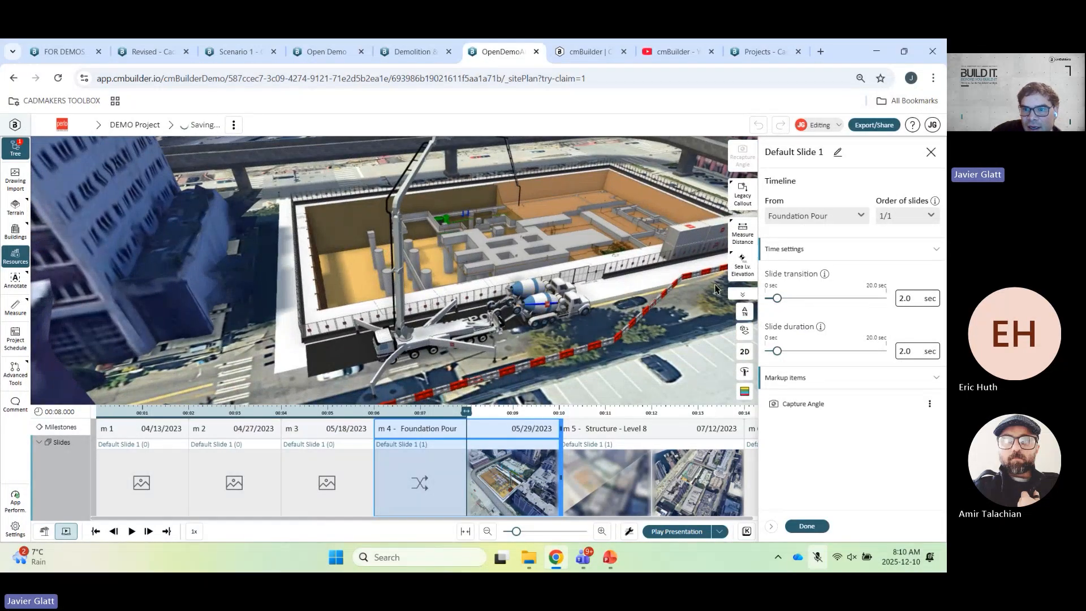
- Add a callout on the concrete mixers in the Foundation Pour slide reading "2 concrete mixers every 2 hours"
mouse_move(741, 196)
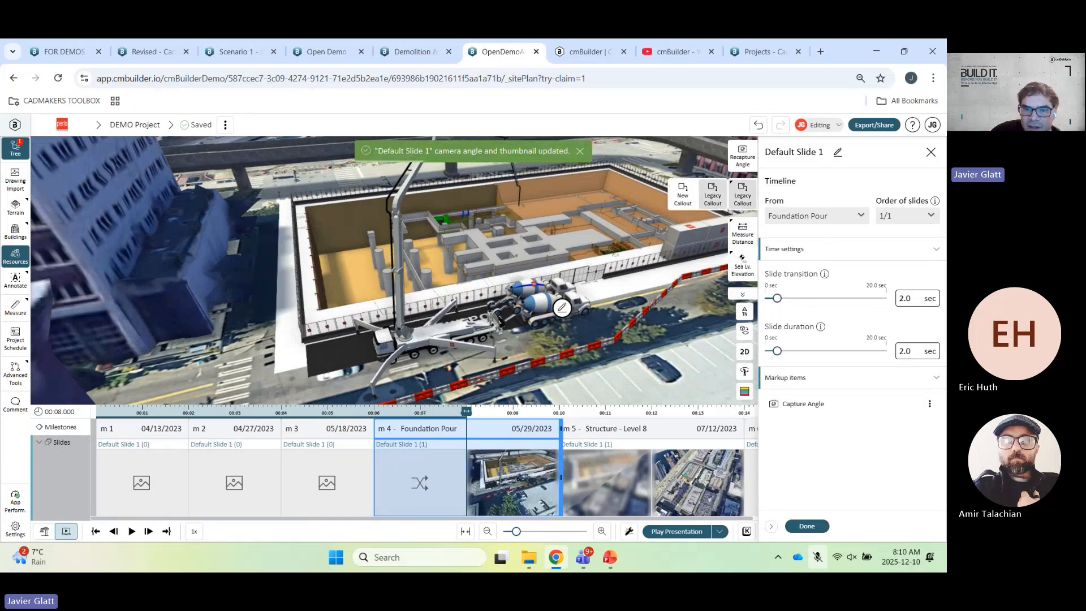
click(542, 307)
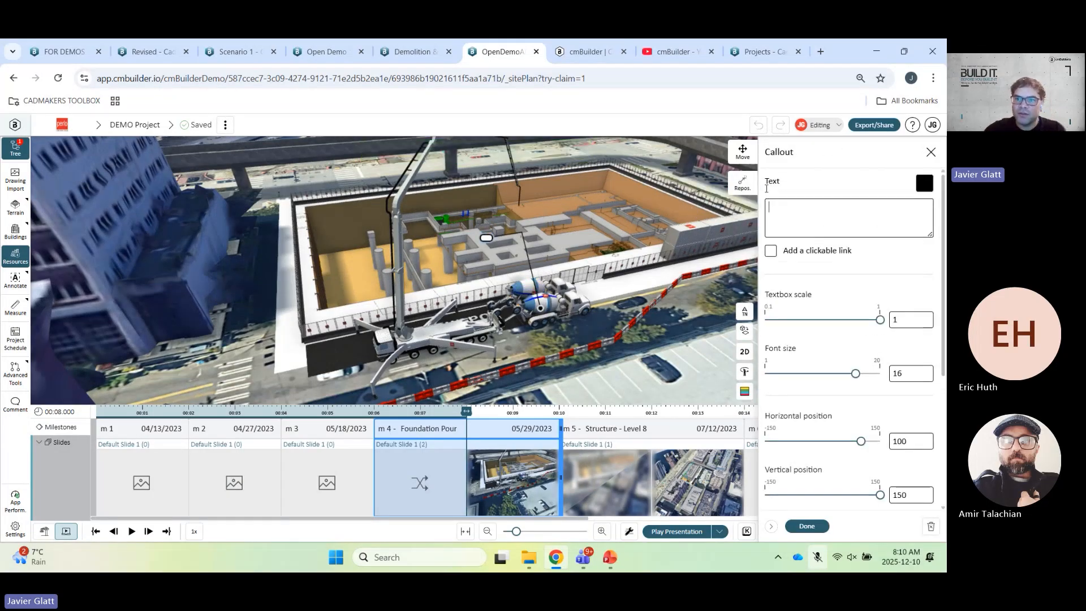
text(2 concre)
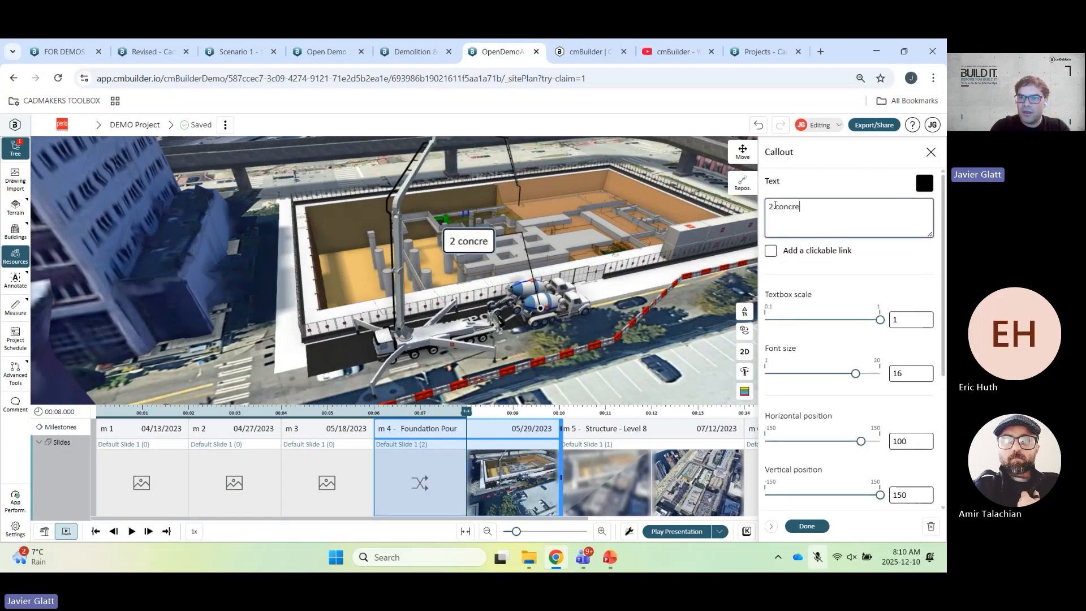
text(te mi)
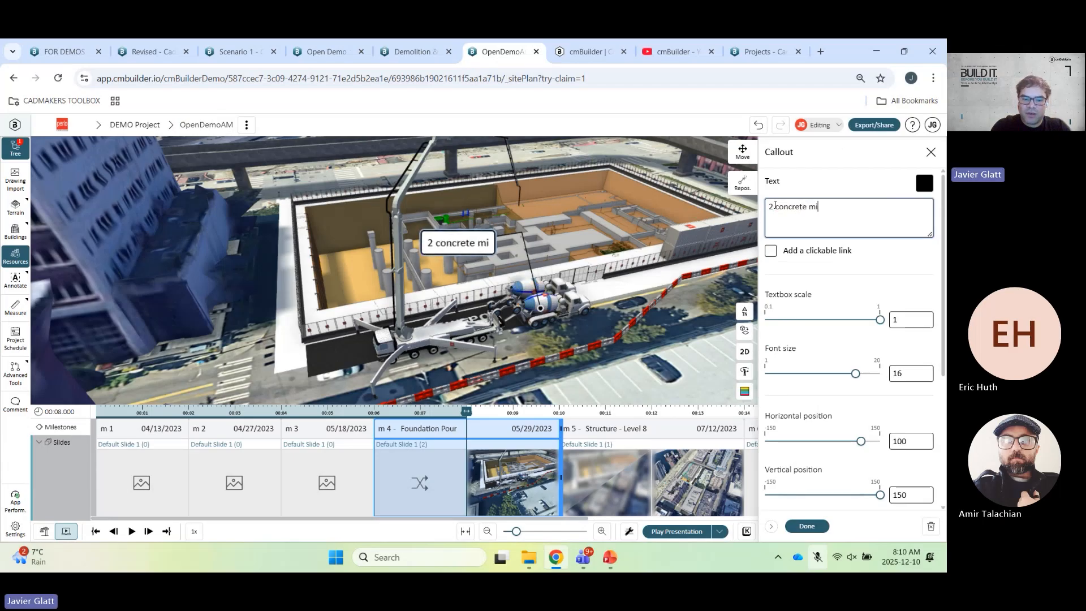
text(c)
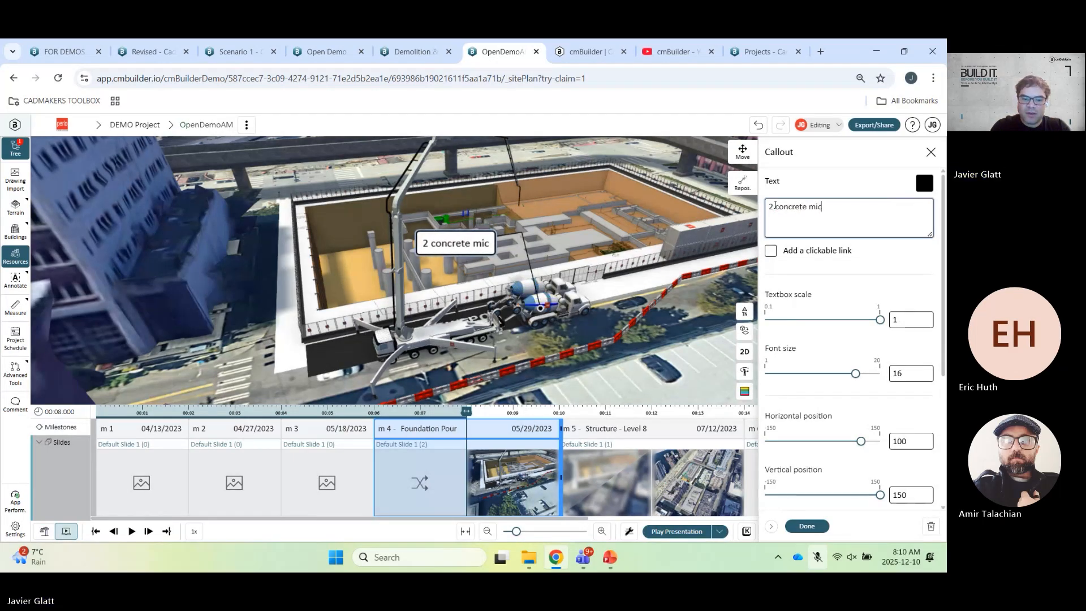
key(BackSpace)
text(xers every )
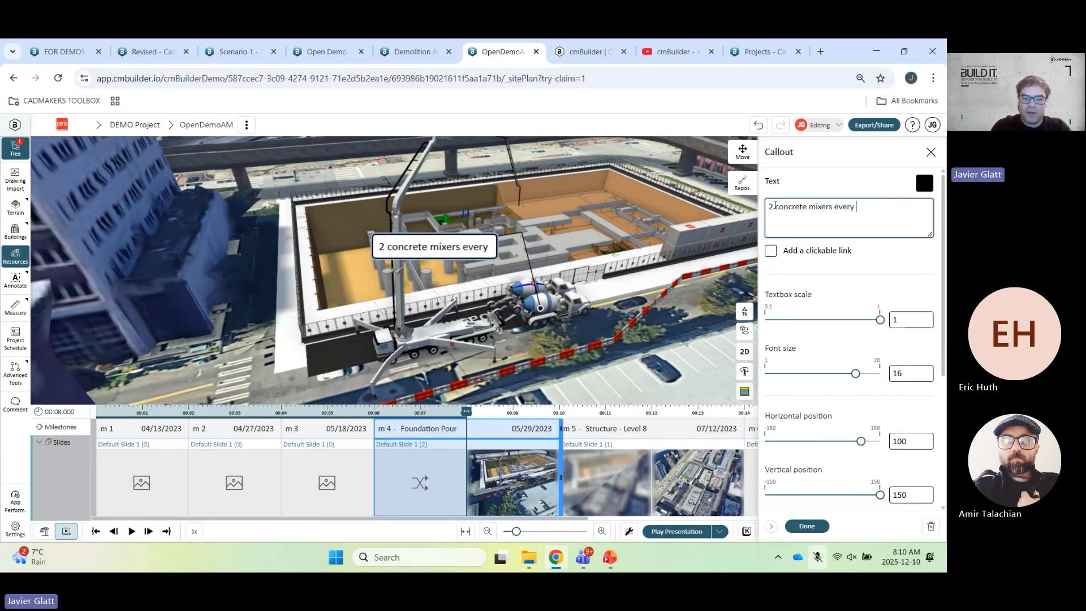
text(2 hours)
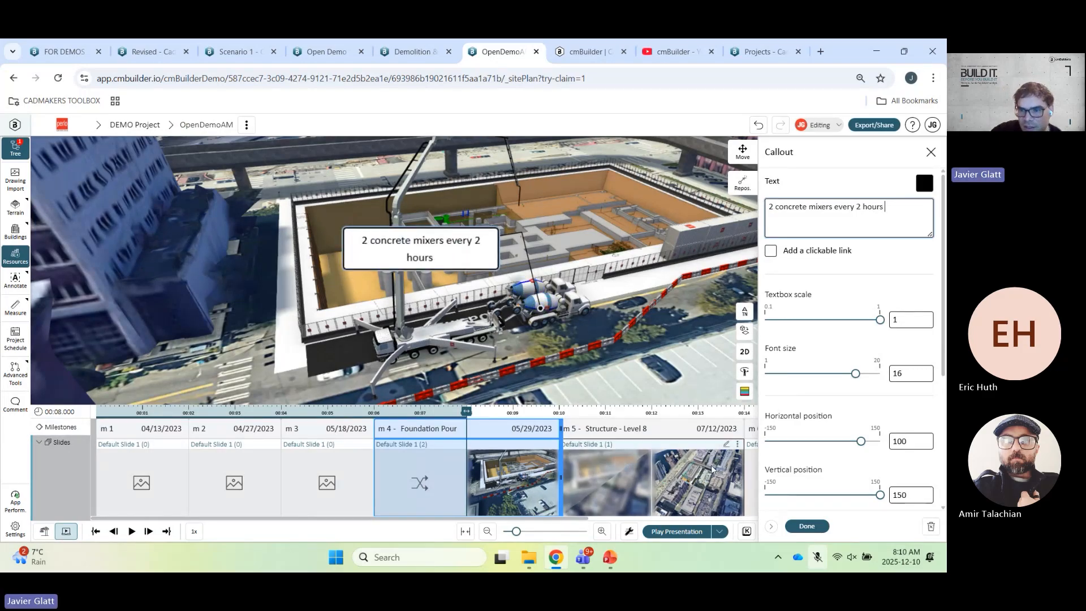
click(806, 526)
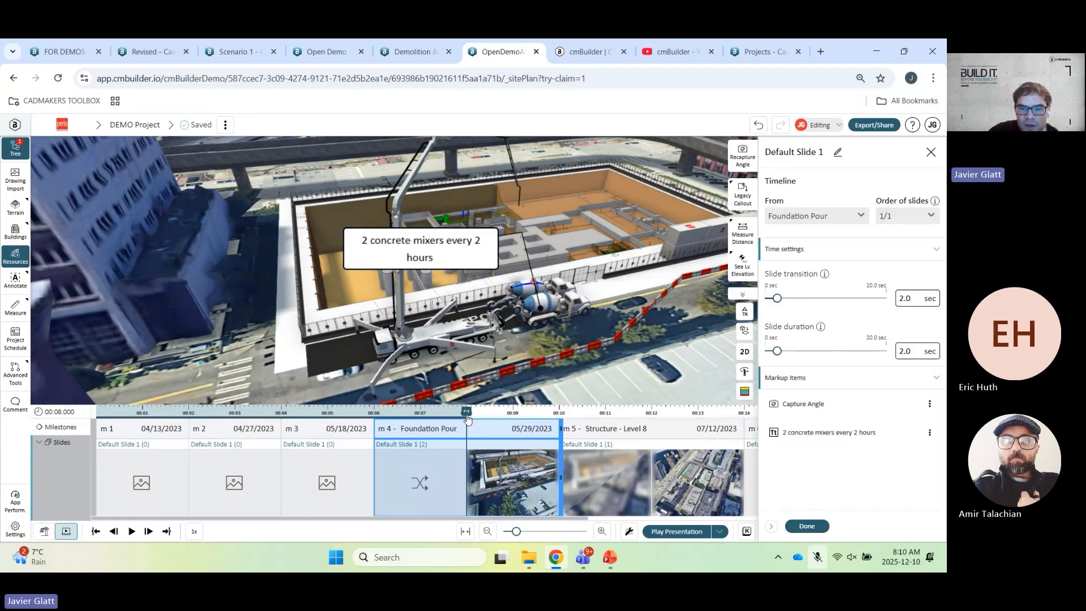
- Scrub through the presentation timeline and lengthen the Foundation Pour slide to a 2.2 sec transition and 2.2 sec duration
drag(466, 412, 612, 428)
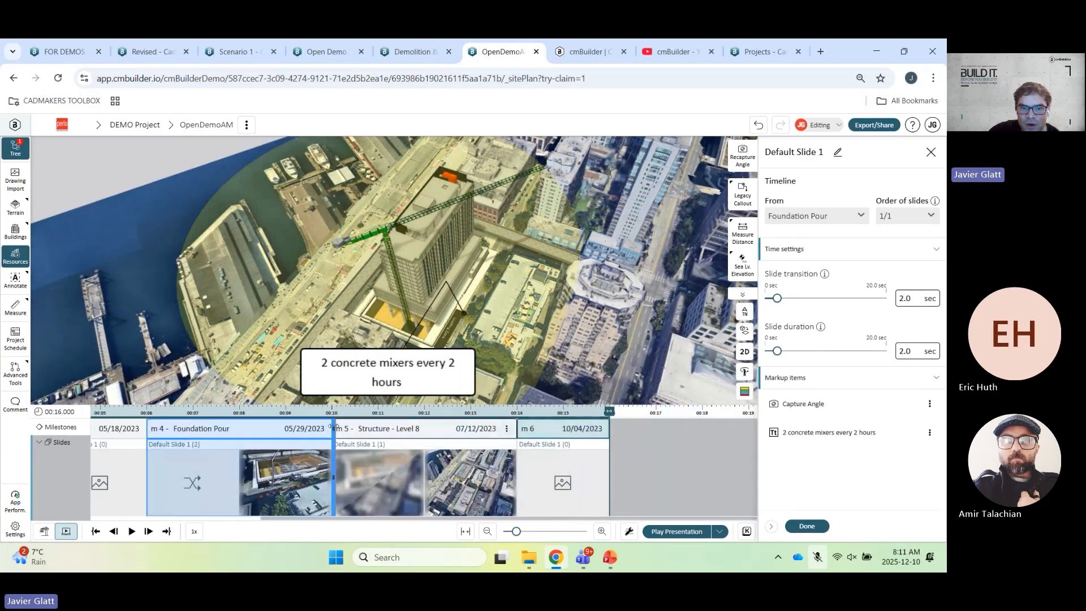
drag(332, 428, 355, 428)
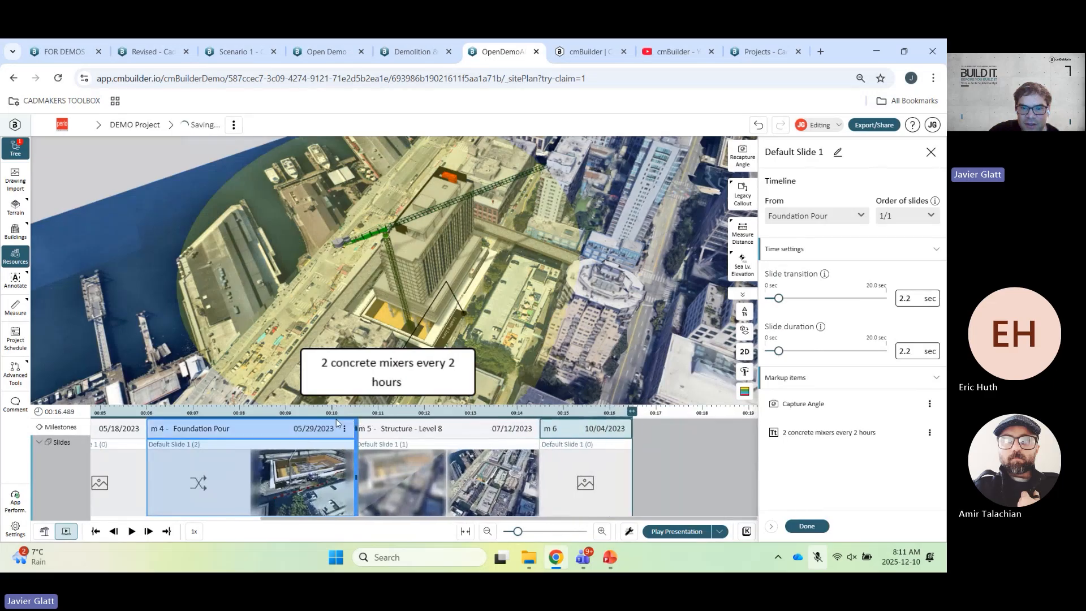
drag(632, 412, 385, 412)
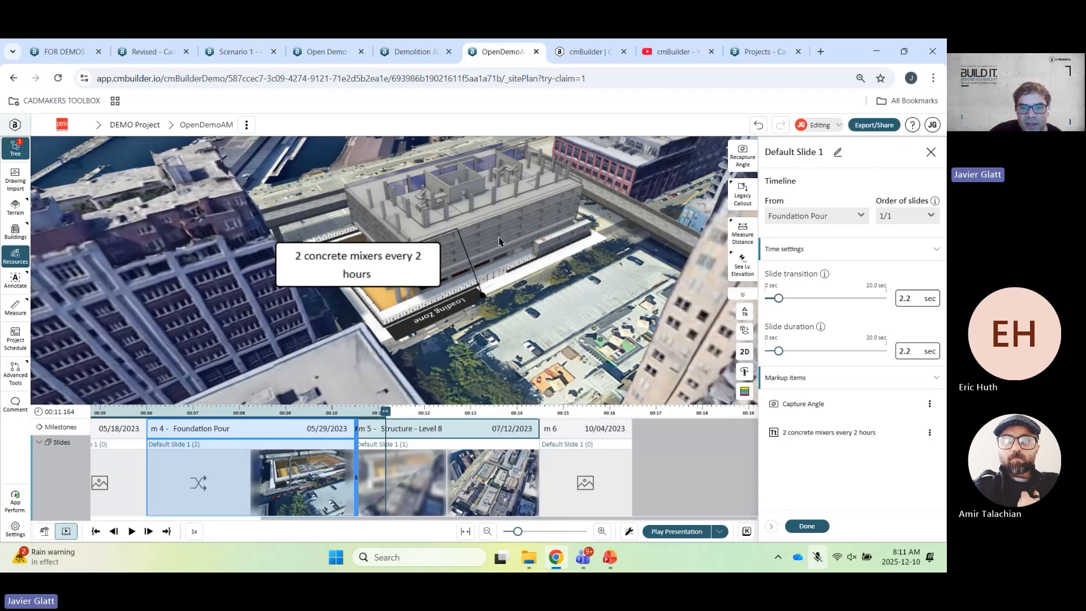
- Lengthen the Structure - Level 8 slide to a 2.7 sec transition and 2.7 sec duration
click(493, 472)
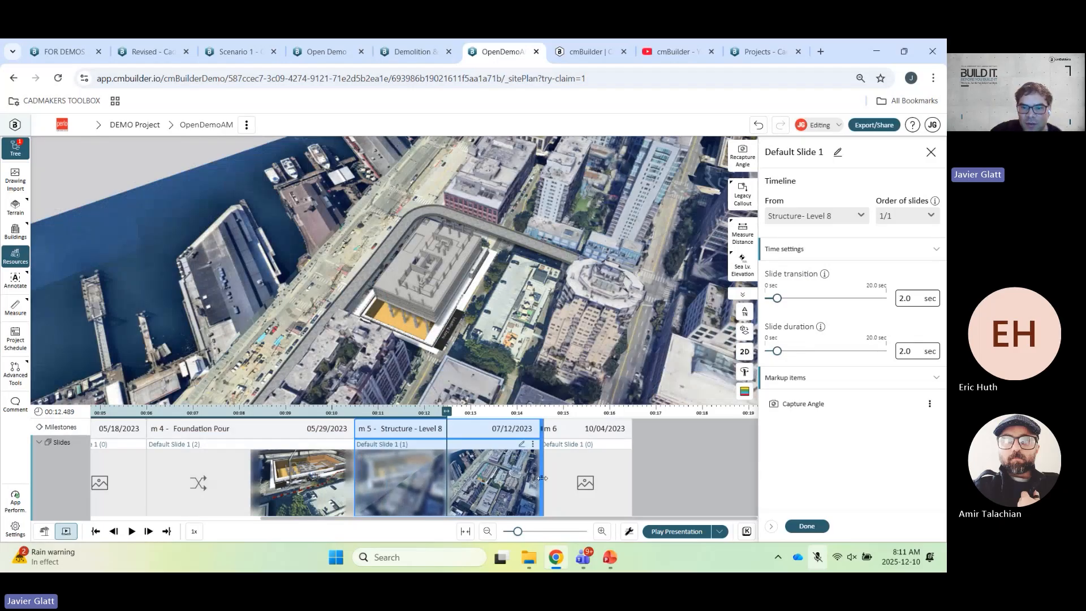
drag(541, 477, 604, 474)
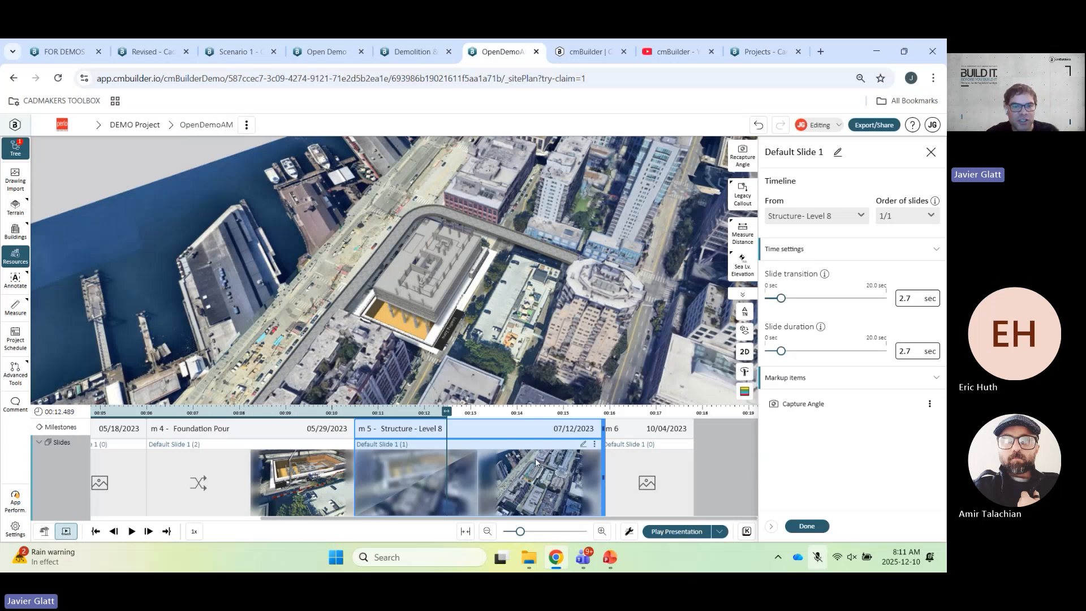
mouse_move(456, 297)
mouse_down()
mouse_move(465, 310)
mouse_move(446, 278)
mouse_up()
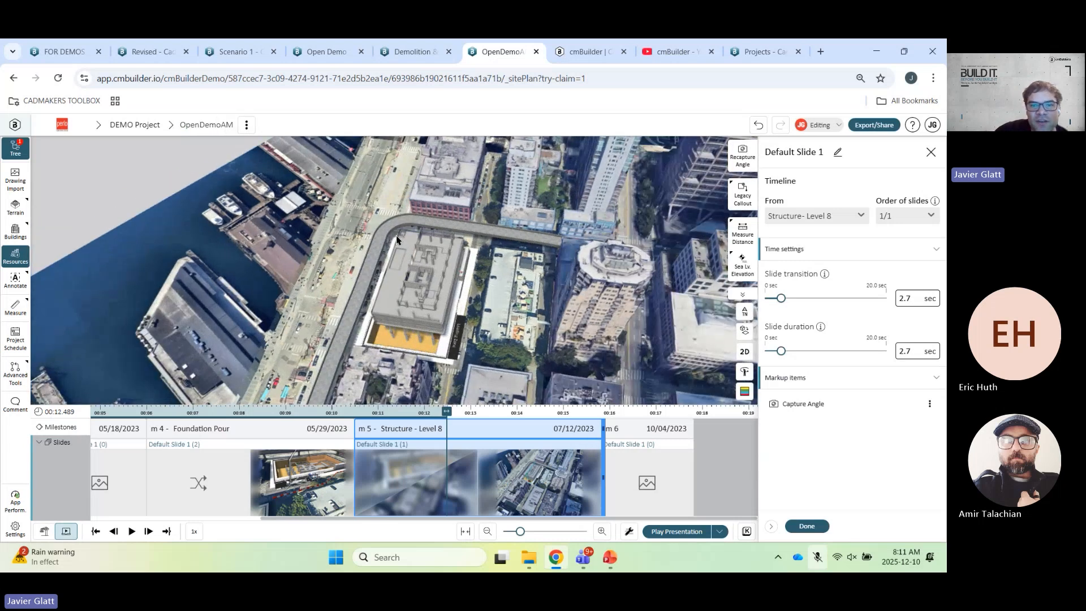
drag(488, 340, 457, 269)
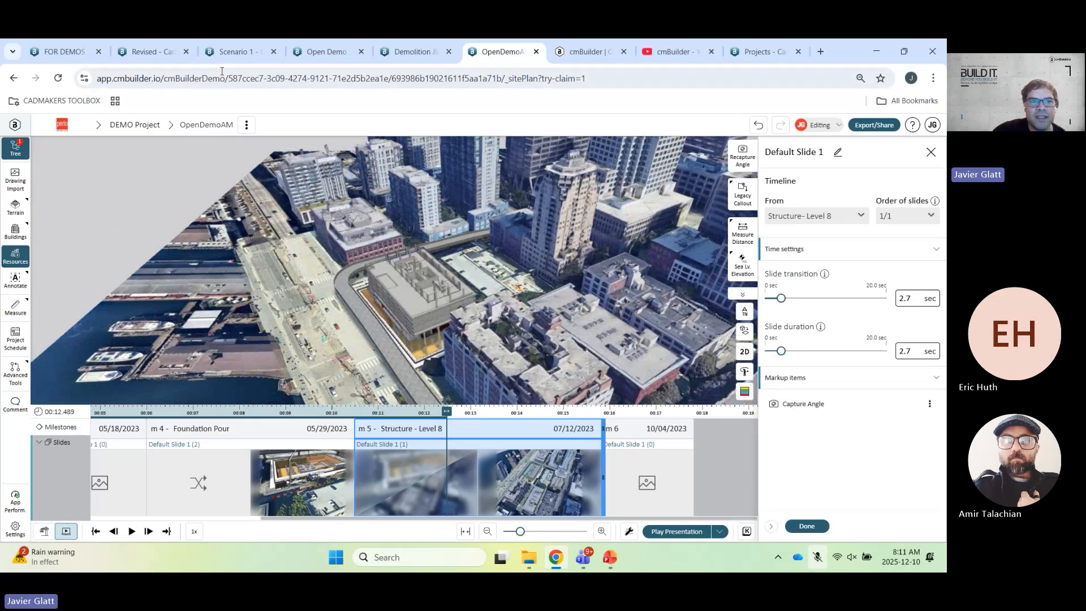
- Switch to the FOR DEMOS site plan and review its export and sharing options
click(64, 51)
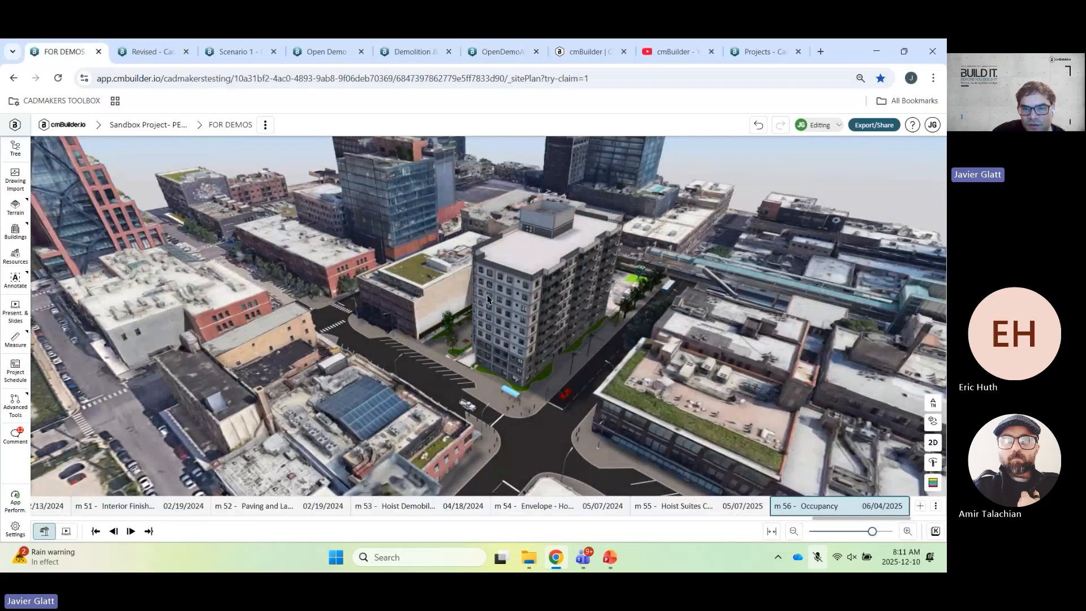
drag(488, 299, 424, 307)
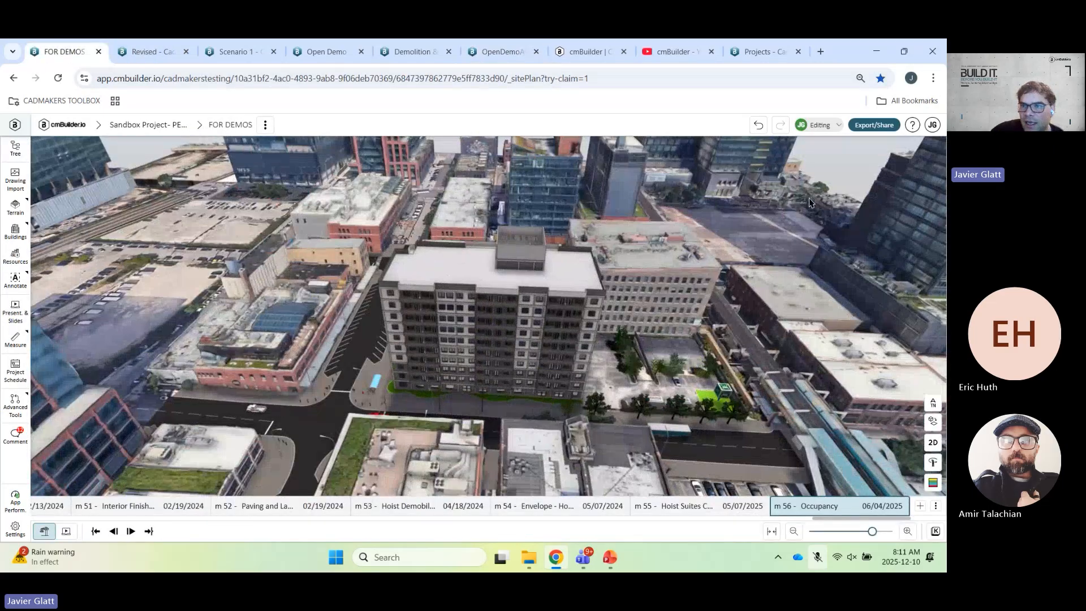
click(876, 126)
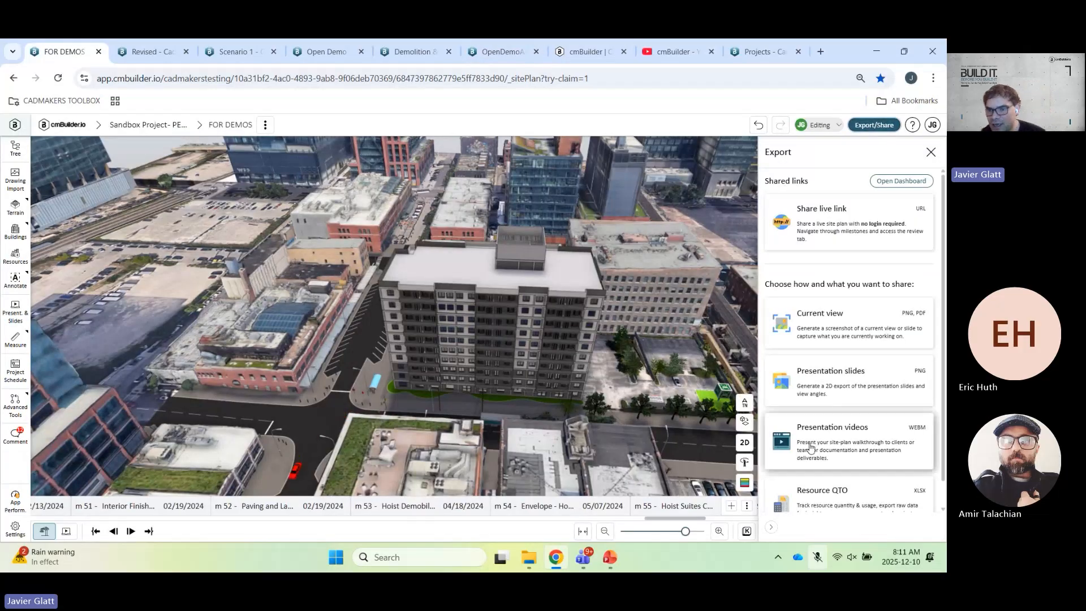
scroll(814, 452, down, 1)
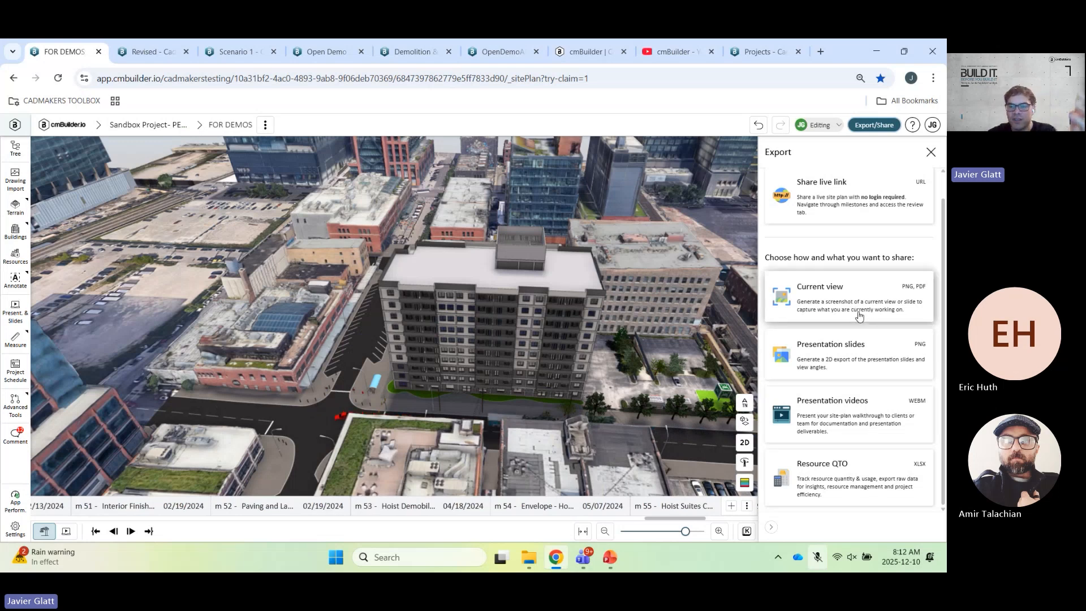
- Set up a live share link locked to presentation mode from Beginning to End, check its visual settings, and copy the link
click(862, 200)
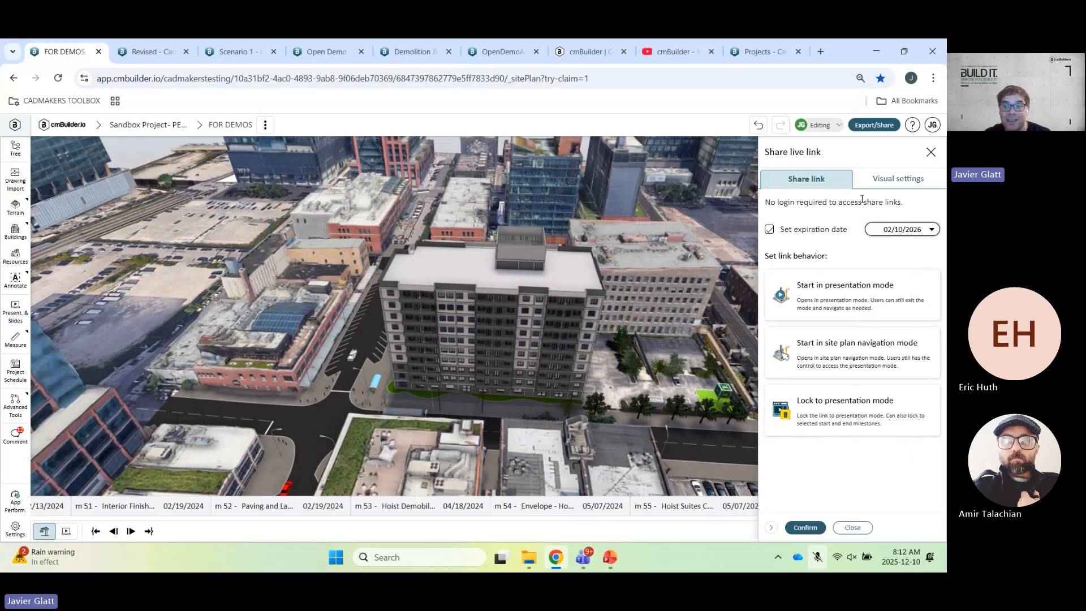
click(845, 412)
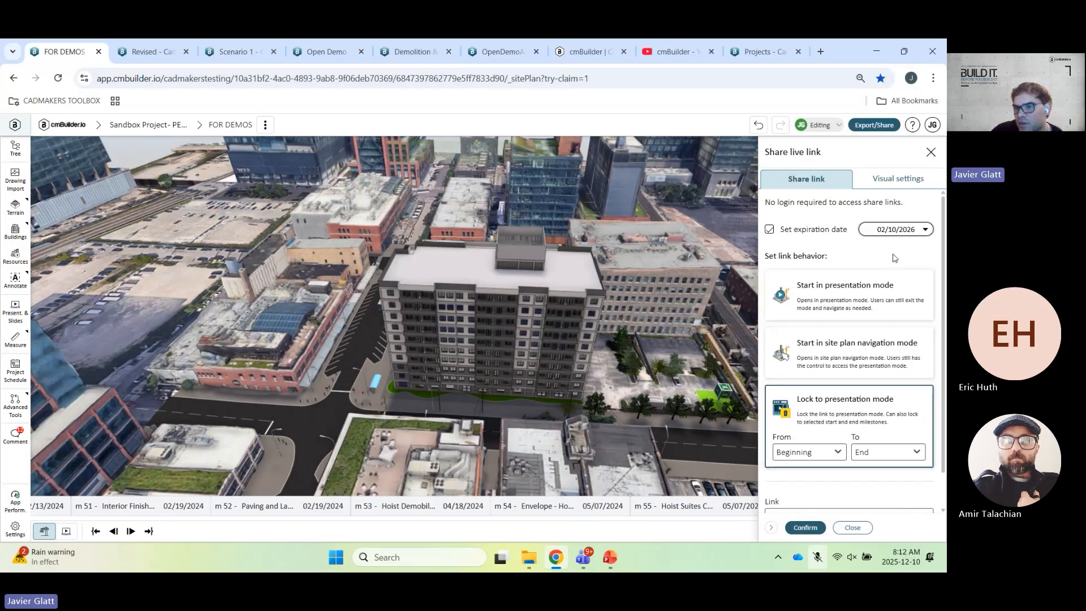
click(898, 178)
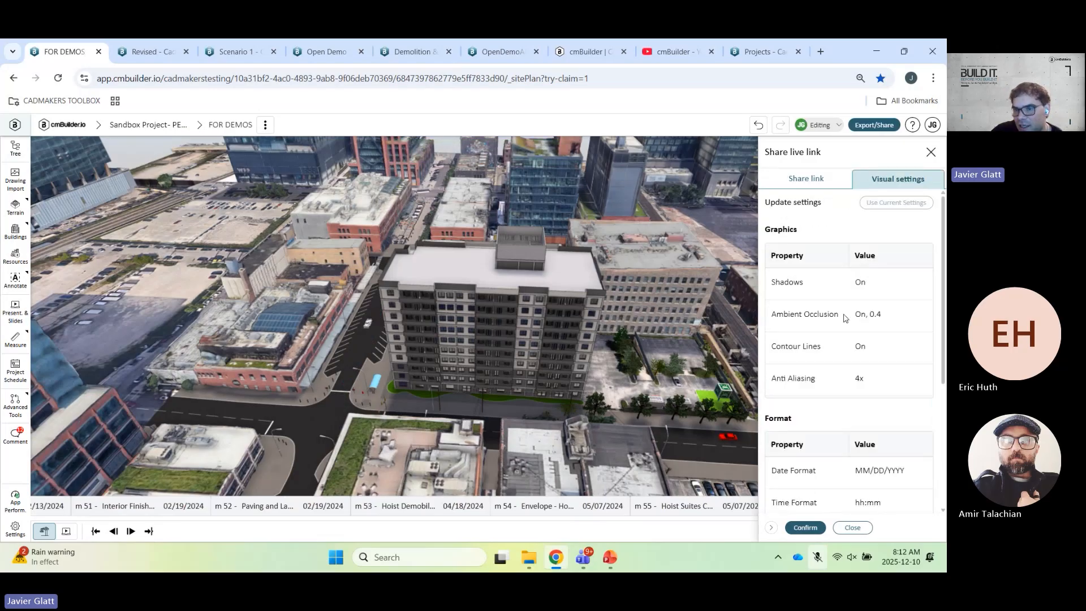
click(798, 180)
scroll(800, 498, down, 1)
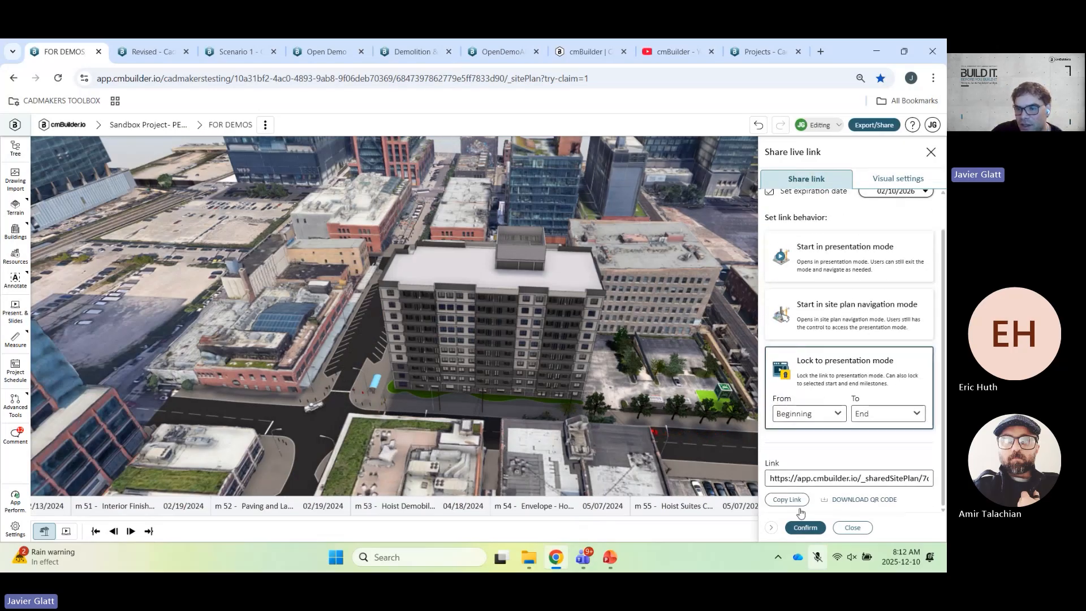
click(787, 500)
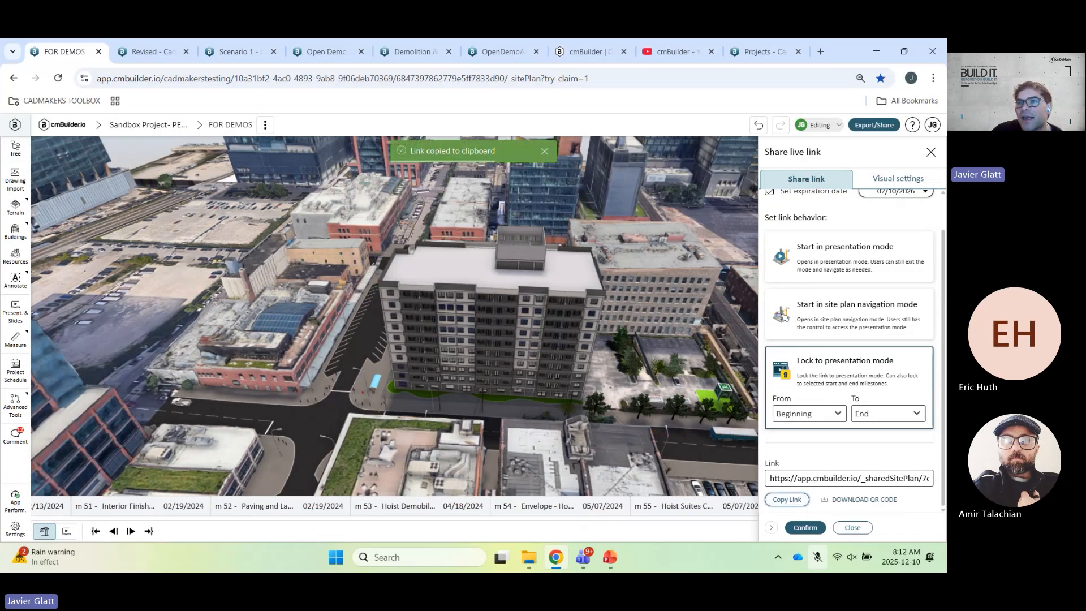
key(alt+Tab)
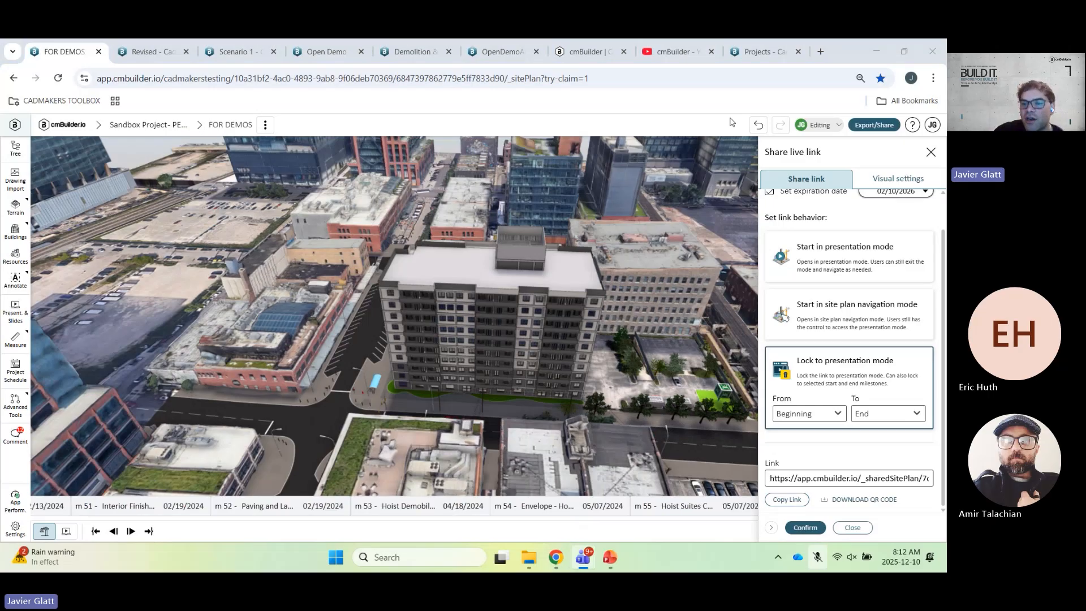
- Confirm the live share link and play the presentation full screen from the beginning
click(806, 529)
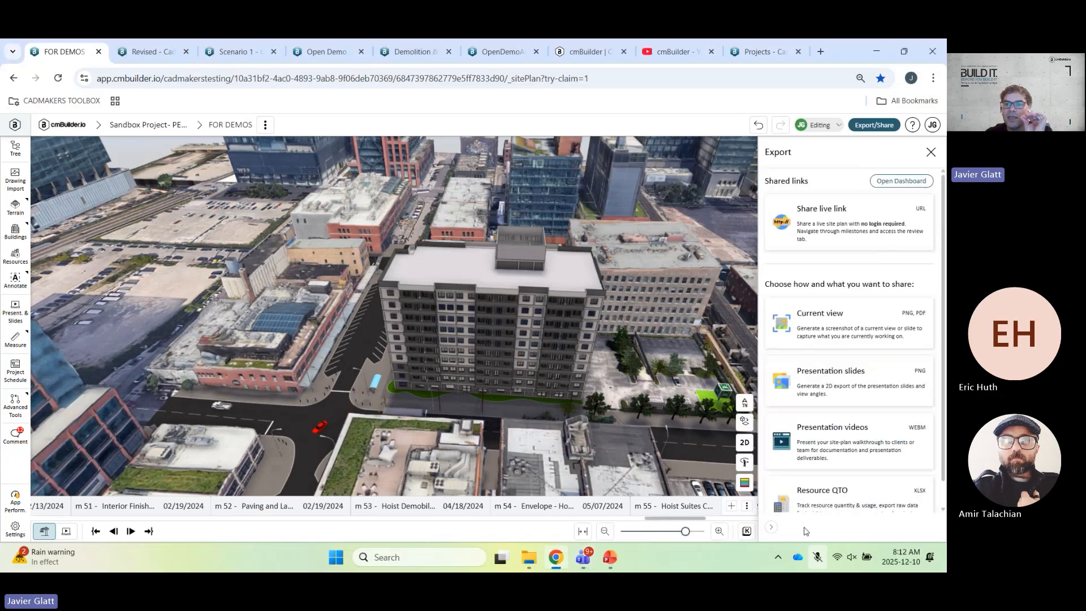
drag(512, 434, 476, 416)
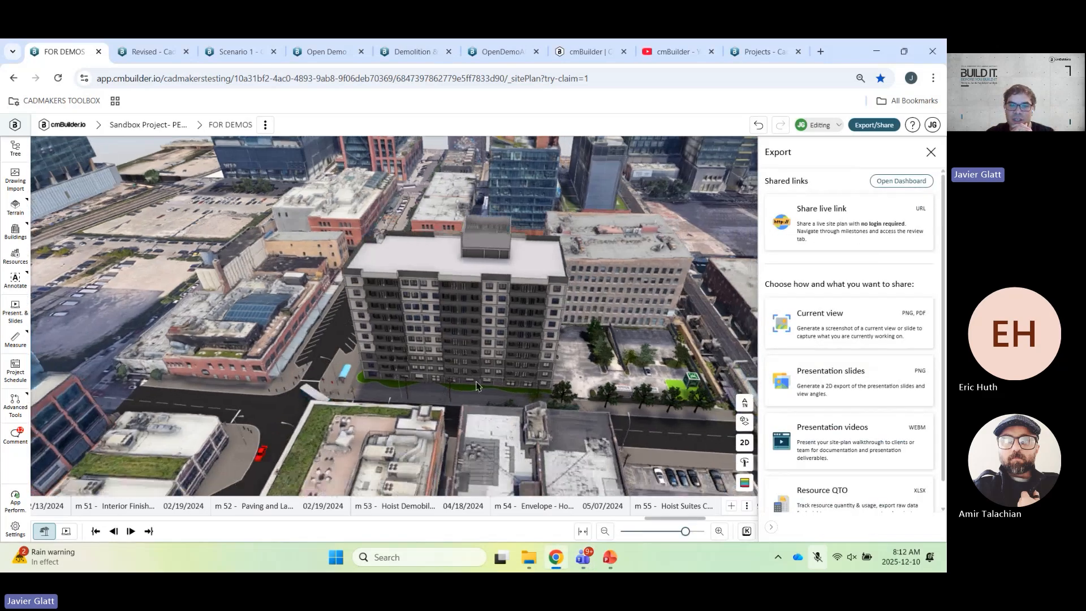
scroll(474, 340, up, 4)
drag(465, 339, 490, 354)
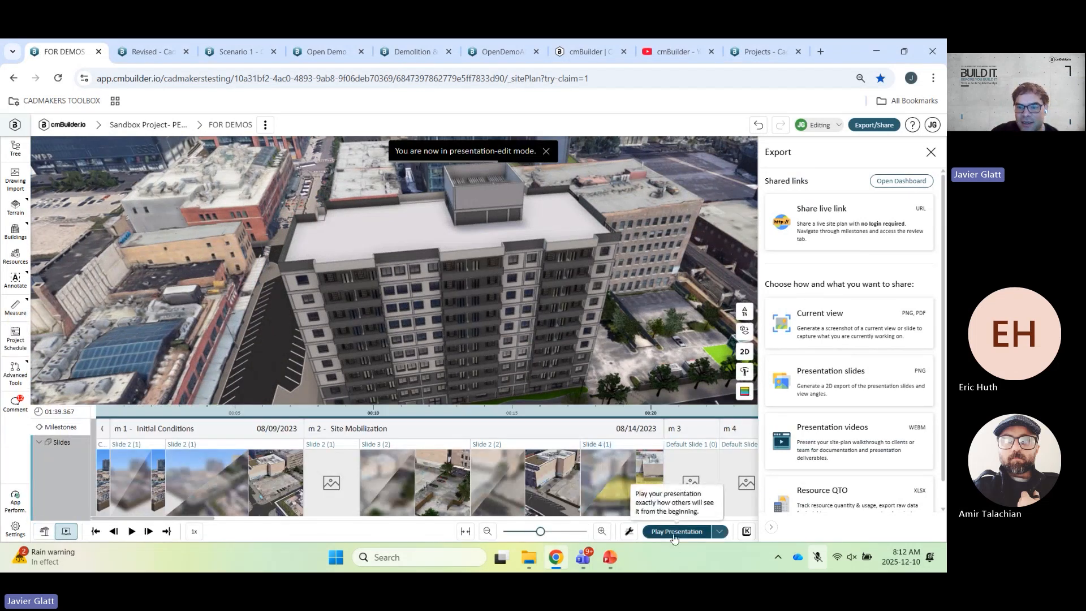
click(674, 532)
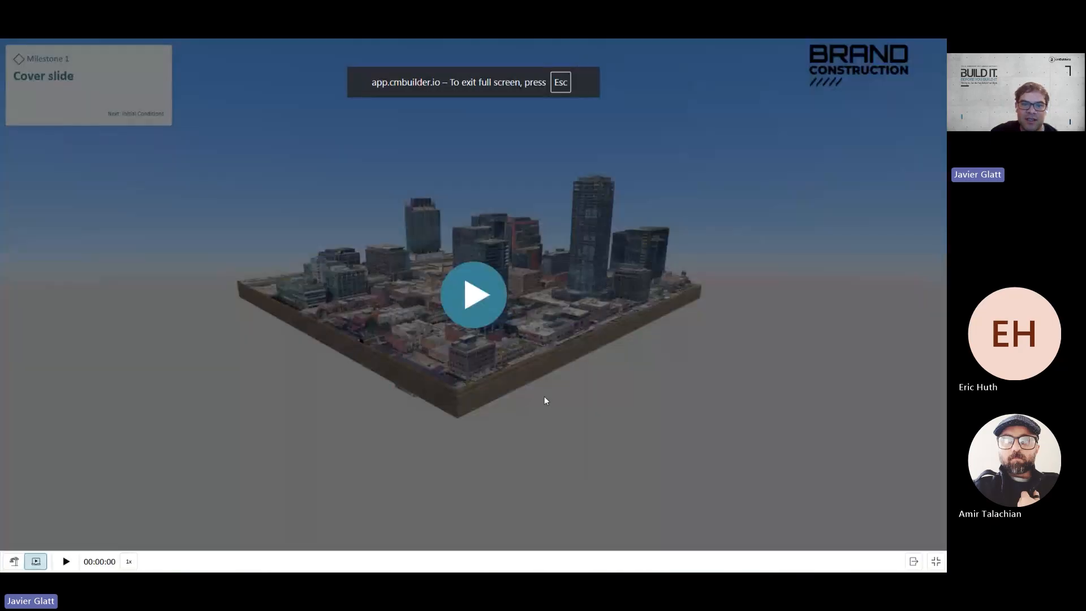
click(477, 303)
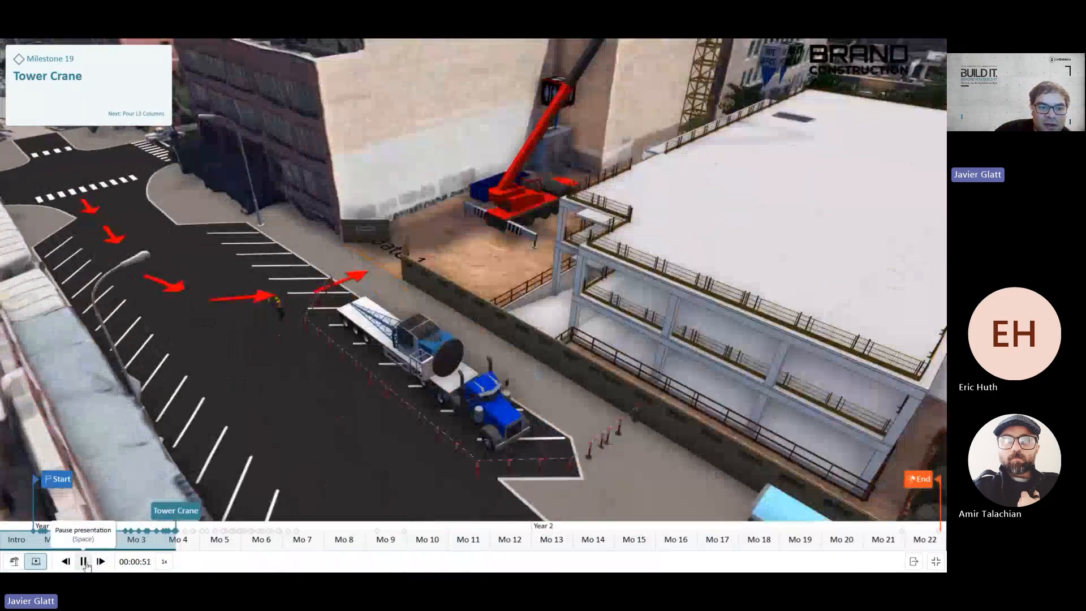
- Pause the presentation at the Tower Crane milestone and examine the truck delivery, crane base and surrounding site from several angles
click(84, 561)
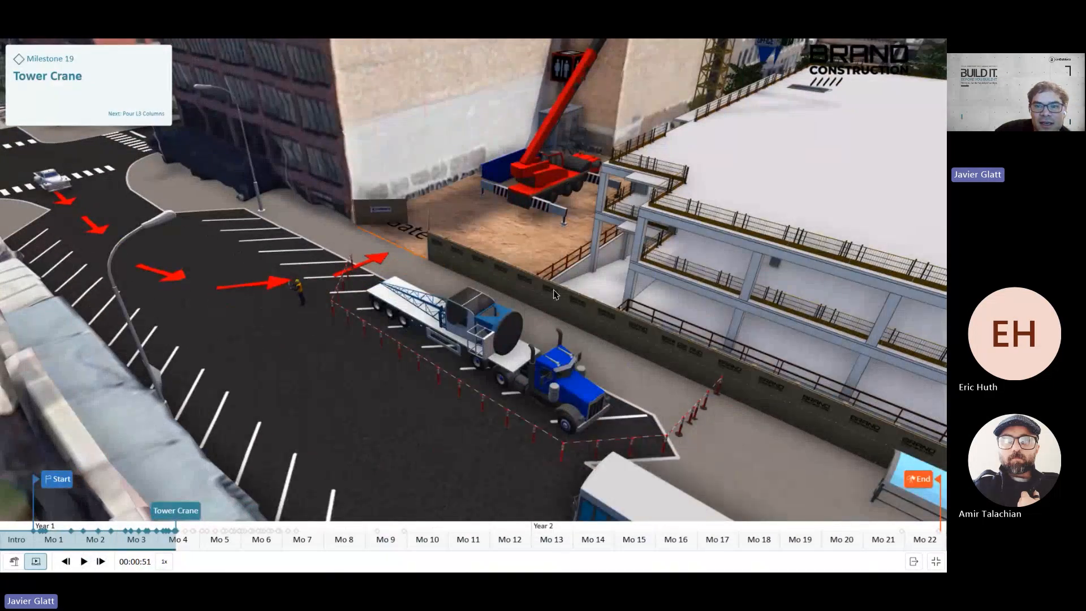
scroll(564, 305, up, 3)
drag(489, 307, 599, 305)
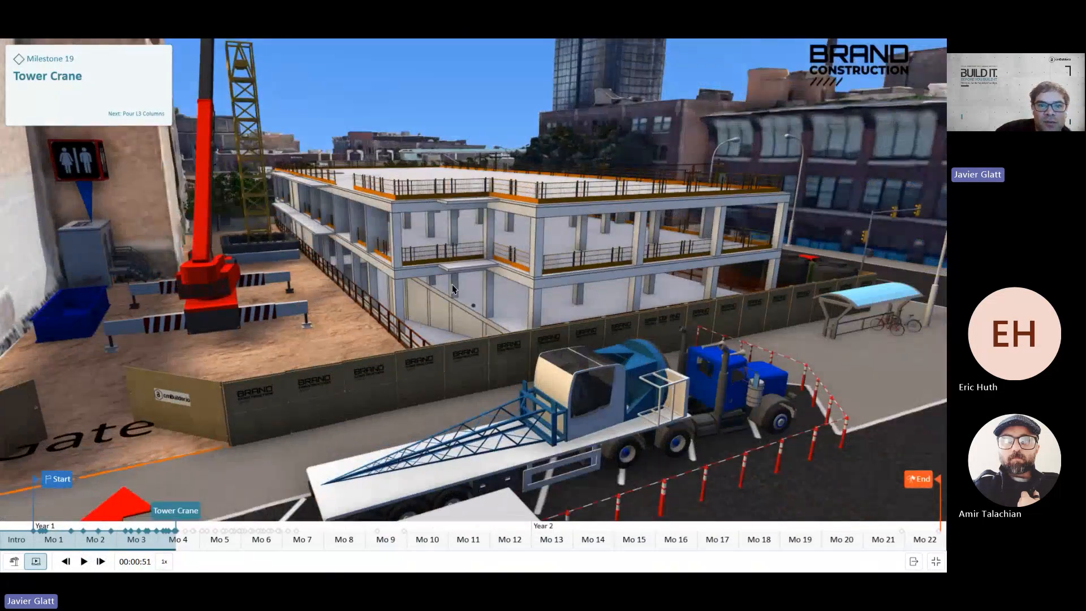
double_click(308, 266)
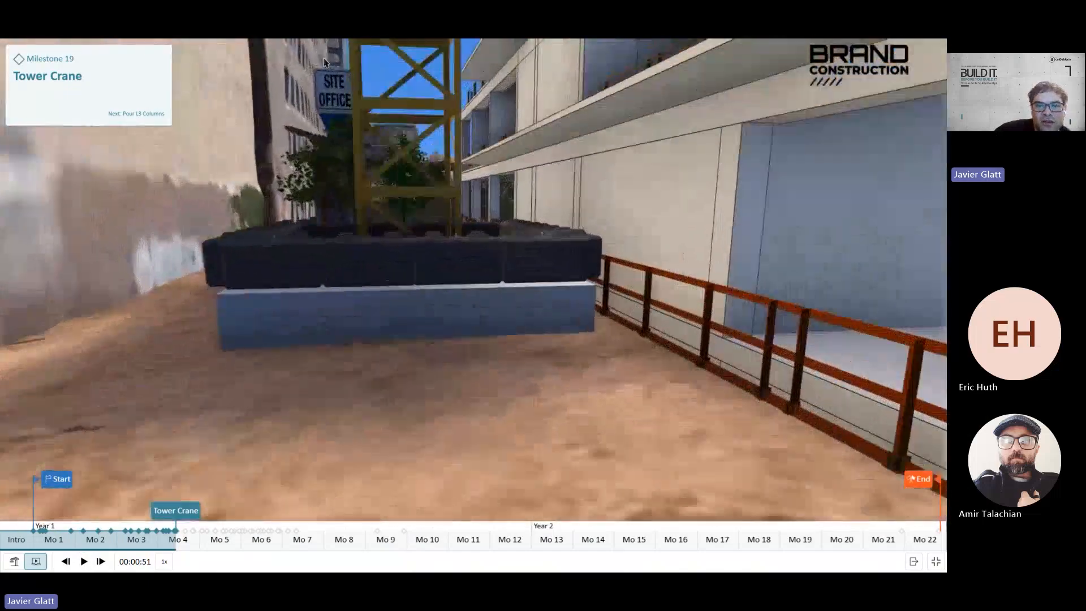
scroll(318, 108, down, 6)
drag(339, 147, 433, 368)
scroll(445, 300, down, 6)
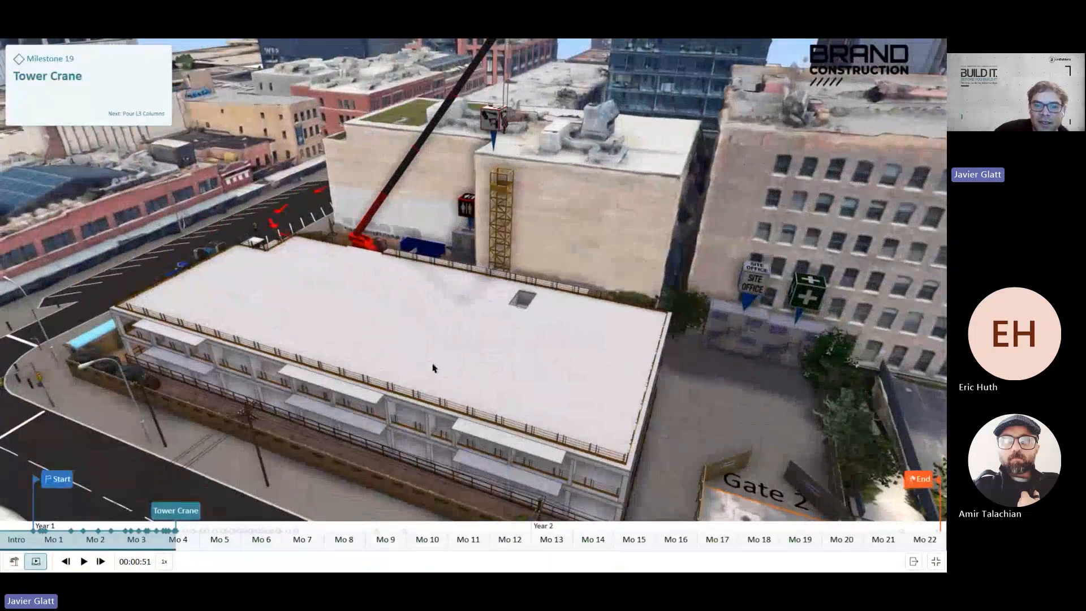
- Skip the resumed presentation ahead to Mo 6 and return to site plan navigation mode
click(82, 561)
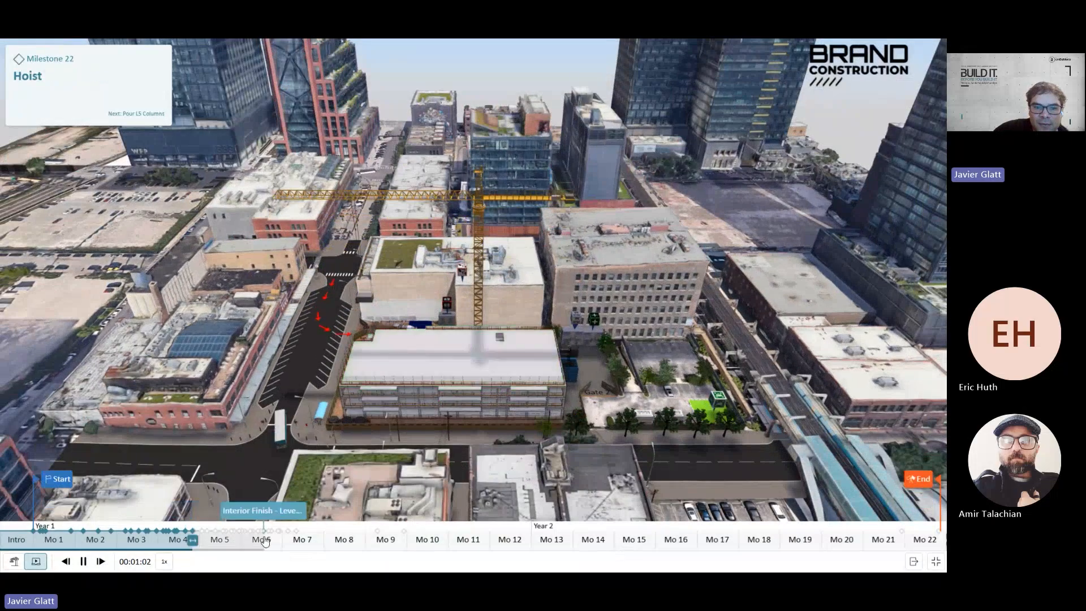
click(264, 538)
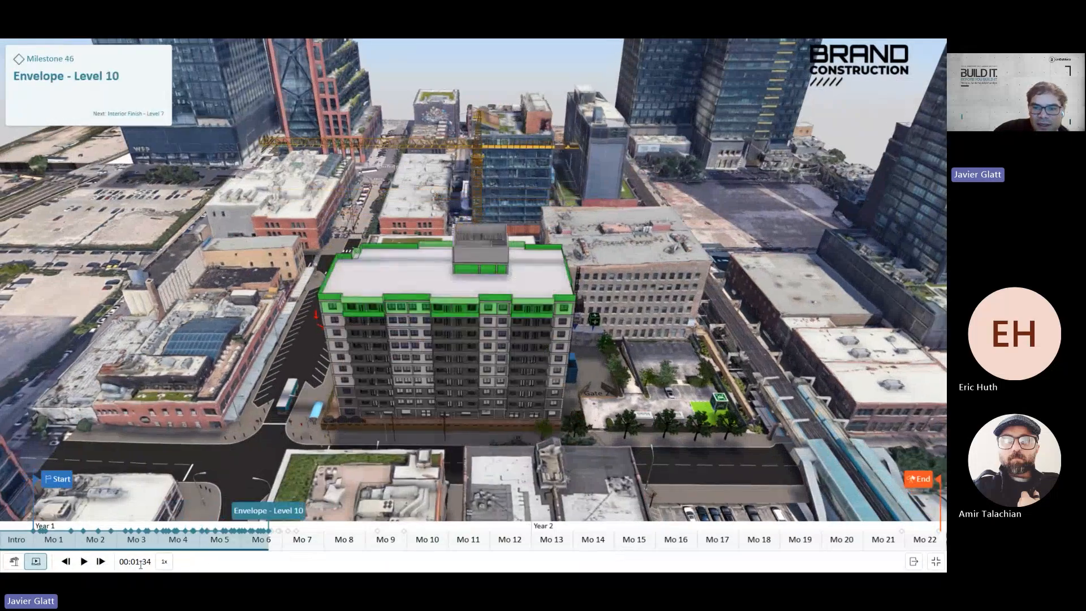
click(914, 562)
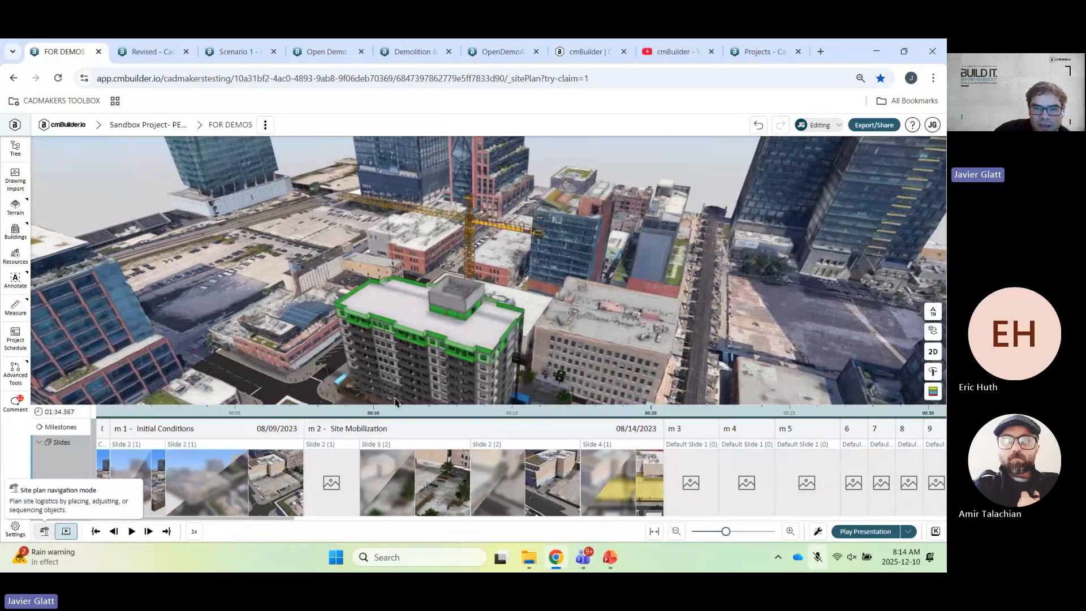
click(44, 531)
- Start a new comment pinned on the blue enclosure at the base of the building's hoist
drag(604, 335, 554, 343)
scroll(543, 351, up, 2)
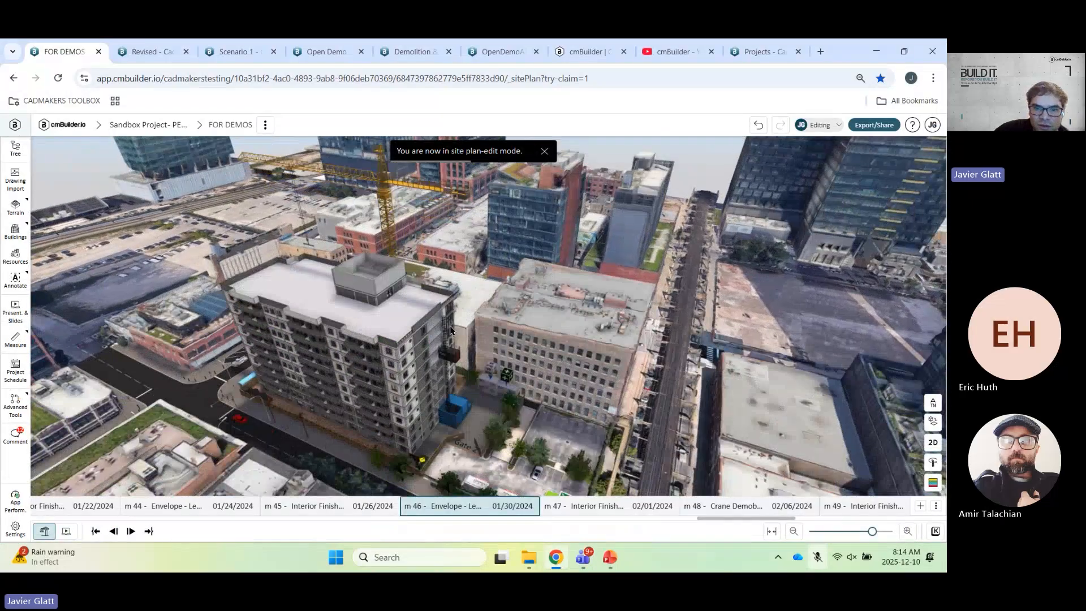
drag(430, 416, 445, 374)
scroll(447, 368, up, 5)
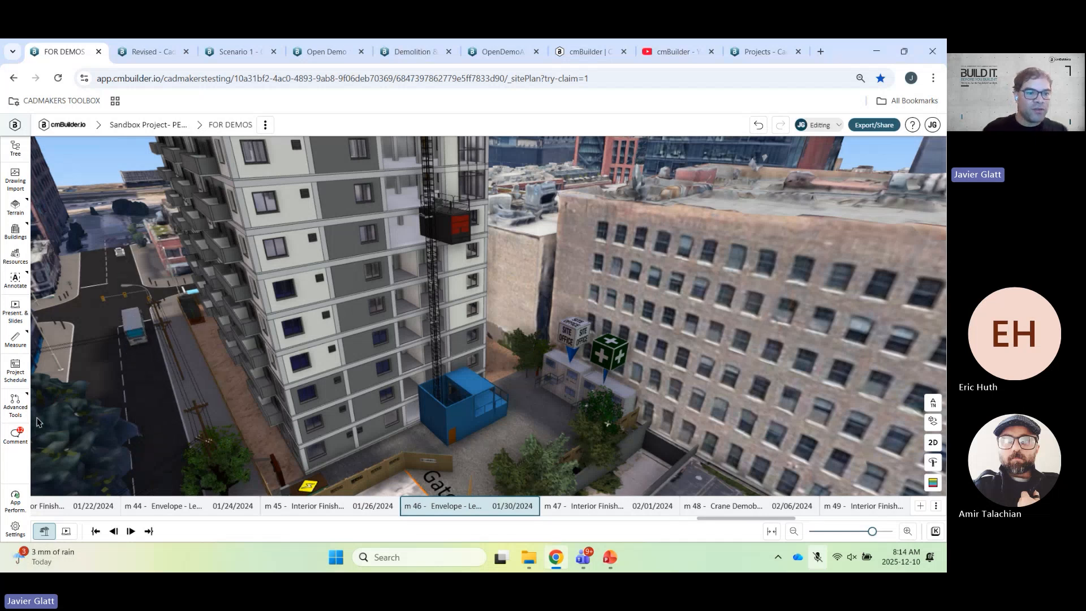
click(17, 436)
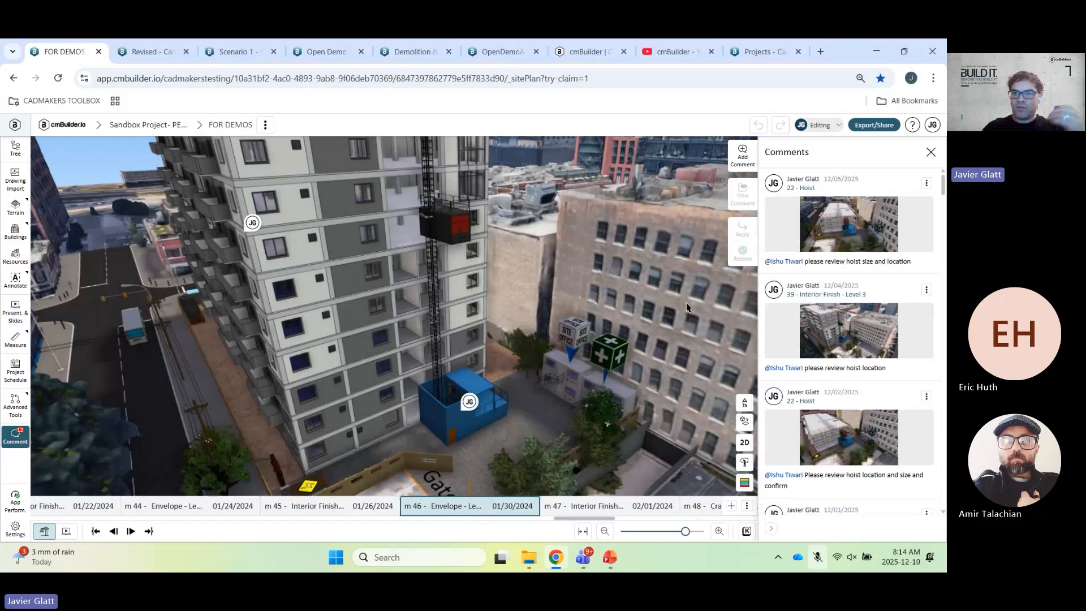
click(743, 155)
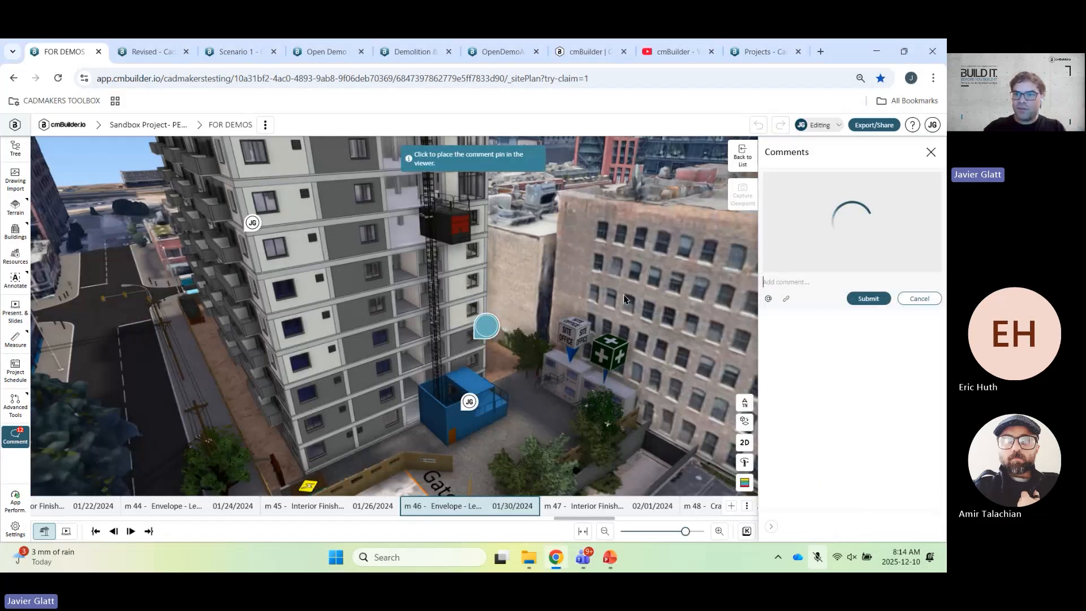
click(476, 378)
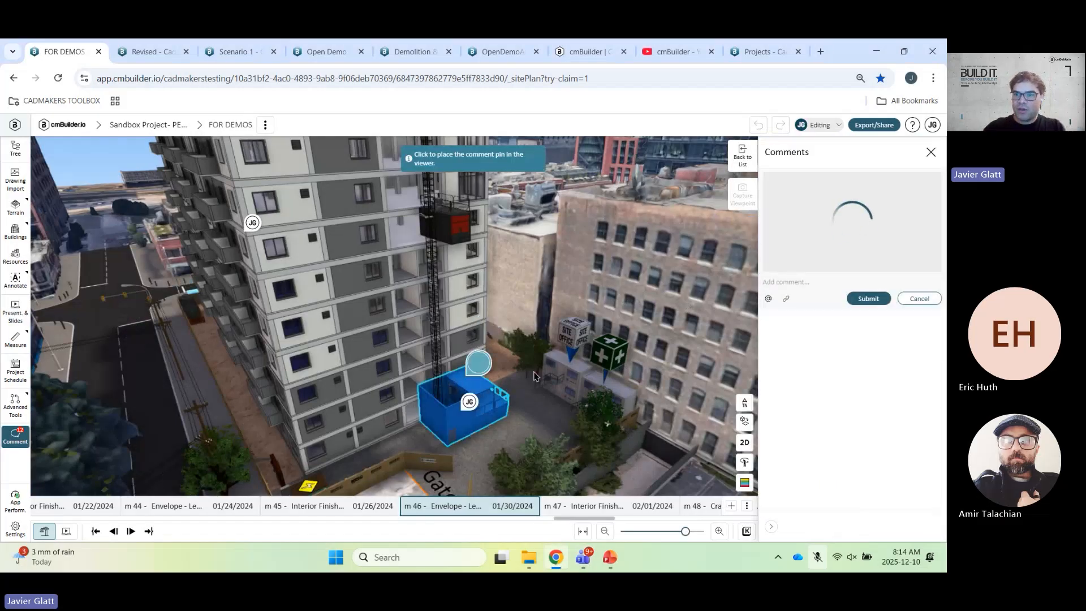
- Mention a colleague with the text "do we need a double car hoist instead?", re-pin the comment on the hoist enclosure, and submit it
click(780, 278)
text(@)
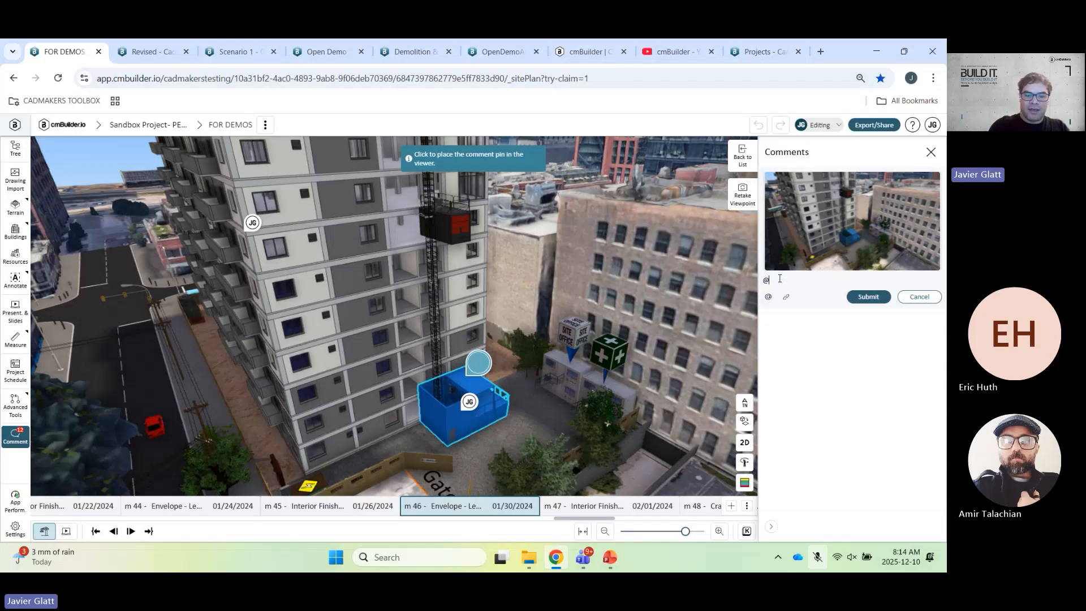
text(amir)
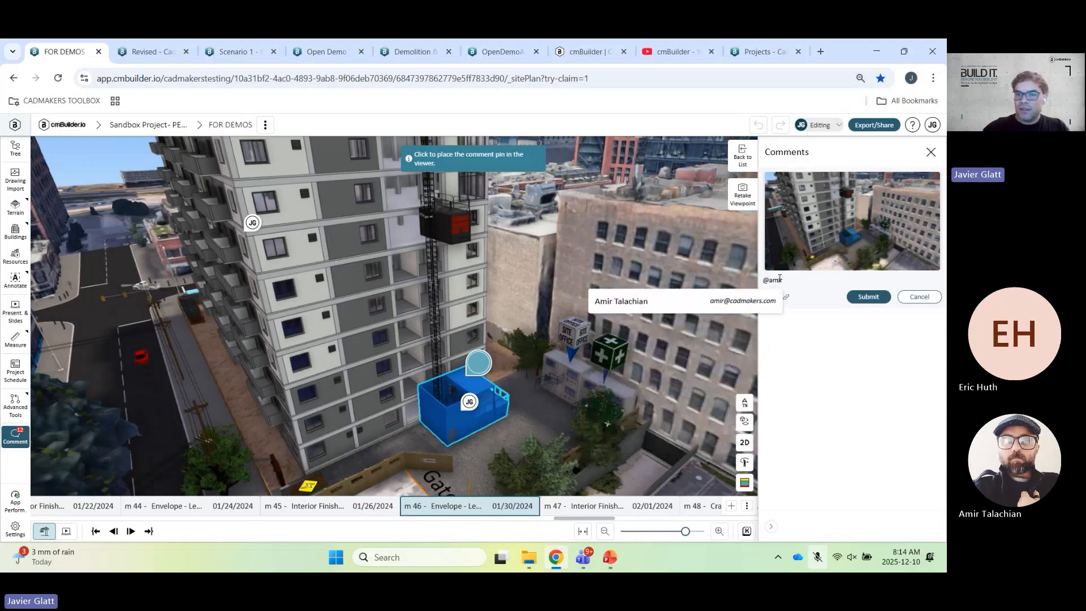
click(679, 305)
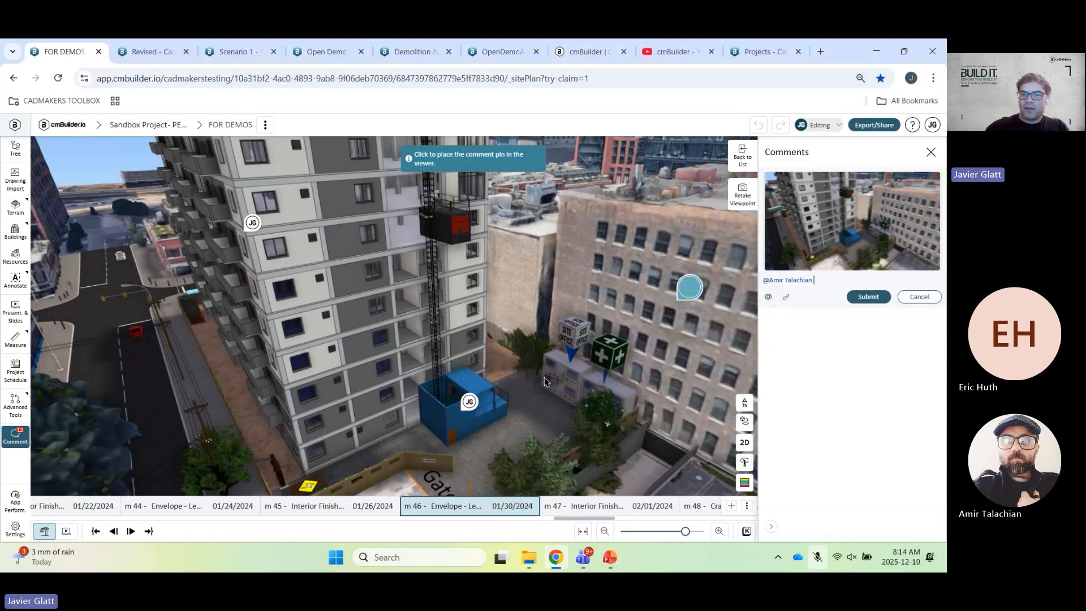
click(496, 400)
text(d)
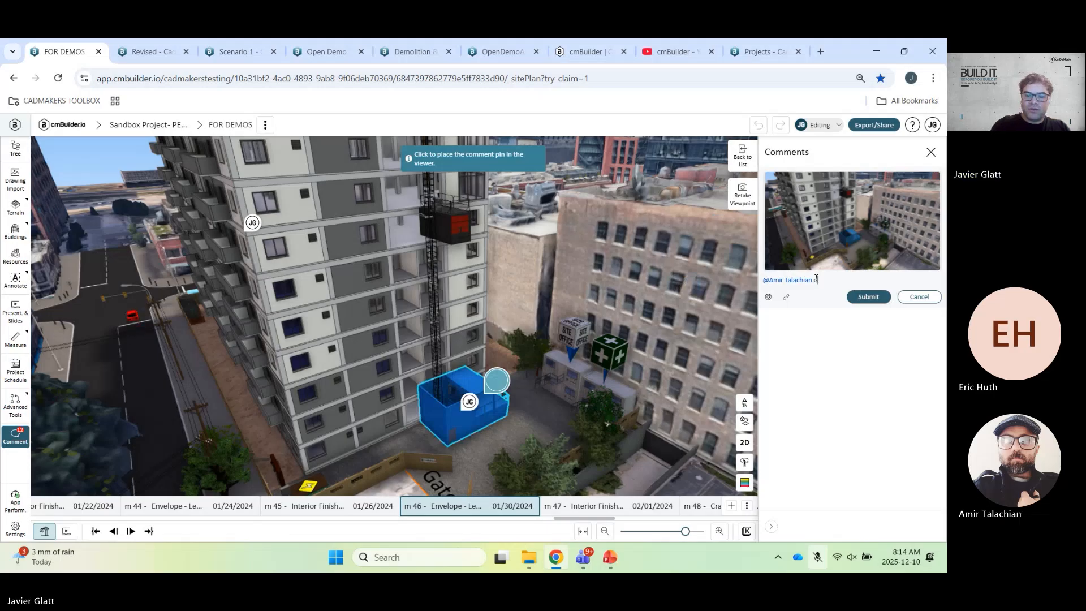
text(o we need )
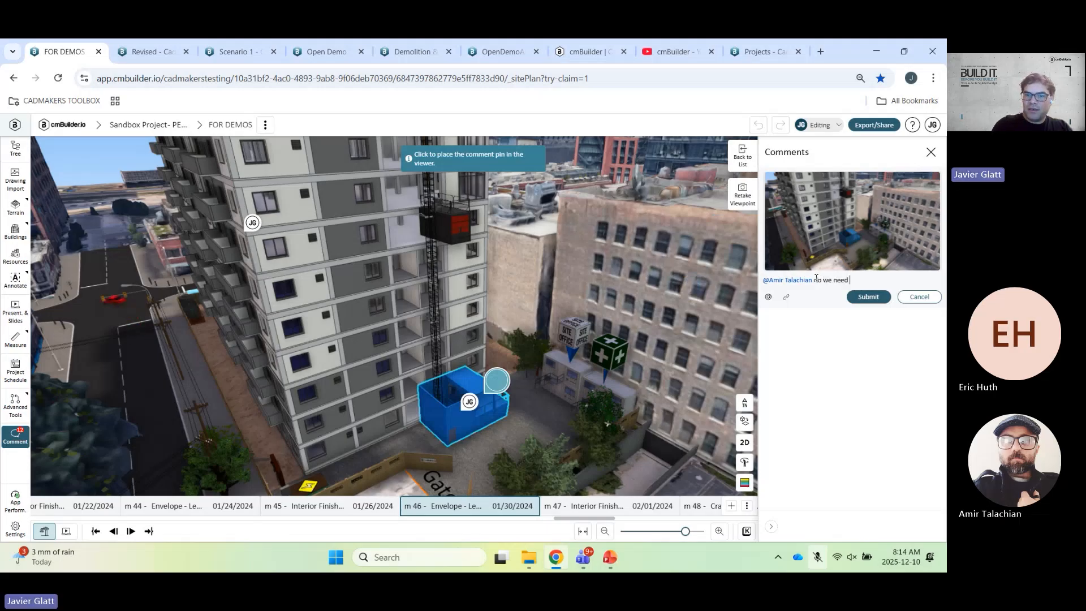
text(a double )
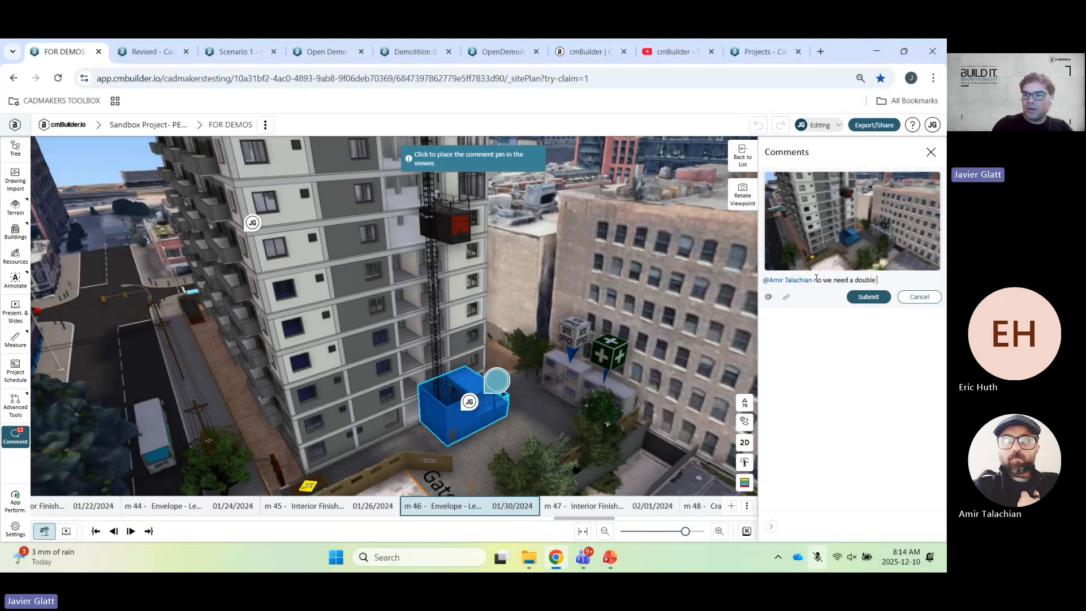
text(car hoist )
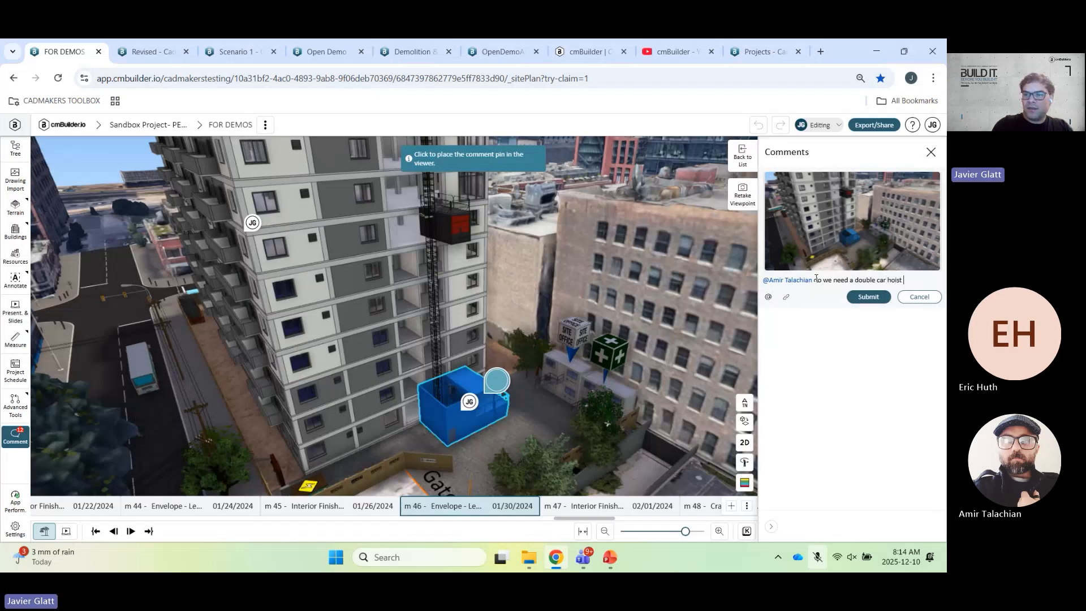
text(instead?)
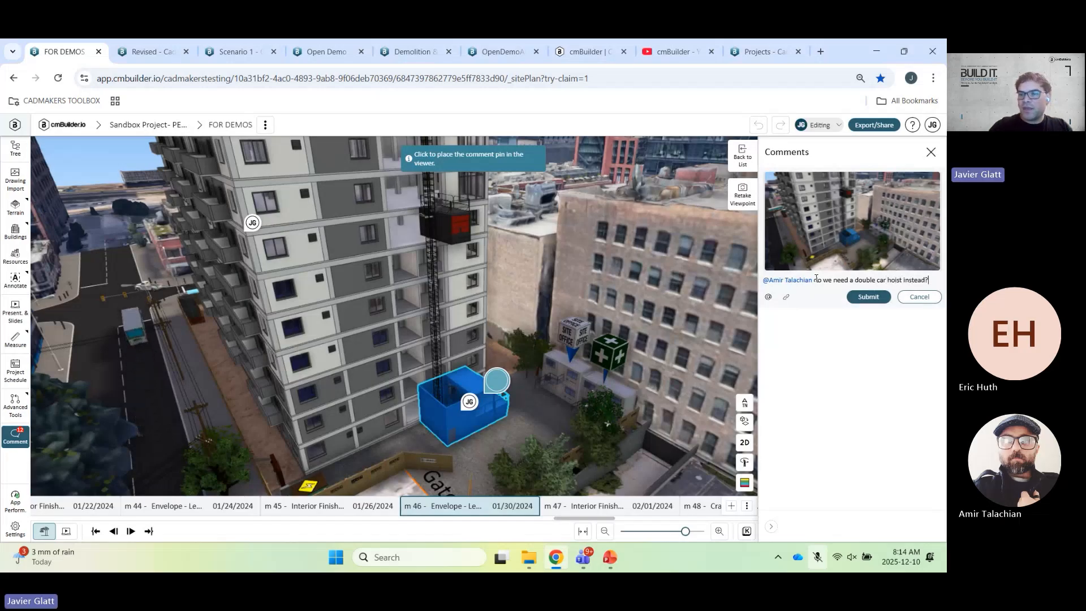
click(860, 298)
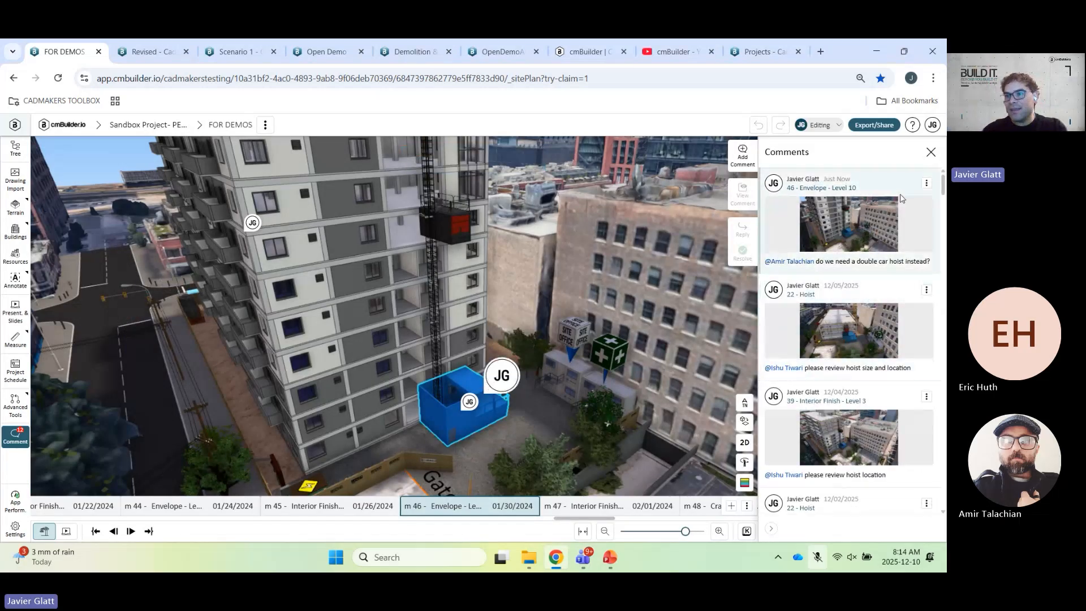
- Review the actions available for the new hoist comment, then close the comments list
click(927, 184)
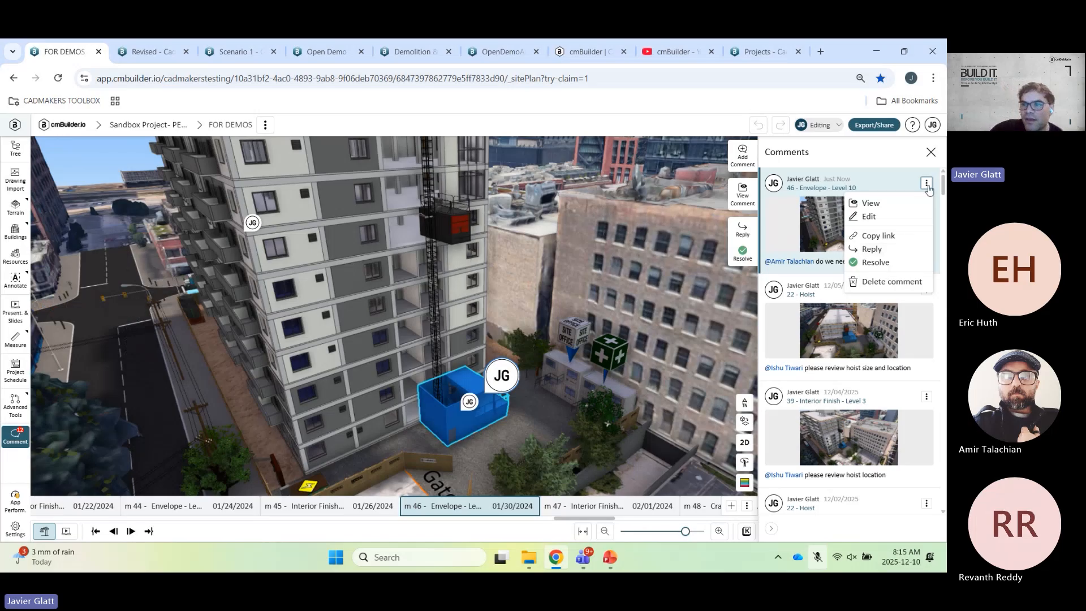
click(934, 155)
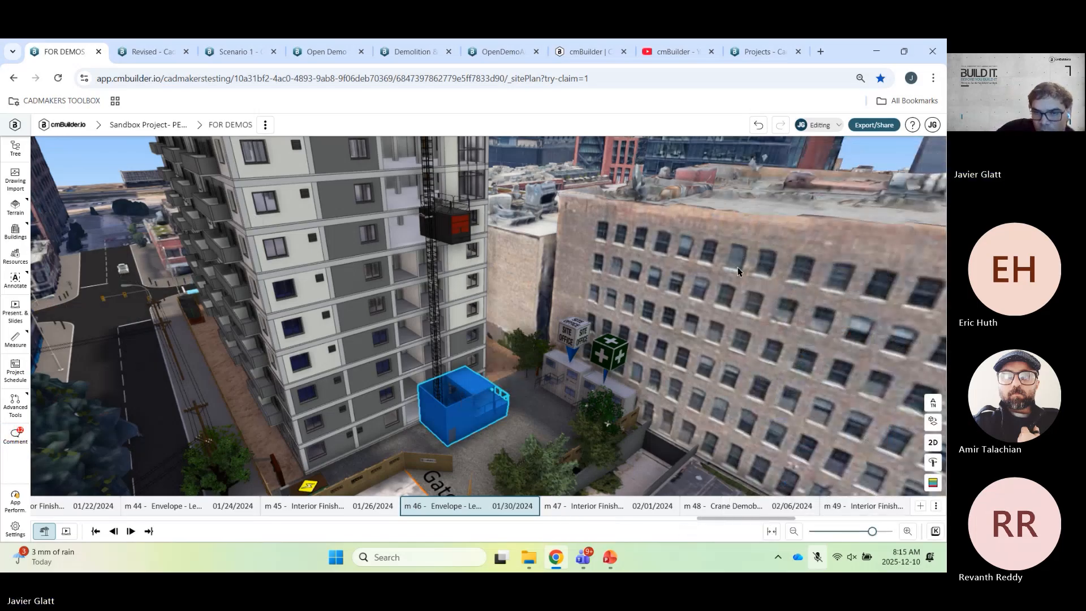
drag(548, 308, 521, 341)
click(520, 341)
scroll(521, 262, down, 3)
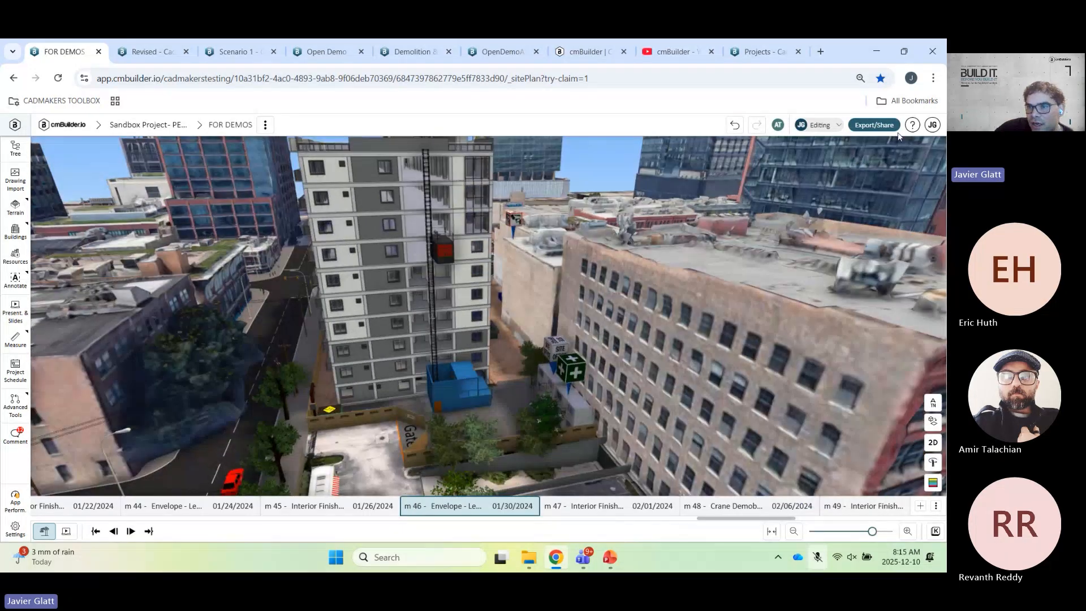
- Check the help and support options, then switch to the cmBuilder website and examine the subscription plan pricing
click(911, 124)
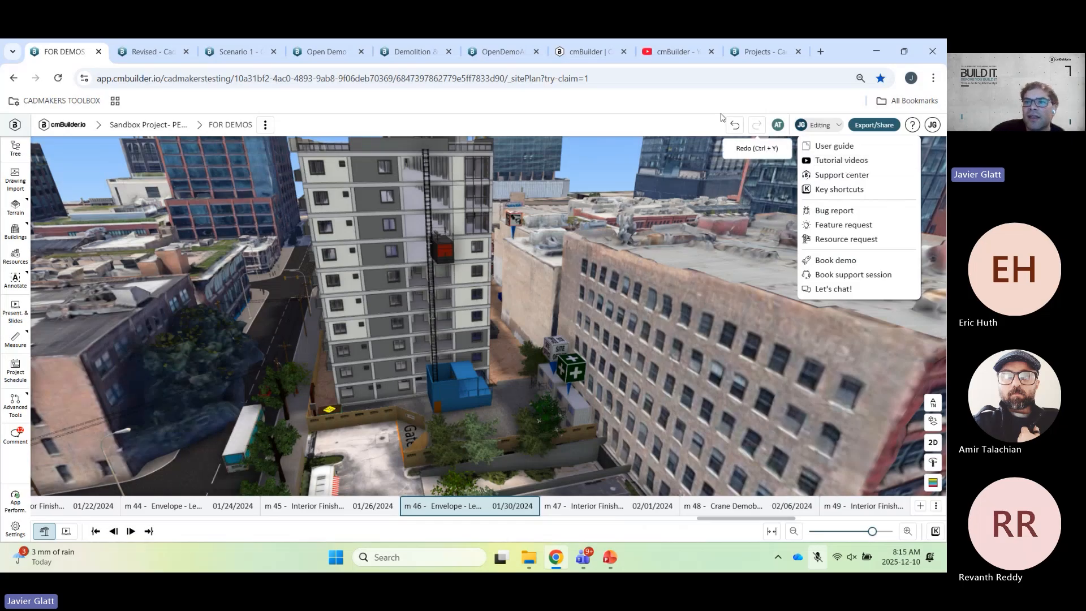
click(588, 55)
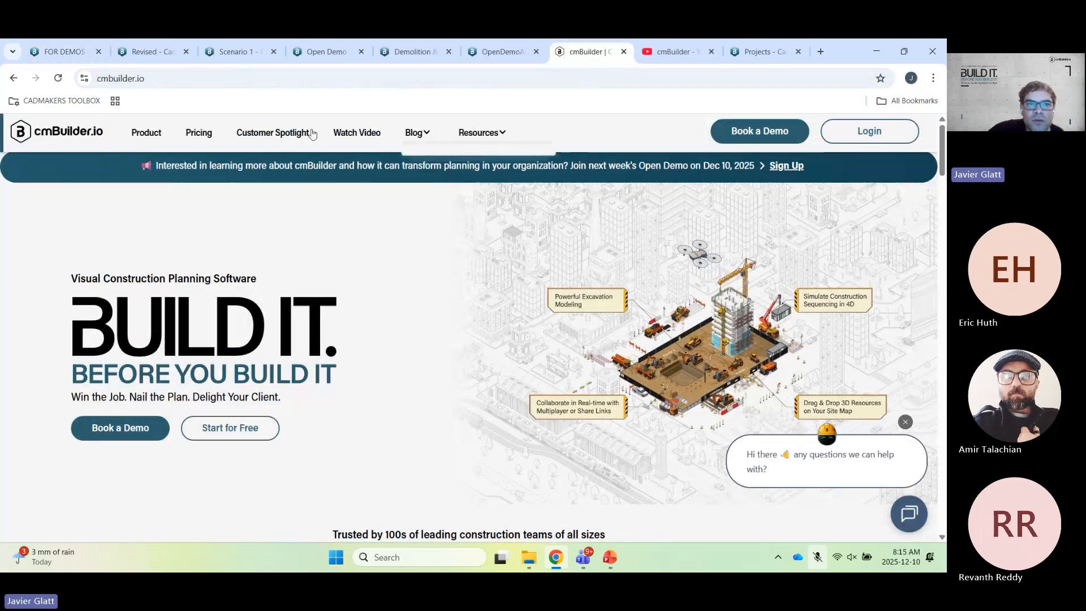
click(198, 132)
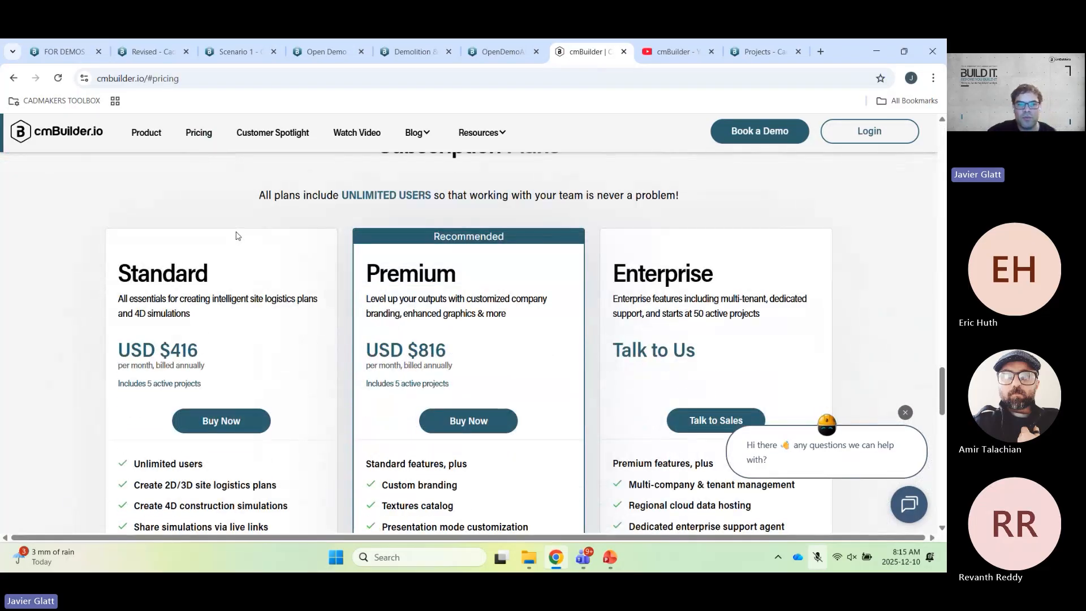
scroll(238, 233, down, 1)
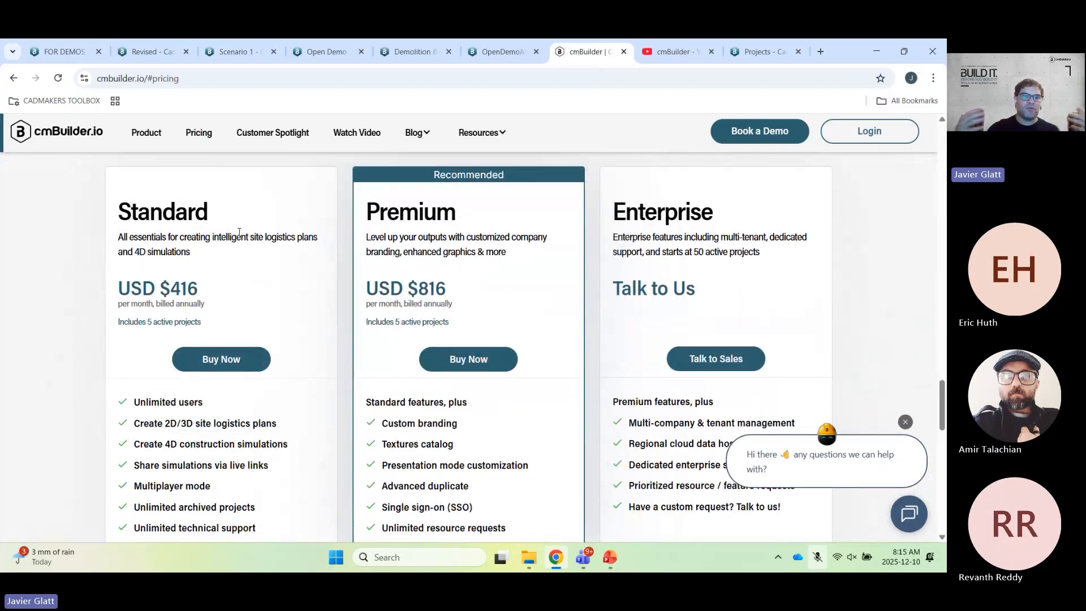